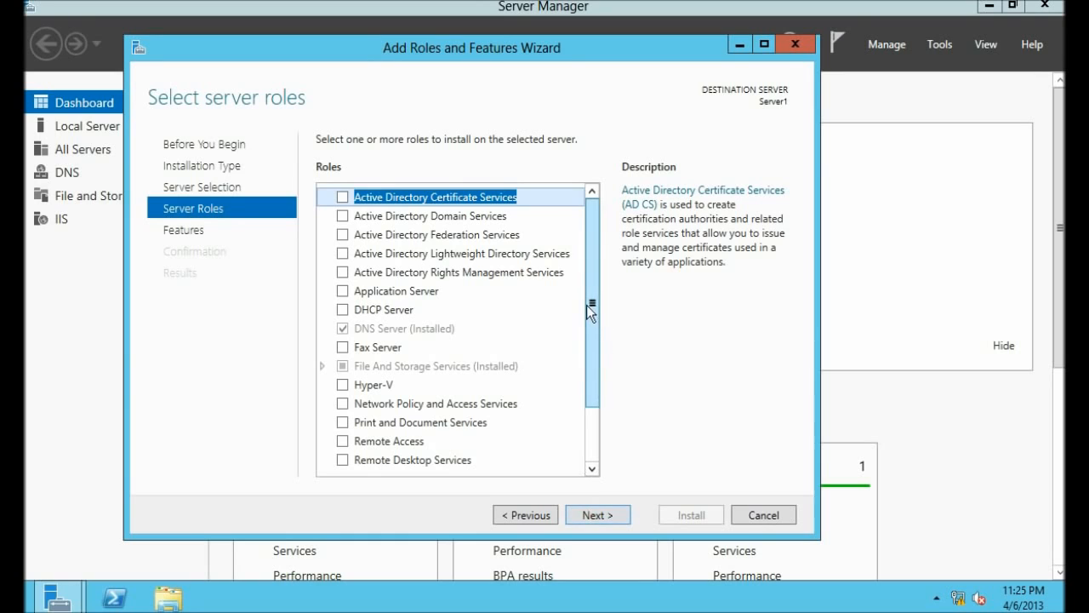
Step: Select FTP Server with FTP Extensibility under Web Server (IIS) and advance to the Confirmation page
{"action": "left_click_drag", "start_coordinate": [593, 314], "coordinate": [596, 441]}
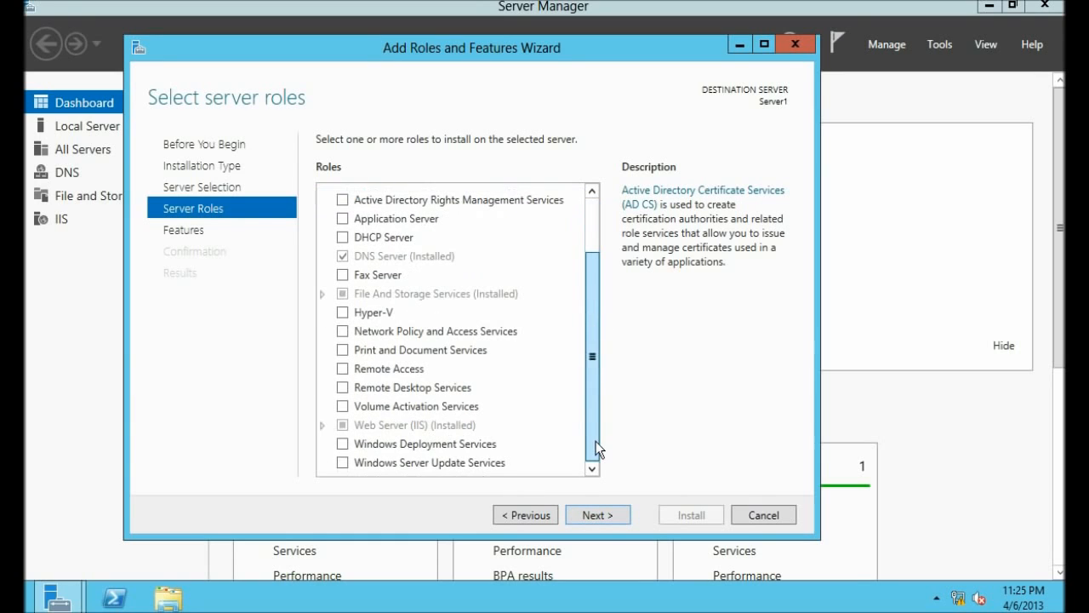
{"action": "left_click", "coordinate": [323, 423]}
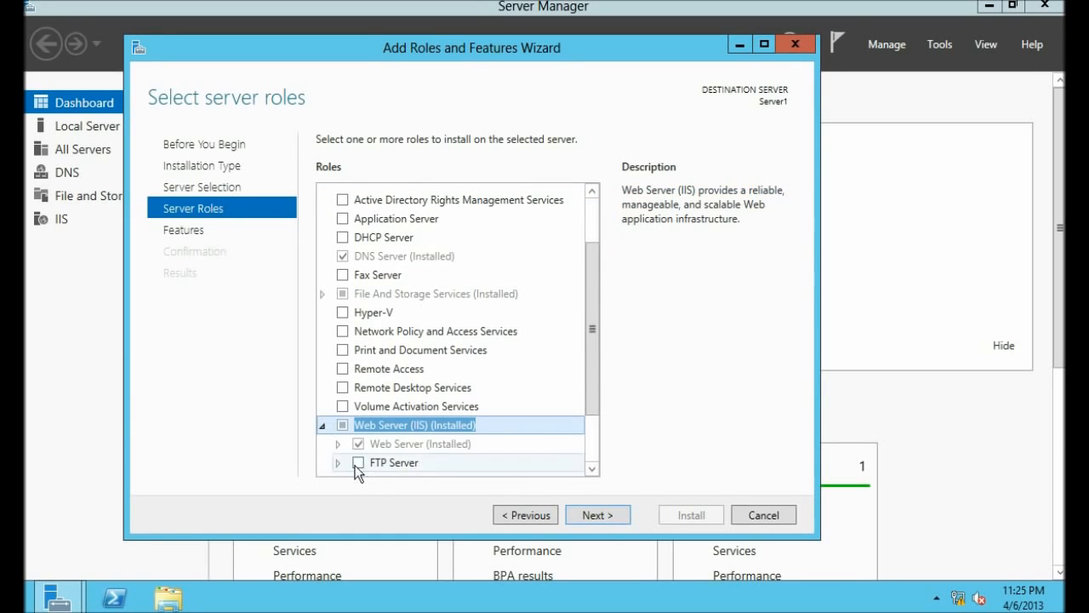
{"action": "left_click_drag", "start_coordinate": [597, 417], "coordinate": [599, 456]}
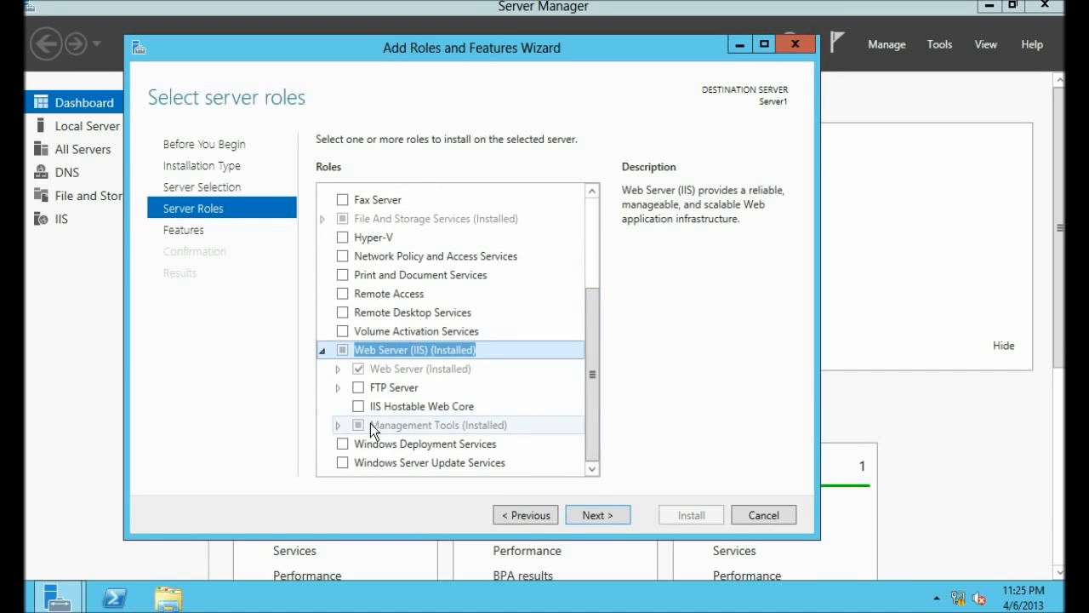
{"action": "left_click", "coordinate": [338, 387]}
{"action": "left_click", "coordinate": [359, 388]}
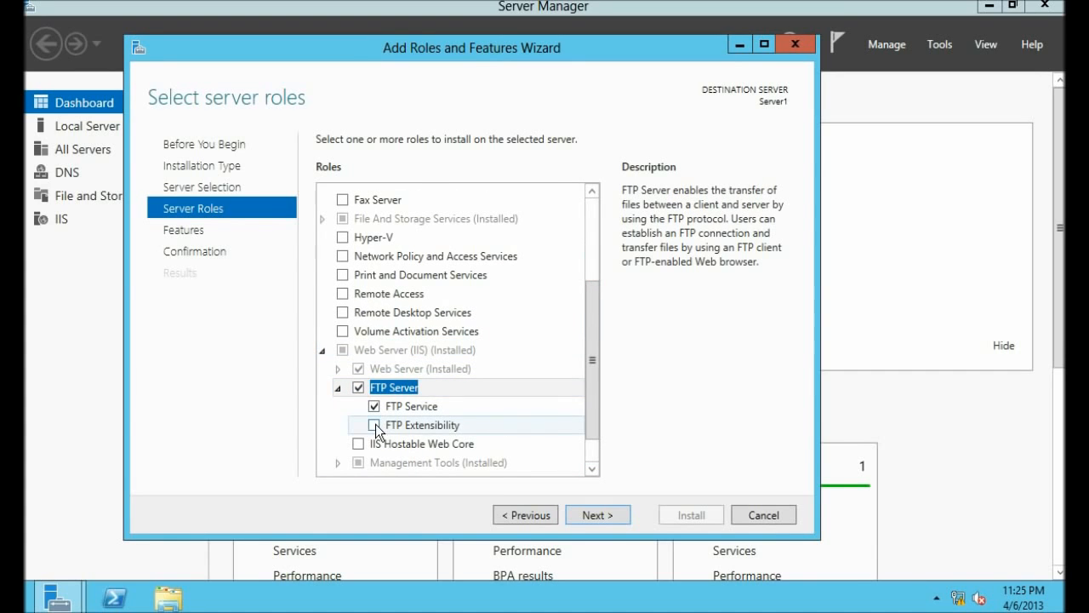
{"action": "left_click", "coordinate": [374, 424]}
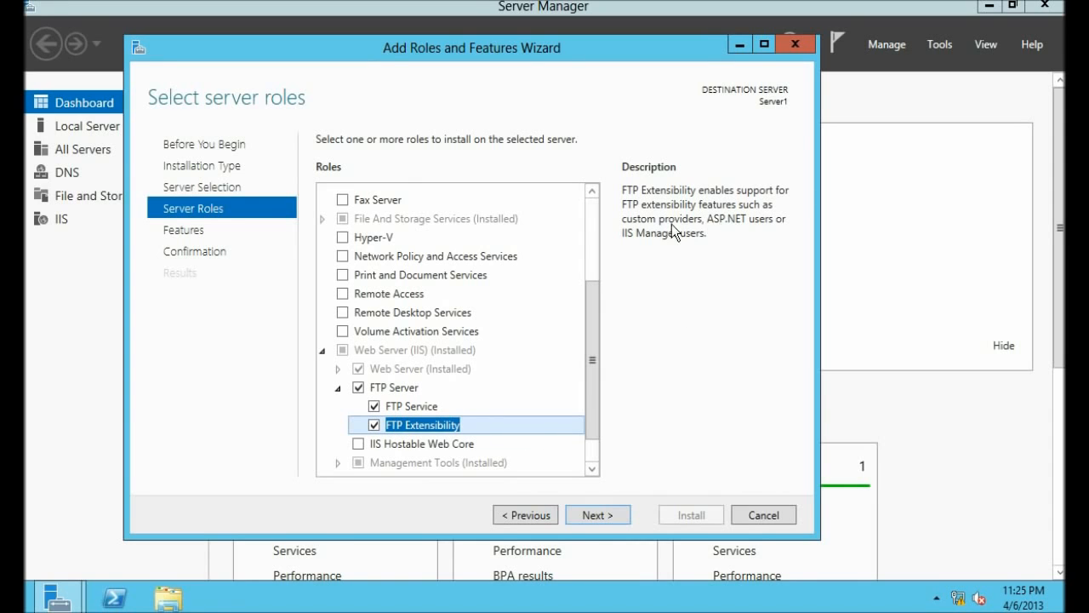
{"action": "left_click", "coordinate": [602, 516]}
{"action": "left_click", "coordinate": [603, 513]}
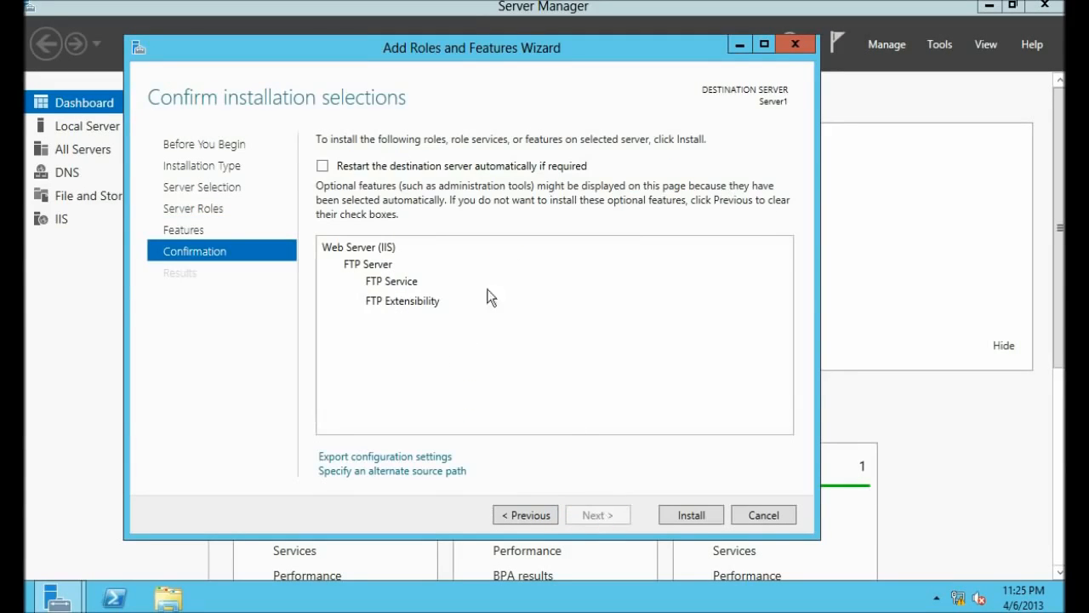
Step: Allow automatic restart, install the FTP Server role services, and close the finished wizard
{"action": "left_click", "coordinate": [336, 167]}
{"action": "left_click", "coordinate": [602, 361]}
{"action": "left_click", "coordinate": [694, 513]}
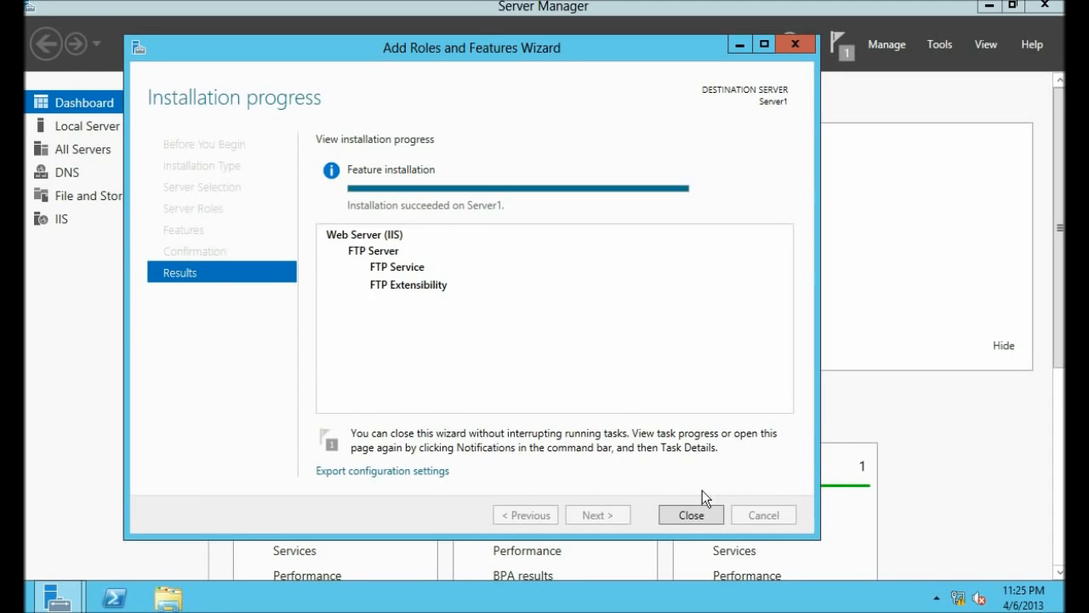
{"action": "left_click", "coordinate": [688, 518]}
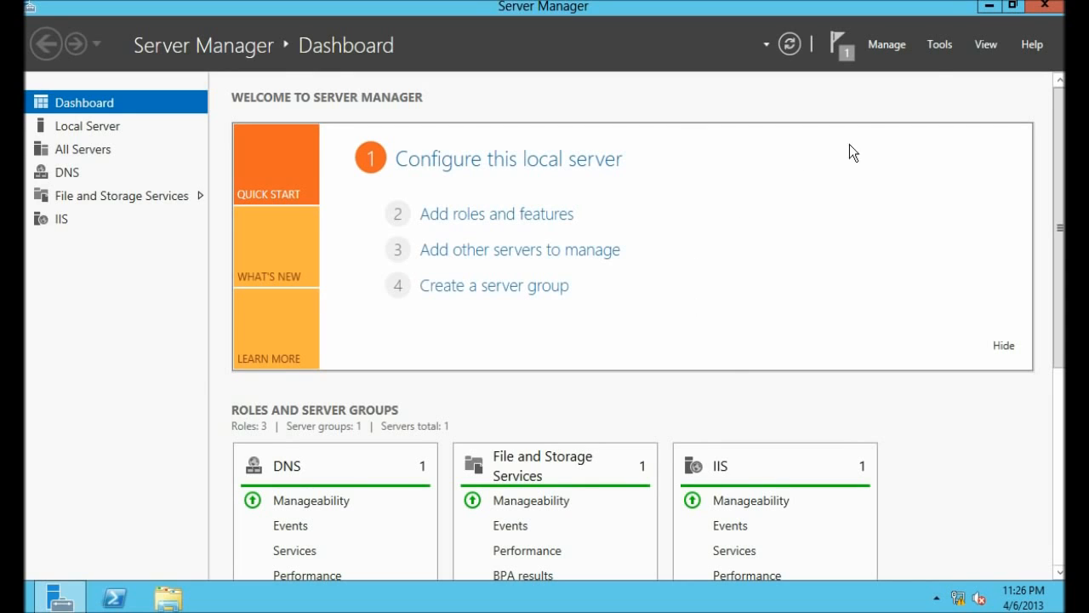
Step: Launch IIS Manager from Tools, minimize it, and return to the Tools menu
{"action": "left_click", "coordinate": [937, 47]}
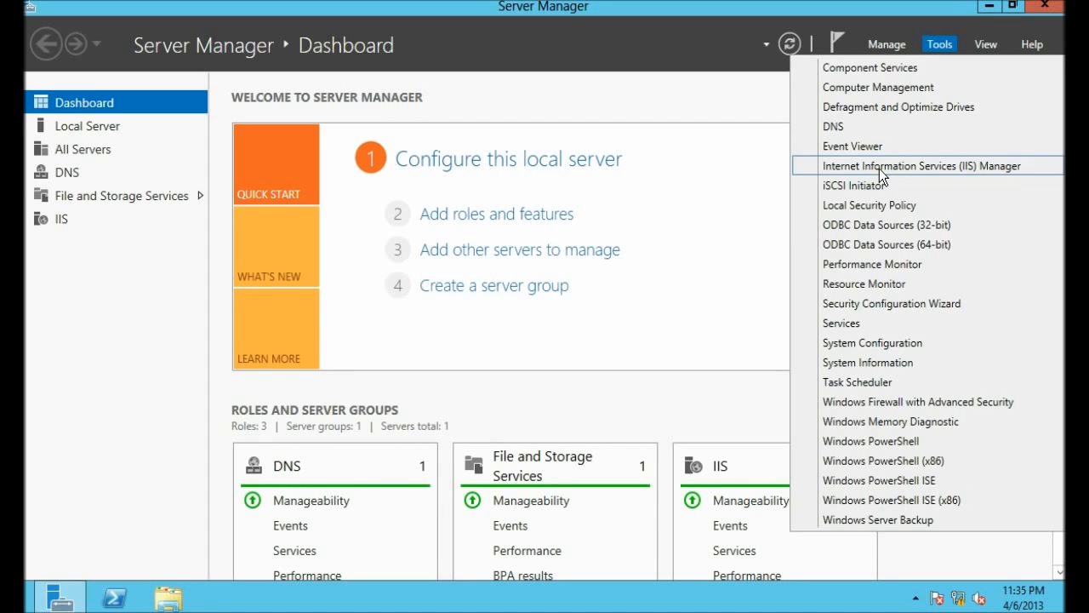
{"action": "left_click", "coordinate": [879, 169]}
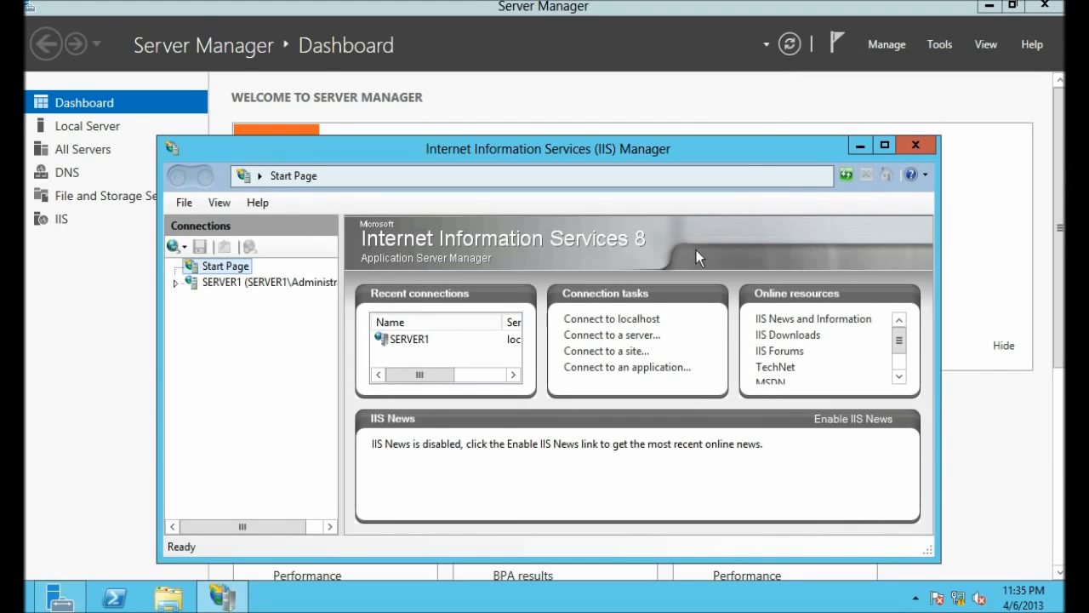
{"action": "left_click", "coordinate": [859, 147]}
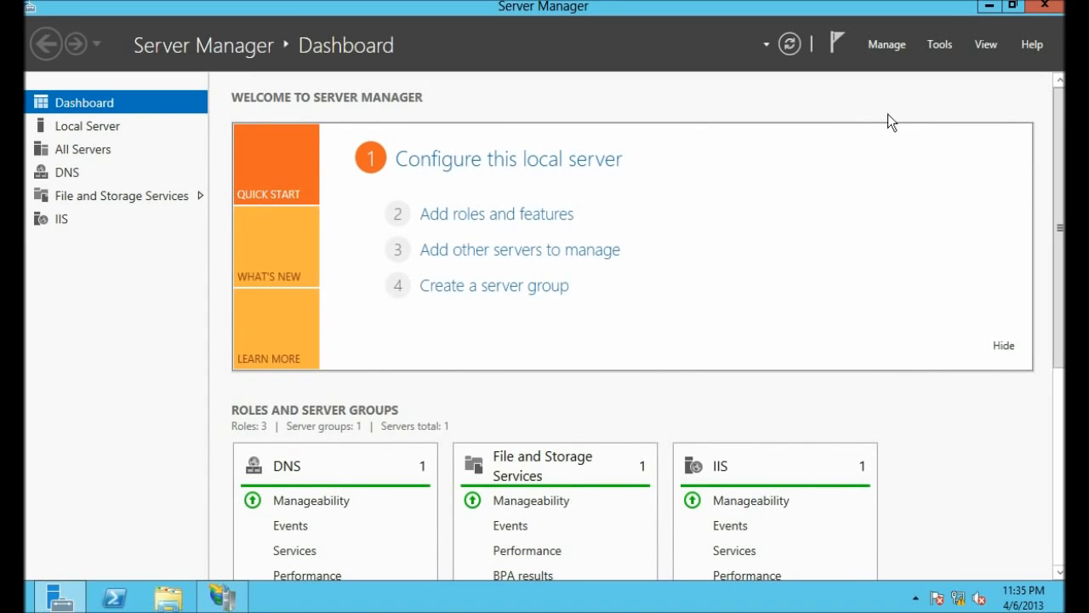
{"action": "left_click", "coordinate": [941, 49]}
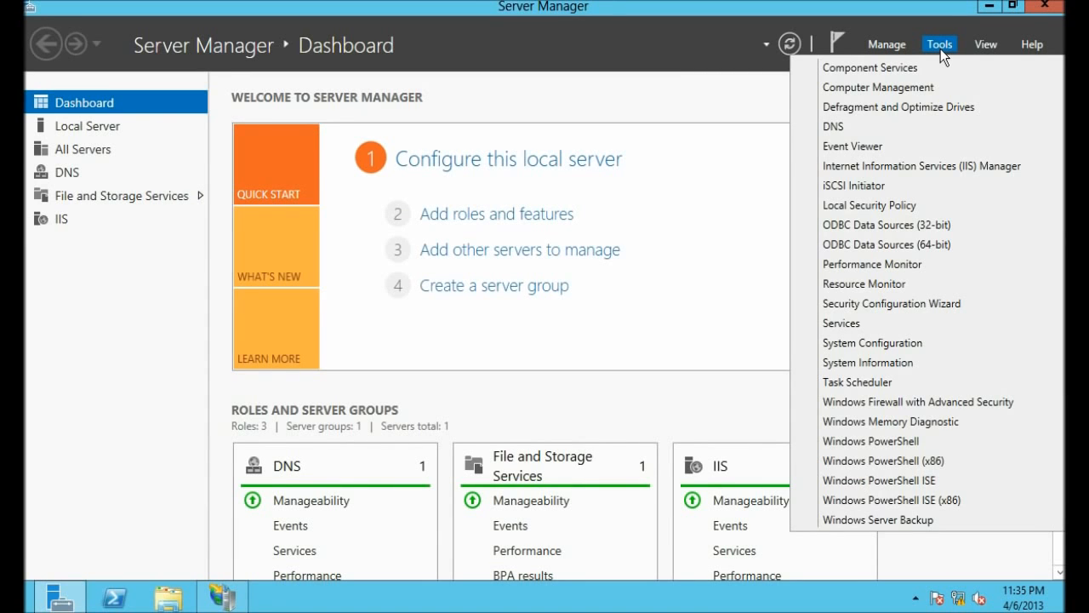
Step: Launch Computer Management, open Local Users and Groups > Users, and choose New User
{"action": "left_click", "coordinate": [902, 89]}
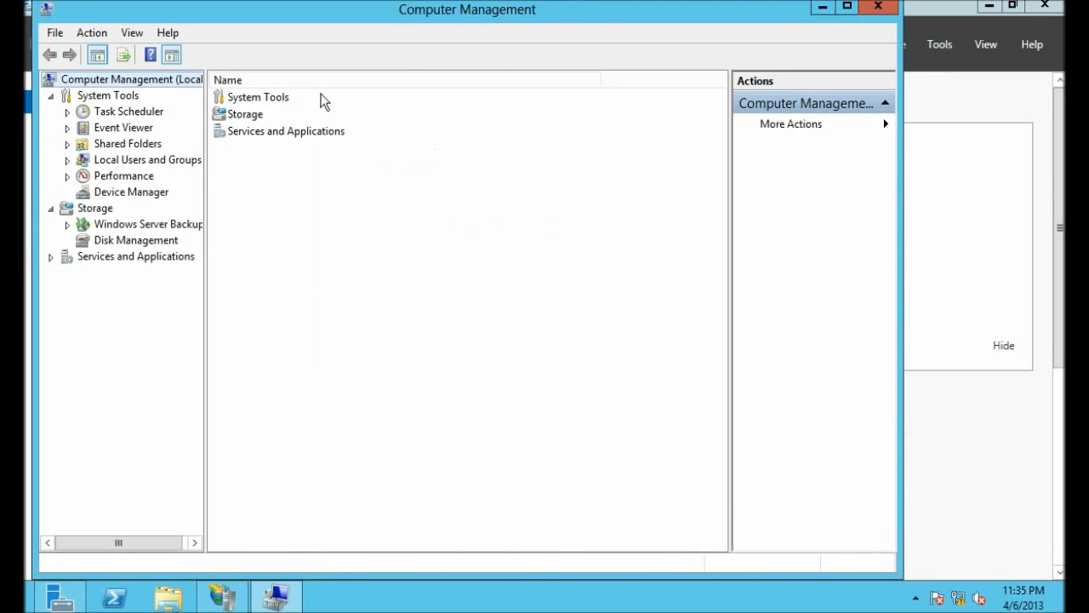
{"action": "left_click", "coordinate": [71, 160]}
{"action": "left_click", "coordinate": [68, 161]}
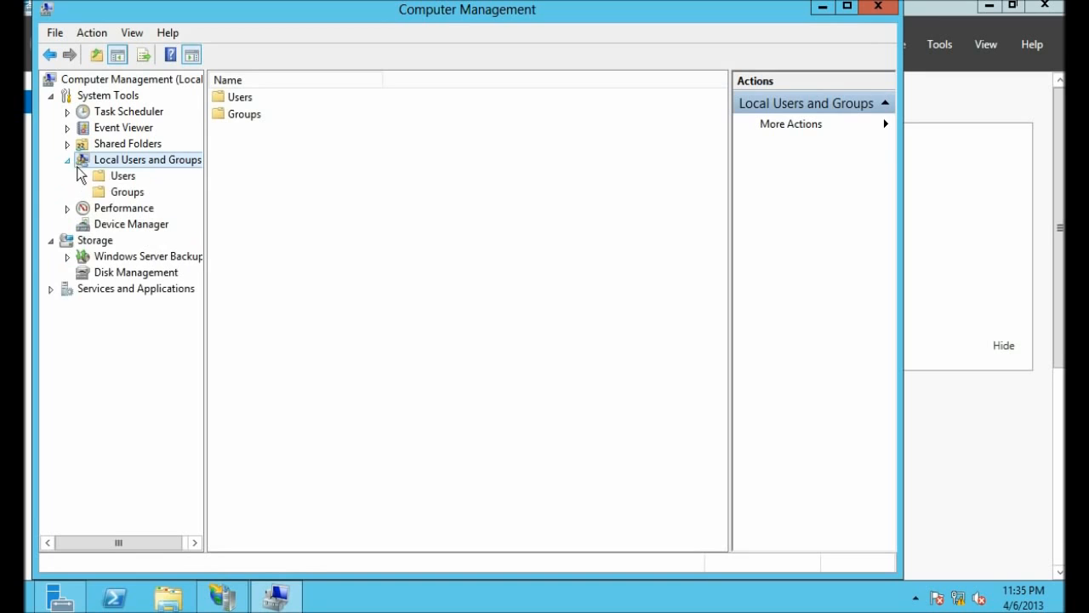
{"action": "left_click", "coordinate": [119, 176]}
{"action": "right_click", "coordinate": [252, 175]}
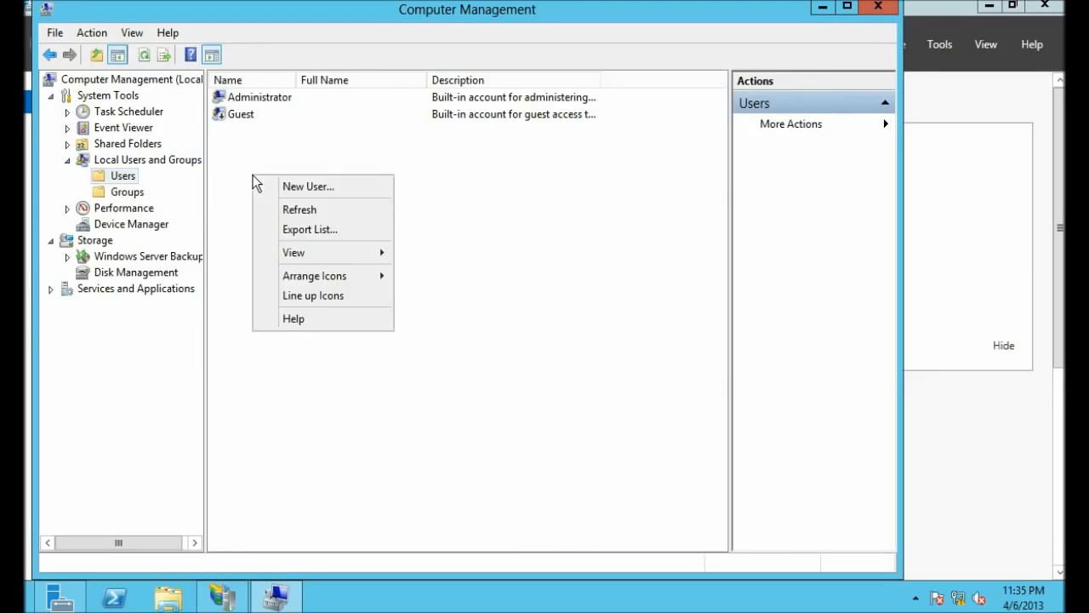
{"action": "right_click", "coordinate": [119, 179]}
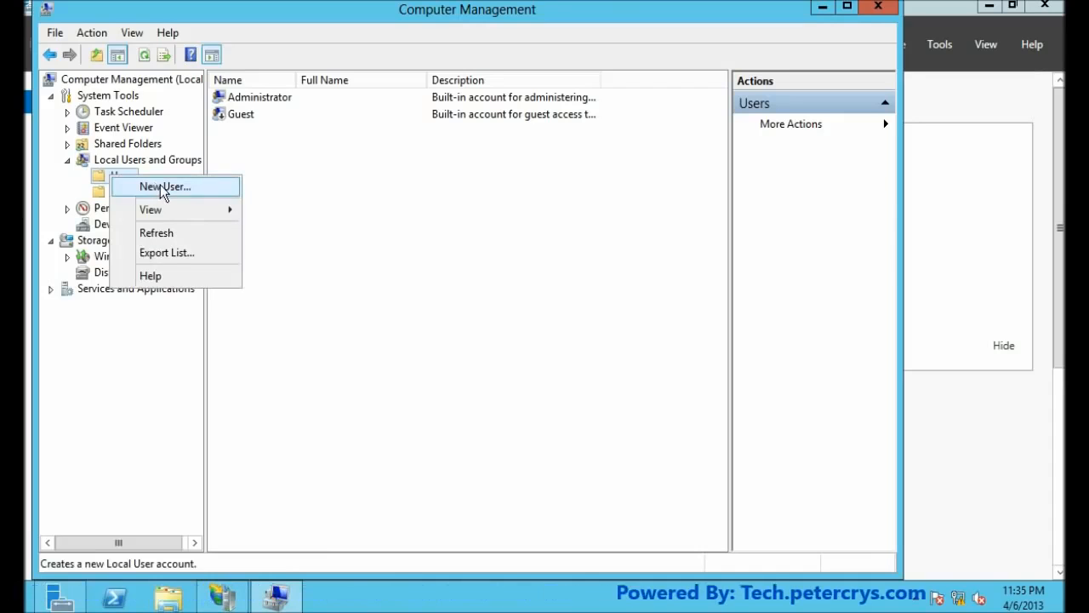
{"action": "left_click", "coordinate": [160, 186]}
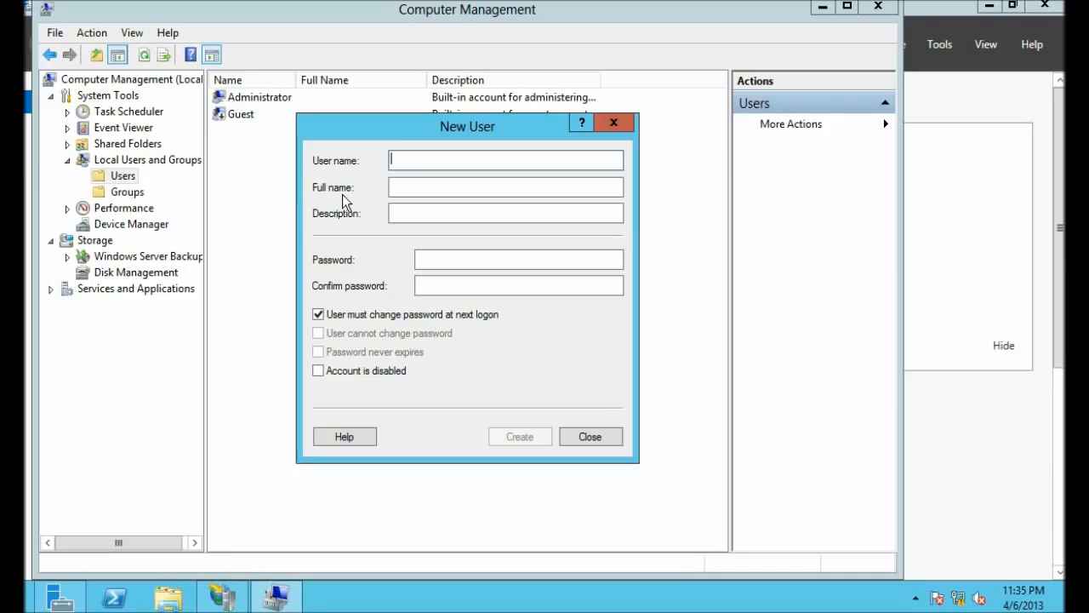
Step: Enter user name ftpuser with its password, and set the password as unchangeable and never expiring
{"action": "type", "text": "ftpuser"}
{"action": "key", "text": "Tab"}
{"action": "key", "text": "Tab"}
{"action": "key", "text": "Tab"}
{"action": "type", "text": "123456"}
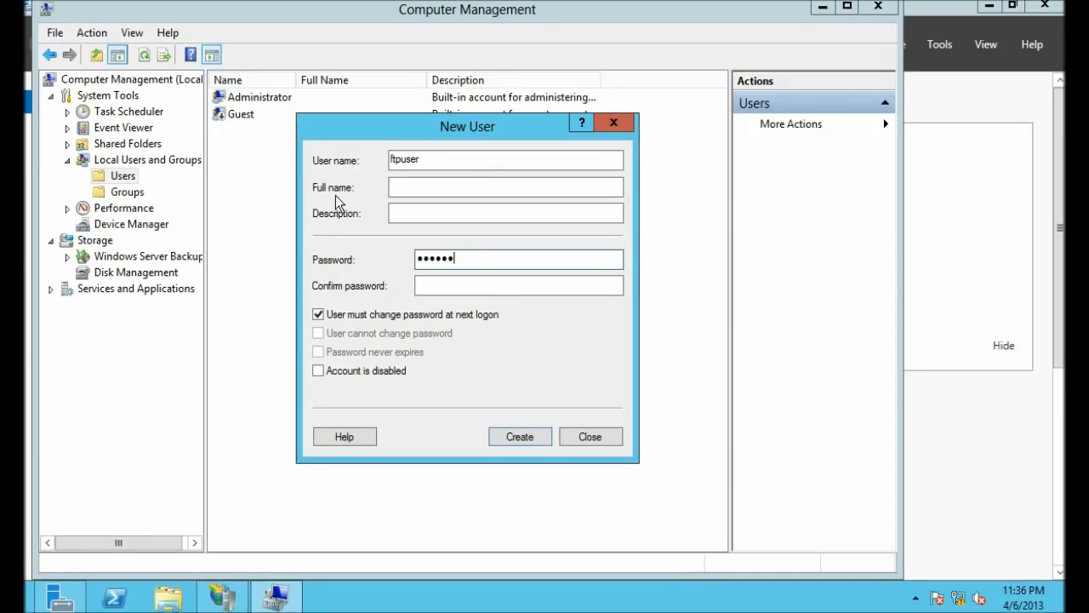
{"action": "type", "text": "789"}
{"action": "left_click", "coordinate": [434, 284]}
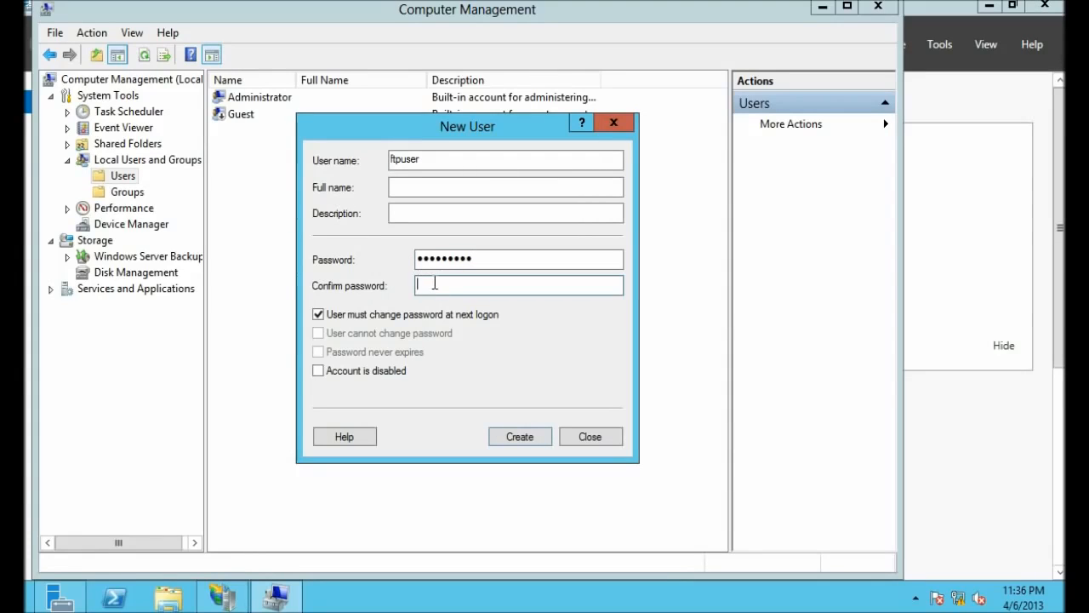
{"action": "type", "text": "123456789"}
{"action": "left_click", "coordinate": [318, 314]}
{"action": "left_click", "coordinate": [319, 333]}
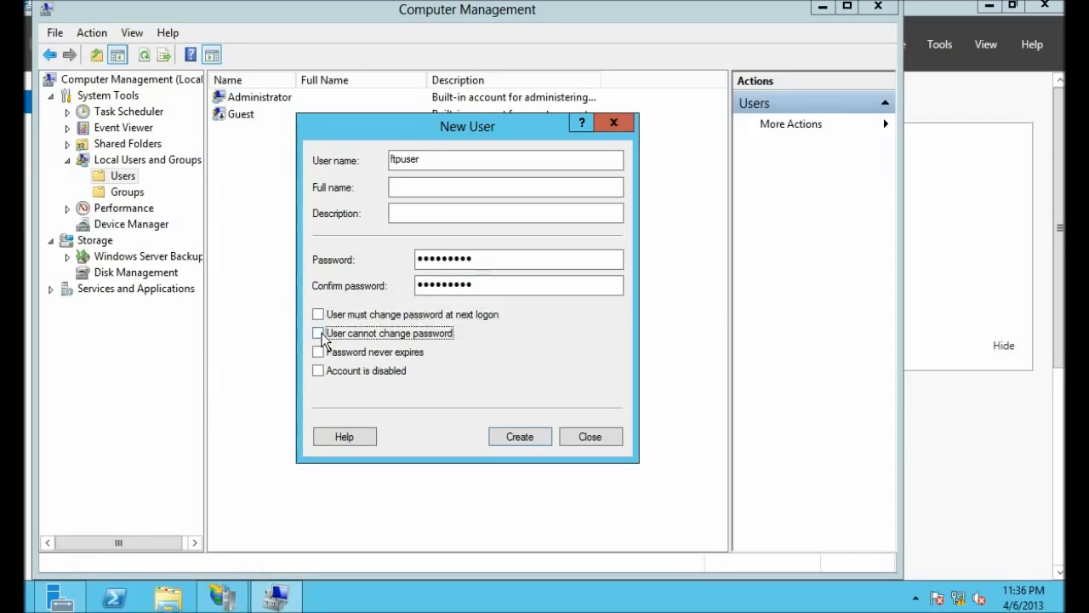
{"action": "left_click", "coordinate": [319, 352]}
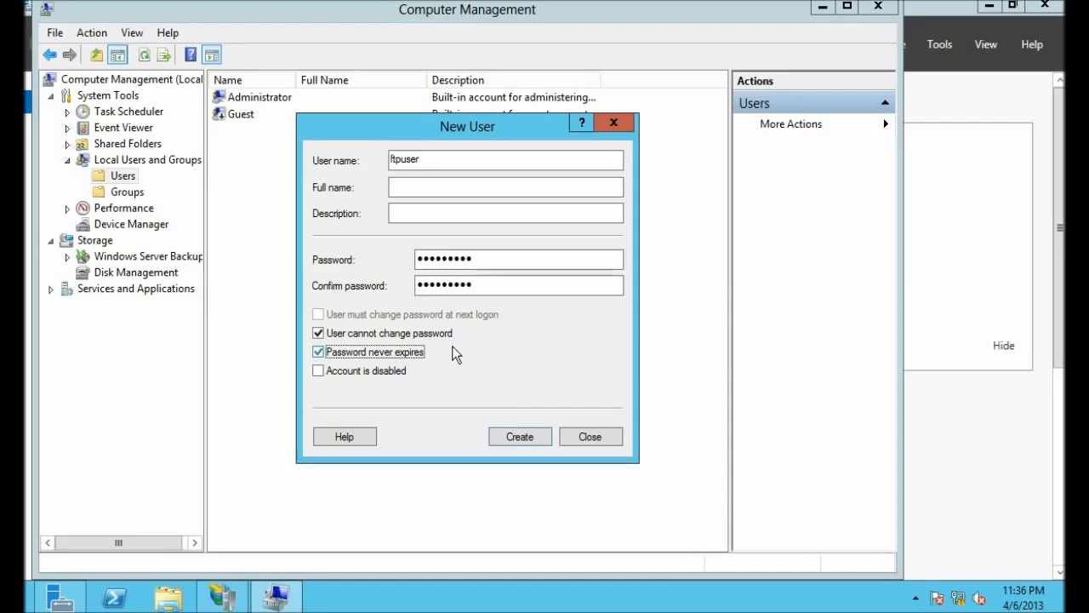
Step: Create the ftpuser account, close the form, and check it in the Users list
{"action": "left_click", "coordinate": [514, 439]}
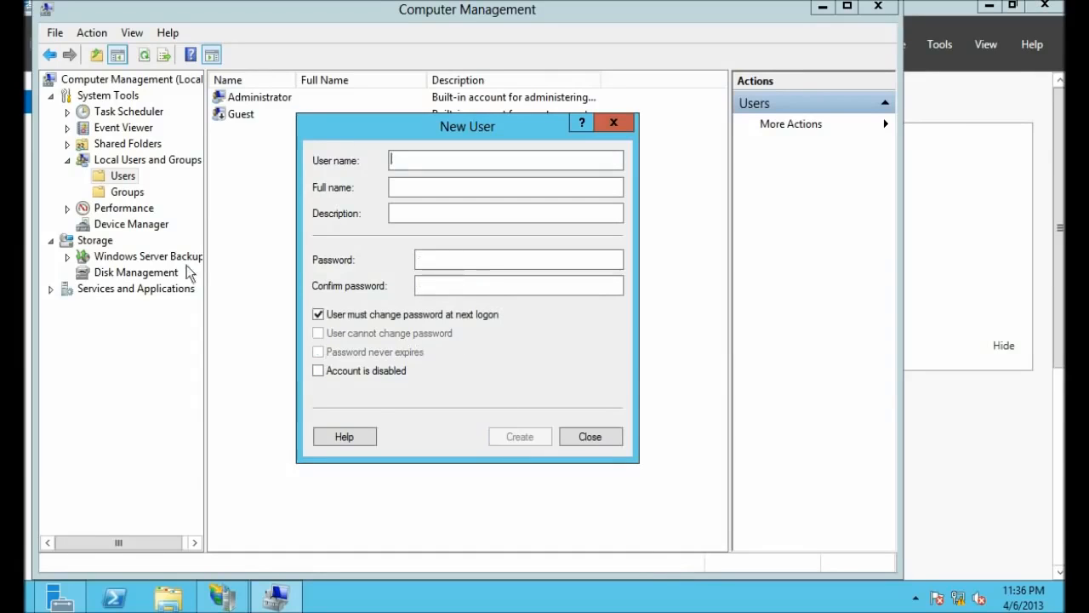
{"action": "left_click", "coordinate": [589, 438]}
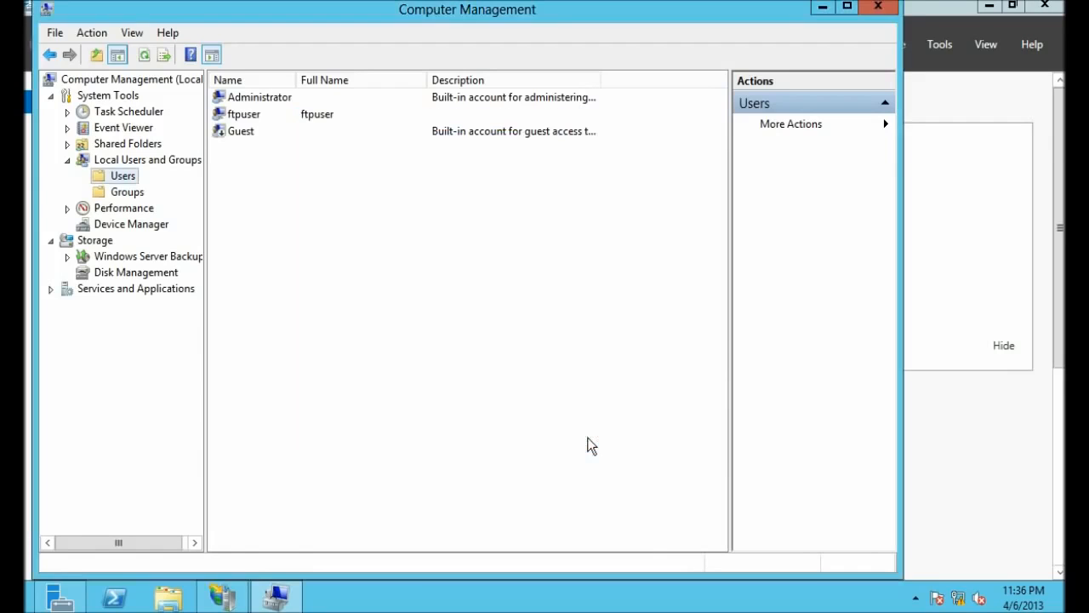
{"action": "left_click", "coordinate": [240, 117]}
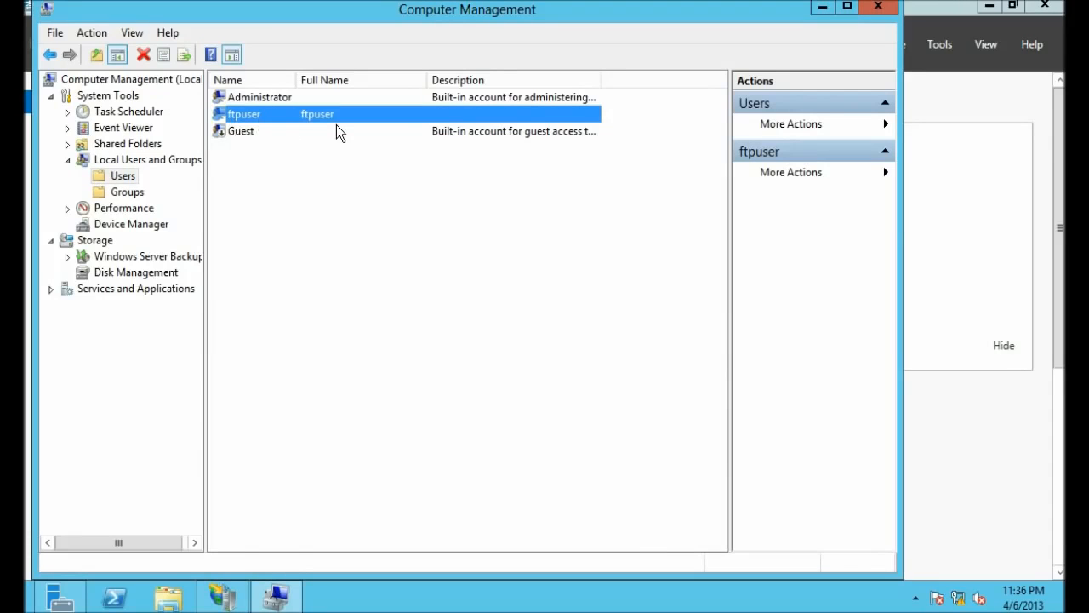
{"action": "left_click", "coordinate": [457, 230]}
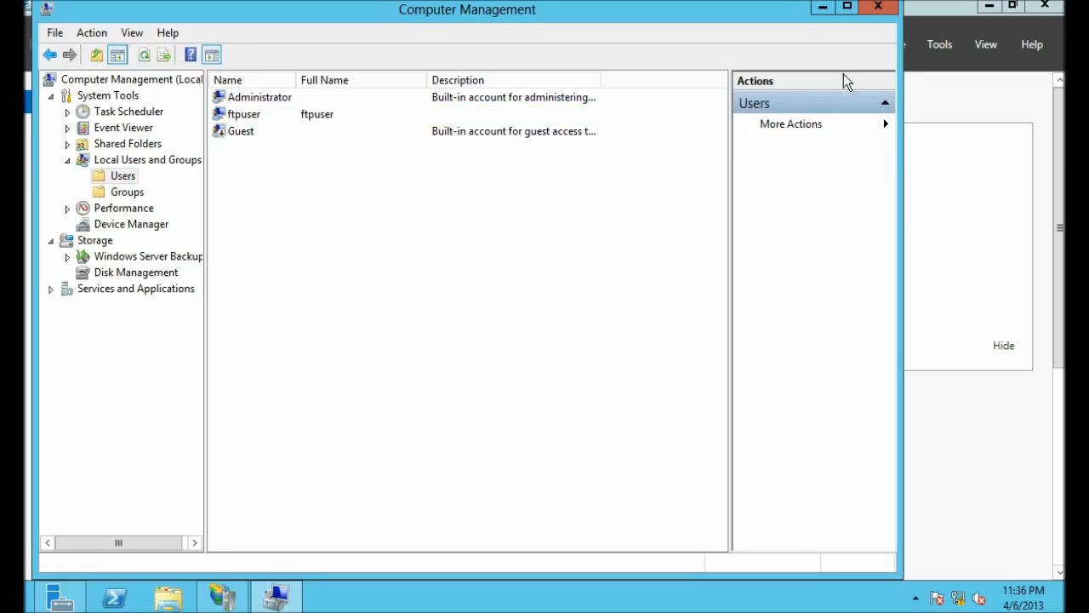
Step: Close Computer Management and Server Manager, then restore and maximize IIS Manager
{"action": "left_click", "coordinate": [878, 7]}
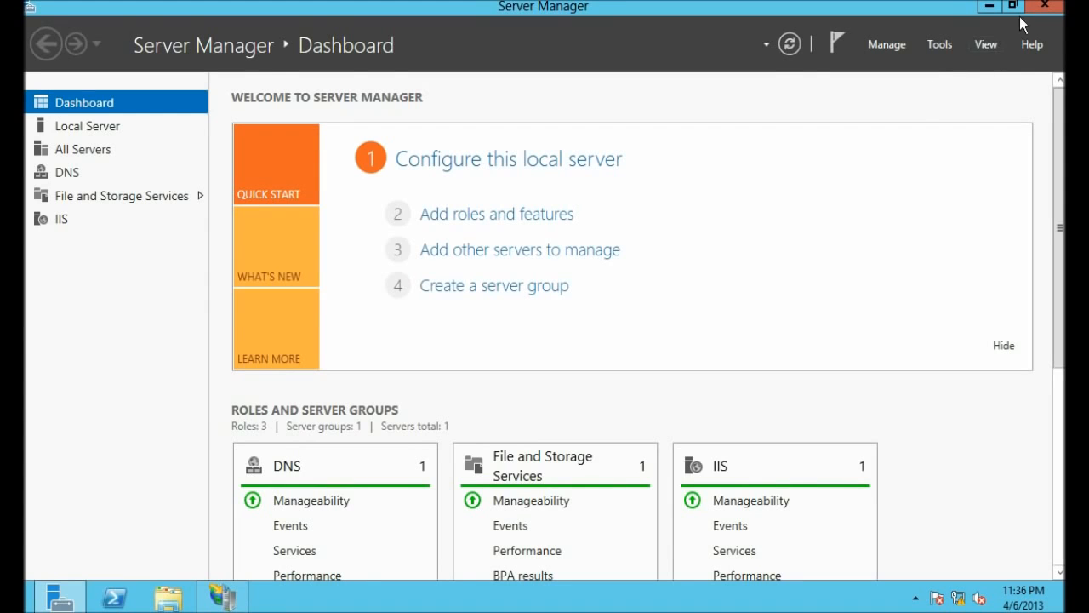
{"action": "left_click", "coordinate": [1046, 9]}
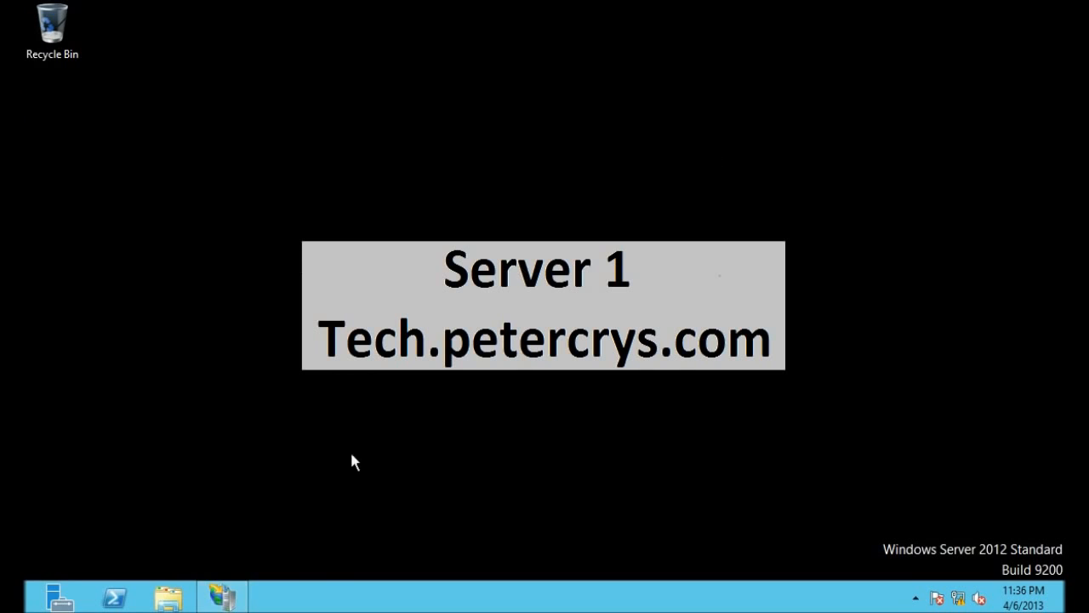
{"action": "left_click", "coordinate": [223, 597]}
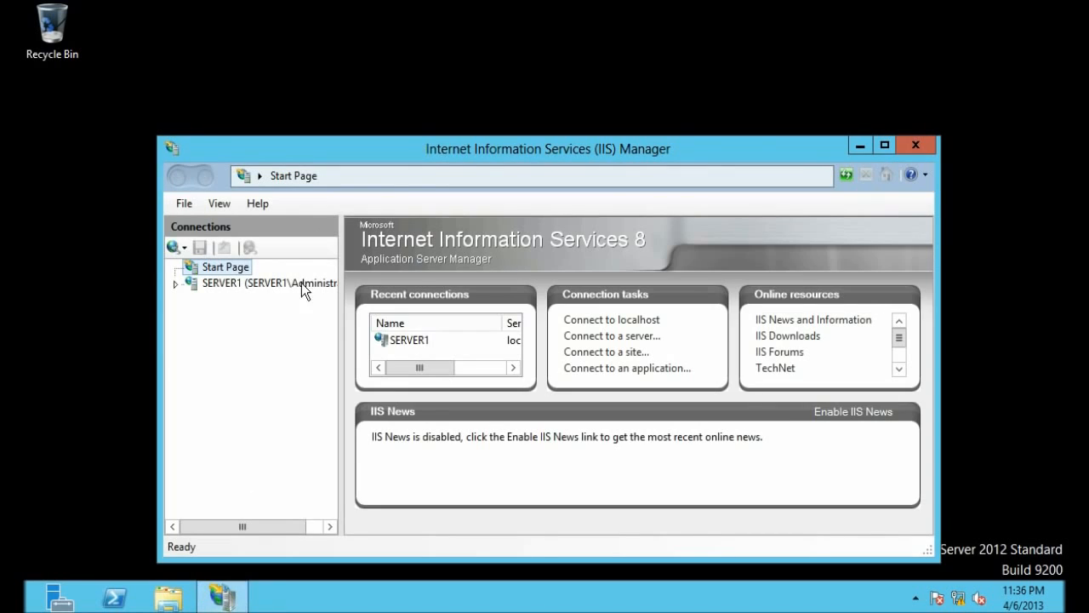
{"action": "left_click", "coordinate": [883, 144]}
Step: Expand SERVER1 and open its Sites list showing the five existing websites
{"action": "left_click", "coordinate": [127, 134]}
{"action": "left_click", "coordinate": [34, 136]}
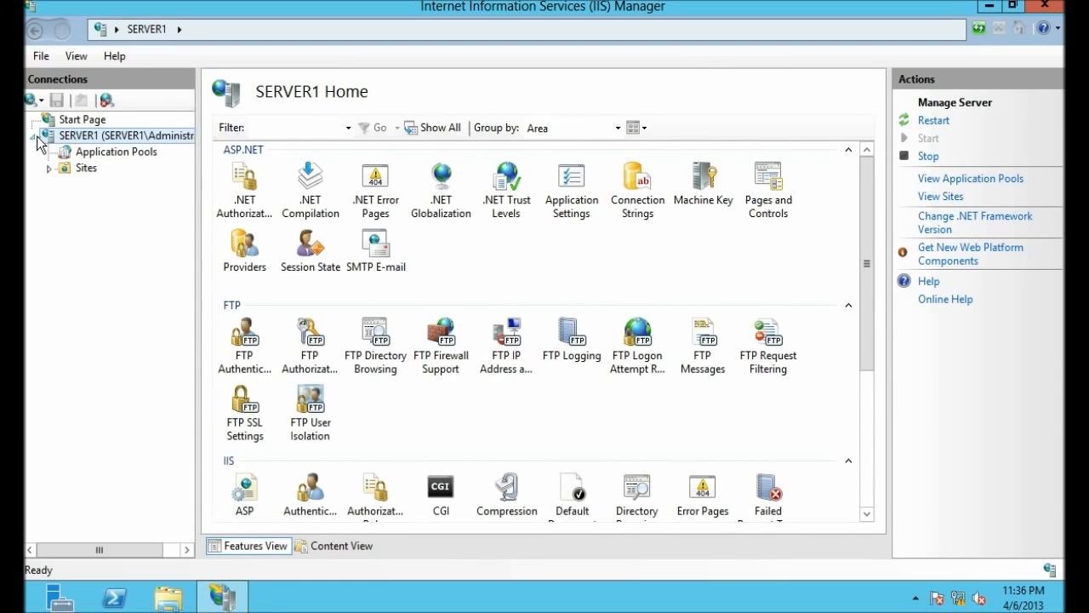
{"action": "left_click", "coordinate": [50, 169]}
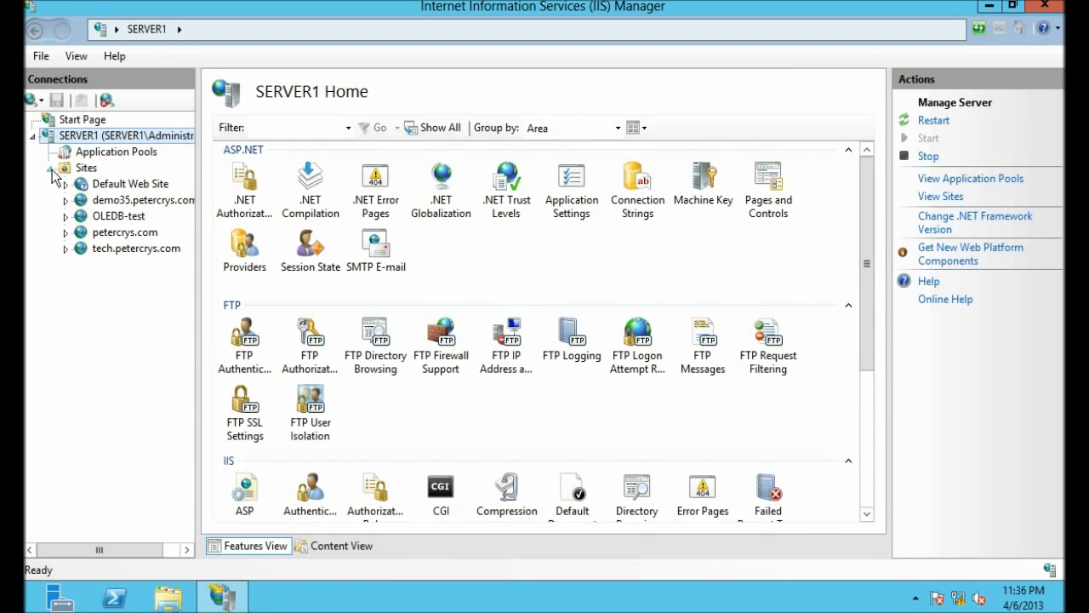
{"action": "left_click", "coordinate": [73, 171]}
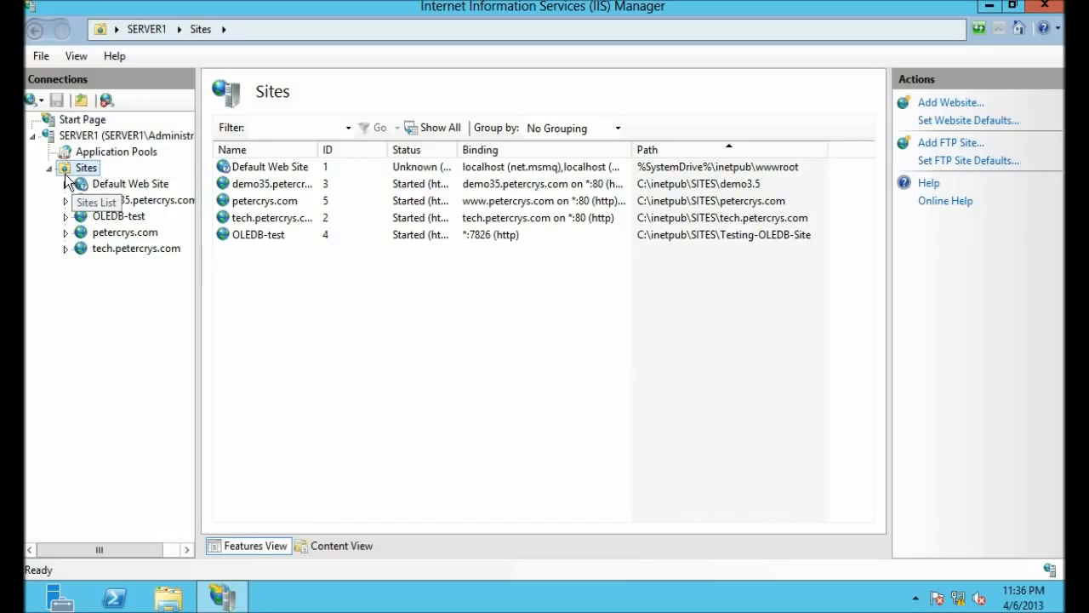
Step: Start an Add FTP Site wizard named 'Default FTP' and browse for its physical path
{"action": "right_click", "coordinate": [66, 170]}
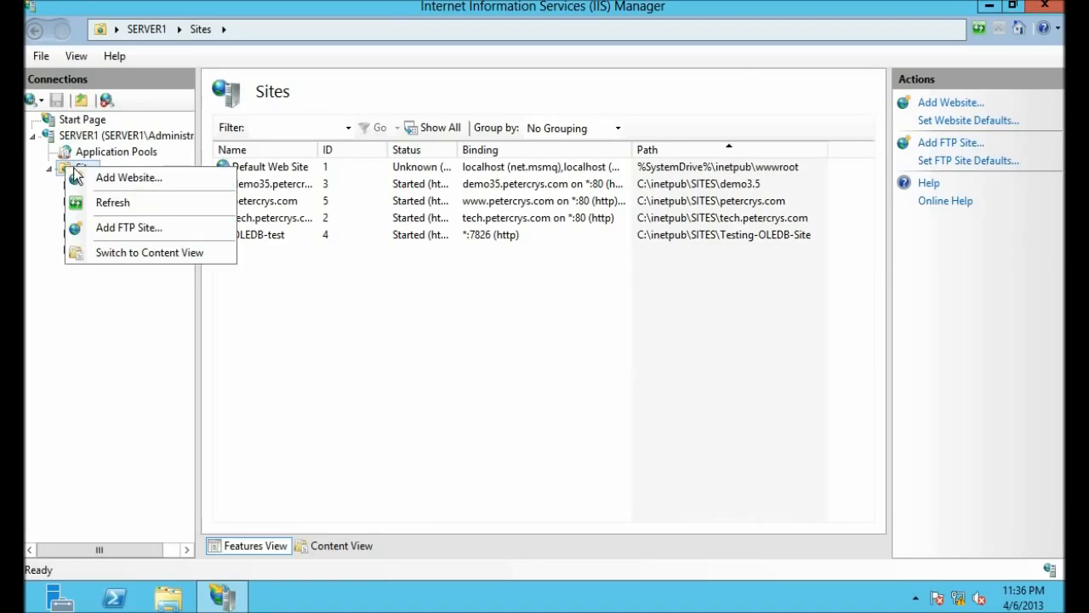
{"action": "left_click", "coordinate": [101, 236]}
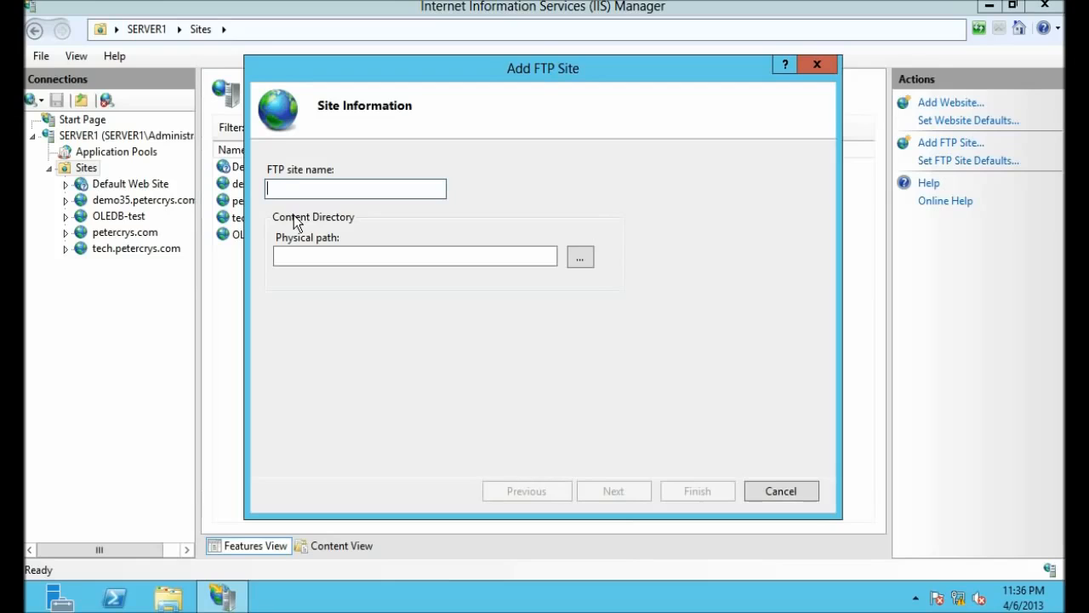
{"action": "type", "text": "Default FTP"}
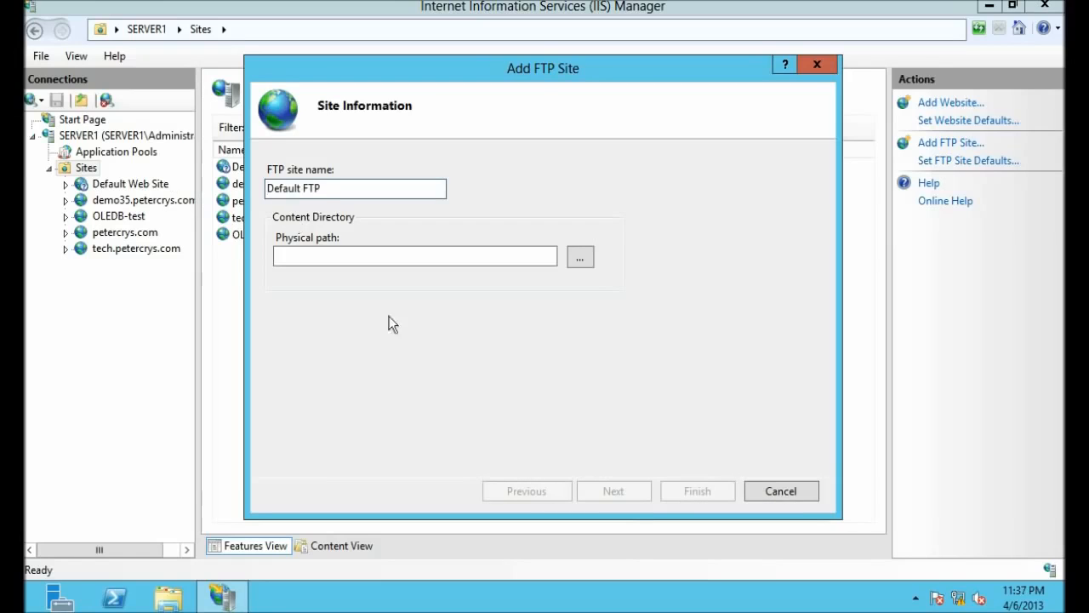
{"action": "left_click", "coordinate": [580, 257]}
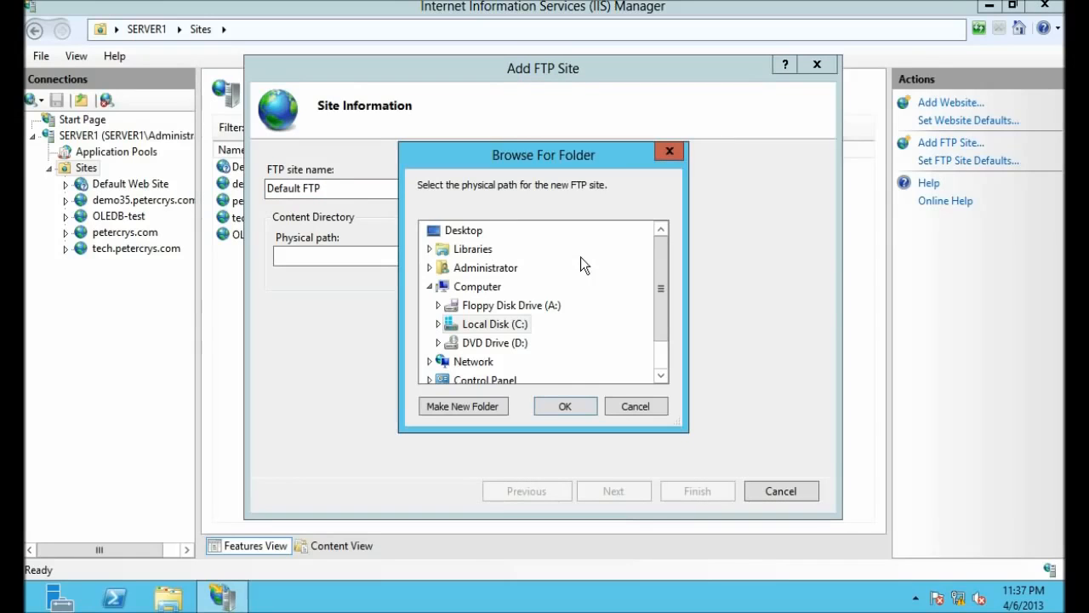
Step: Create a 'Default FTP' folder under C:\inetpub\SITES and use it as the physical path
{"action": "left_click", "coordinate": [438, 324]}
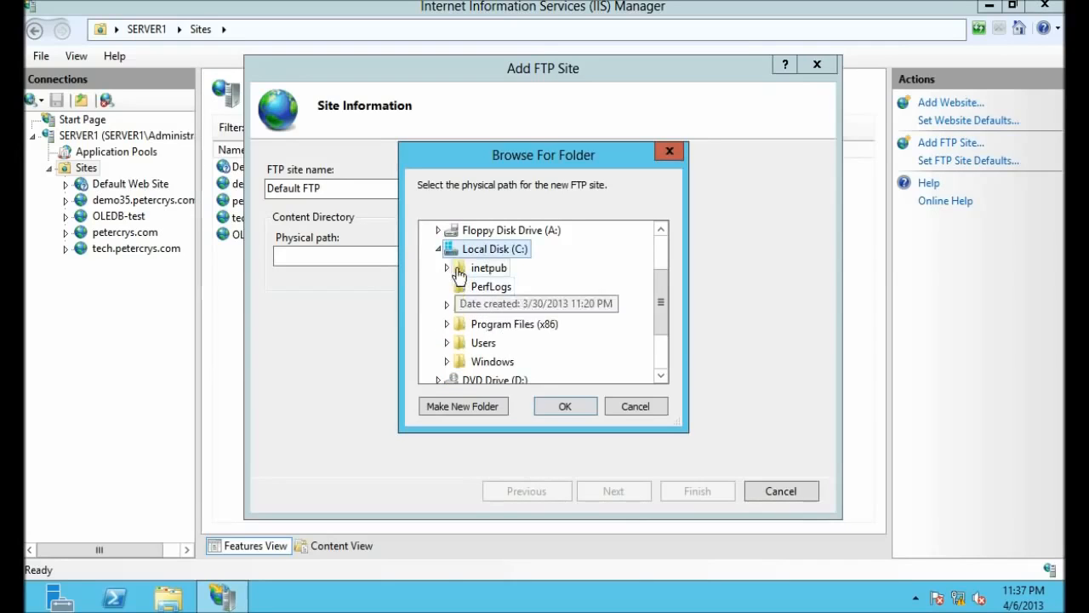
{"action": "left_click", "coordinate": [447, 267]}
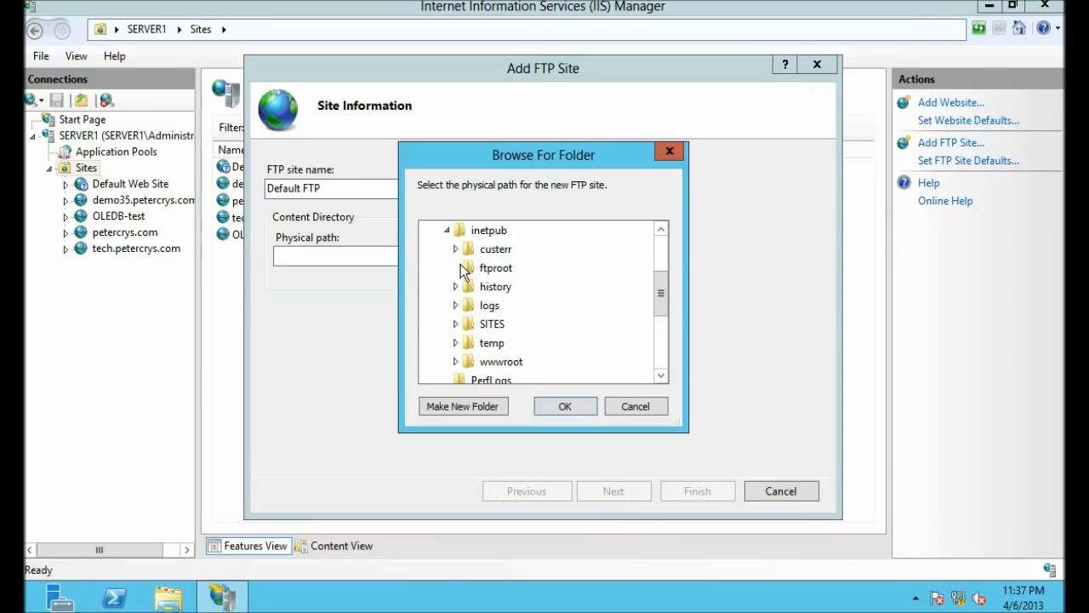
{"action": "double_click", "coordinate": [489, 324]}
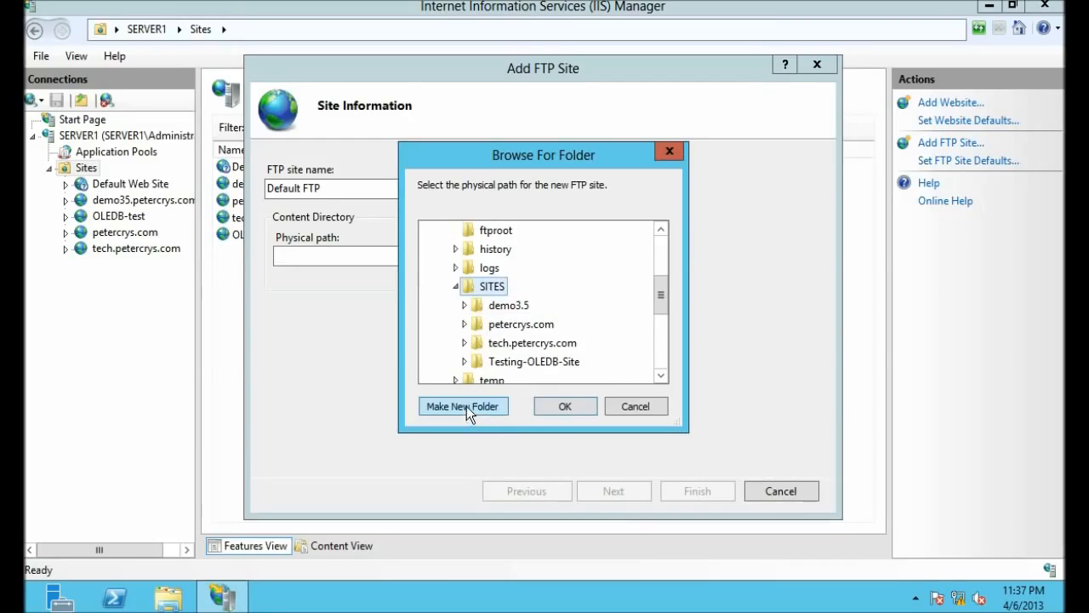
{"action": "left_click", "coordinate": [439, 406]}
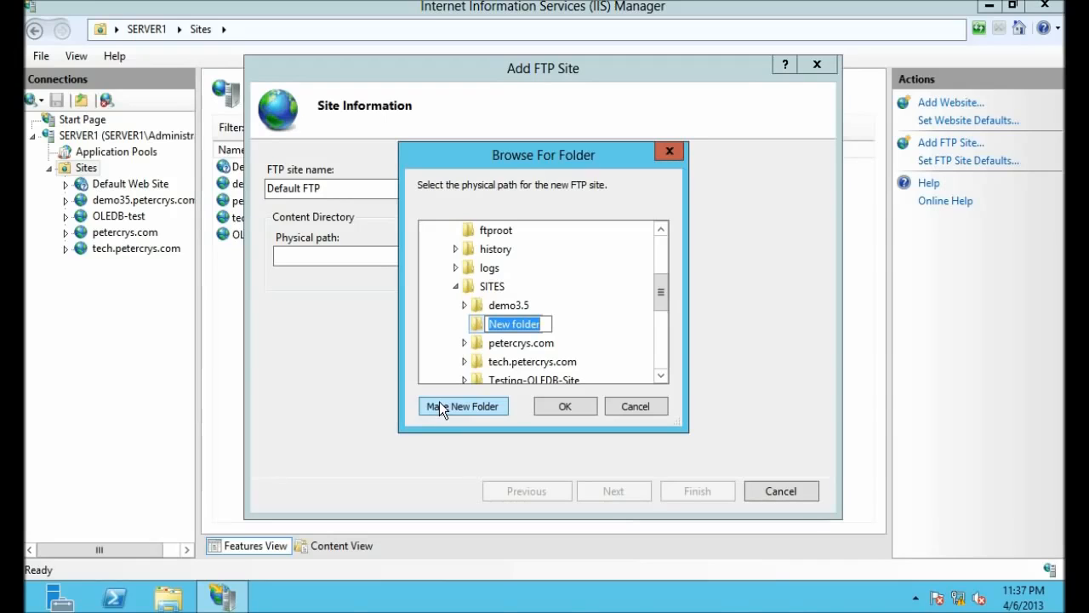
{"action": "type", "text": "Defa"}
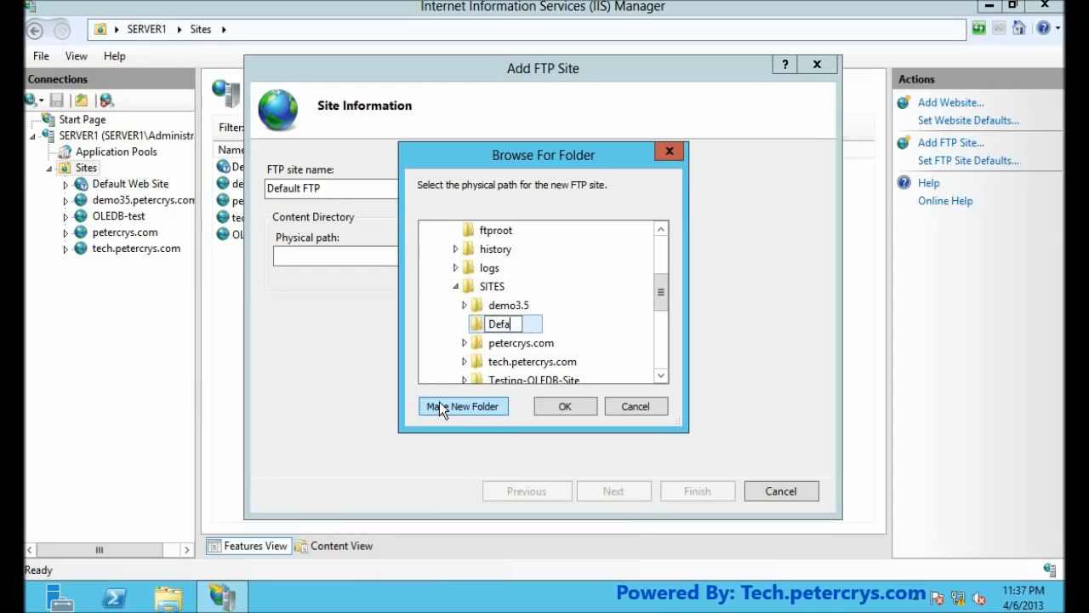
{"action": "type", "text": "ul"}
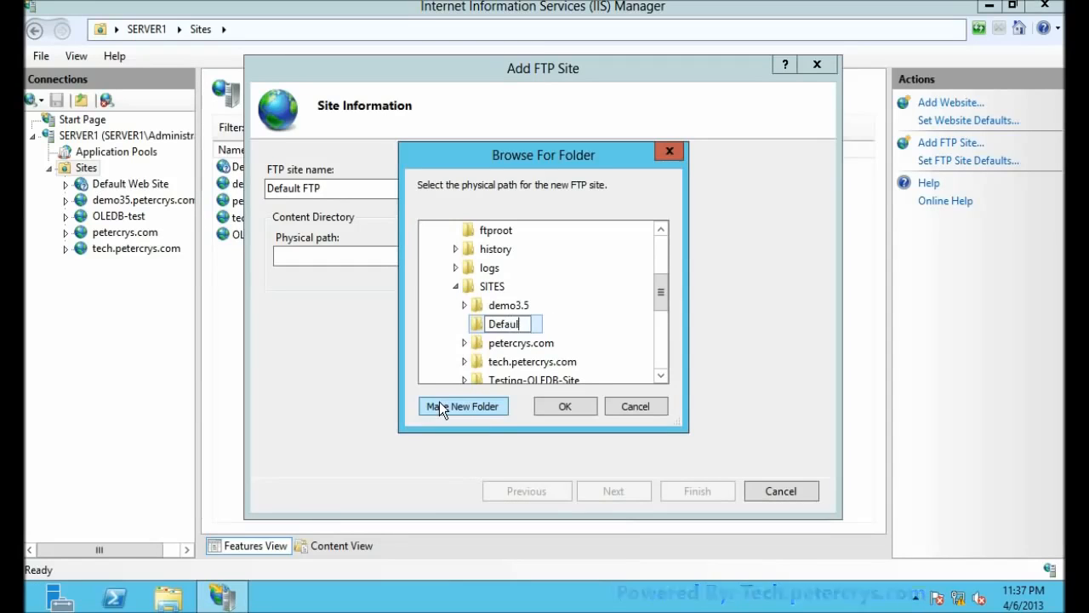
{"action": "type", "text": "t FTP"}
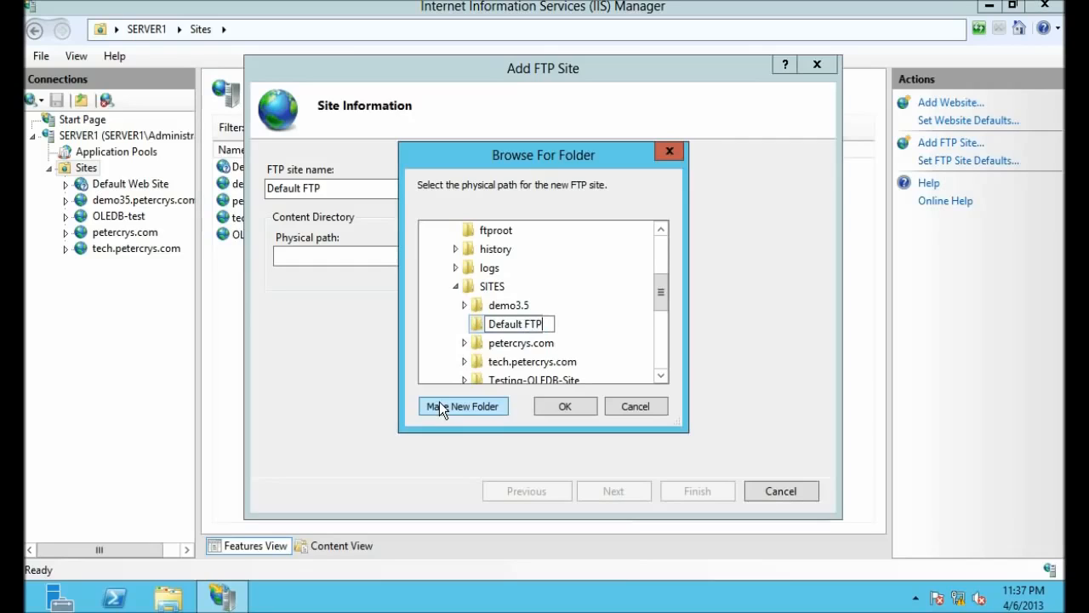
{"action": "left_click", "coordinate": [619, 329]}
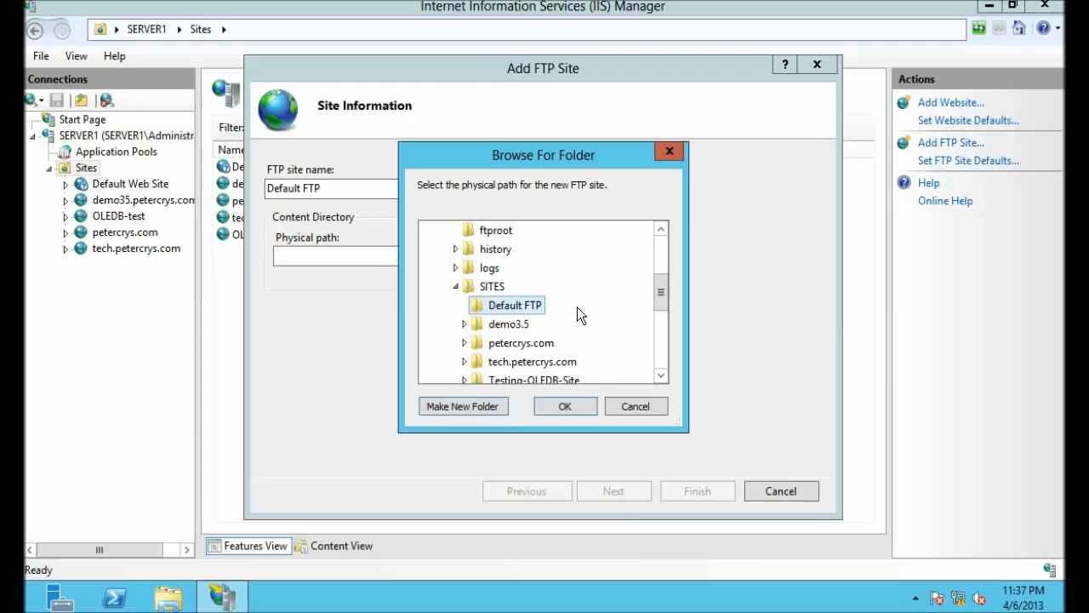
{"action": "left_click", "coordinate": [577, 402]}
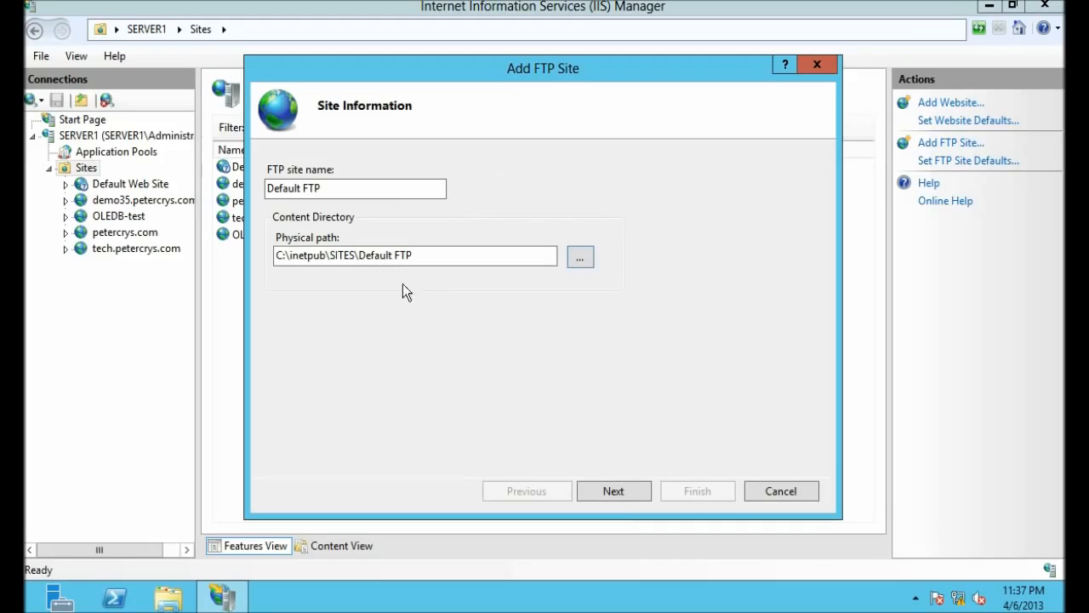
Step: Bind the site to All Unassigned addresses on port 21 and select No SSL
{"action": "left_click", "coordinate": [617, 487]}
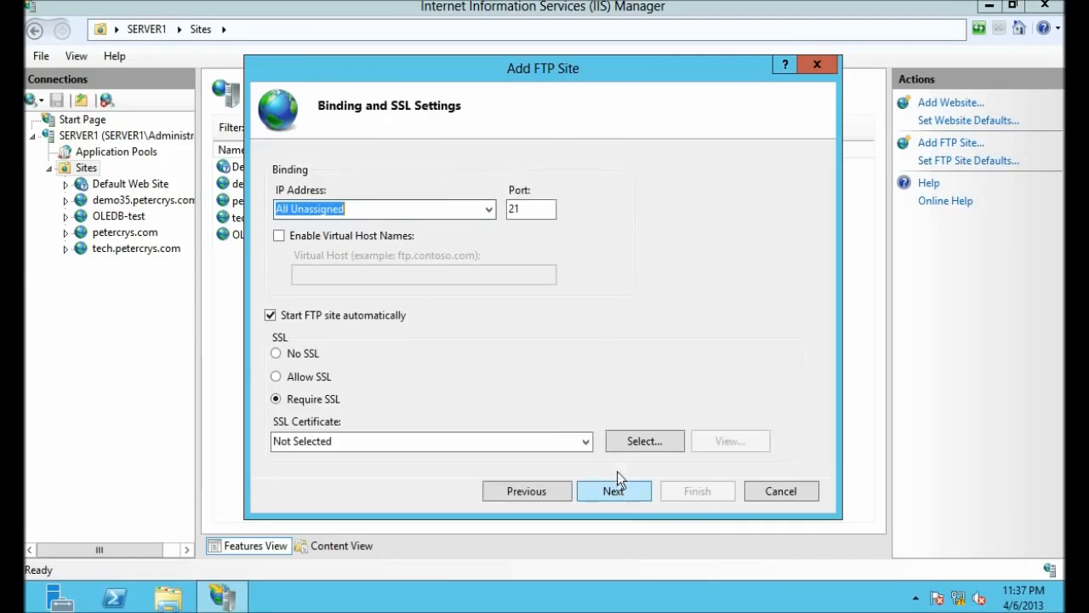
{"action": "left_click", "coordinate": [471, 214]}
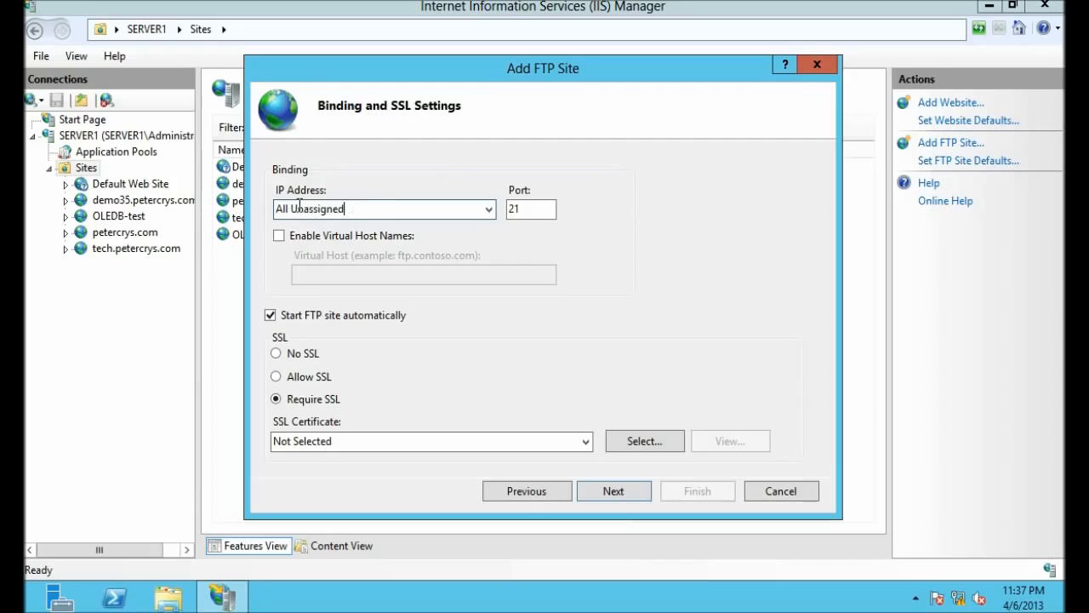
{"action": "left_click", "coordinate": [488, 213]}
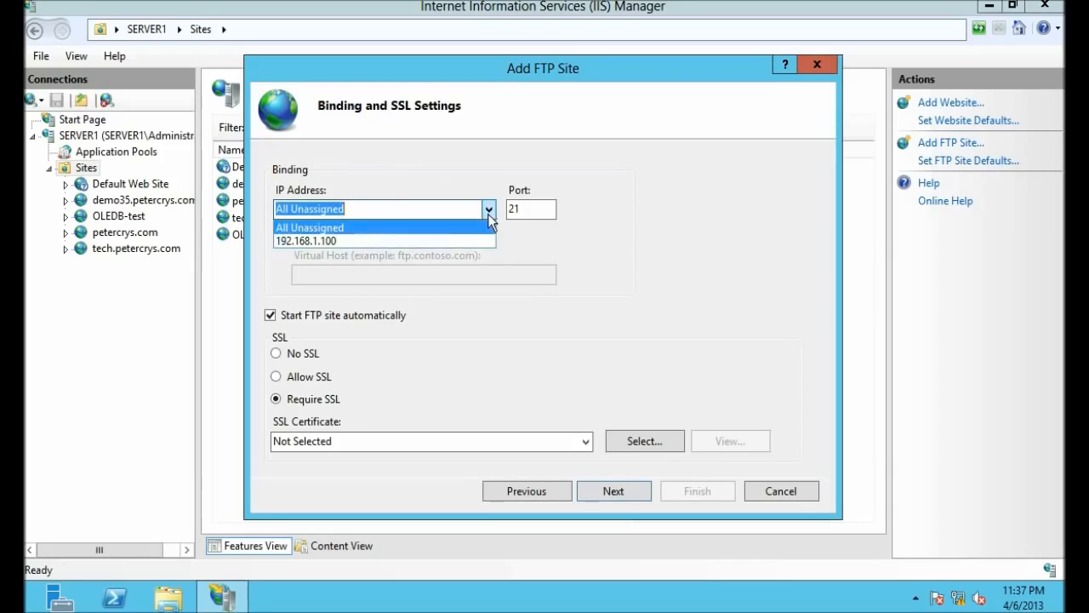
{"action": "left_click", "coordinate": [413, 228]}
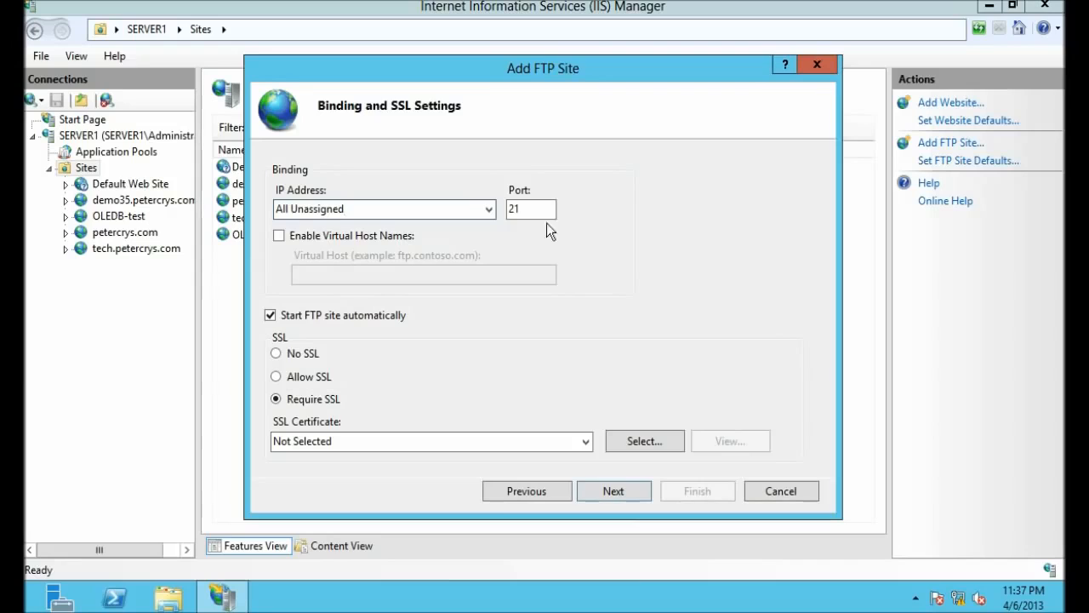
{"action": "left_click", "coordinate": [536, 209]}
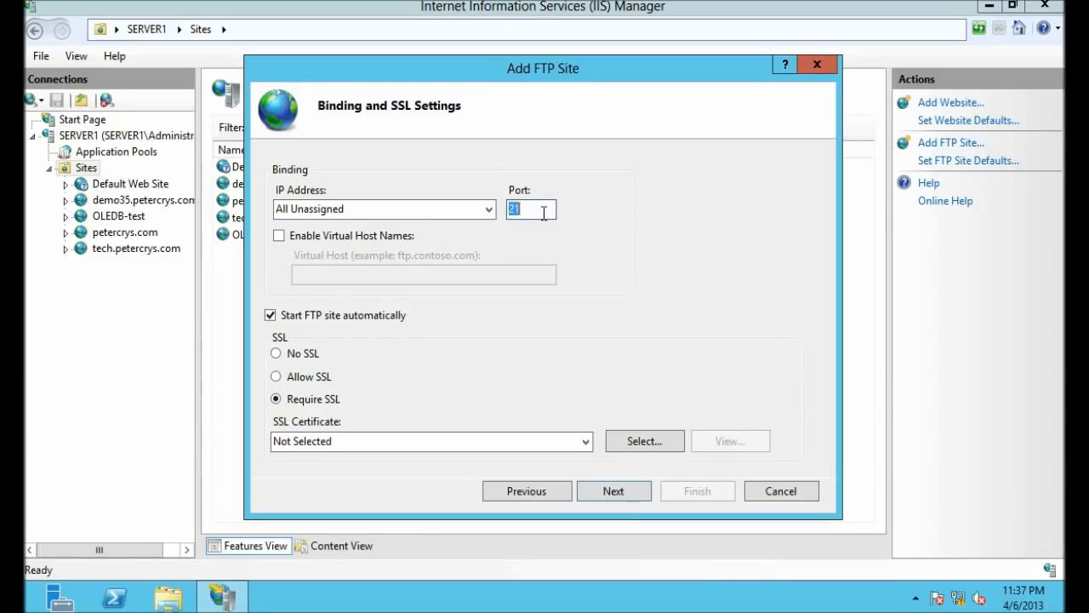
{"action": "left_click", "coordinate": [278, 353]}
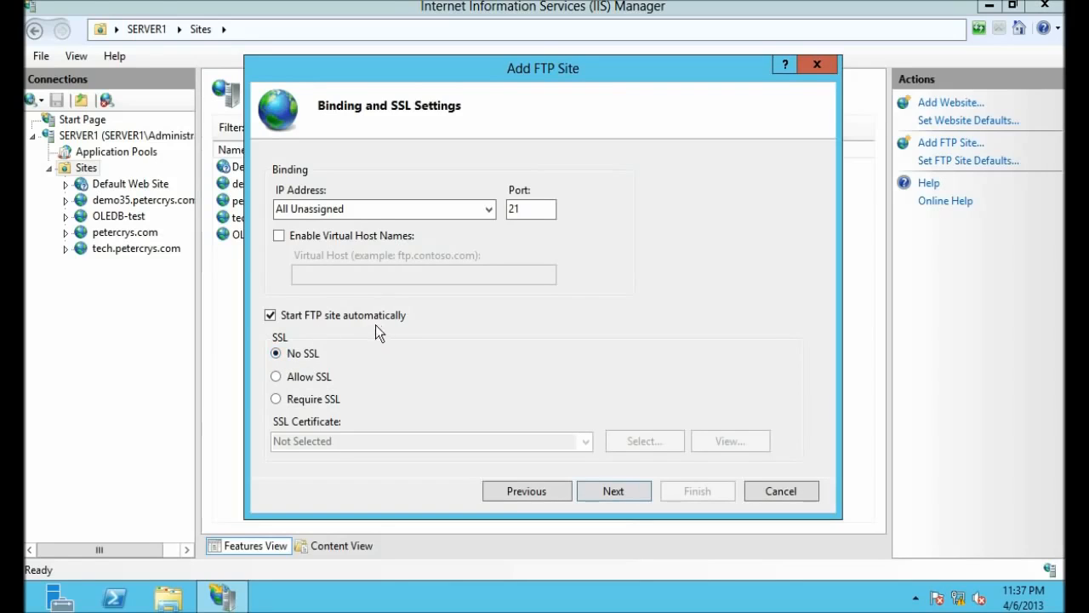
Step: Enable Basic authentication, allow only the specified user ftpuser, and grant Read permission
{"action": "left_click", "coordinate": [634, 494]}
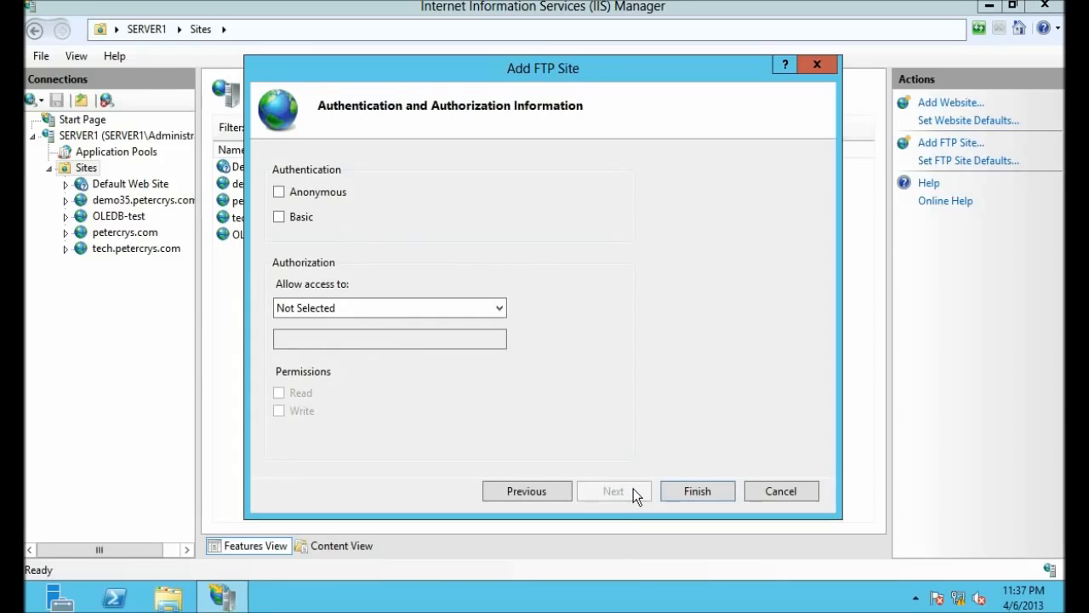
{"action": "left_click", "coordinate": [280, 217]}
{"action": "left_click", "coordinate": [458, 308]}
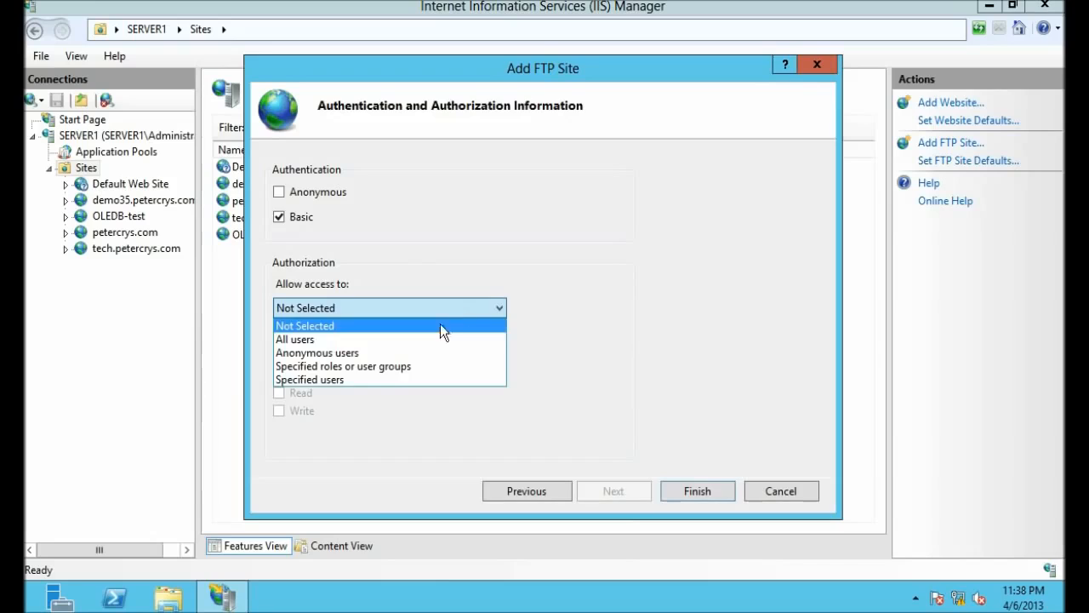
{"action": "left_click", "coordinate": [378, 380]}
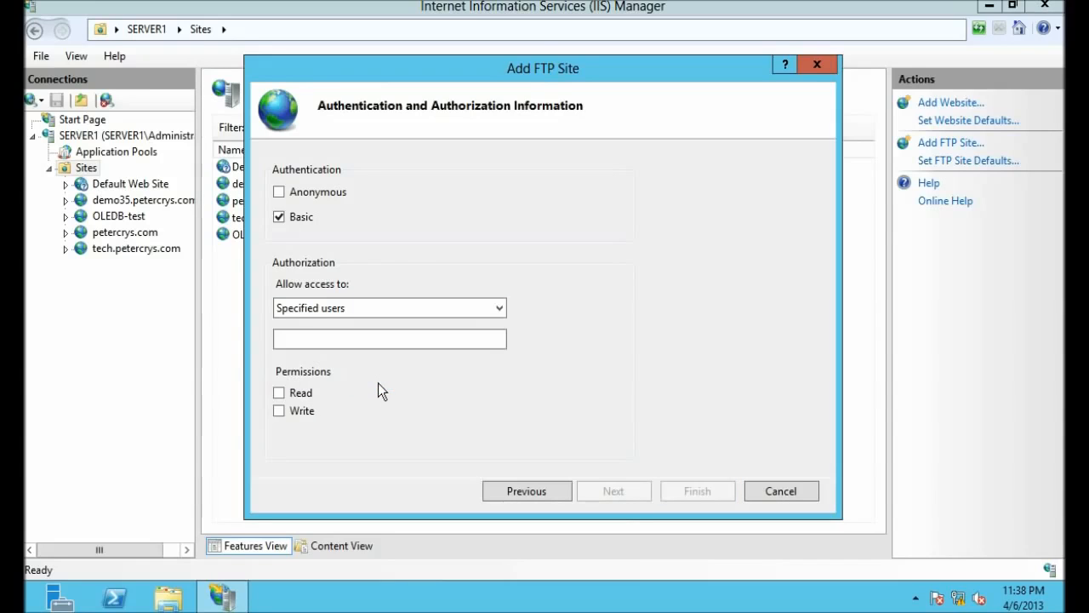
{"action": "left_click", "coordinate": [360, 337]}
{"action": "type", "text": "ftpuser"}
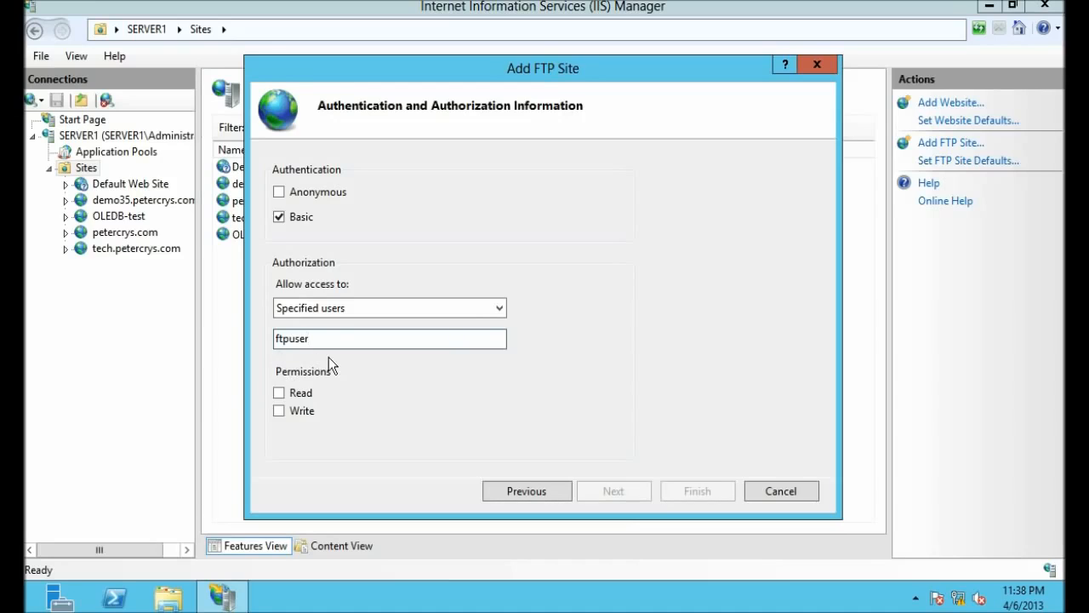
{"action": "left_click", "coordinate": [279, 392]}
Step: Finish creating the FTP site and open the Default FTP site's feature page
{"action": "left_click", "coordinate": [697, 491]}
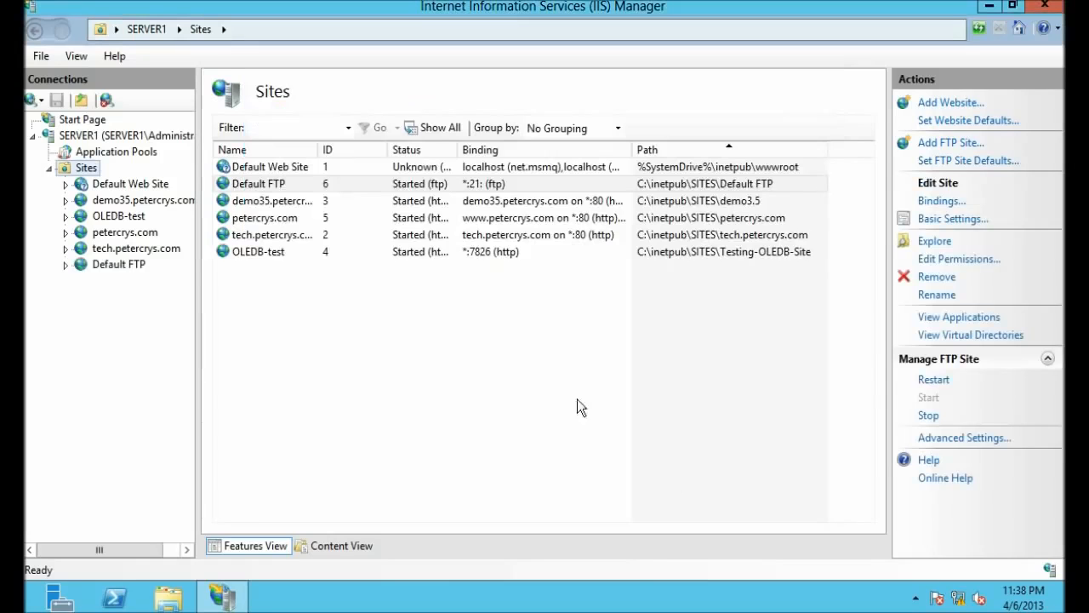
{"action": "left_click", "coordinate": [329, 188]}
{"action": "left_click", "coordinate": [241, 336]}
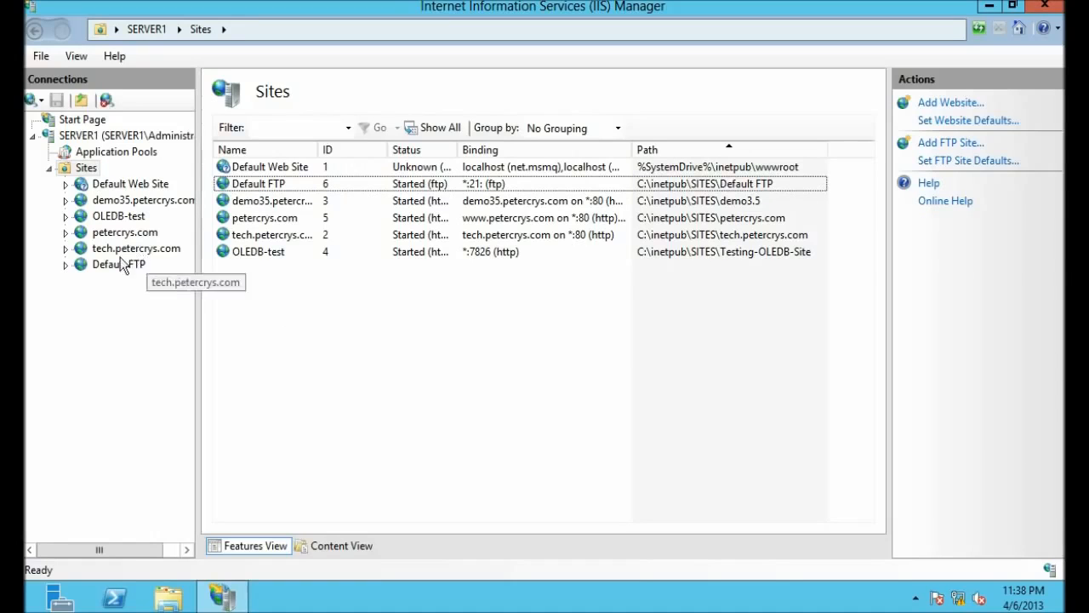
{"action": "left_click", "coordinate": [97, 264]}
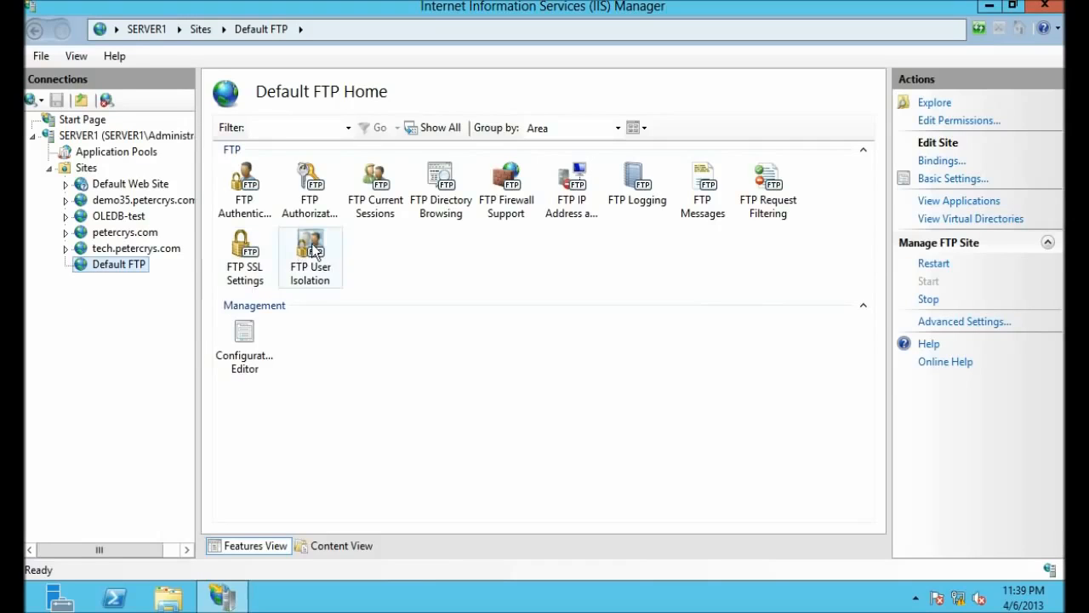
Step: Confirm Basic Authentication is enabled and Anonymous Authentication disabled for the Default FTP site
{"action": "double_click", "coordinate": [248, 206]}
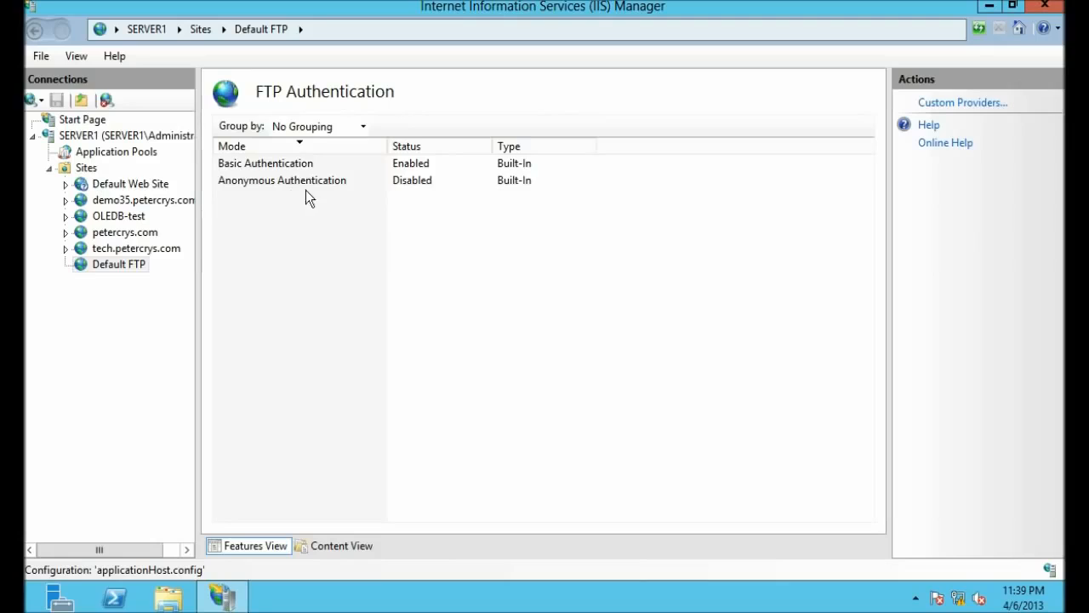
{"action": "left_click", "coordinate": [286, 166]}
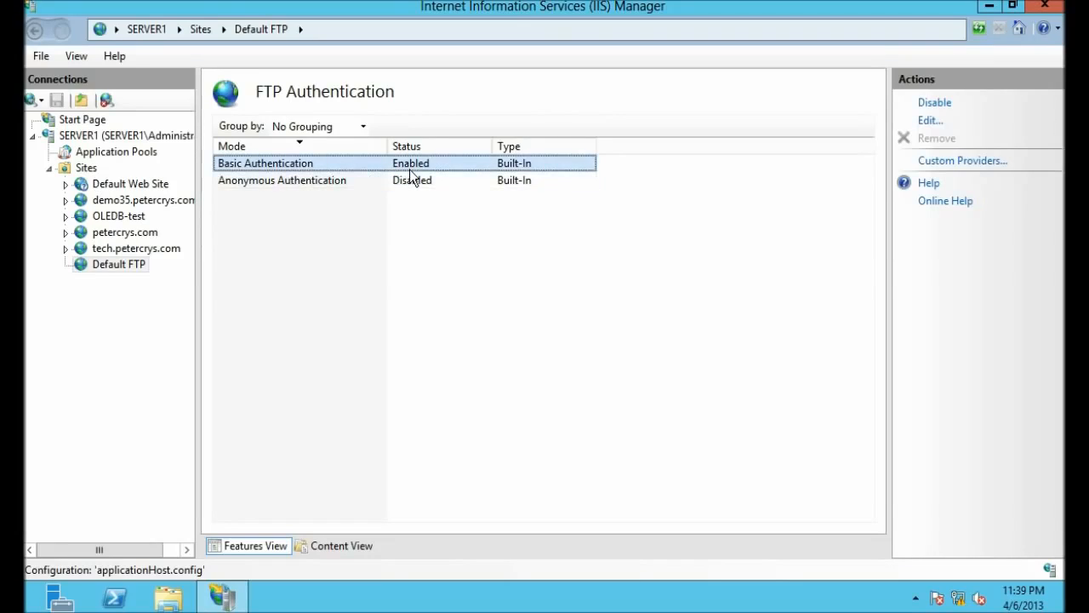
{"action": "left_click", "coordinate": [303, 178]}
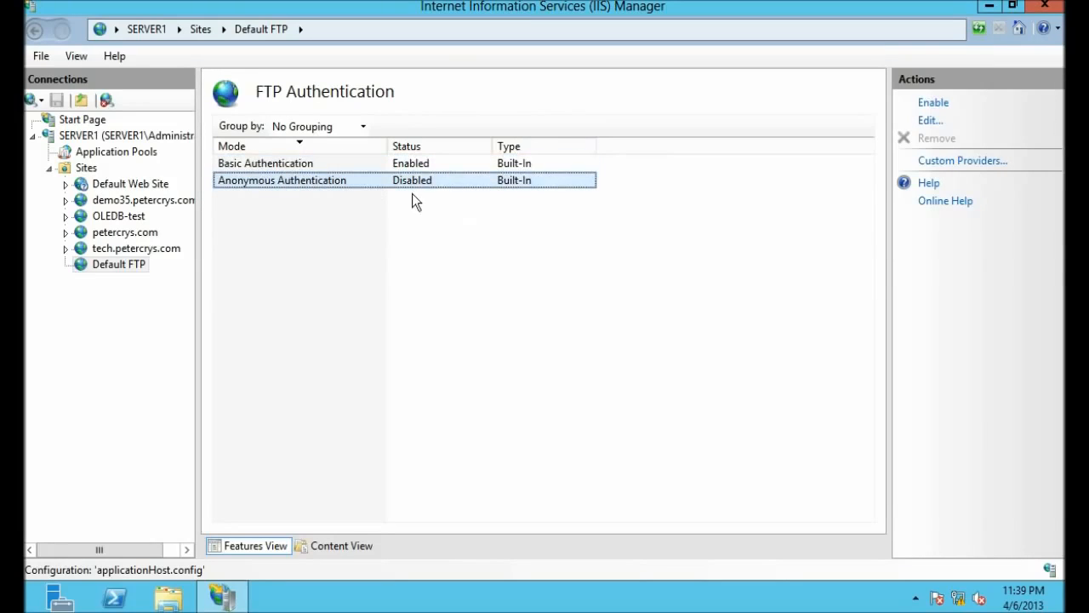
{"action": "left_click", "coordinate": [129, 265]}
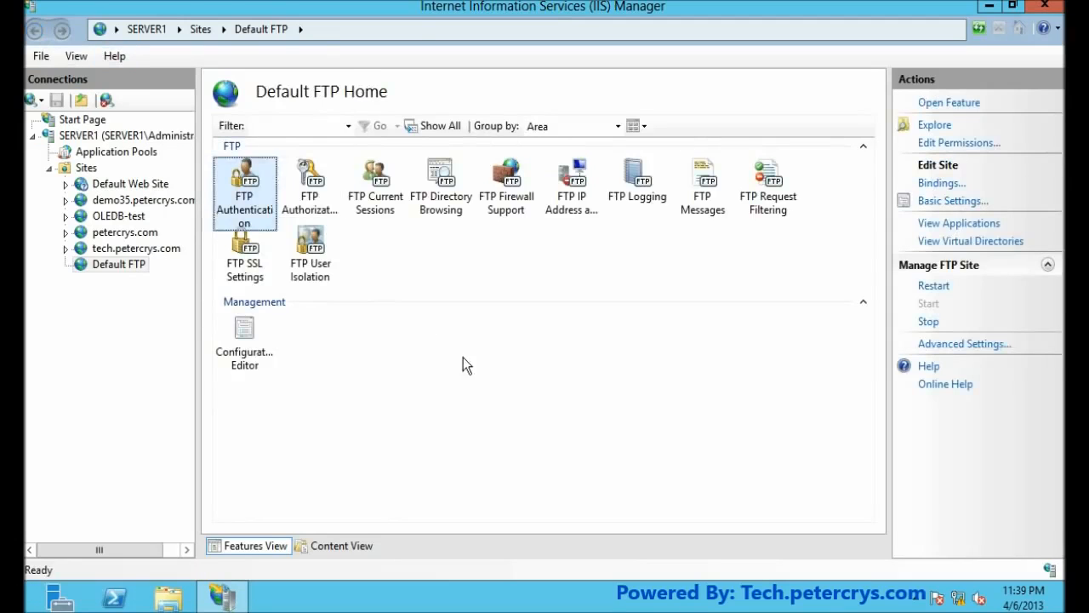
Step: Check the ftpuser Read allow rule in FTP Authorization Rules, then go back to Default FTP Home
{"action": "left_click", "coordinate": [309, 180]}
{"action": "double_click", "coordinate": [311, 183]}
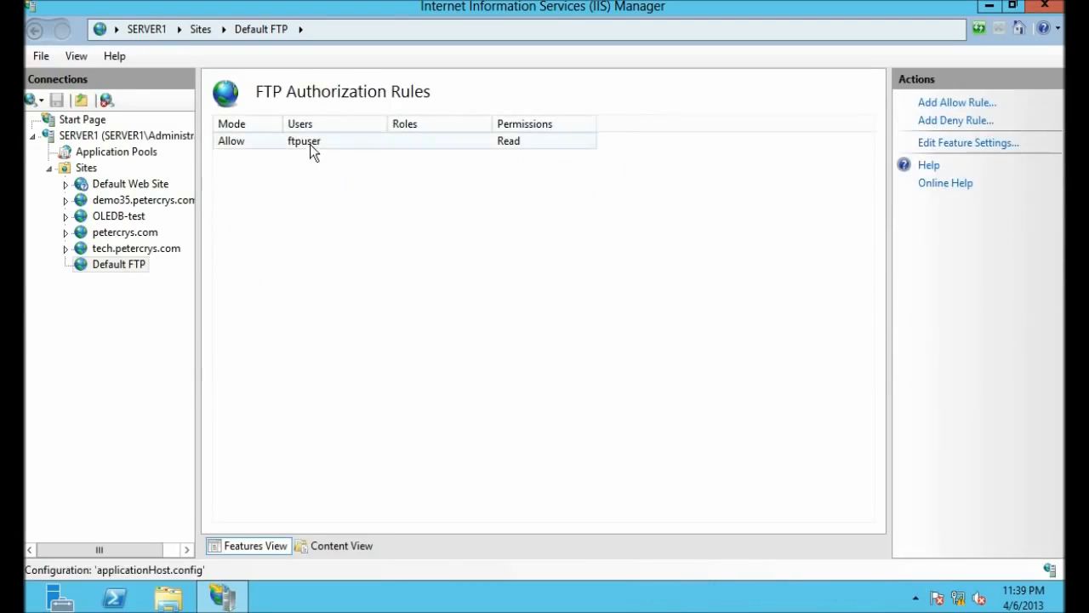
{"action": "left_click", "coordinate": [299, 143]}
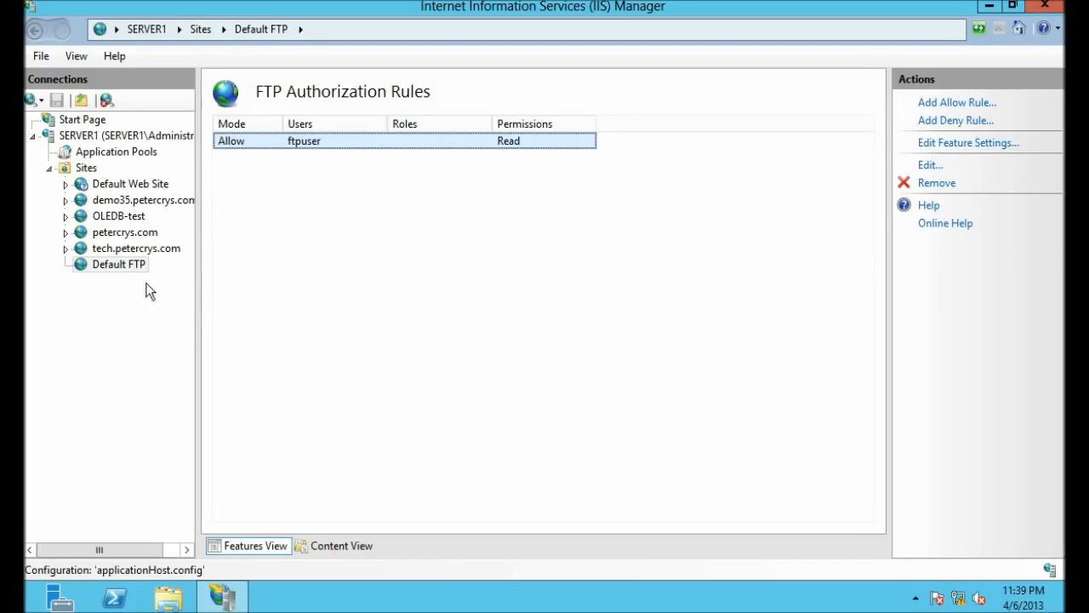
{"action": "left_click", "coordinate": [36, 29]}
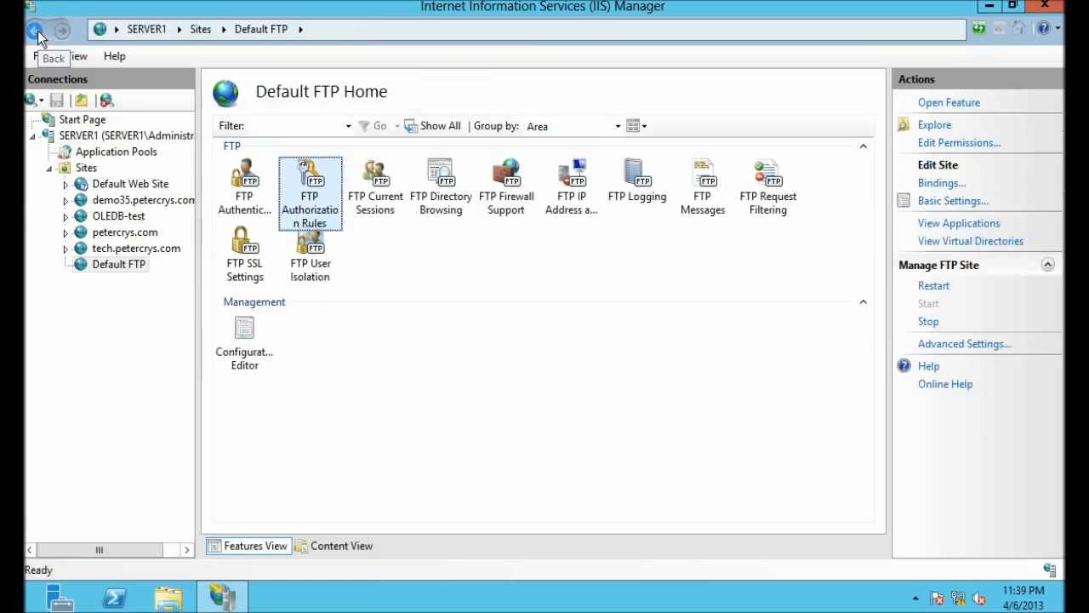
{"action": "left_click", "coordinate": [417, 368]}
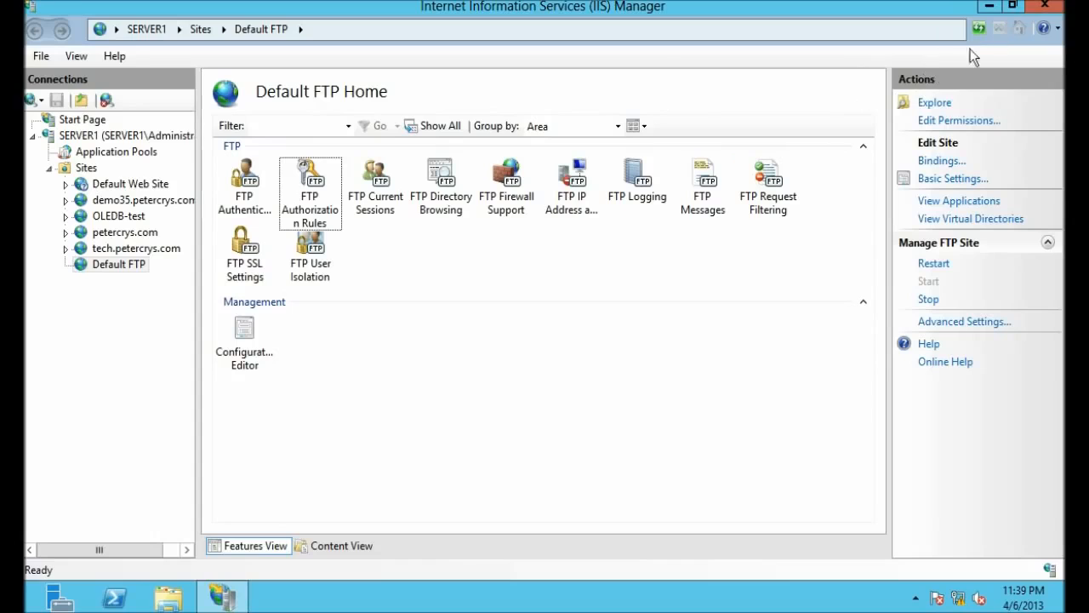
Step: Read the Ethernet details showing IPv4 address 192.168.1.100 and subnet mask 255.255.255.0
{"action": "left_click", "coordinate": [987, 7]}
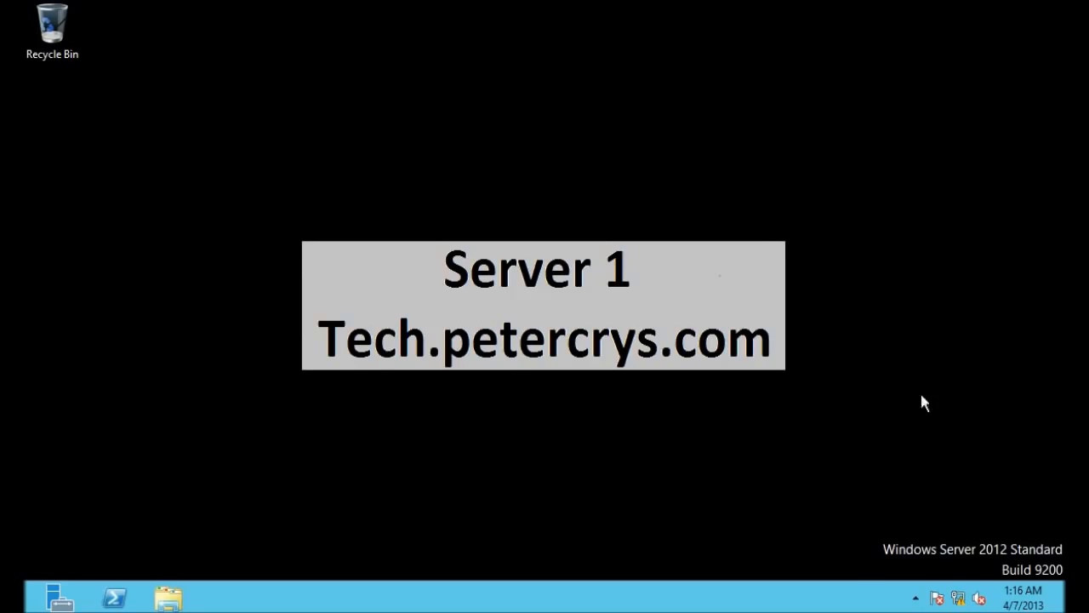
{"action": "right_click", "coordinate": [958, 598]}
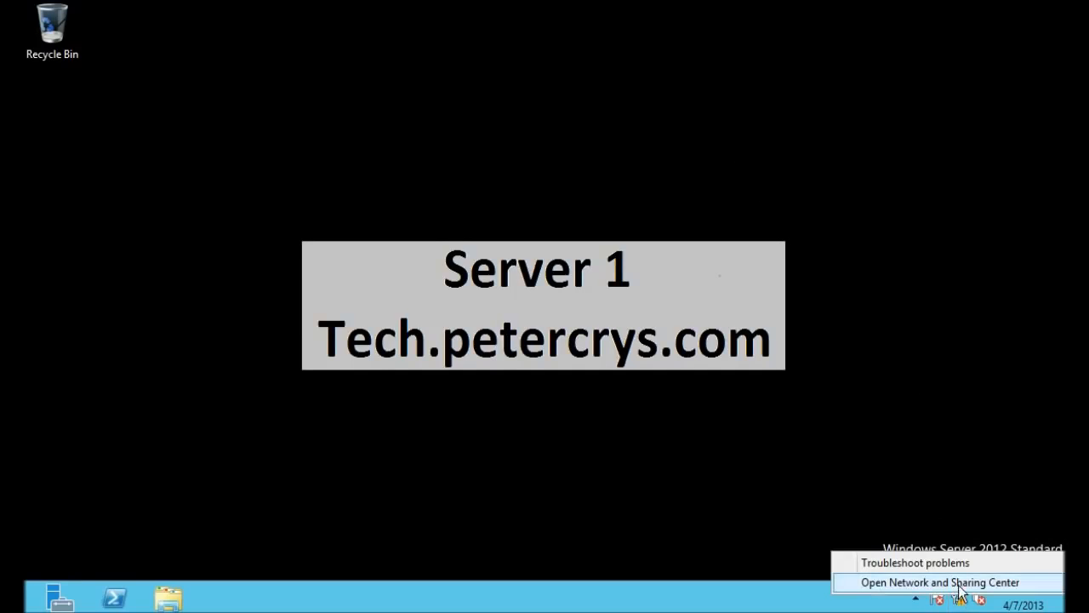
{"action": "left_click", "coordinate": [957, 582]}
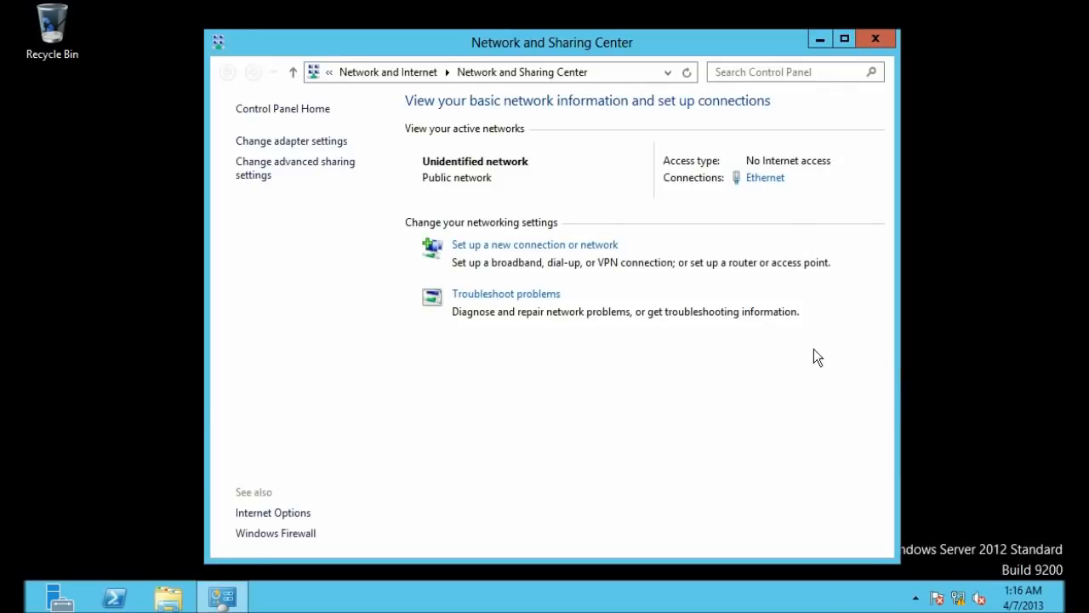
{"action": "left_click", "coordinate": [766, 178]}
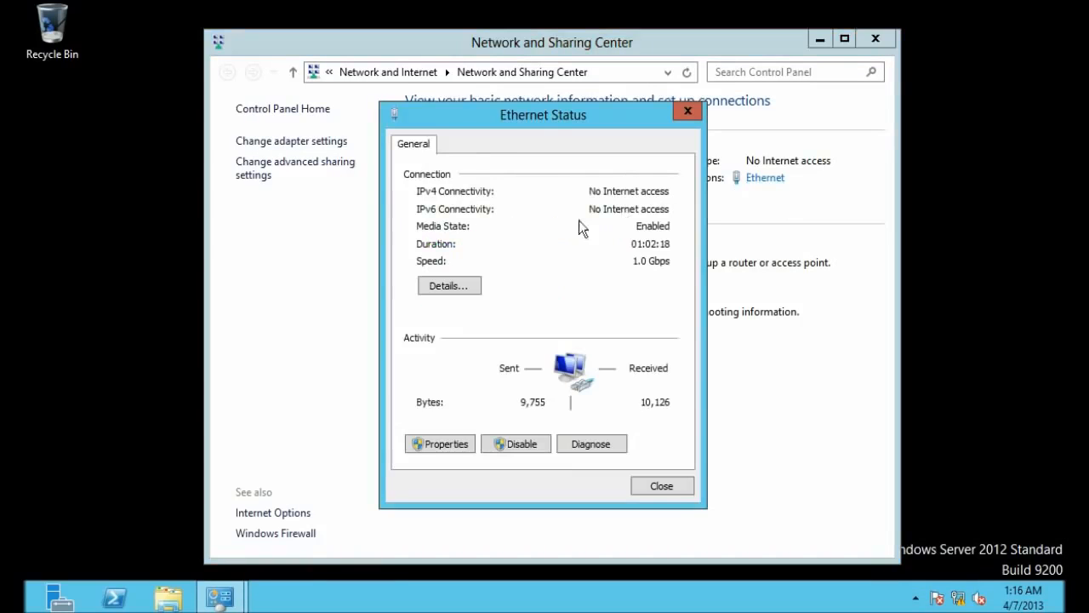
{"action": "left_click", "coordinate": [449, 286]}
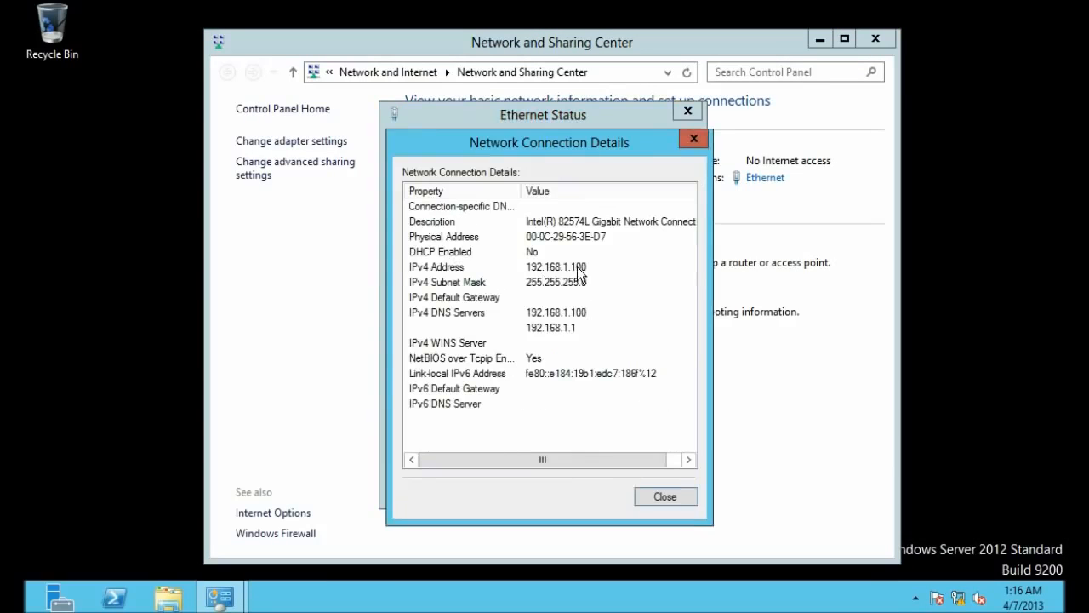
{"action": "left_click", "coordinate": [573, 270]}
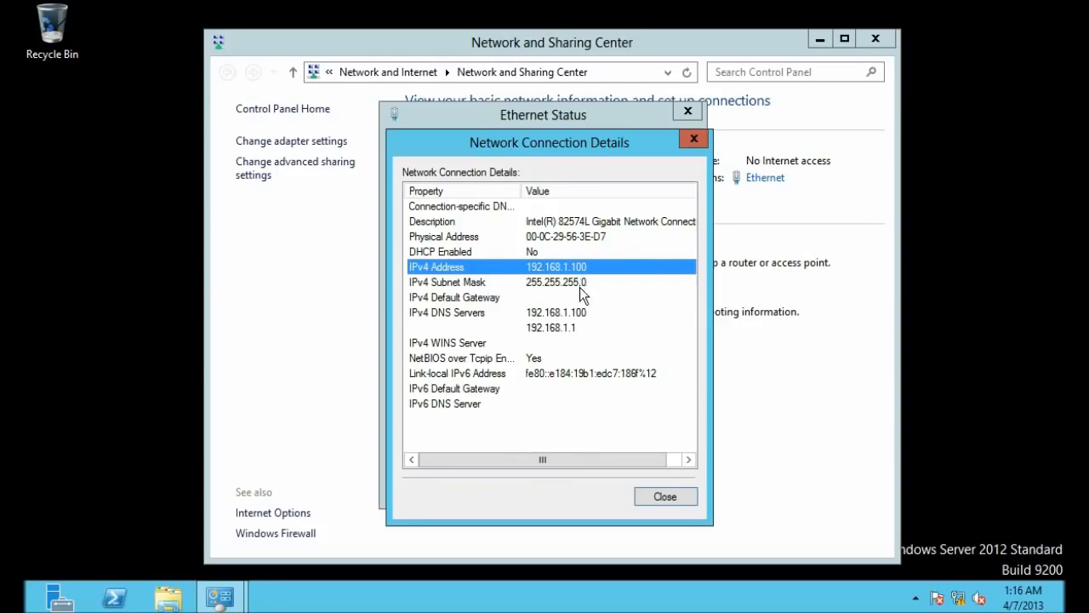
{"action": "left_click", "coordinate": [579, 285]}
{"action": "left_click", "coordinate": [616, 267]}
{"action": "left_click", "coordinate": [688, 501]}
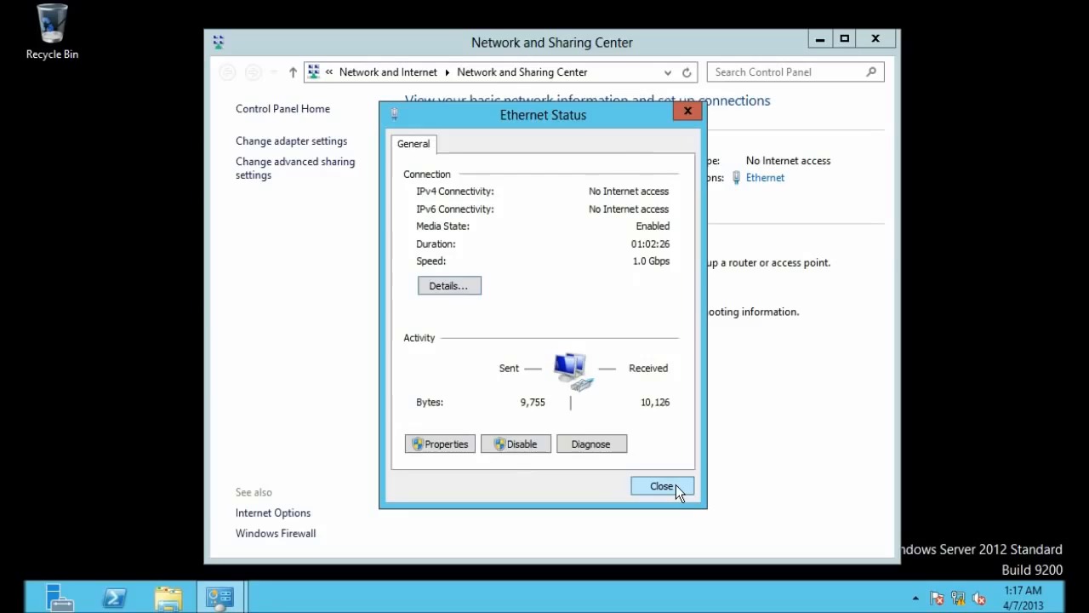
{"action": "left_click", "coordinate": [675, 484]}
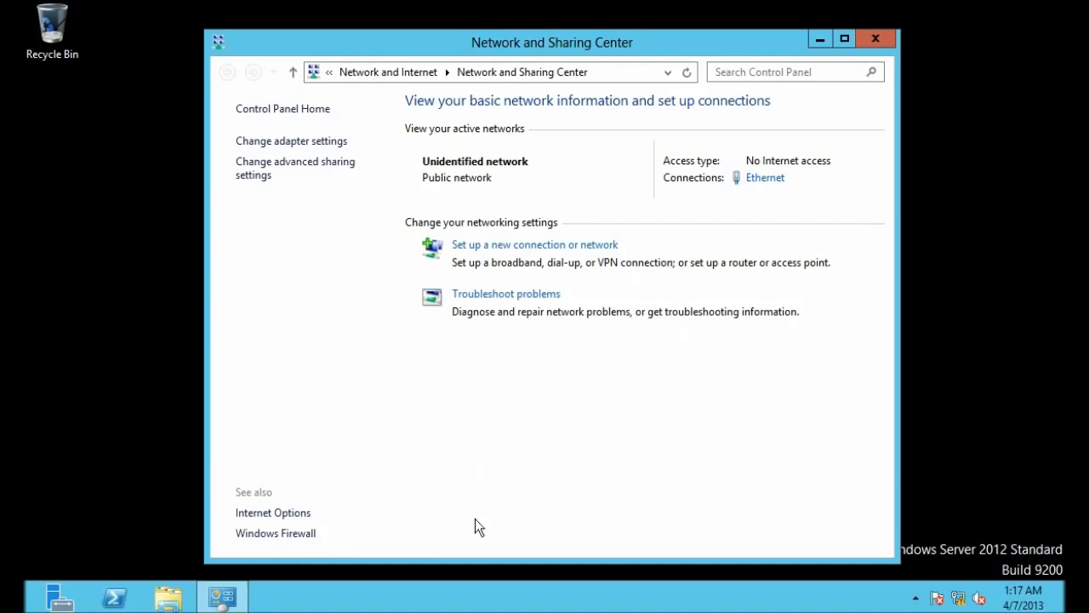
Step: Open the advanced firewall's Inbound Rules and sort them by name
{"action": "left_click", "coordinate": [308, 536]}
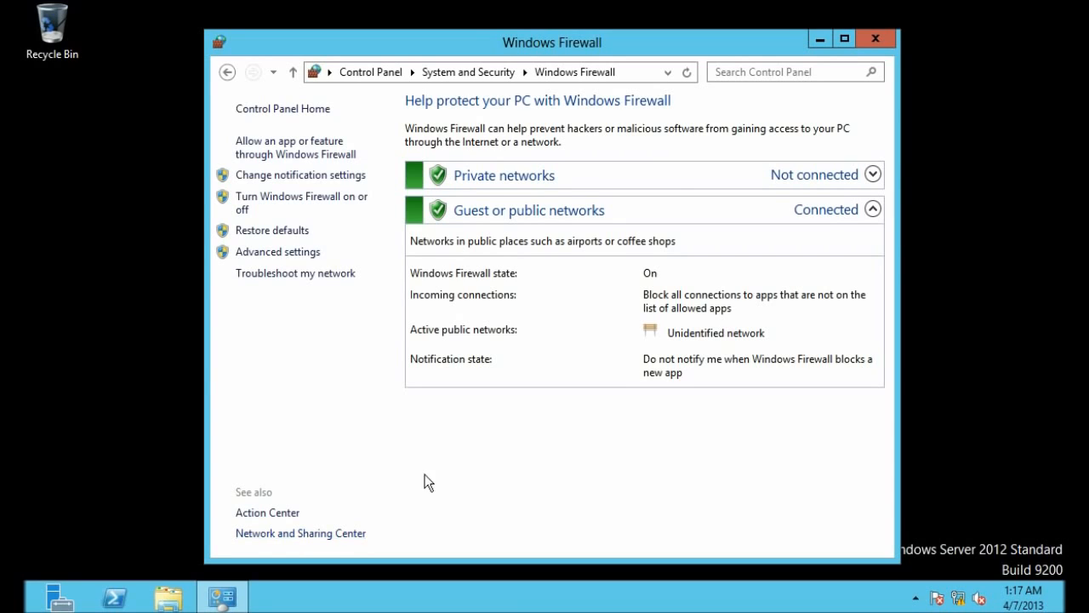
{"action": "left_click", "coordinate": [292, 254]}
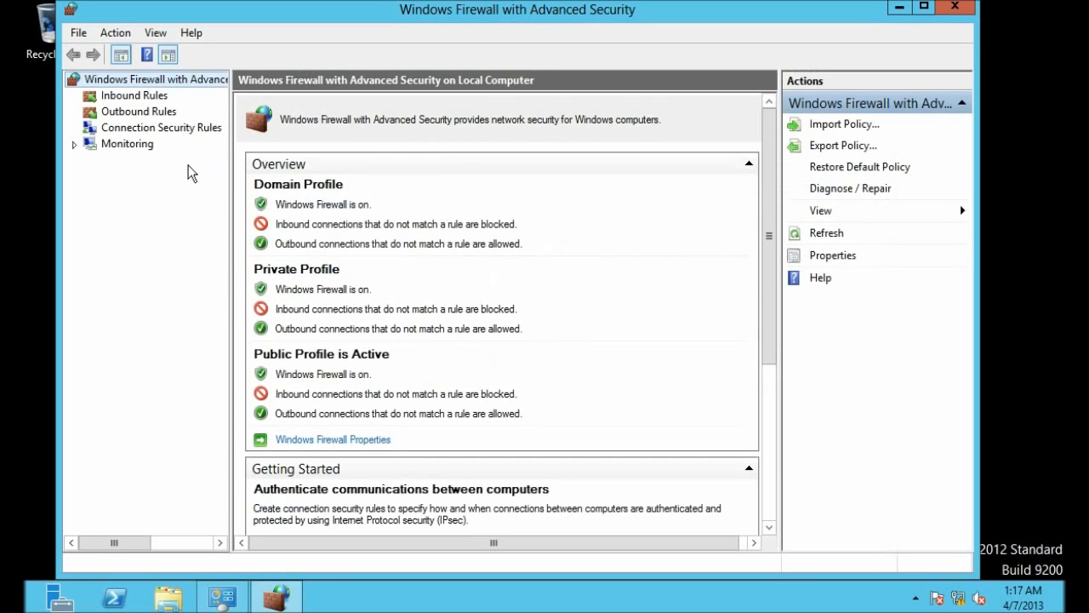
{"action": "left_click", "coordinate": [150, 100]}
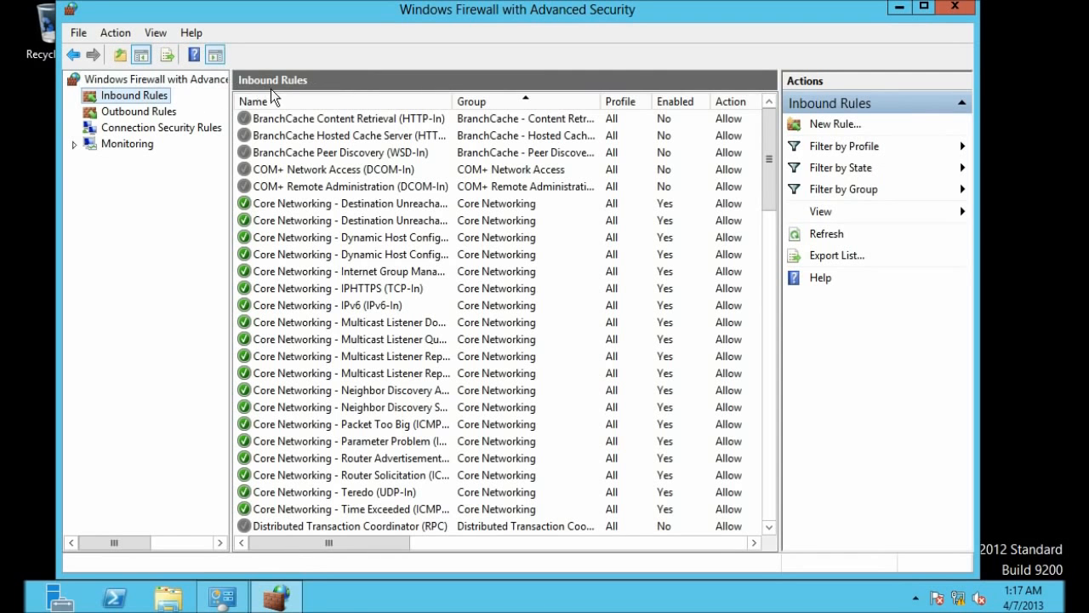
{"action": "left_click", "coordinate": [276, 97]}
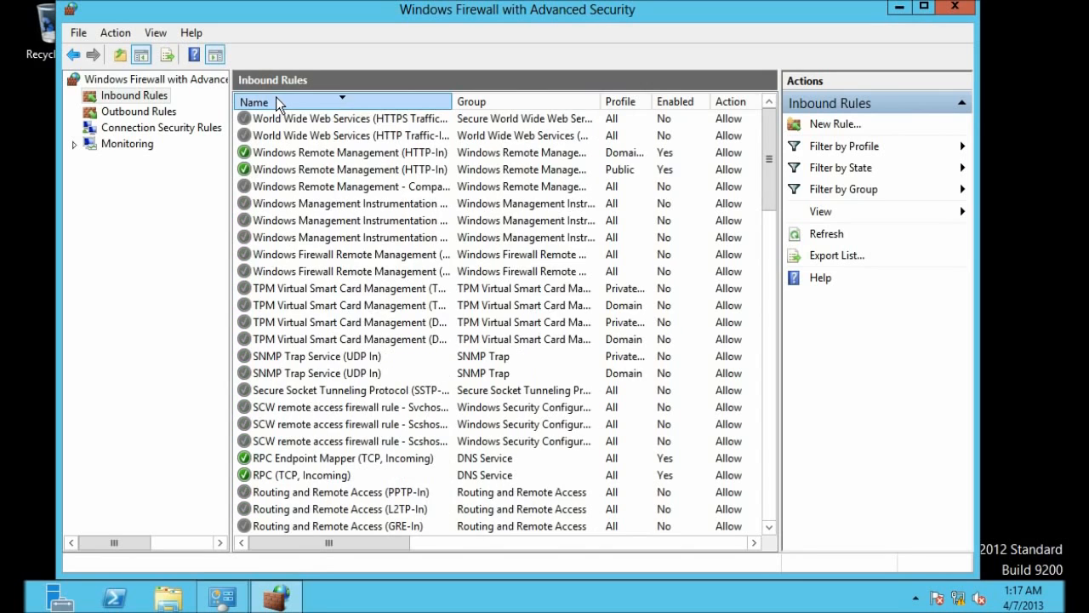
{"action": "left_click", "coordinate": [276, 99]}
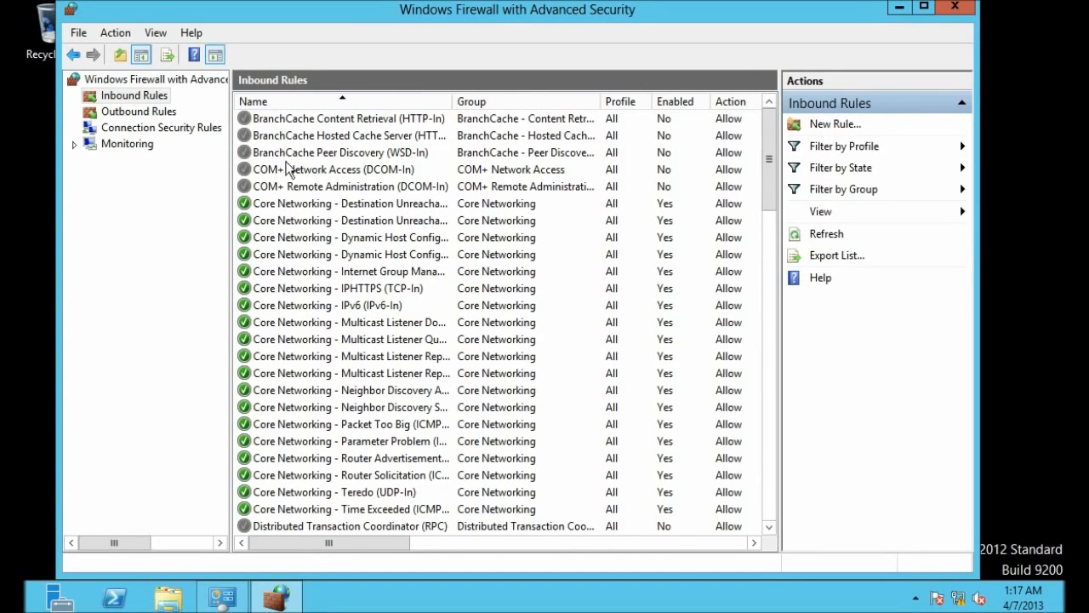
{"action": "scroll", "coordinate": [287, 170], "scroll_direction": "down", "scroll_amount": 4}
{"action": "scroll", "coordinate": [288, 170], "scroll_direction": "down", "scroll_amount": 4}
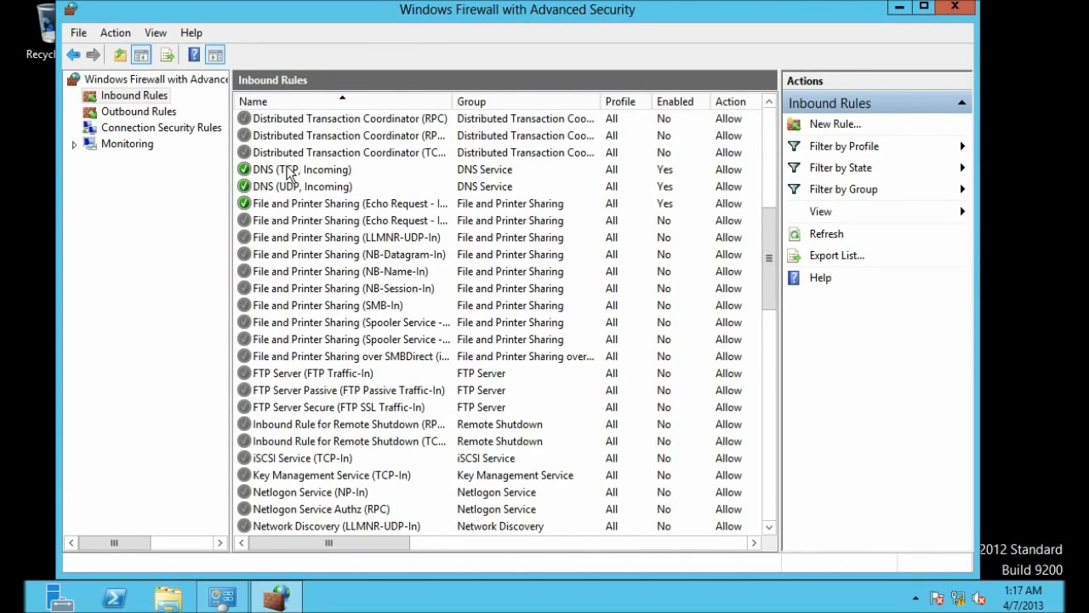
Step: Locate the three FTP Server rules and check FTP Traffic-In's port 21
{"action": "left_click", "coordinate": [289, 376]}
{"action": "scroll", "coordinate": [291, 377], "scroll_direction": "down", "scroll_amount": 1}
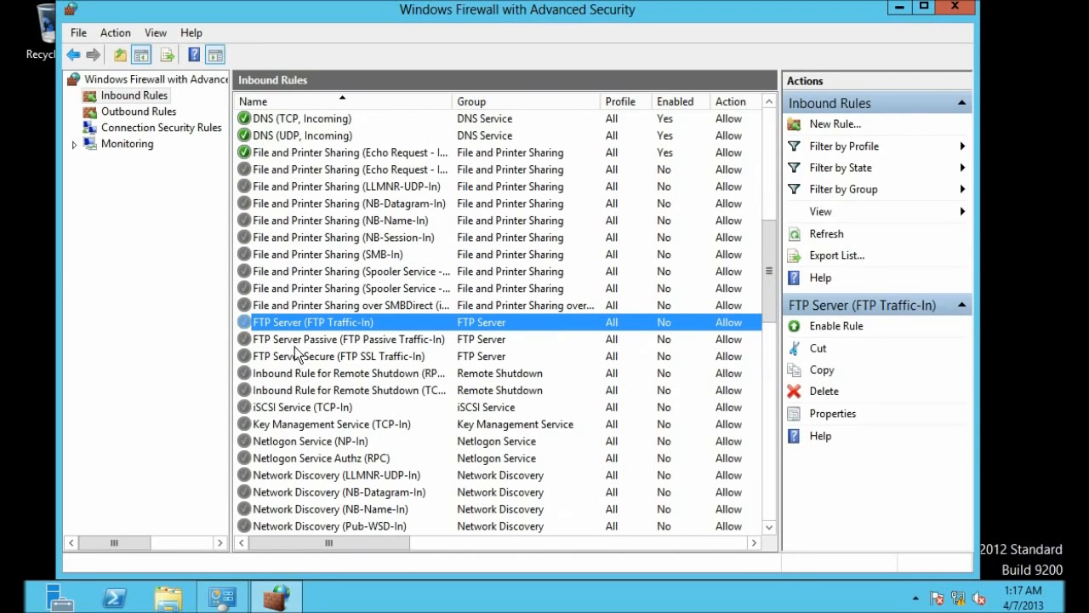
{"action": "left_click", "coordinate": [294, 340]}
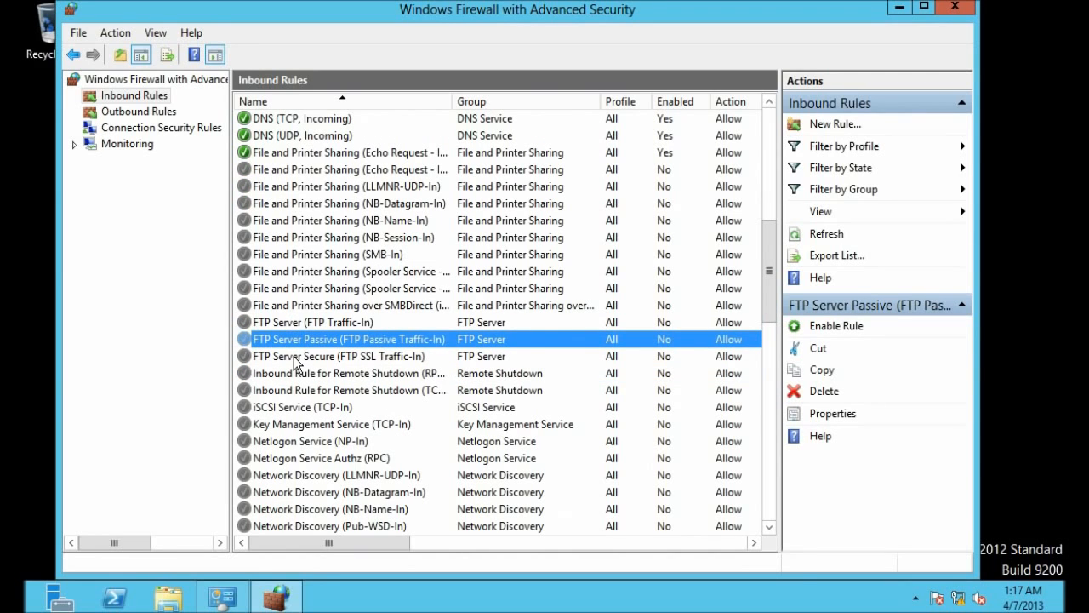
{"action": "left_click", "coordinate": [296, 359]}
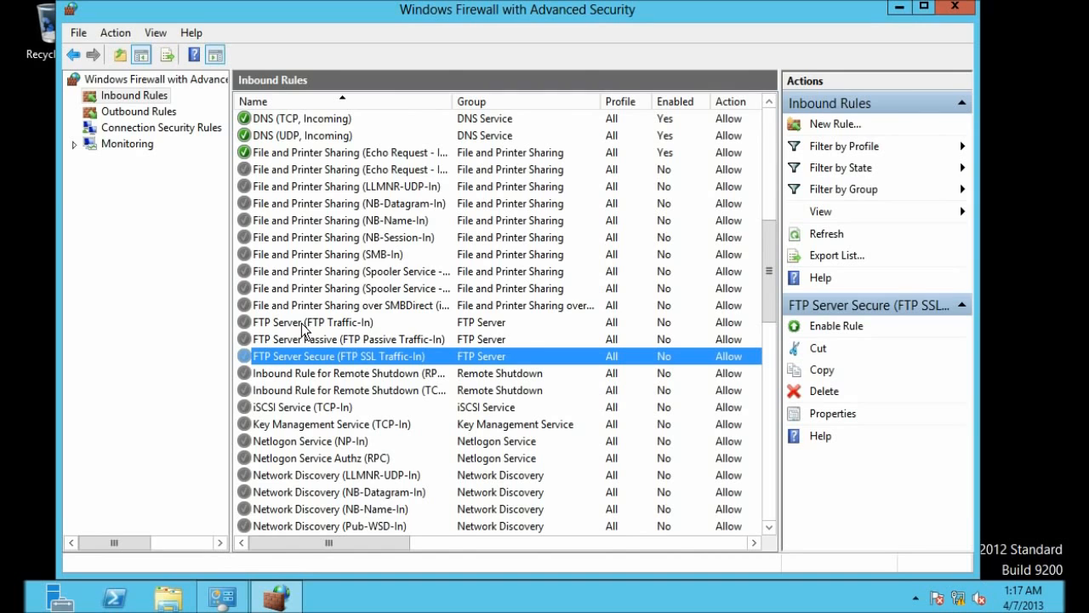
{"action": "left_click", "coordinate": [301, 324]}
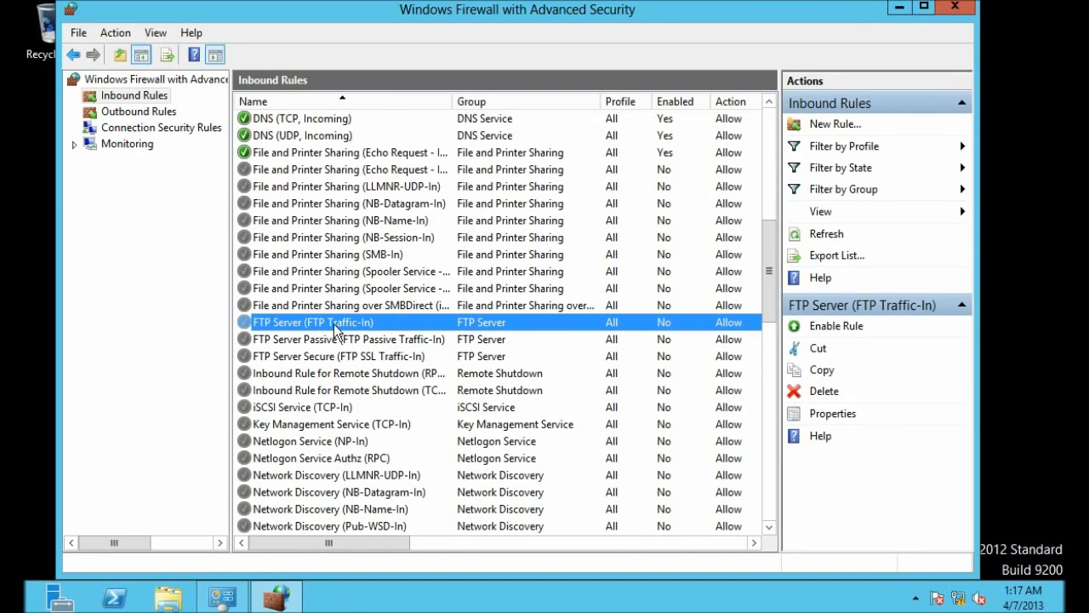
{"action": "left_click_drag", "start_coordinate": [316, 539], "coordinate": [482, 546]}
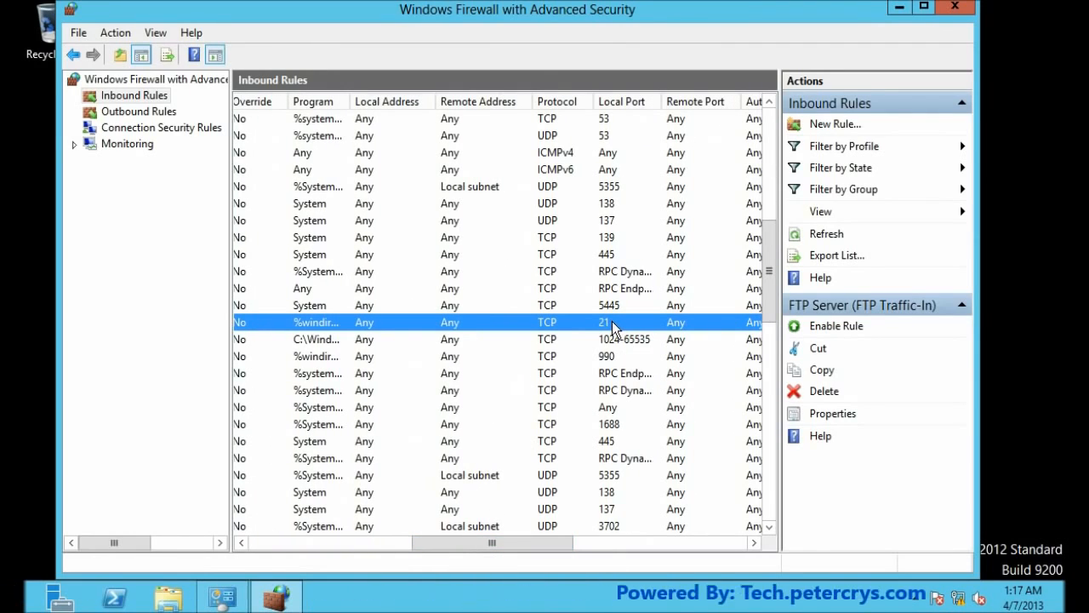
{"action": "scroll", "coordinate": [611, 321], "scroll_direction": "left", "scroll_amount": 5}
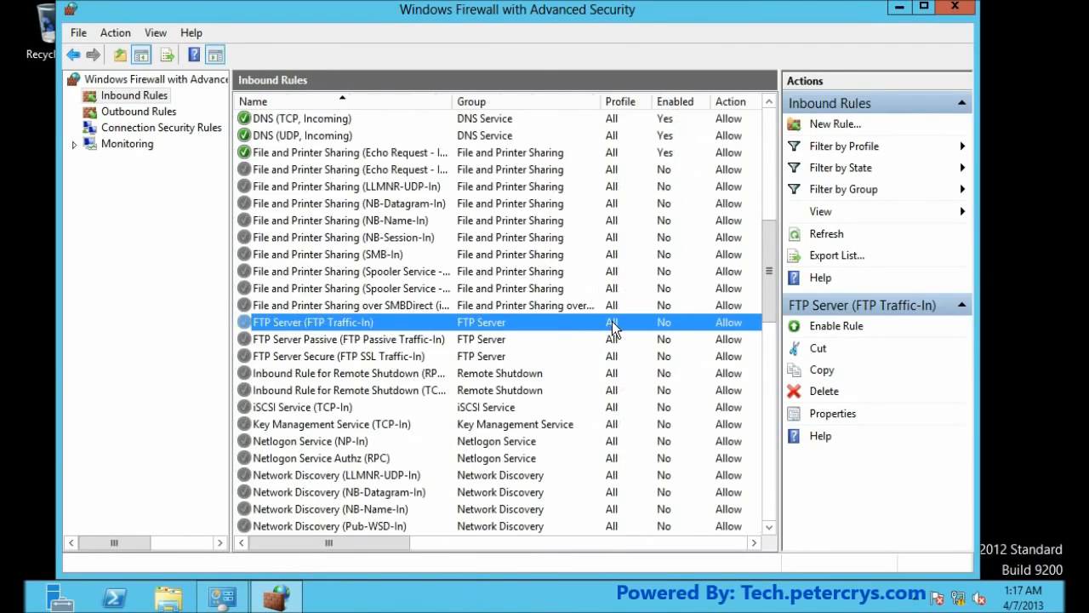
Step: Check the FTP Server Passive rule's ports 1024-65535 and the FTP Server Secure rule's ports
{"action": "left_click", "coordinate": [279, 342]}
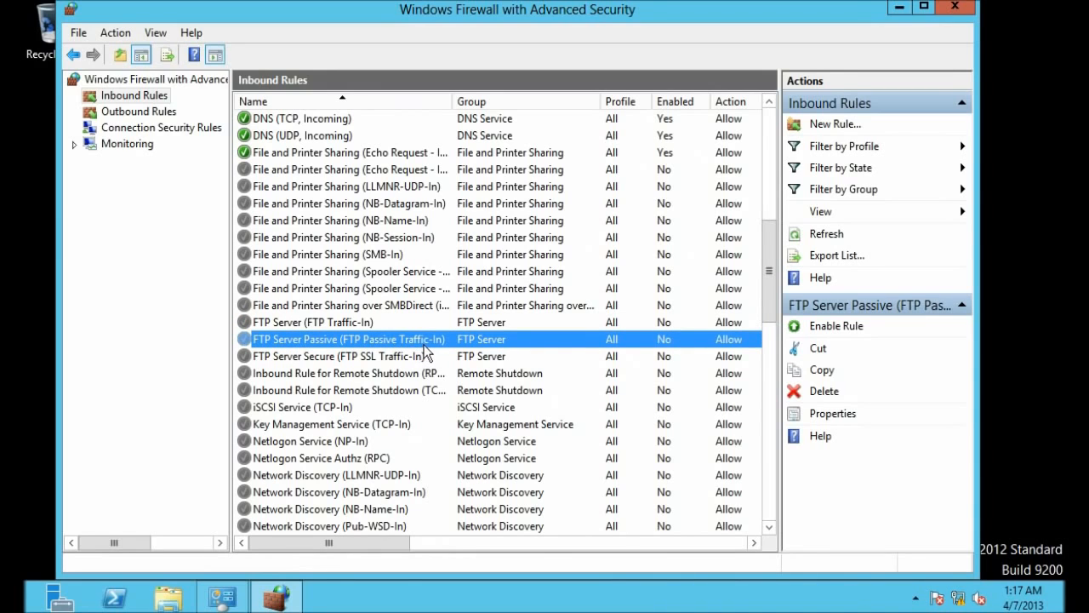
{"action": "left_click_drag", "start_coordinate": [378, 544], "coordinate": [533, 549]}
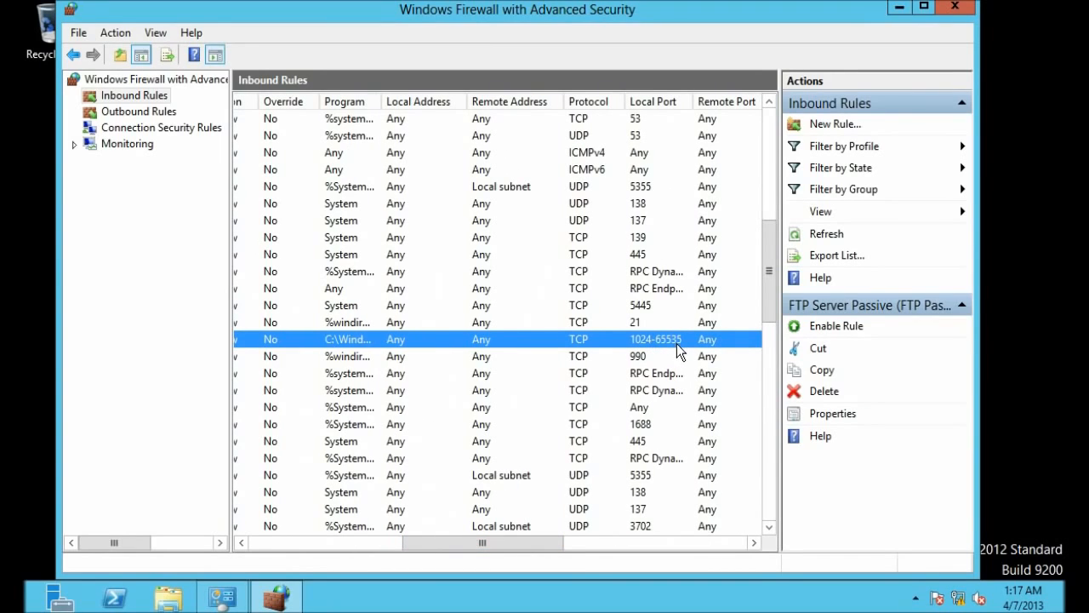
{"action": "left_click_drag", "start_coordinate": [526, 542], "coordinate": [352, 550]}
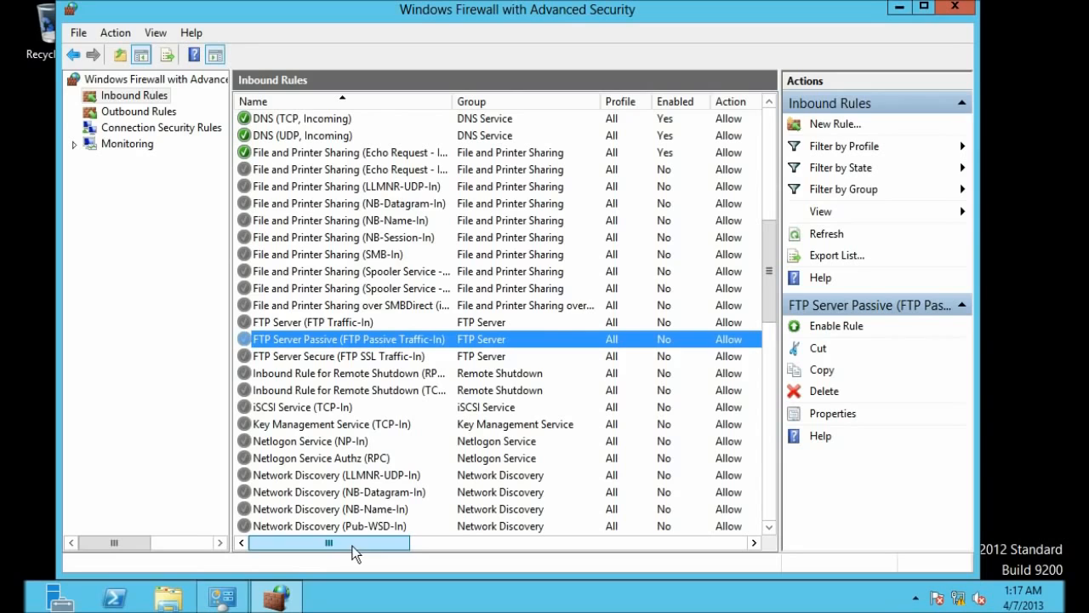
{"action": "left_click", "coordinate": [317, 359]}
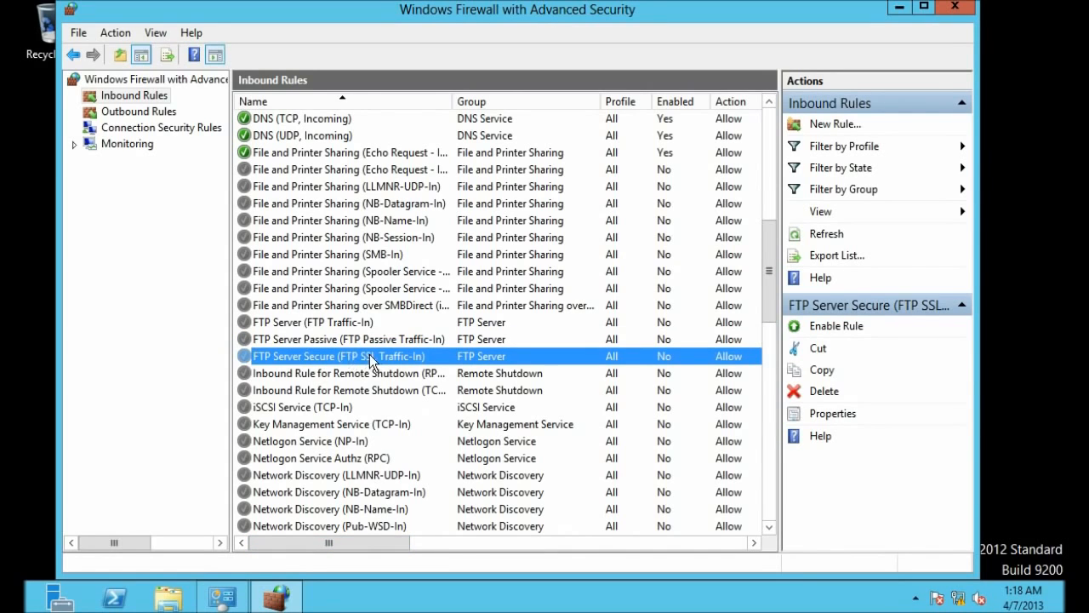
{"action": "mouse_move", "coordinate": [338, 552]}
{"action": "left_mouse_down"}
{"action": "mouse_move", "coordinate": [499, 549]}
{"action": "mouse_move", "coordinate": [321, 549]}
{"action": "left_mouse_up"}
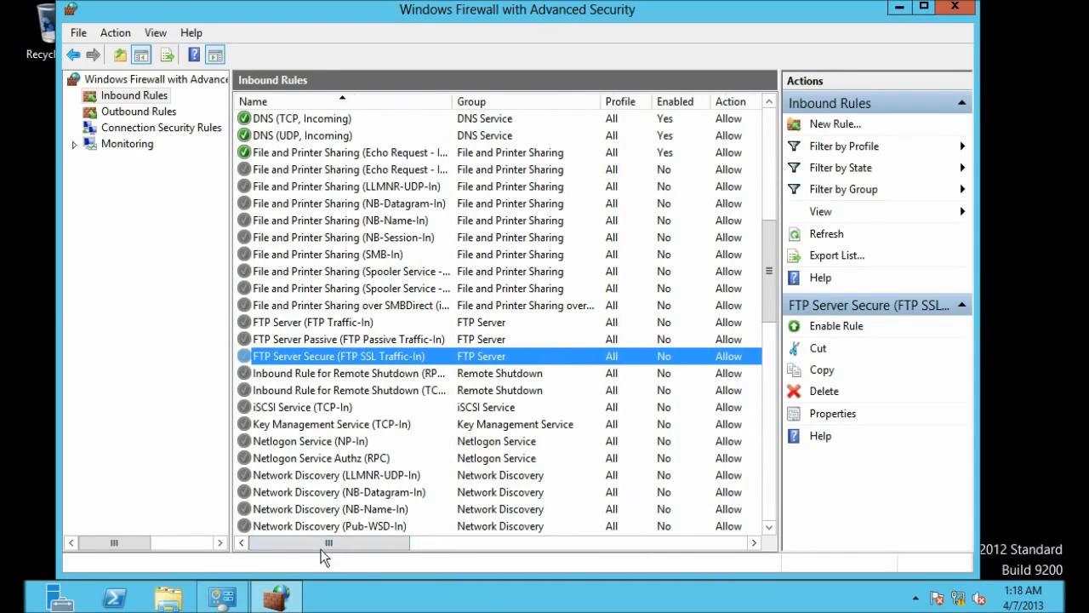
{"action": "left_click", "coordinate": [315, 324]}
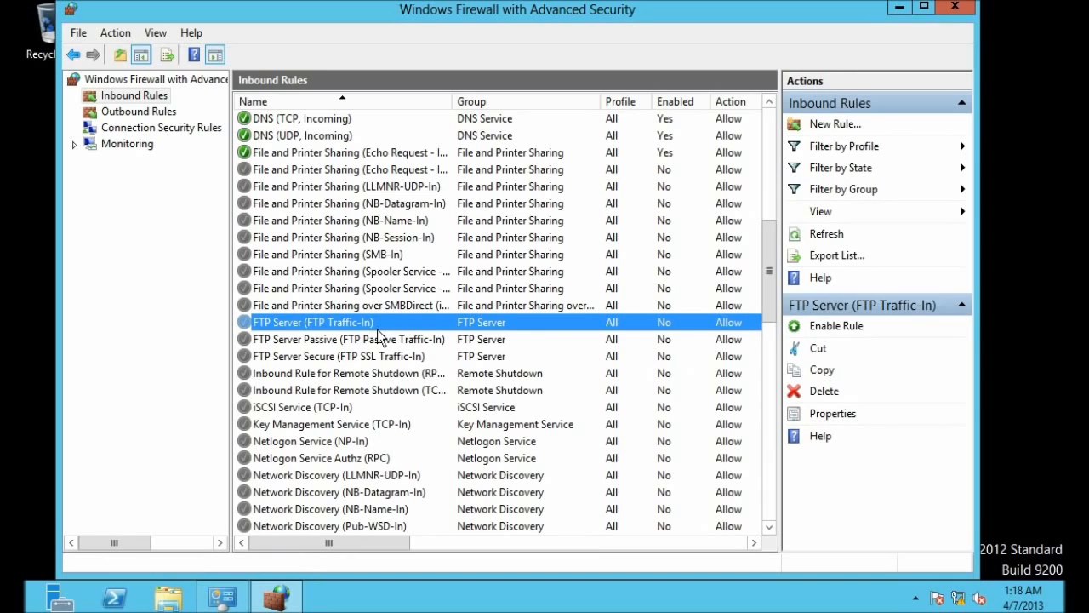
Step: Minimize the firewall windows and launch Command Prompt from Accessories
{"action": "left_click", "coordinate": [901, 11]}
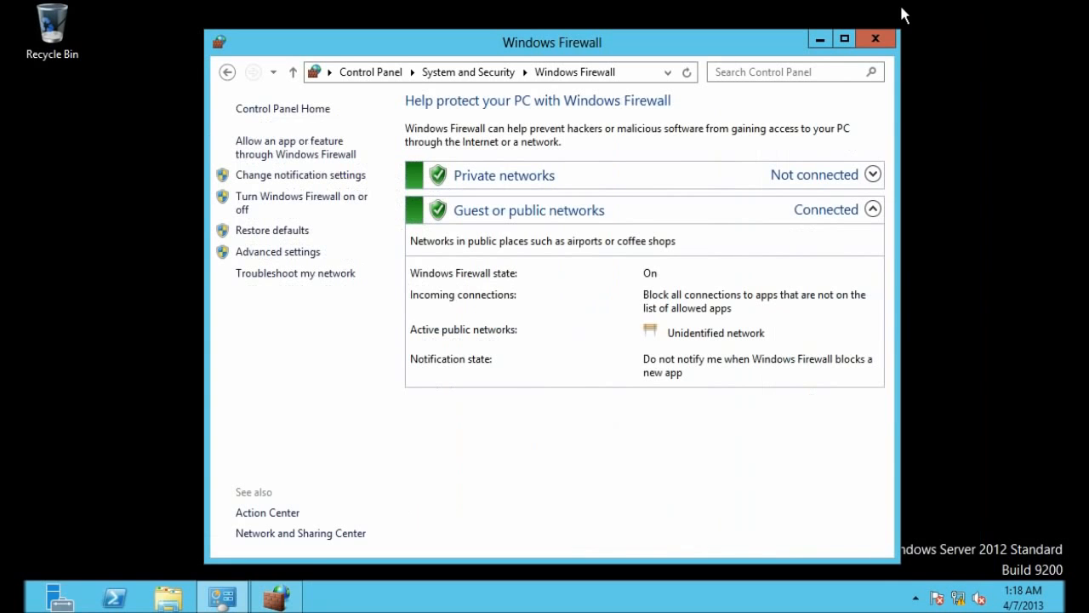
{"action": "left_click", "coordinate": [819, 41]}
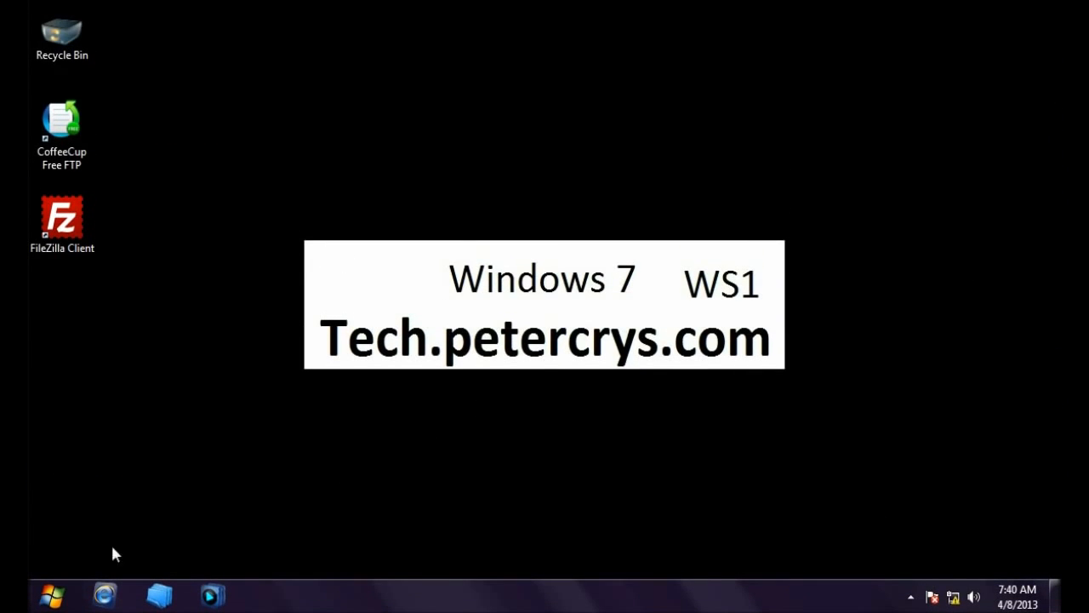
{"action": "left_click", "coordinate": [53, 597]}
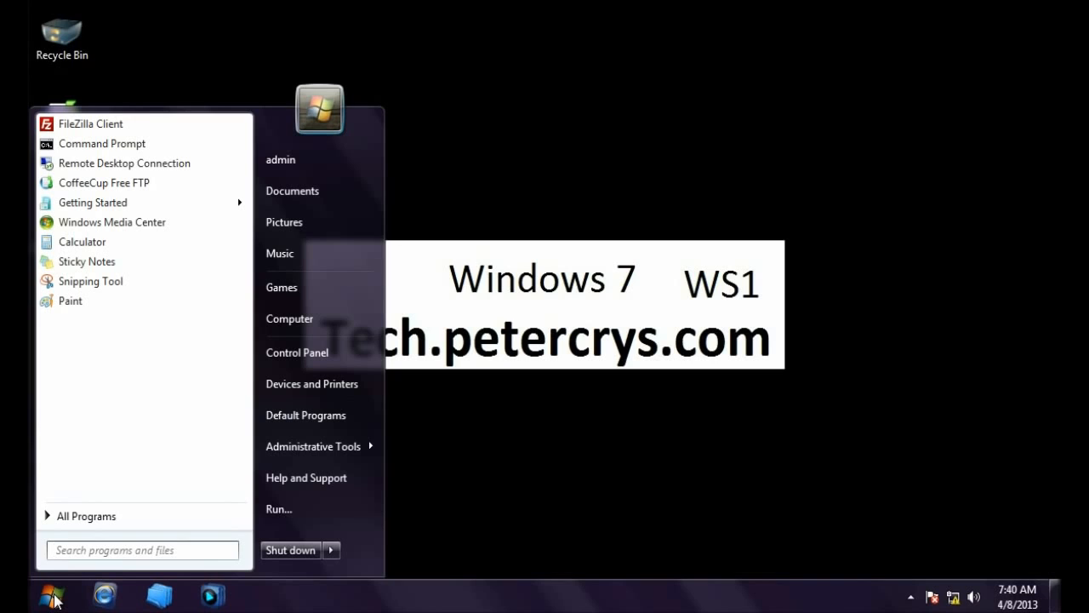
{"action": "left_click", "coordinate": [100, 514]}
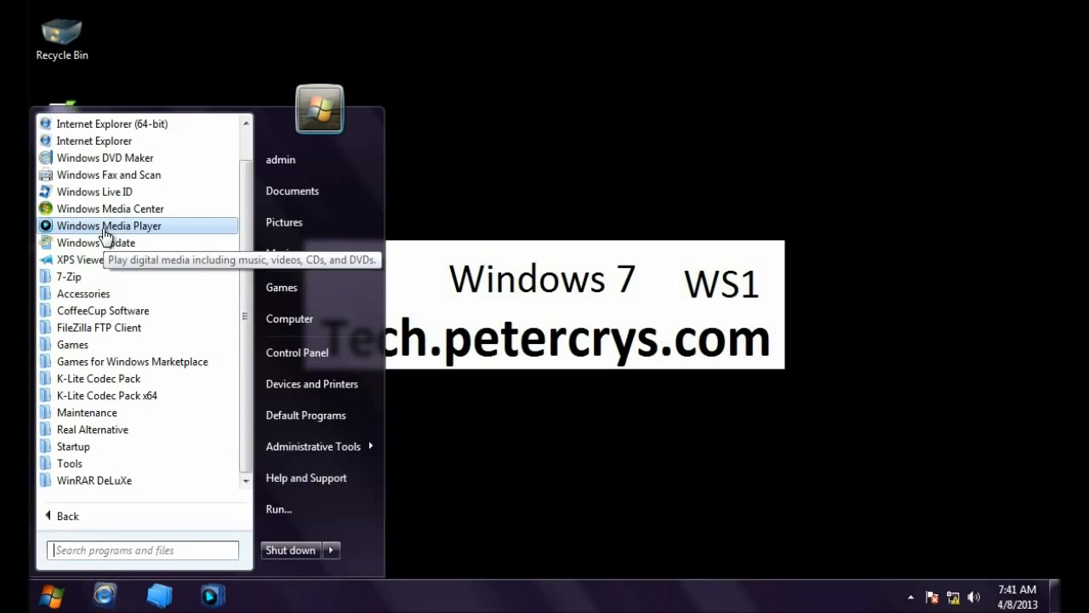
{"action": "left_click", "coordinate": [89, 293]}
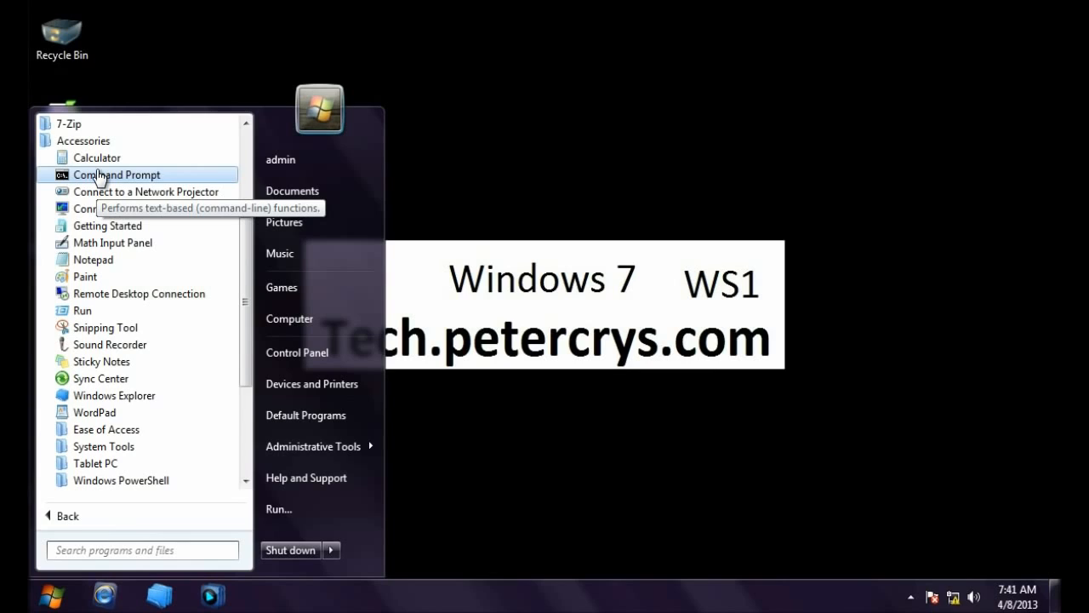
{"action": "left_click", "coordinate": [99, 174]}
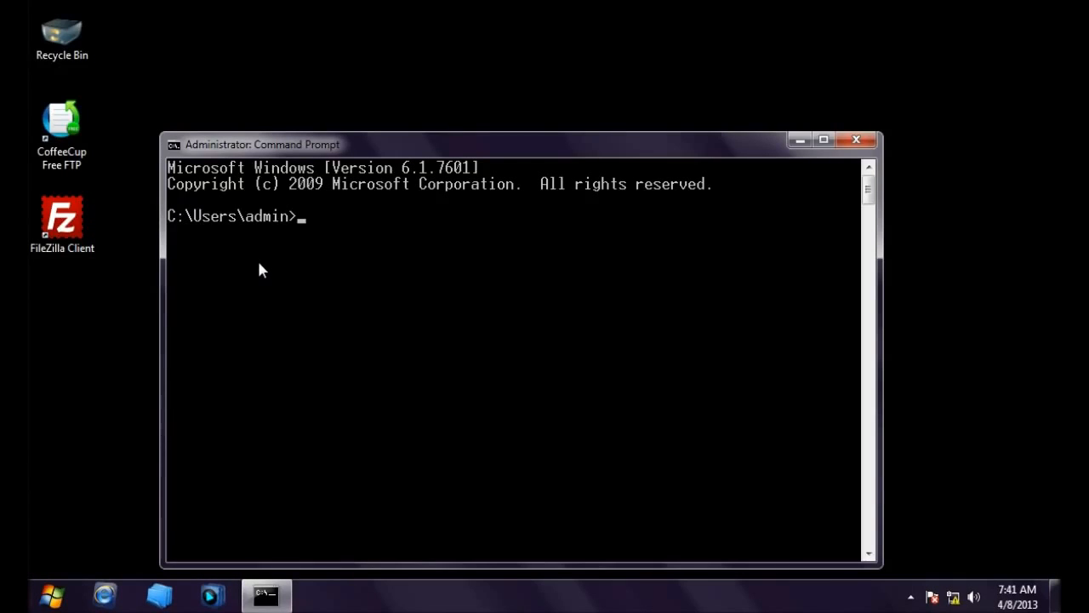
Step: Ping 192.168.1.100 and check for four replies with 0% loss
{"action": "type", "text": "ping"}
{"action": "type", "text": "19"}
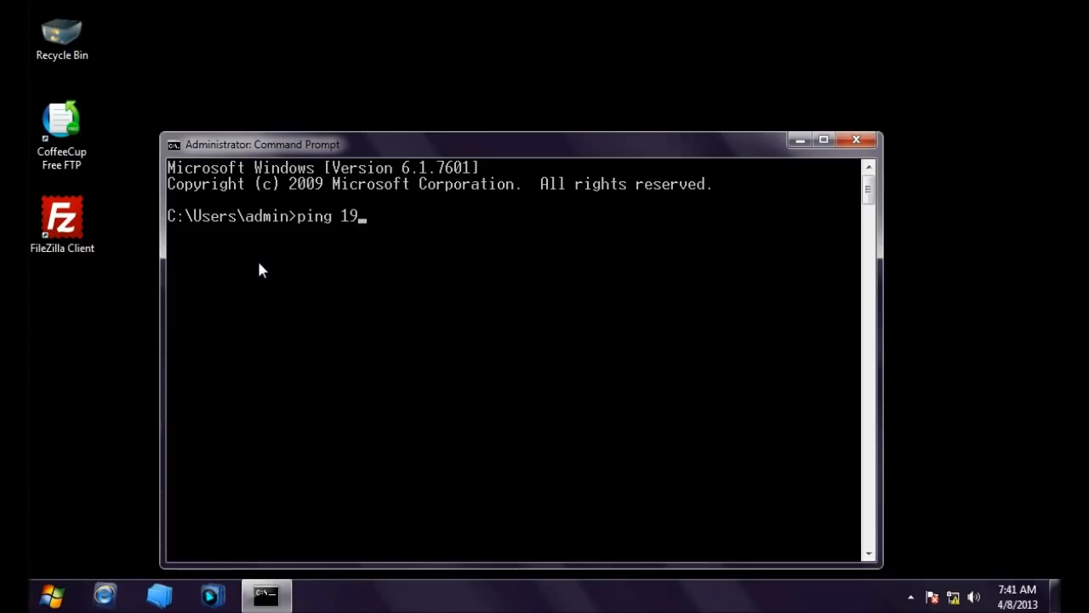
{"action": "type", "text": "2.168.1.100"}
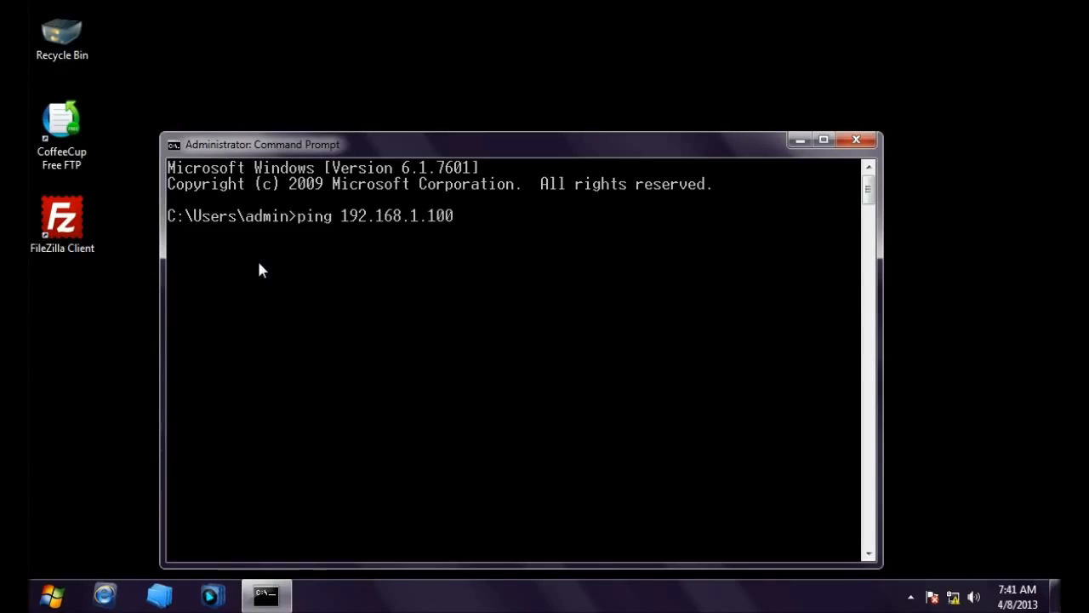
{"action": "key", "text": "Return"}
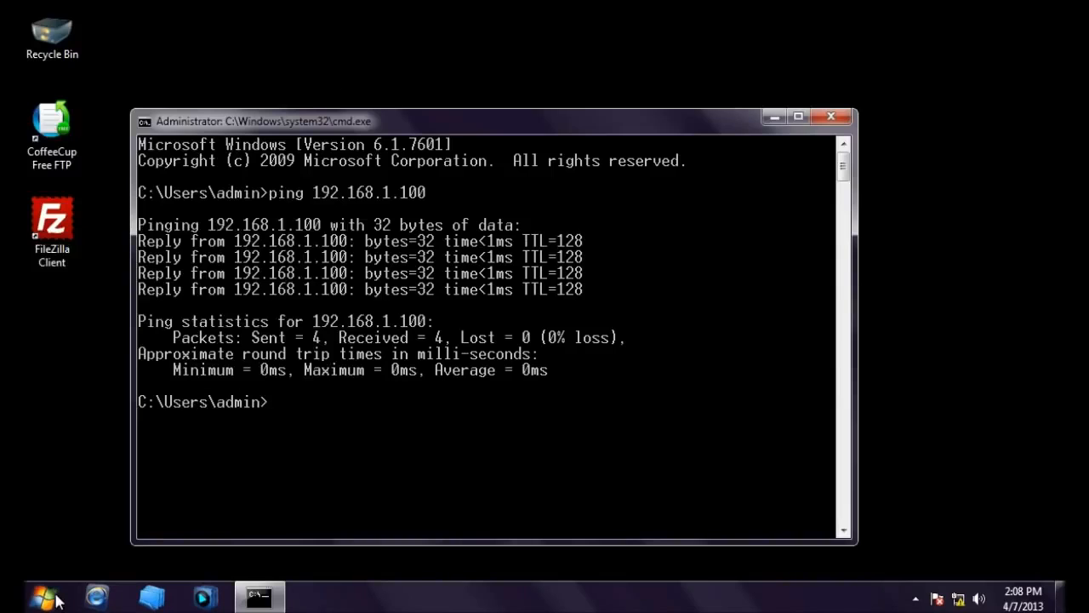
{"action": "left_click", "coordinate": [43, 597]}
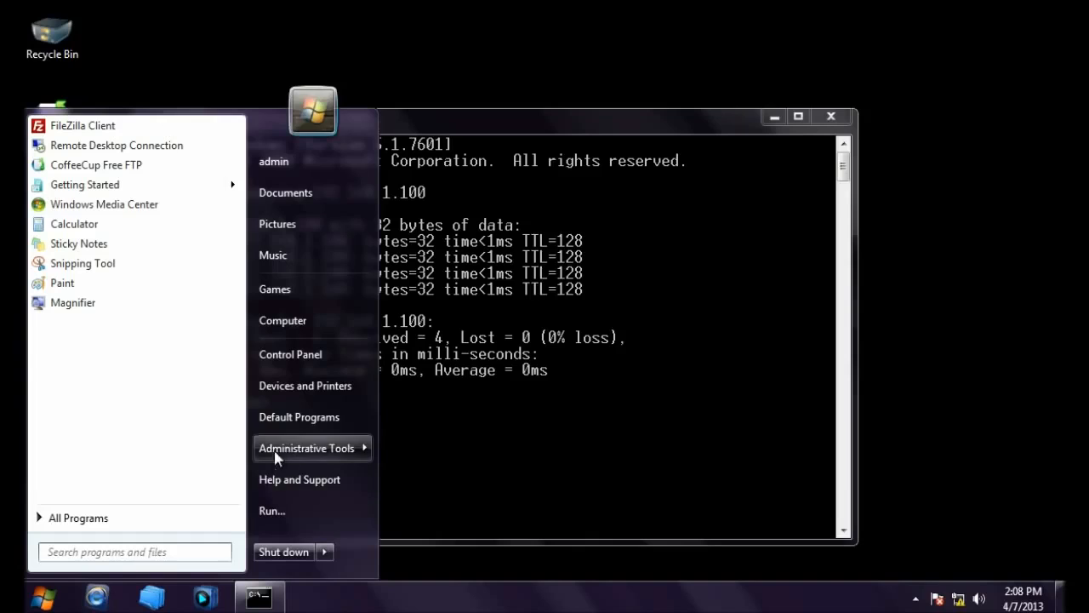
Step: Verify Telnet Client is ticked in Windows Features, then close the dialog and Control Panel
{"action": "left_click", "coordinate": [290, 356]}
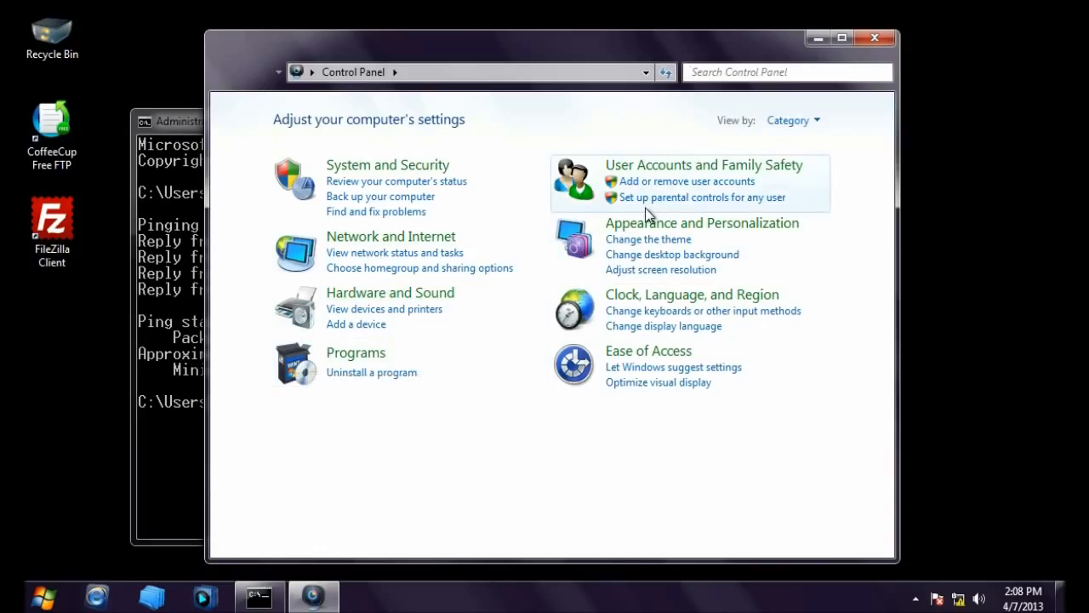
{"action": "left_click", "coordinate": [363, 354]}
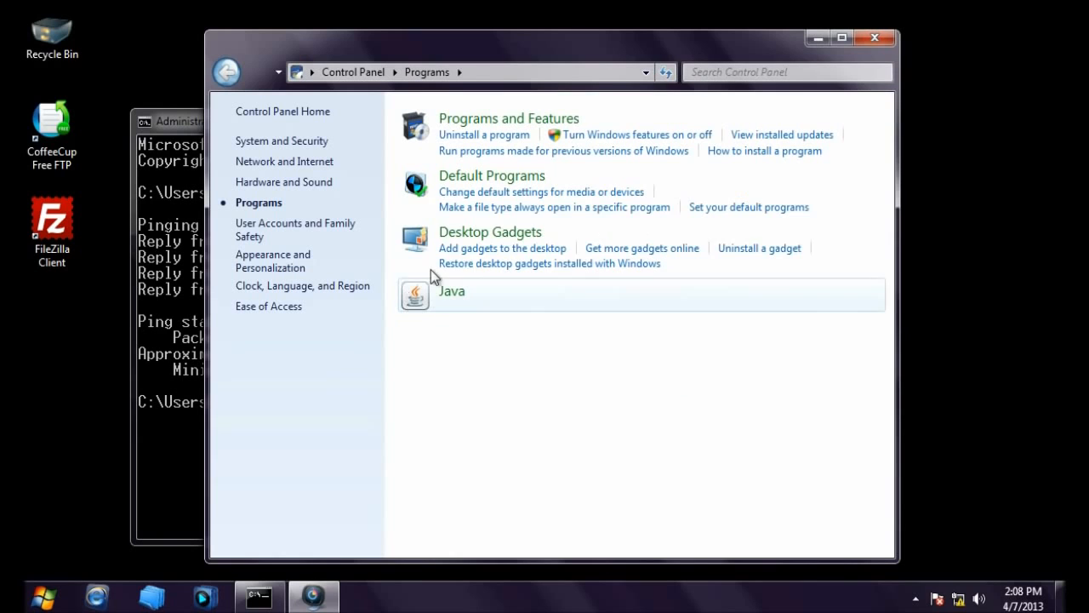
{"action": "left_click", "coordinate": [614, 136]}
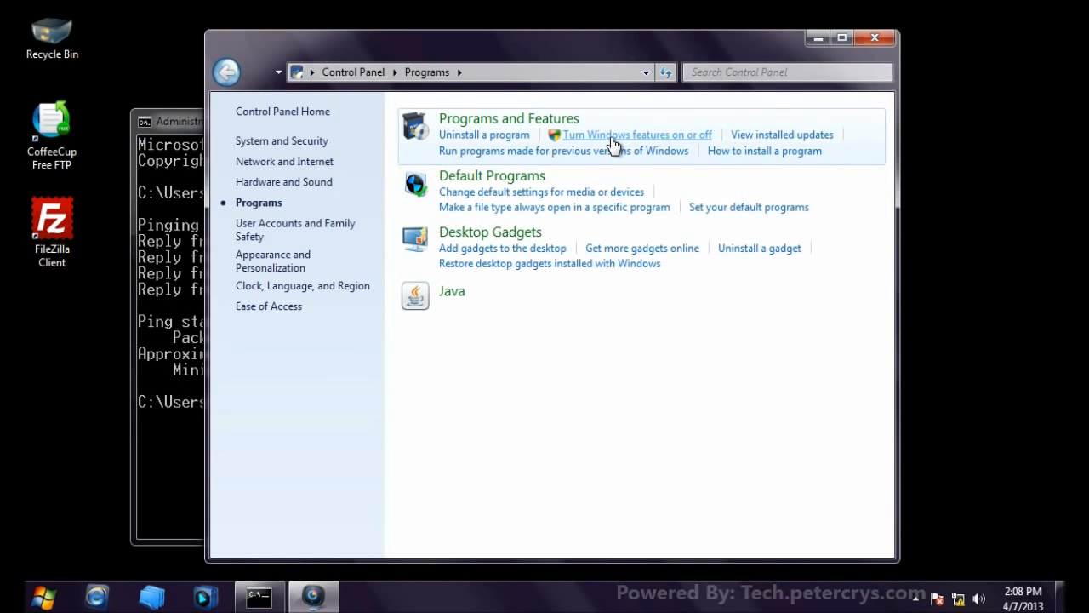
{"action": "left_click_drag", "start_coordinate": [704, 257], "coordinate": [702, 360]}
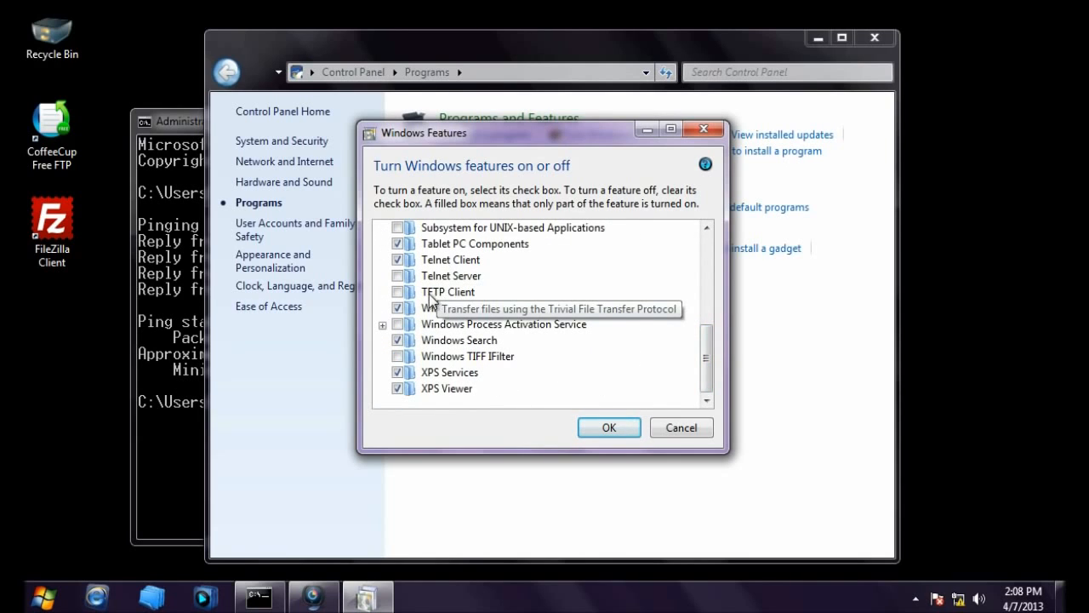
{"action": "left_click", "coordinate": [442, 262]}
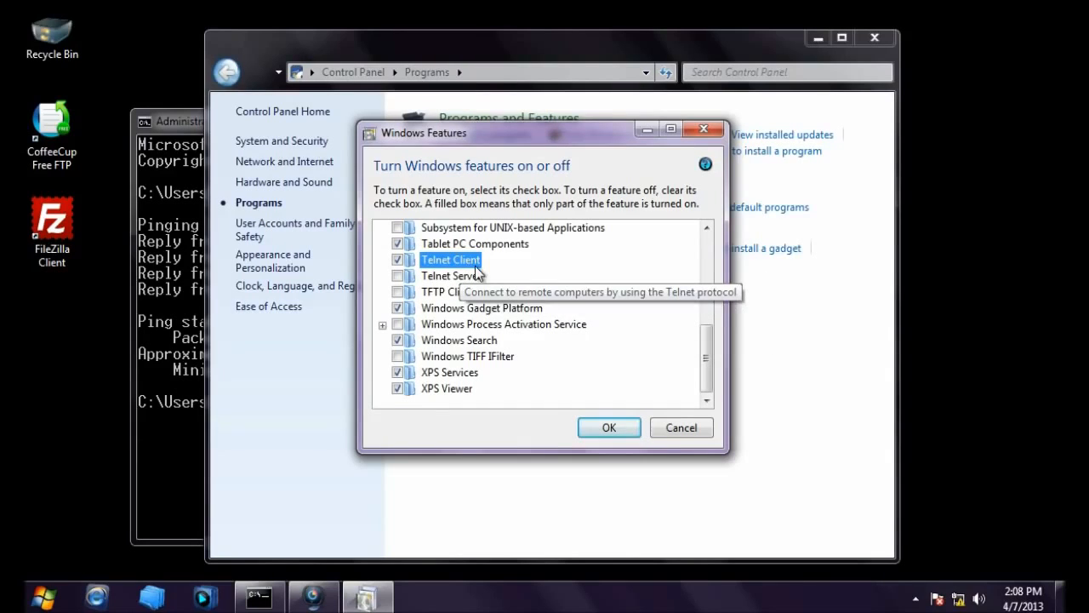
{"action": "left_click", "coordinate": [680, 425]}
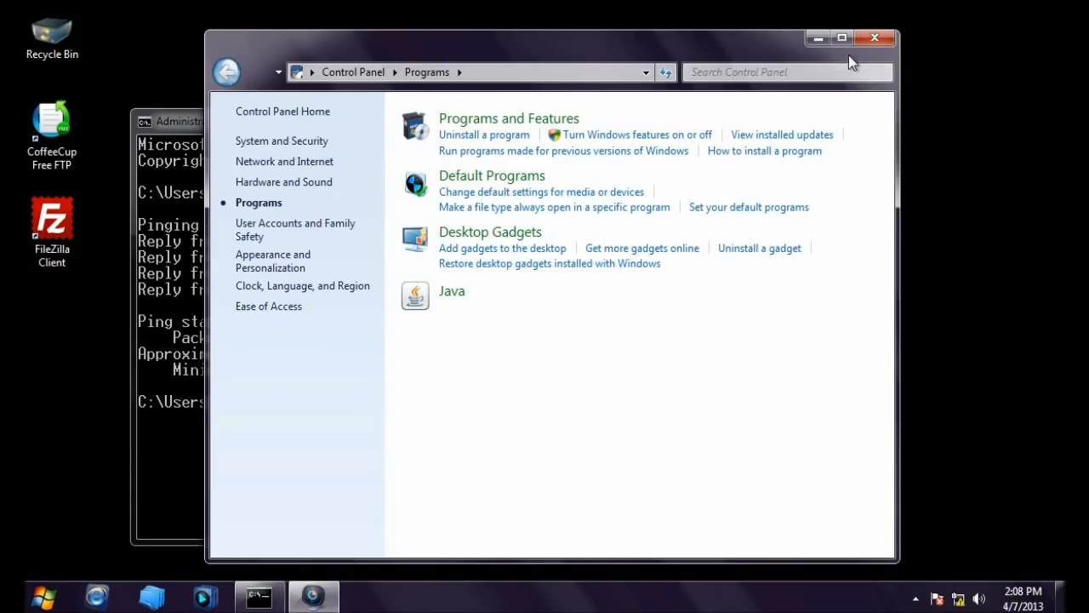
{"action": "left_click", "coordinate": [885, 37]}
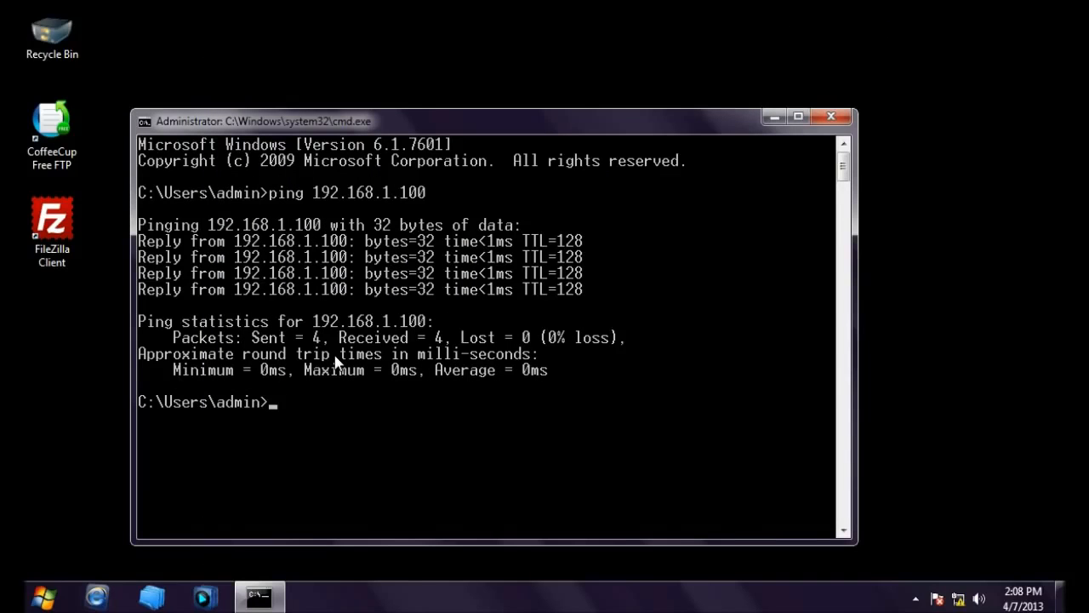
Step: Run telnet 192.168.1.100 21 and get the 'Could not open connection' error
{"action": "type", "text": "telnet 192.168.1"}
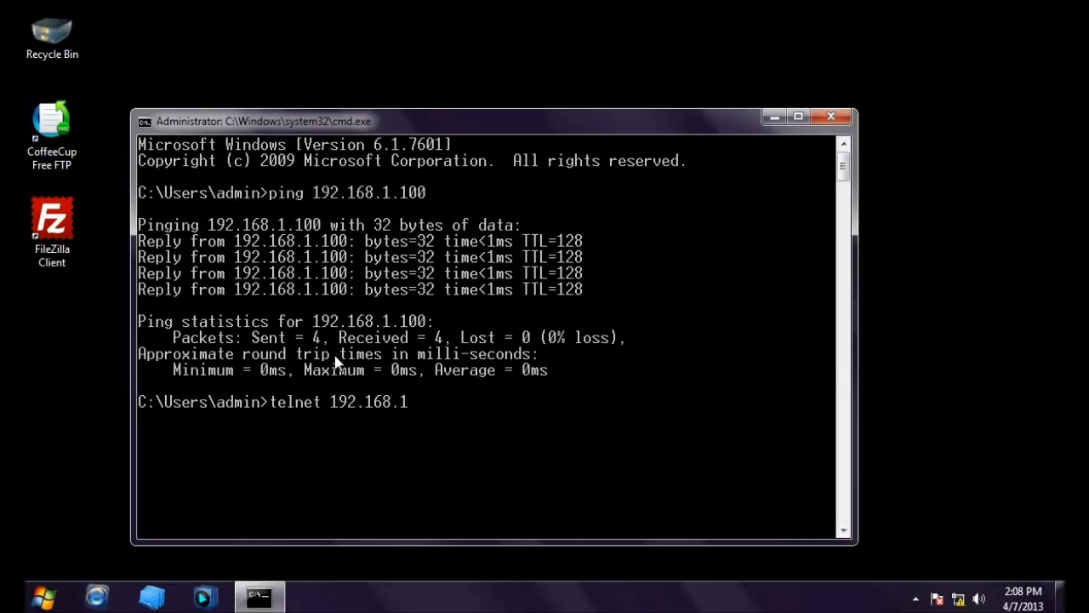
{"action": "type", "text": ".100 21"}
{"action": "key", "text": "Return"}
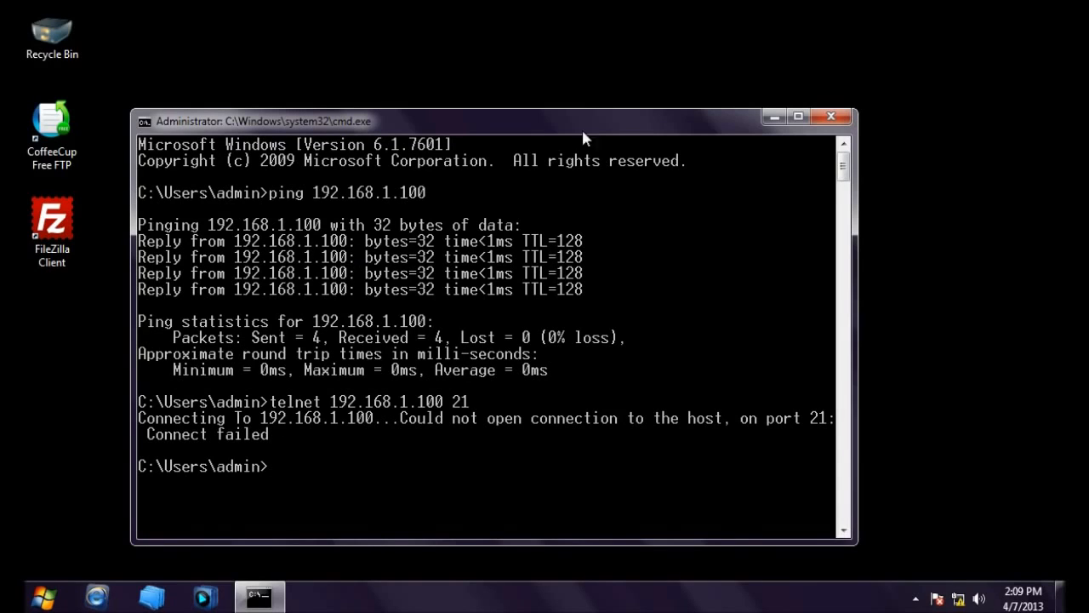
Step: Enable the inbound FTP Server (FTP Traffic-In) rule for port 21 in the maximized firewall console
{"action": "left_click", "coordinate": [768, 115]}
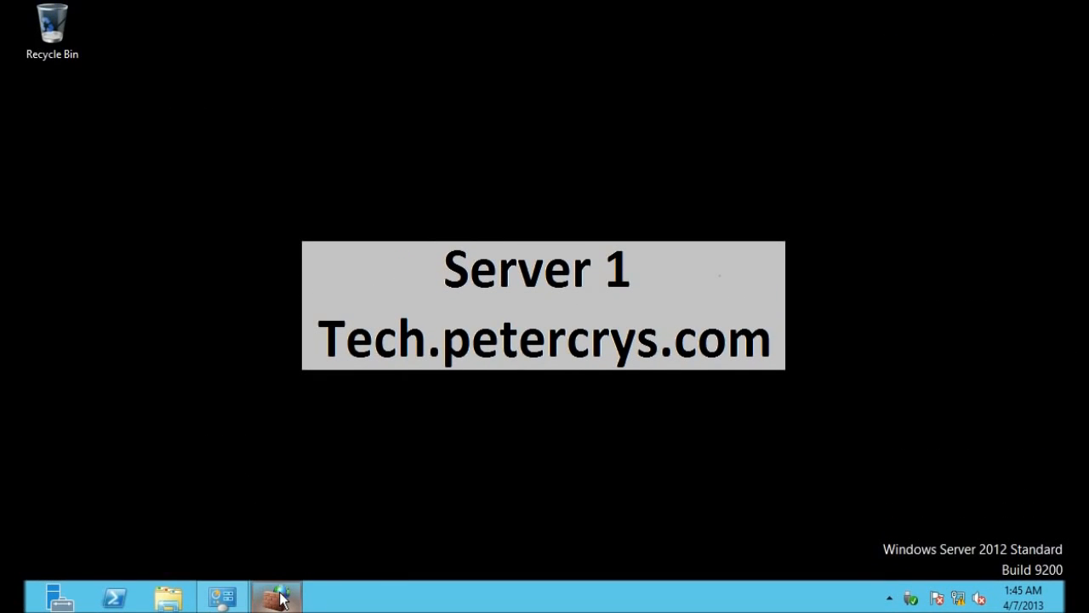
{"action": "mouse_move", "coordinate": [282, 599]}
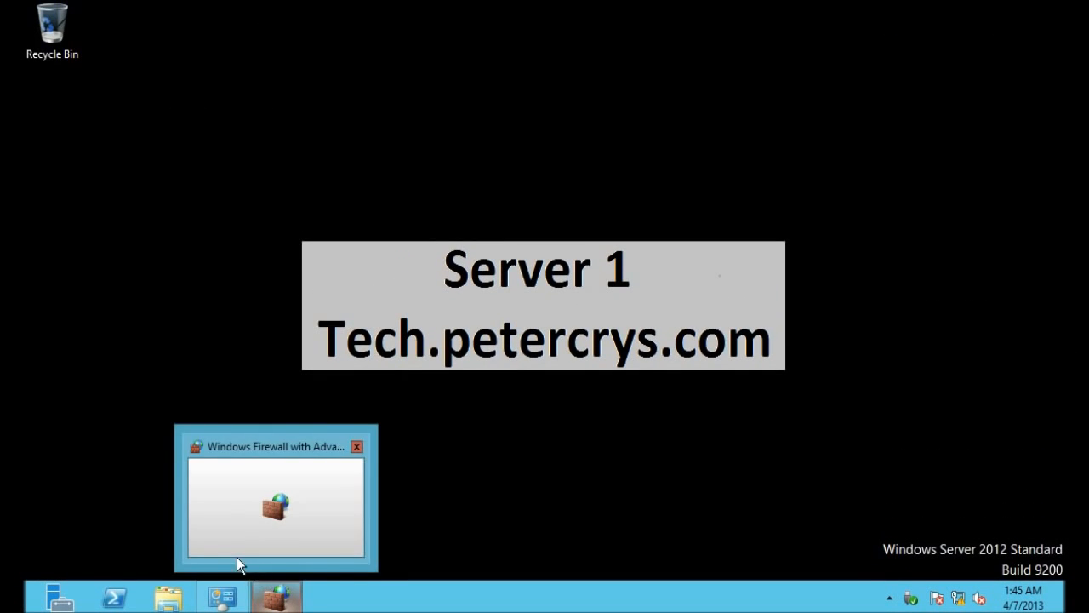
{"action": "left_click", "coordinate": [282, 599]}
{"action": "left_click", "coordinate": [407, 554]}
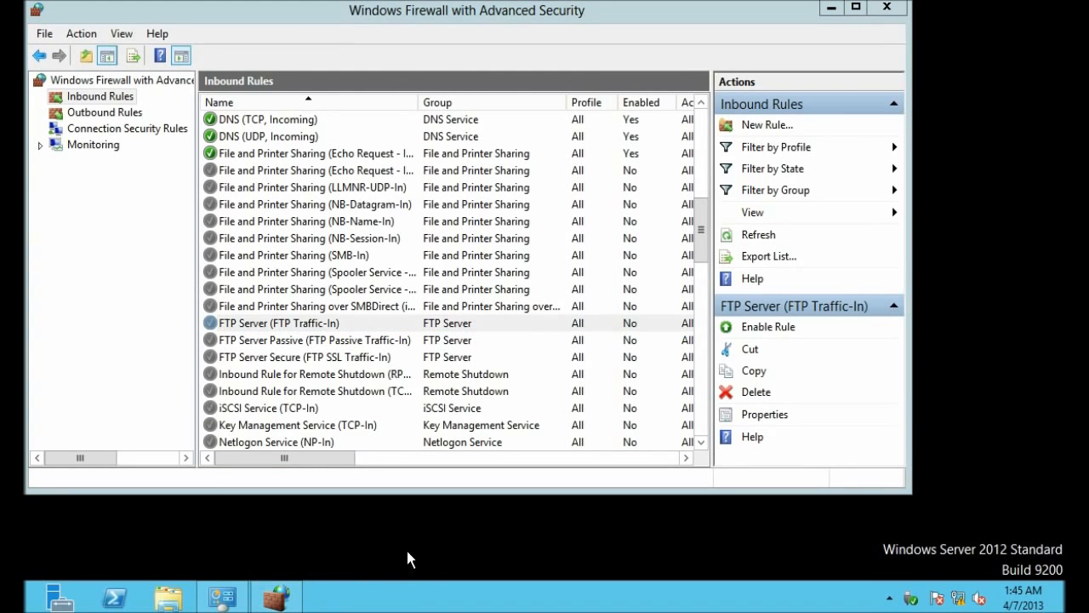
{"action": "left_click", "coordinate": [856, 7]}
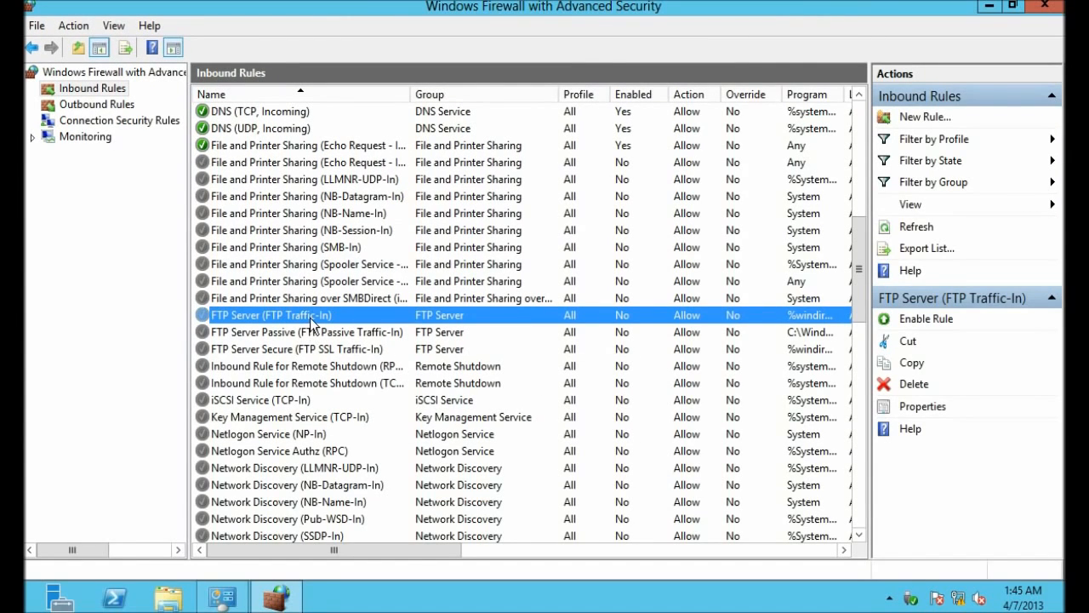
{"action": "left_click_drag", "start_coordinate": [384, 550], "coordinate": [582, 567]}
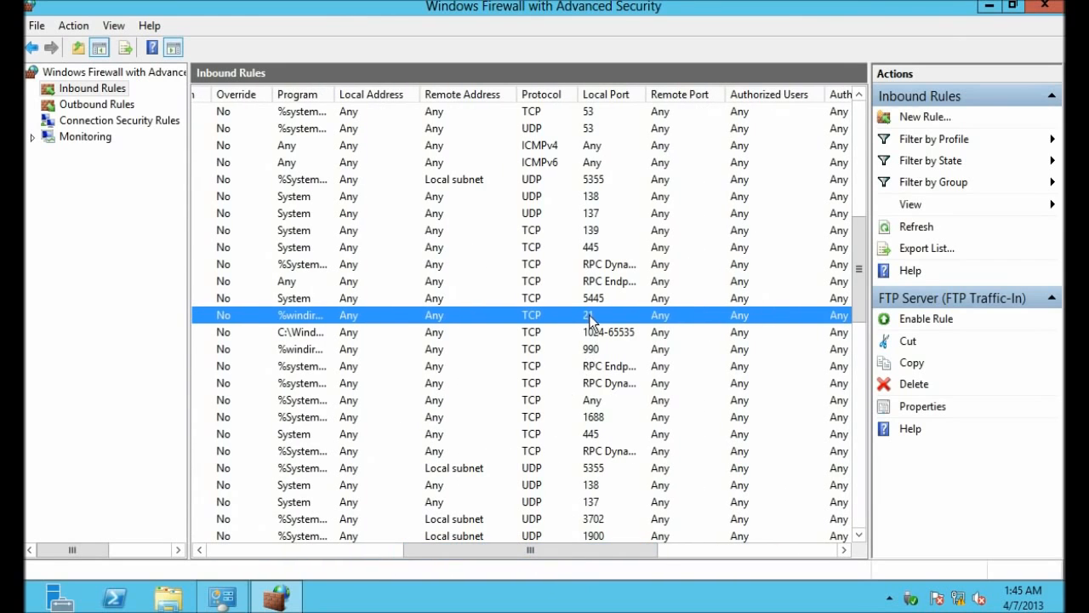
{"action": "left_click_drag", "start_coordinate": [578, 549], "coordinate": [313, 536]}
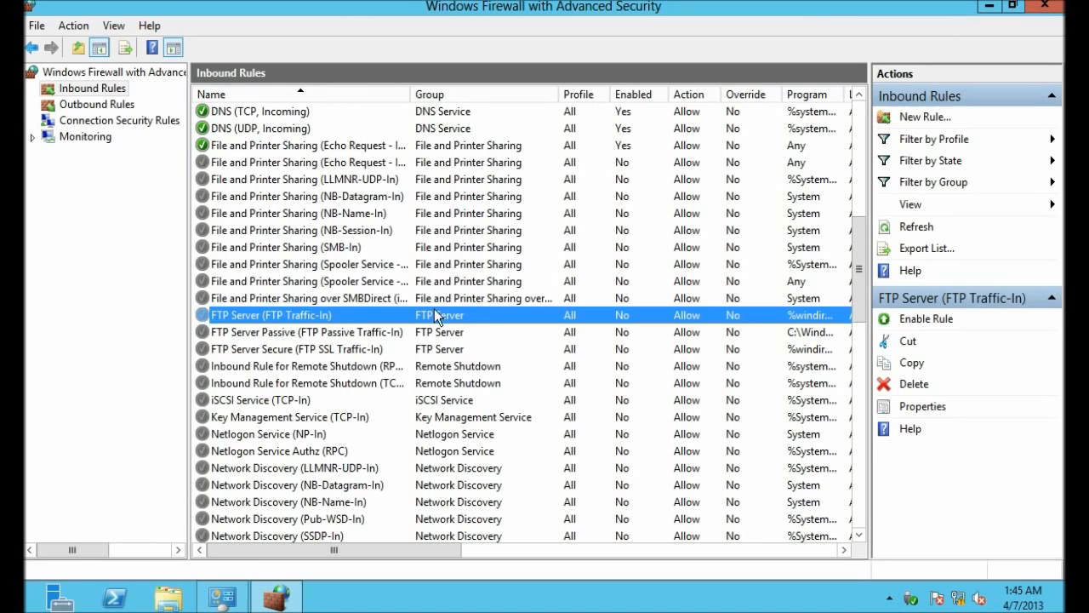
{"action": "left_click", "coordinate": [926, 320]}
{"action": "left_click", "coordinate": [377, 333]}
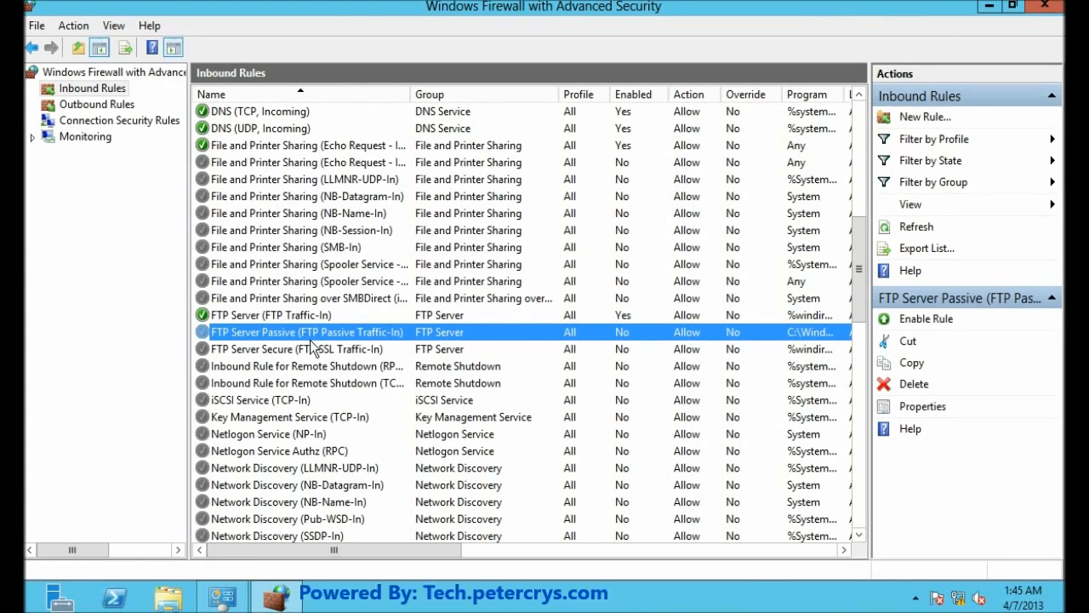
{"action": "left_click", "coordinate": [356, 316]}
{"action": "left_click_drag", "start_coordinate": [426, 544], "coordinate": [392, 575]}
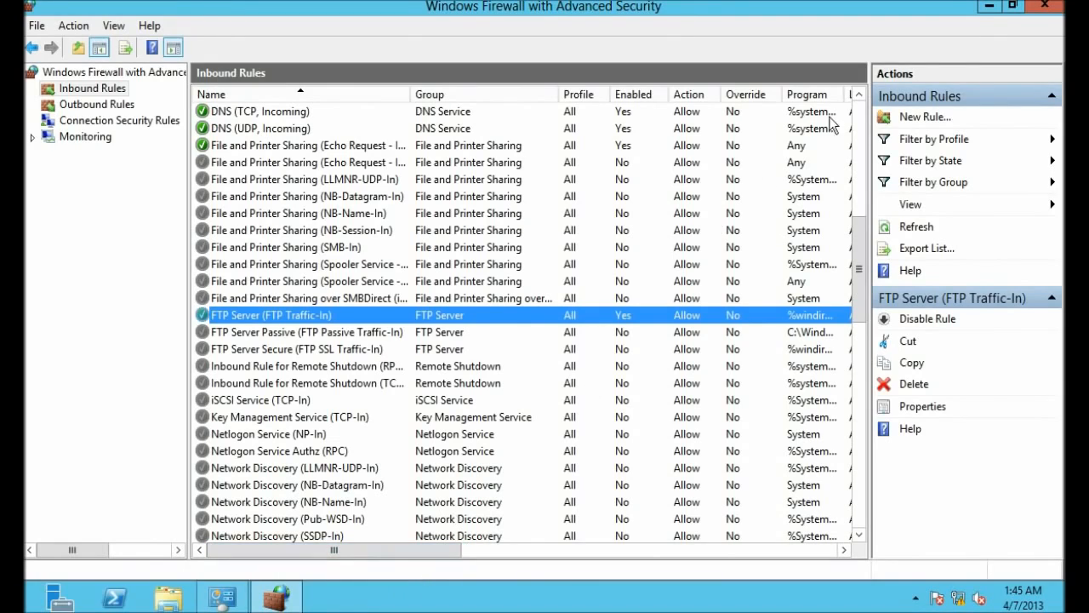
{"action": "left_click", "coordinate": [987, 7]}
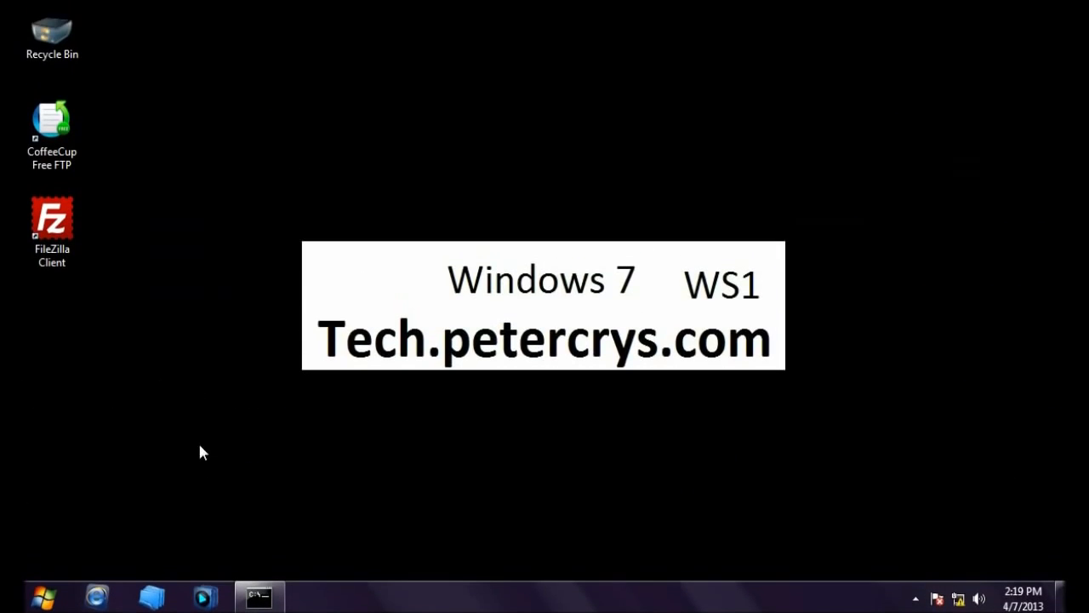
Step: Rerun telnet 192.168.1.100 21, get the '220 Microsoft FTP Service' banner, and close the telnet window
{"action": "left_click", "coordinate": [258, 596]}
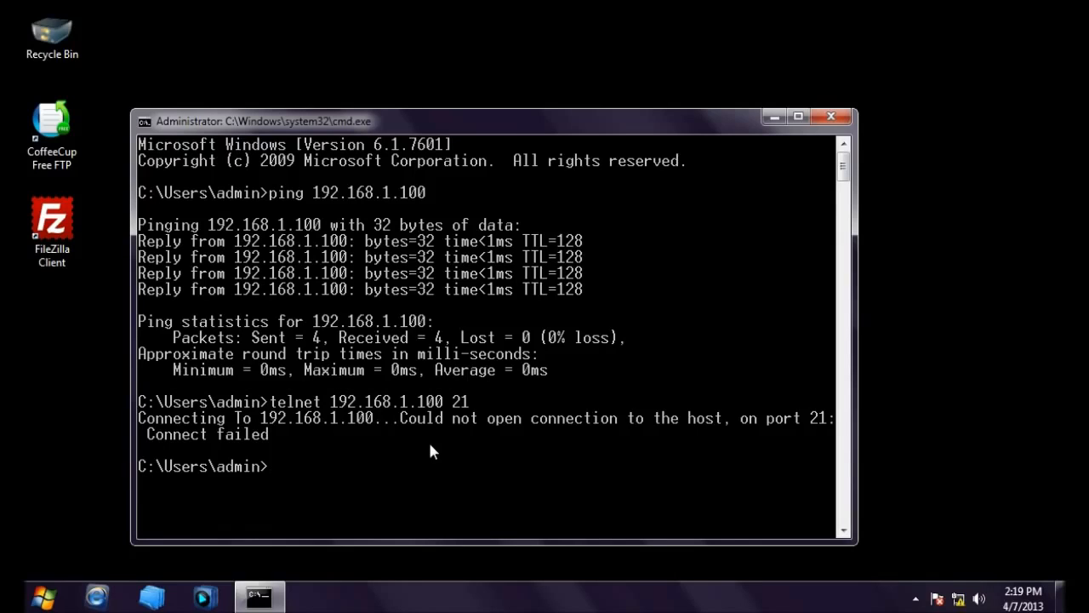
{"action": "type", "text": "telnet 192.168"}
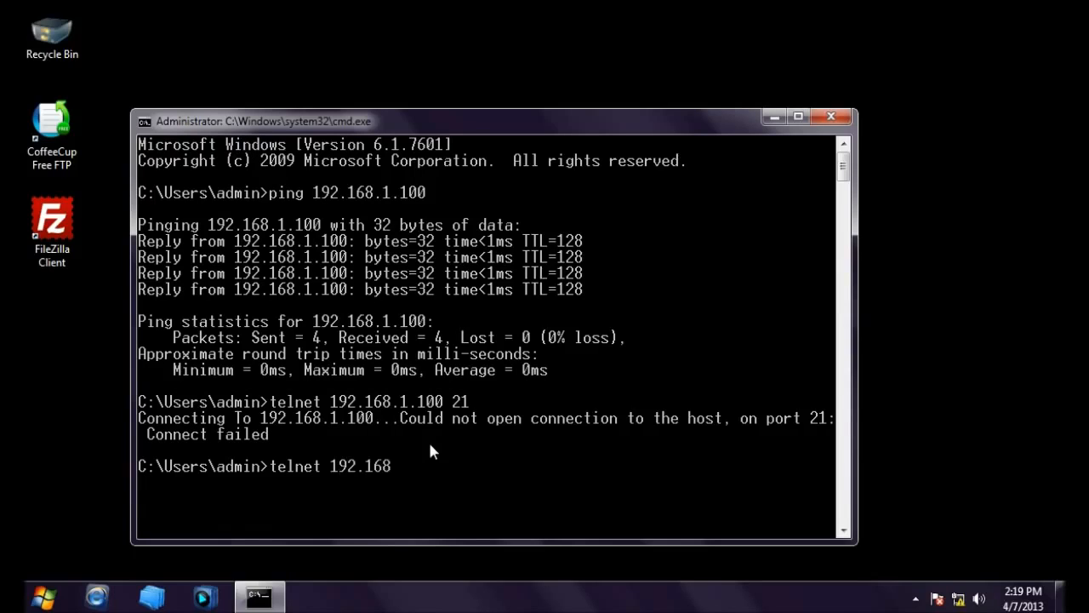
{"action": "type", "text": ".1.100 21"}
{"action": "key", "text": "Return"}
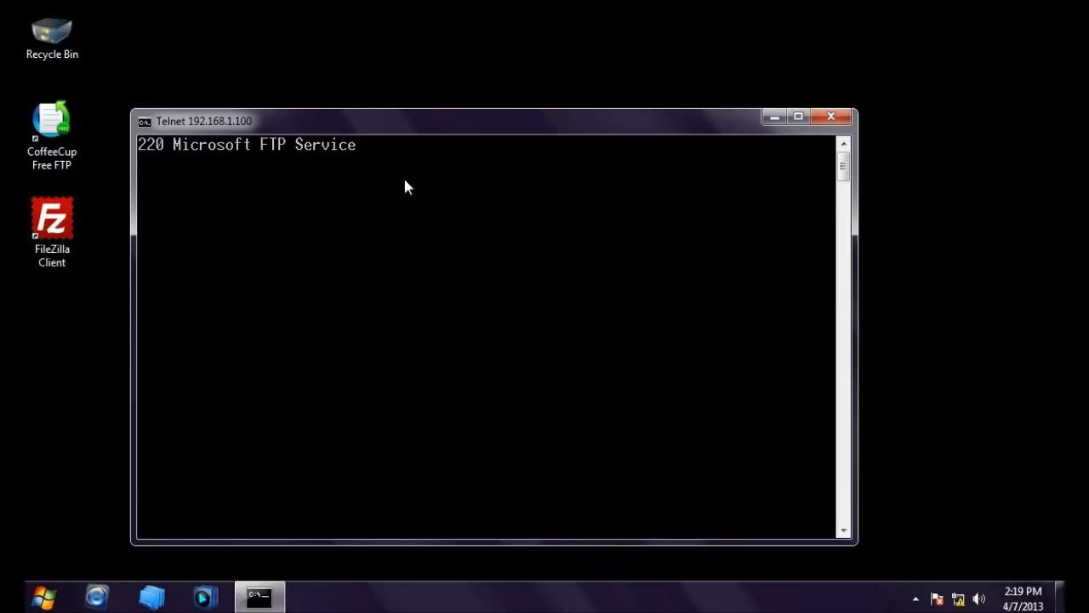
{"action": "left_click", "coordinate": [823, 116]}
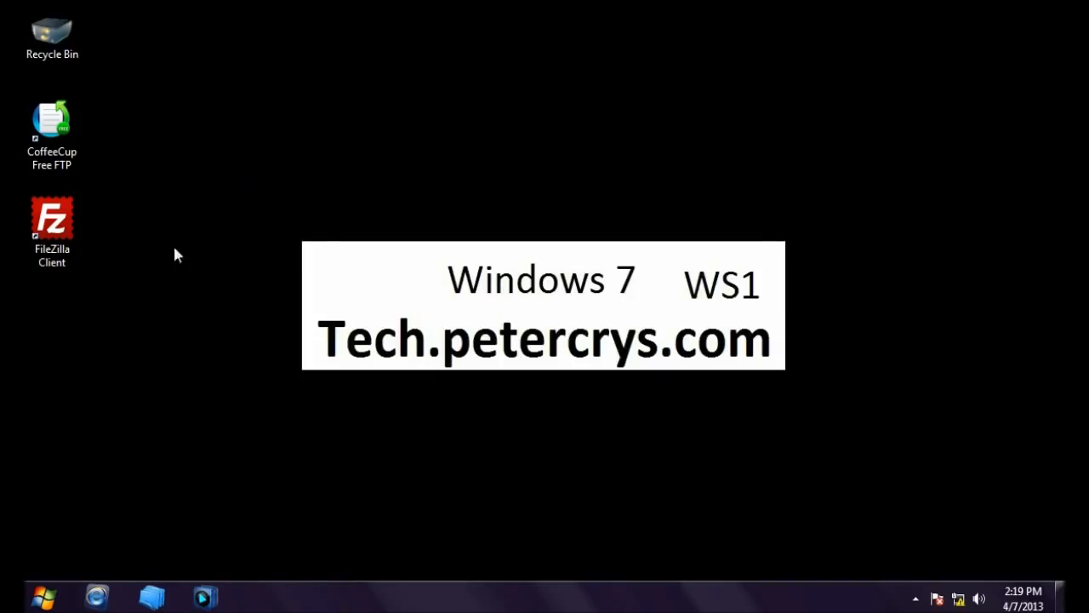
Step: Launch FileZilla Client from its desktop shortcut and bring its window into focus
{"action": "left_click", "coordinate": [59, 227]}
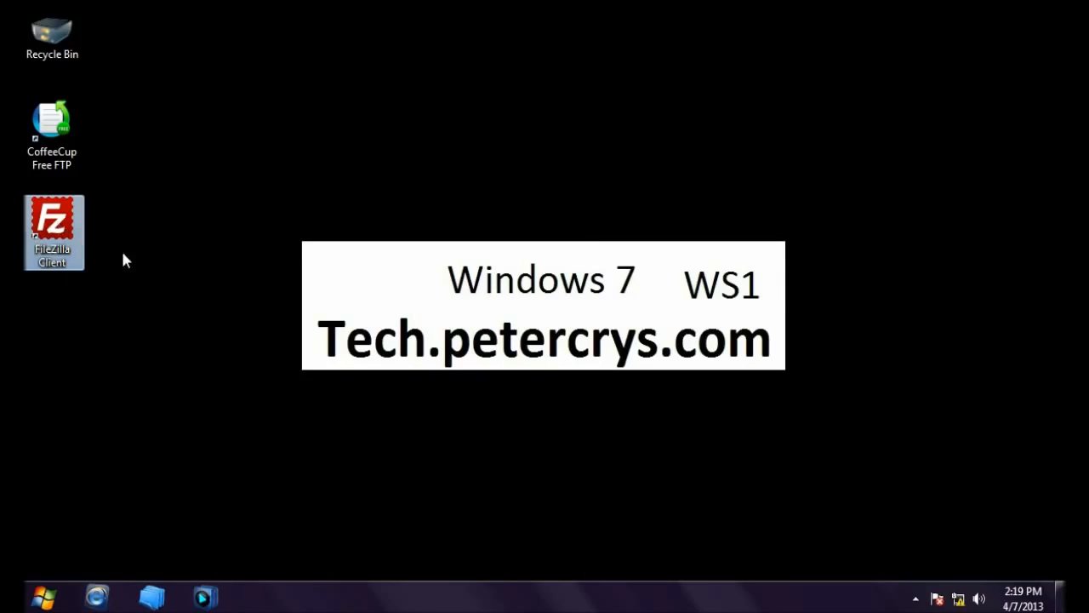
{"action": "double_click", "coordinate": [64, 219]}
{"action": "left_click", "coordinate": [66, 149]}
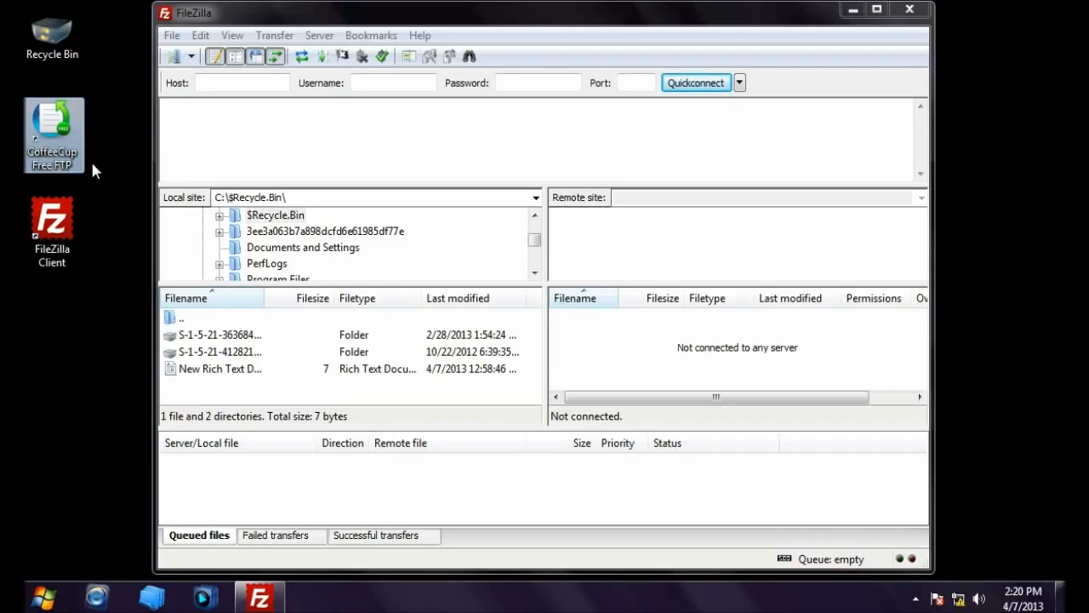
{"action": "left_click", "coordinate": [241, 119]}
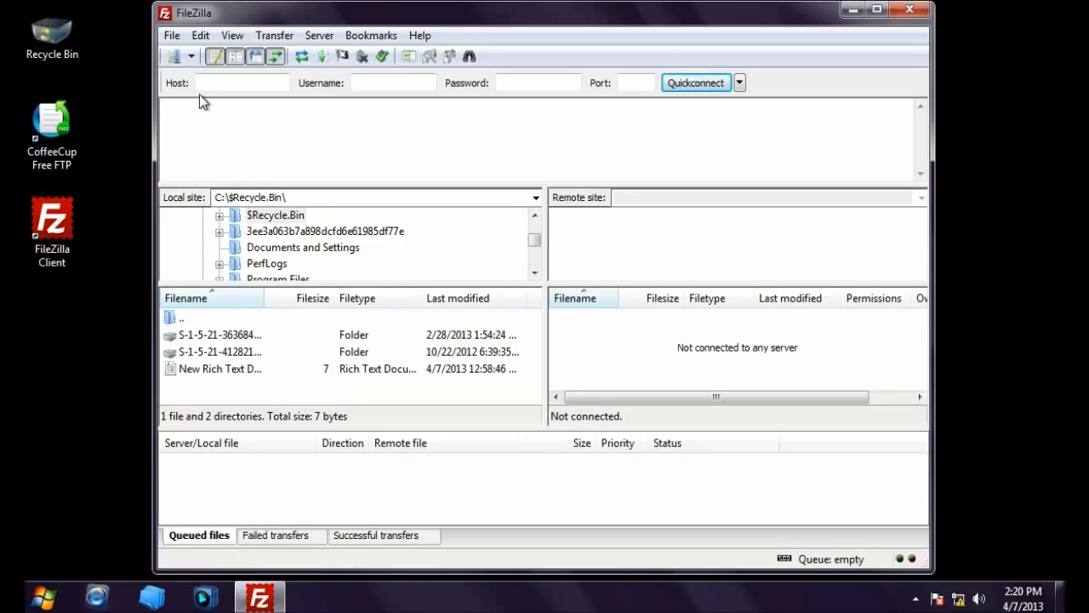
{"action": "left_click", "coordinate": [173, 36]}
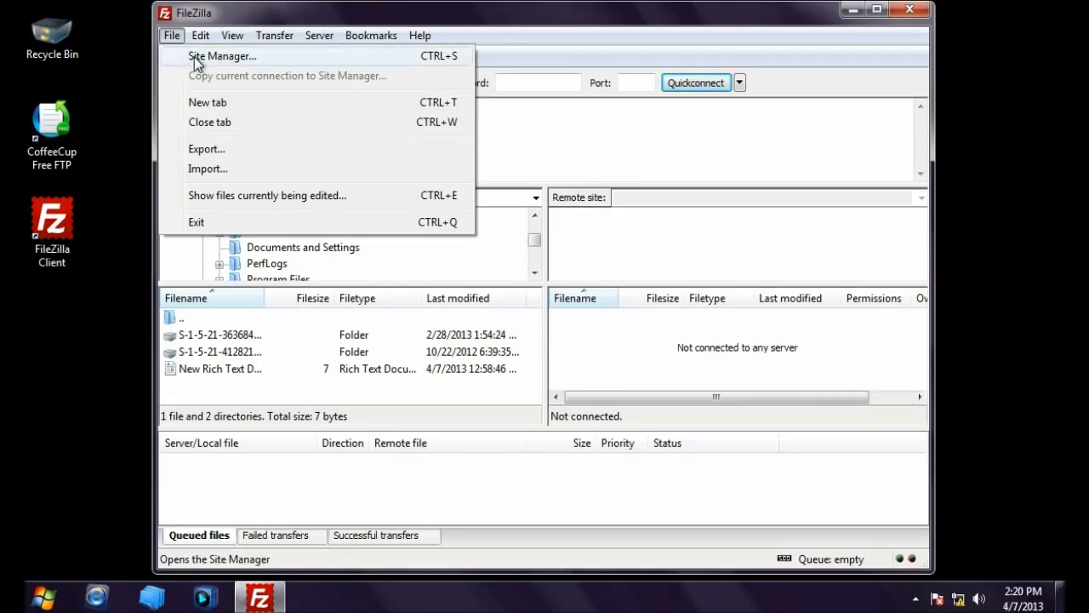
Step: Add a named new site in Site Manager with host 192.168.1.100
{"action": "left_click", "coordinate": [194, 57]}
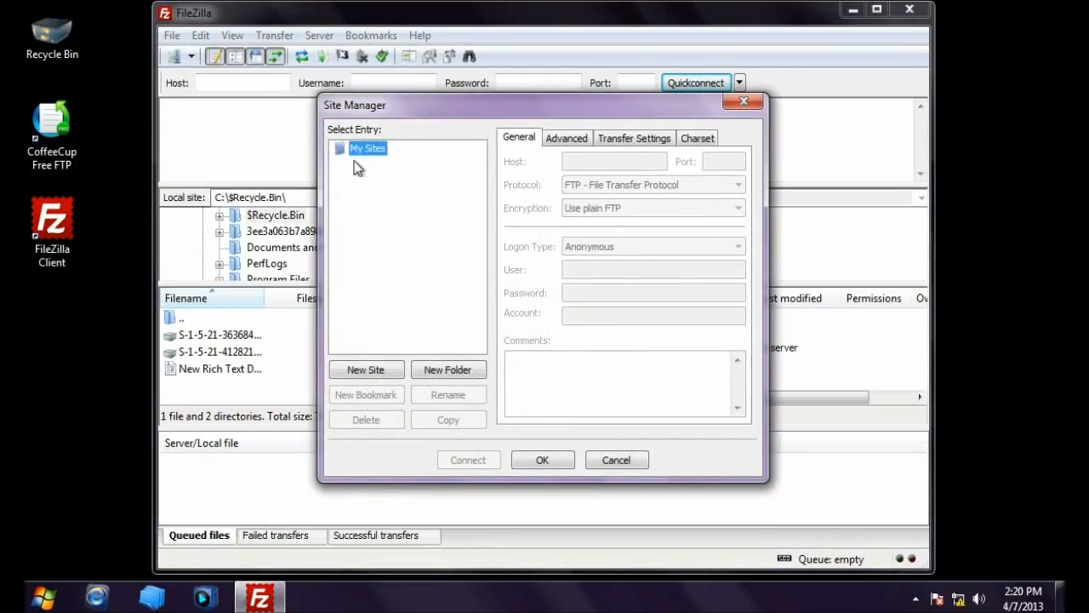
{"action": "left_click", "coordinate": [360, 372]}
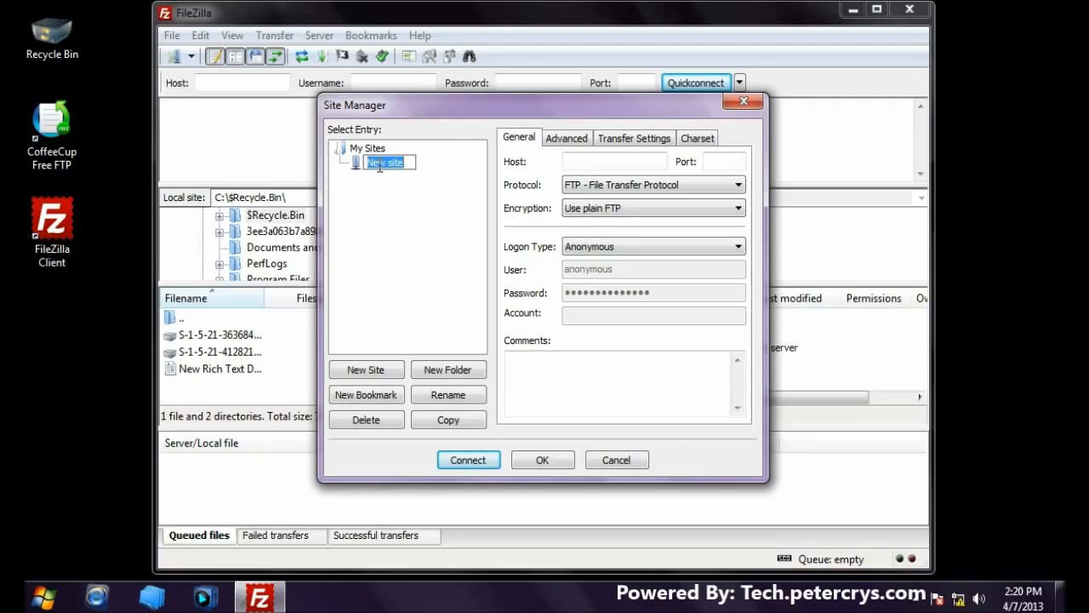
{"action": "type", "text": "petercrys"}
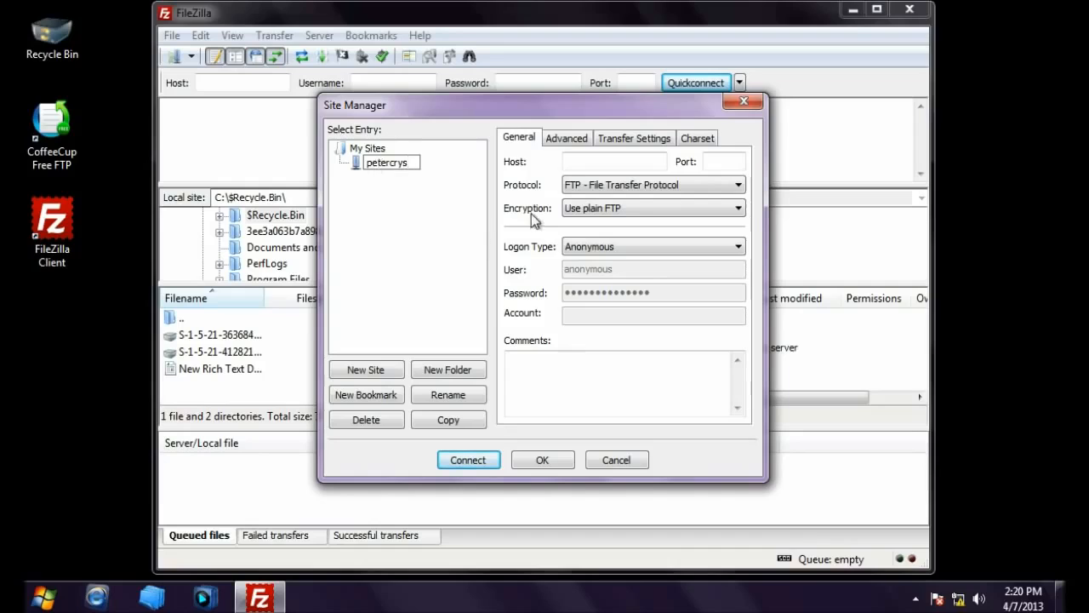
{"action": "left_click", "coordinate": [457, 165]}
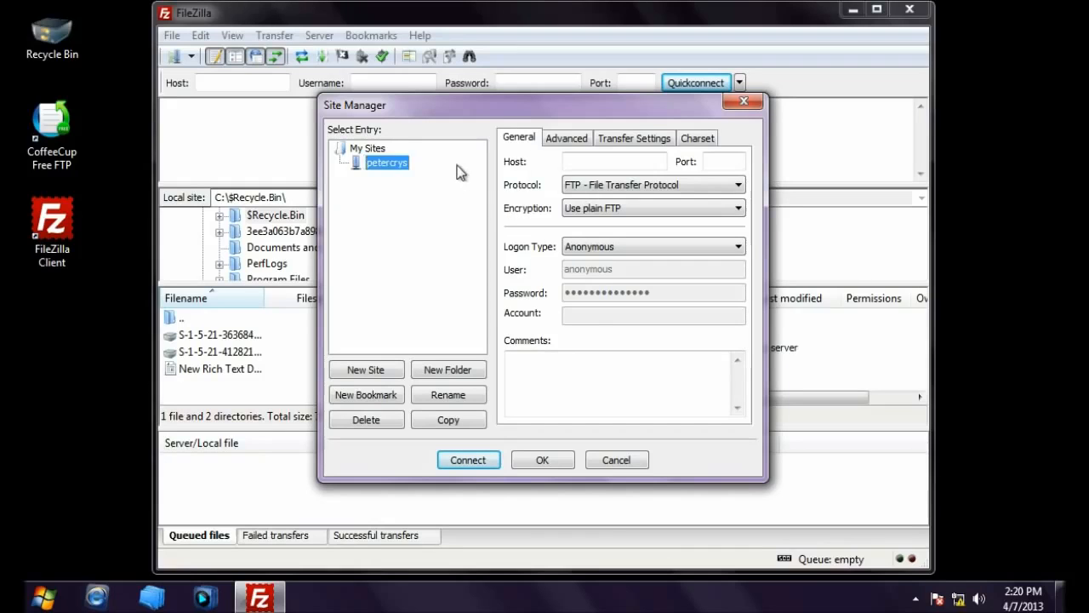
{"action": "left_click", "coordinate": [605, 160]}
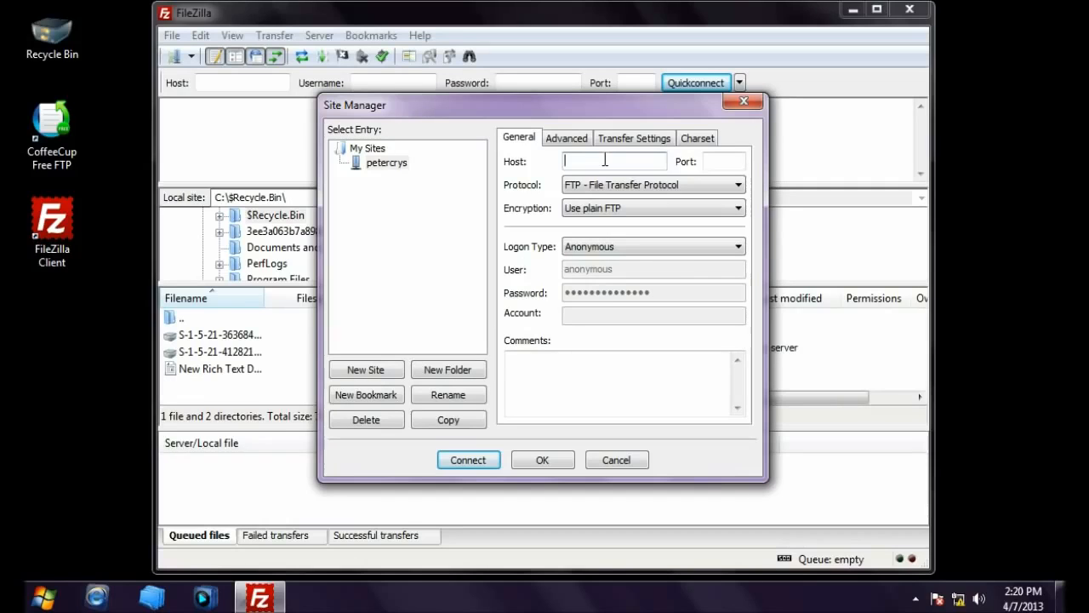
{"action": "type", "text": "192.168.1.100"}
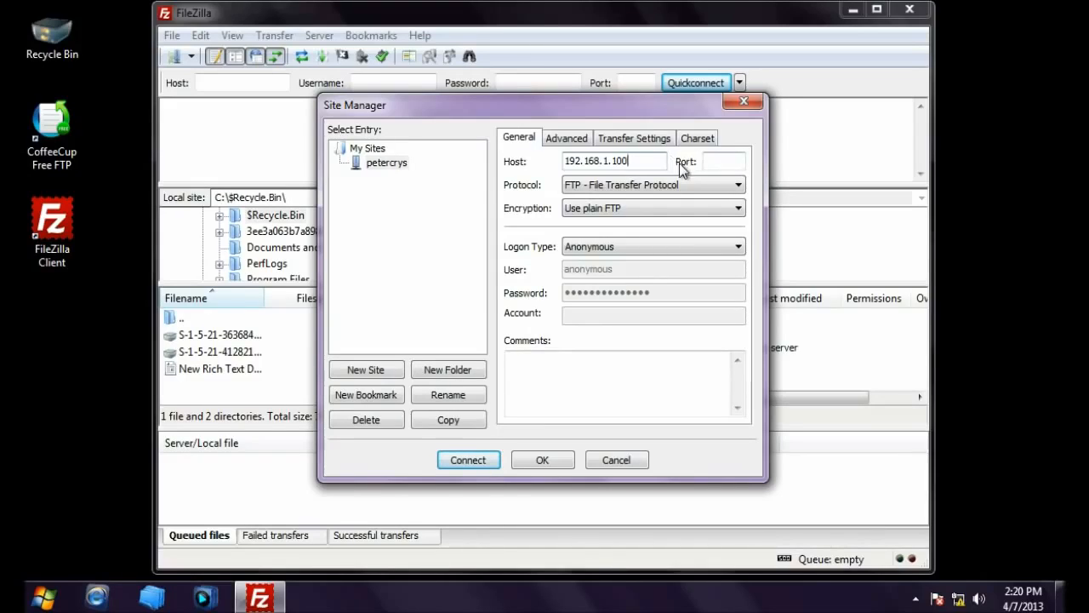
Step: Keep plain unencrypted FTP and set the logon type to Ask for password
{"action": "left_click", "coordinate": [722, 161]}
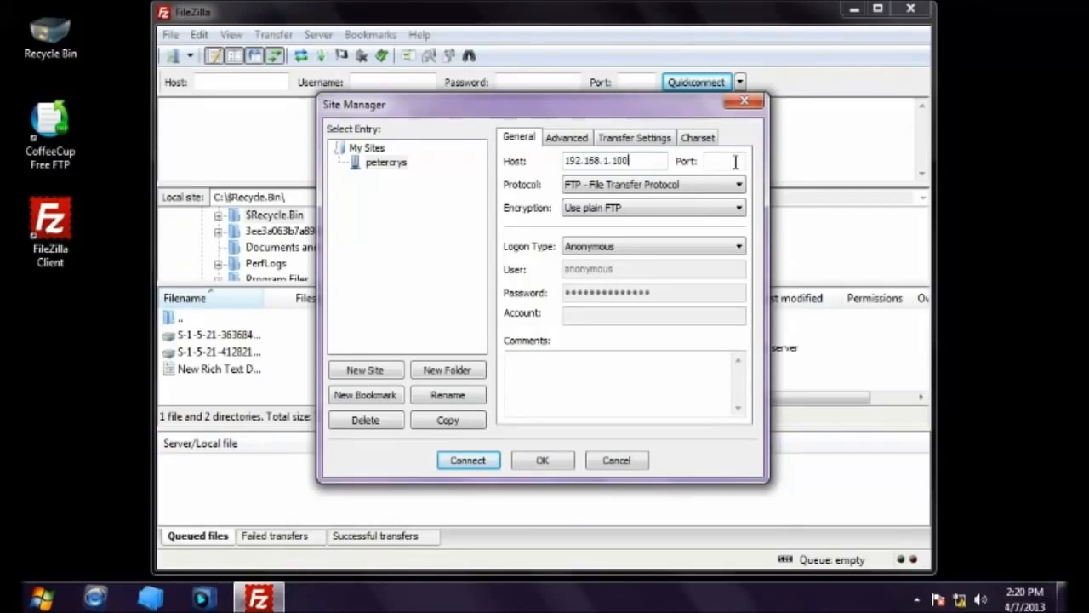
{"action": "left_click", "coordinate": [735, 162]}
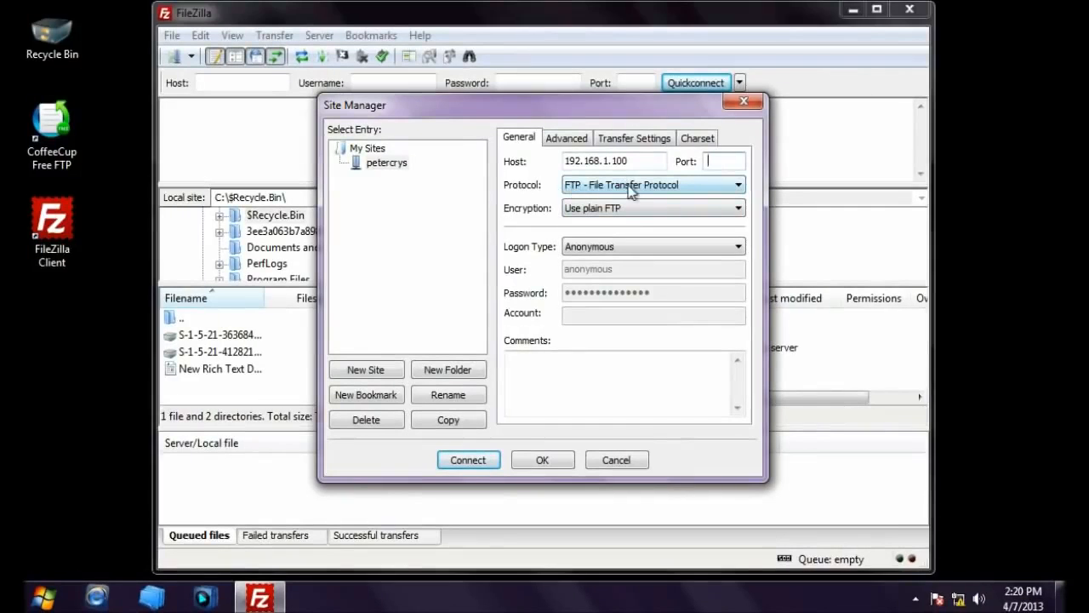
{"action": "left_click", "coordinate": [731, 191]}
{"action": "left_click", "coordinate": [731, 200]}
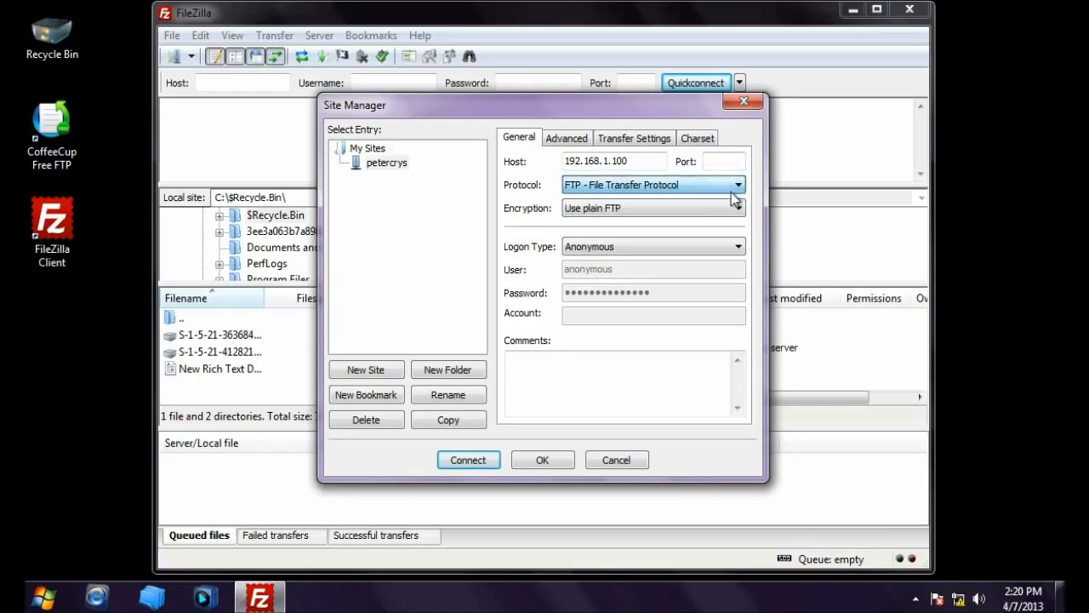
{"action": "left_click", "coordinate": [584, 212]}
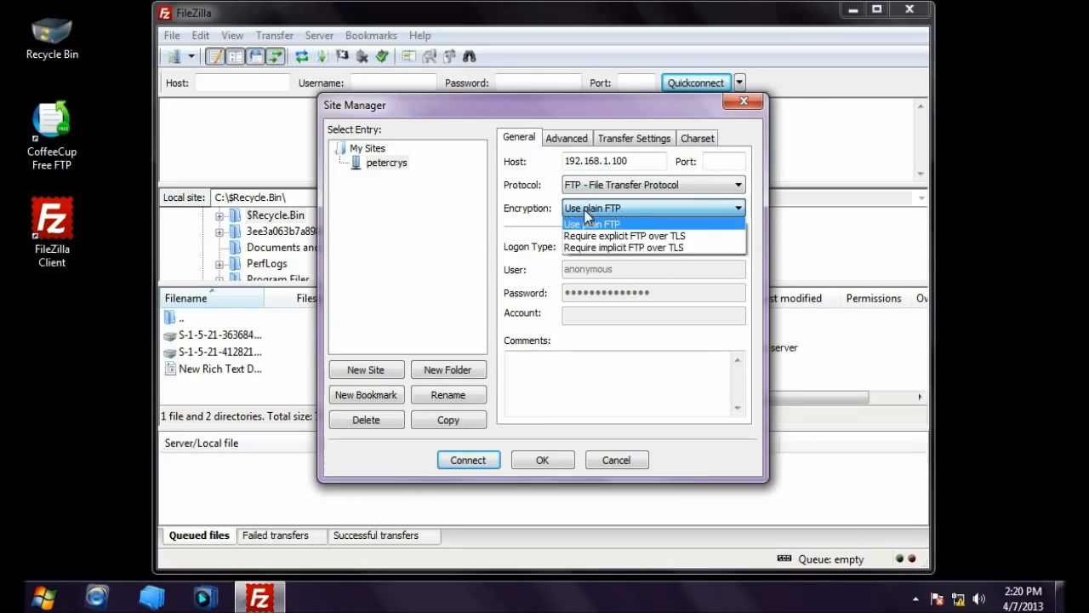
{"action": "left_click", "coordinate": [599, 223]}
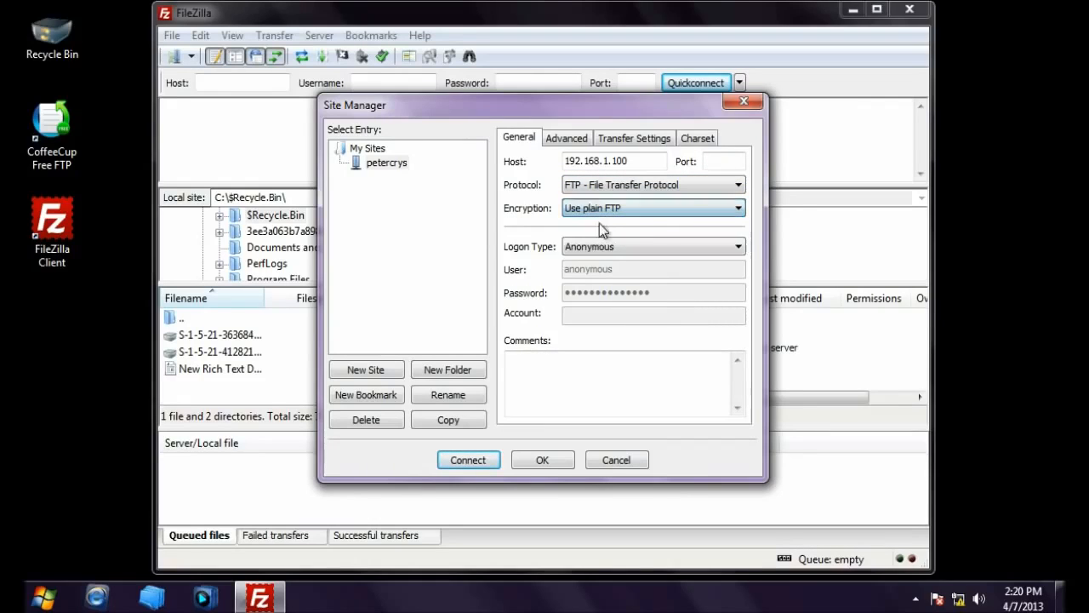
{"action": "left_click", "coordinate": [628, 248]}
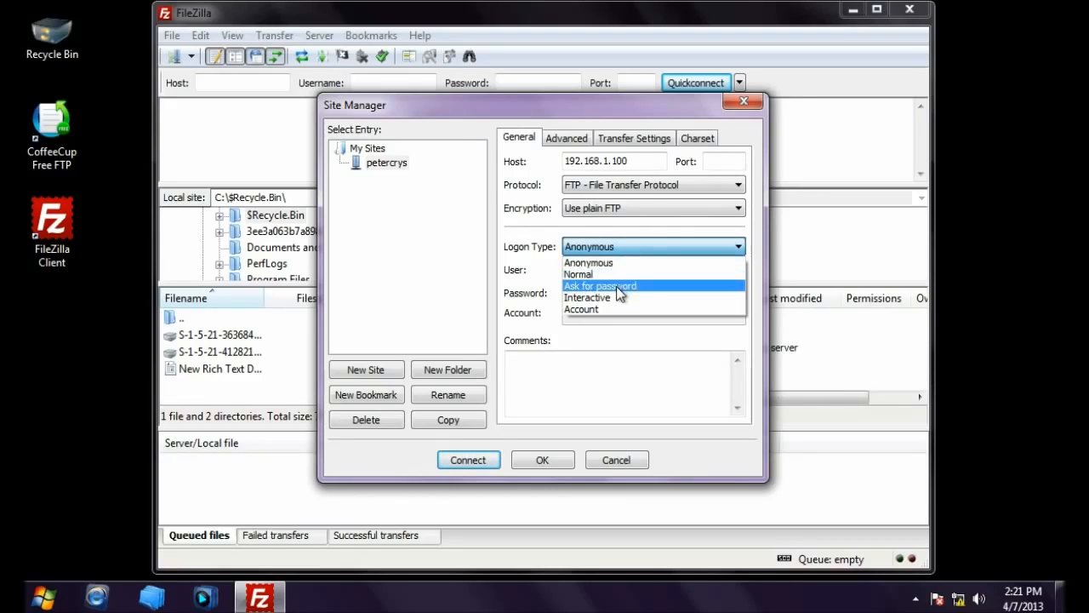
{"action": "left_click", "coordinate": [616, 286]}
Step: Enter ftpuser as the user name and review the Advanced and Transfer Settings
{"action": "left_click_drag", "start_coordinate": [627, 270], "coordinate": [473, 281]}
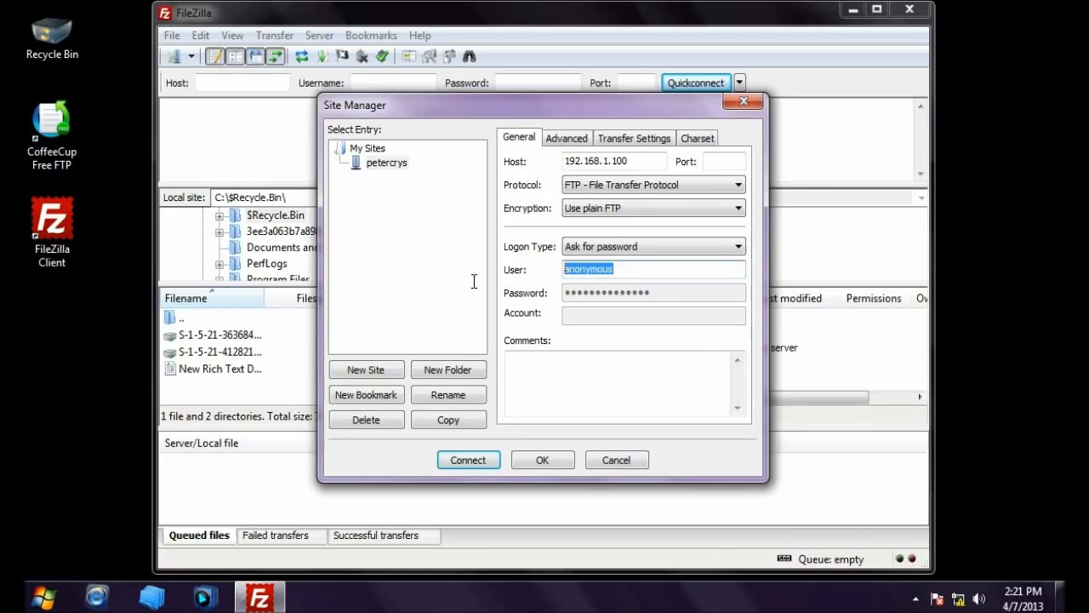
{"action": "type", "text": "ftpuser"}
{"action": "left_click", "coordinate": [568, 140]}
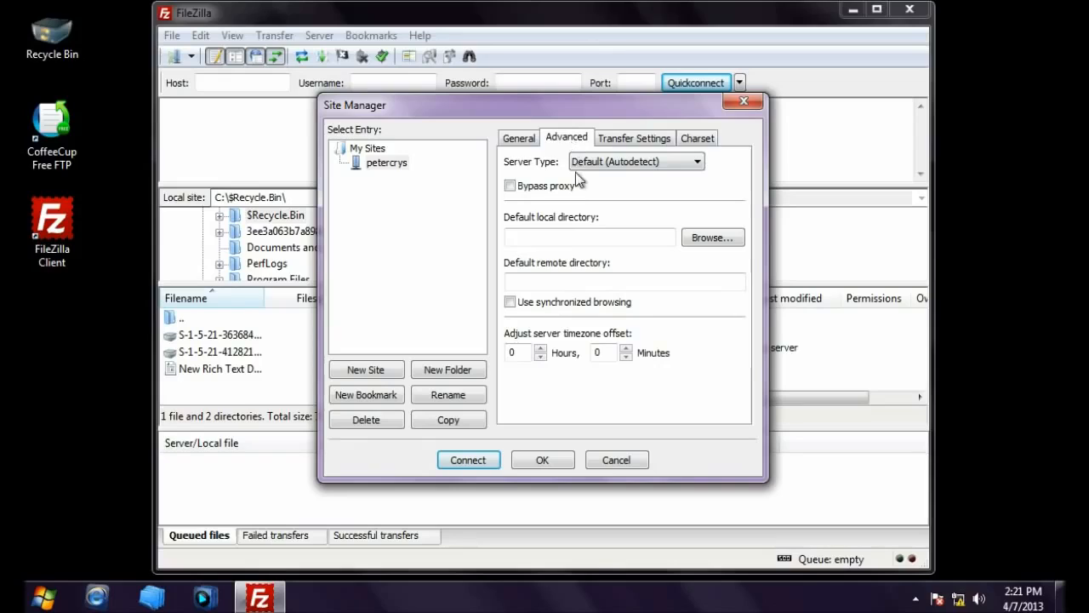
{"action": "left_click", "coordinate": [606, 139]}
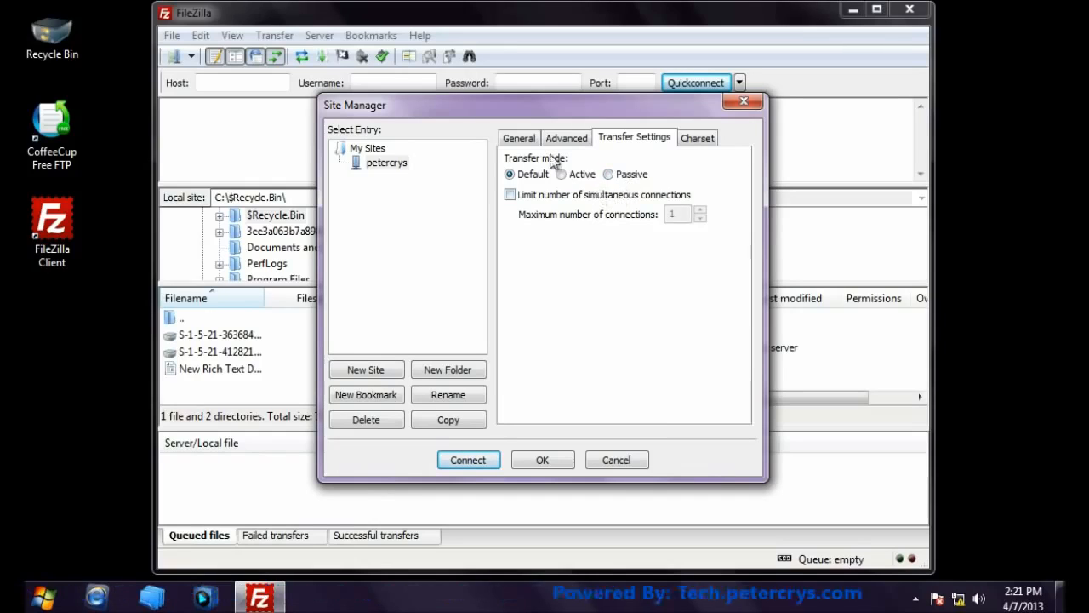
{"action": "left_click", "coordinate": [519, 138]}
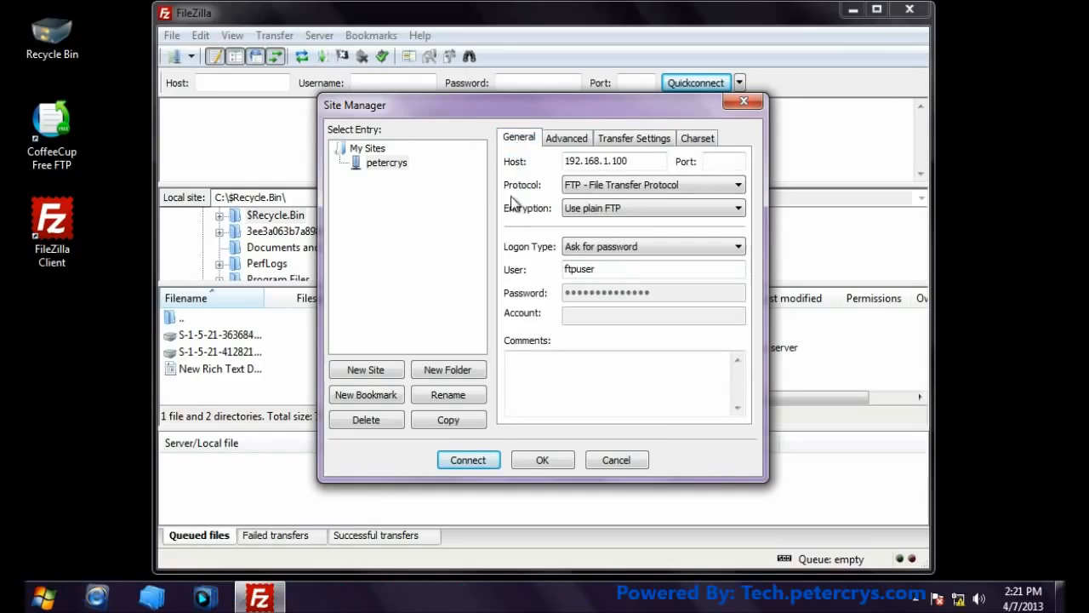
Step: Connect to the saved 192.168.1.100 site, entering the account password without remembering it
{"action": "left_click", "coordinate": [468, 459]}
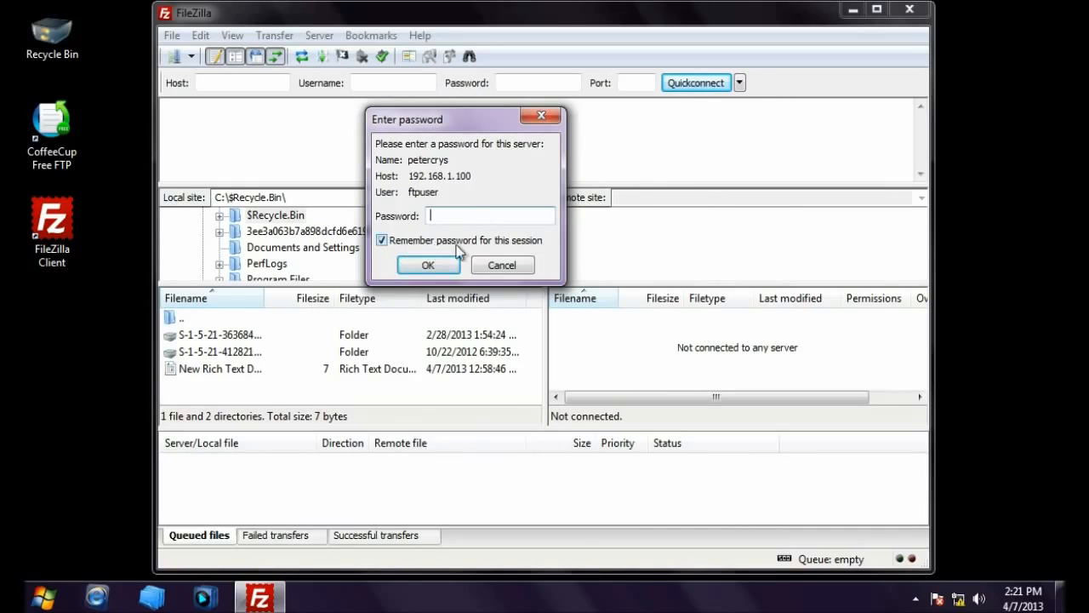
{"action": "left_click", "coordinate": [382, 240]}
{"action": "left_click", "coordinate": [430, 218]}
{"action": "left_click", "coordinate": [435, 271]}
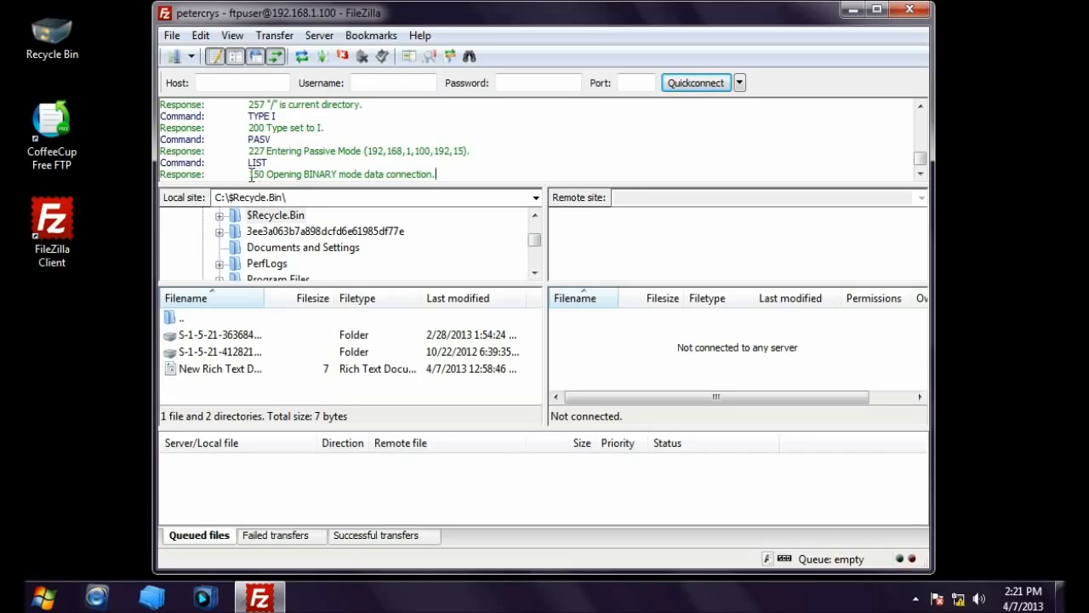
Step: Review the data connection messages showing the directory listing 'Connection timed out'
{"action": "left_click_drag", "start_coordinate": [249, 176], "coordinate": [436, 173]}
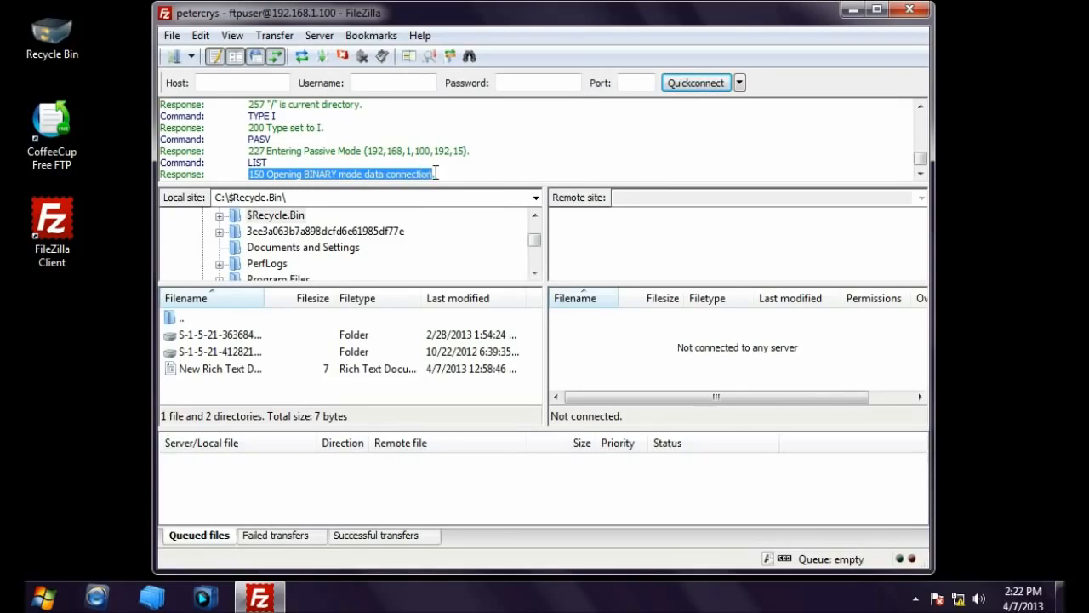
{"action": "left_click", "coordinate": [445, 175]}
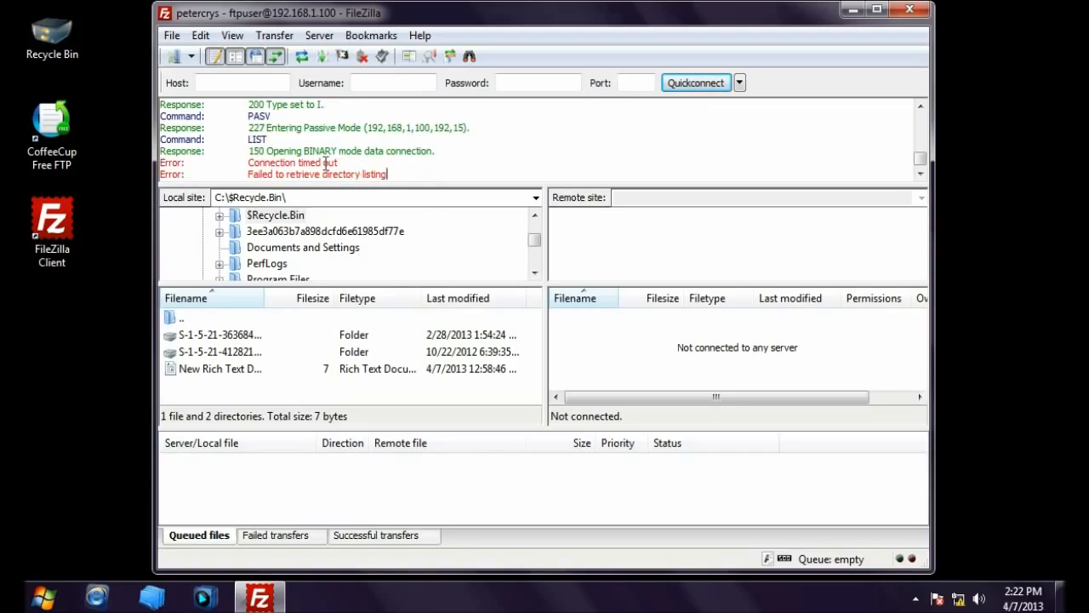
{"action": "left_click_drag", "start_coordinate": [250, 145], "coordinate": [437, 148]}
{"action": "left_click", "coordinate": [459, 159]}
Step: Switch the saved site's transfer mode to Active in Site Manager
{"action": "left_click", "coordinate": [192, 56]}
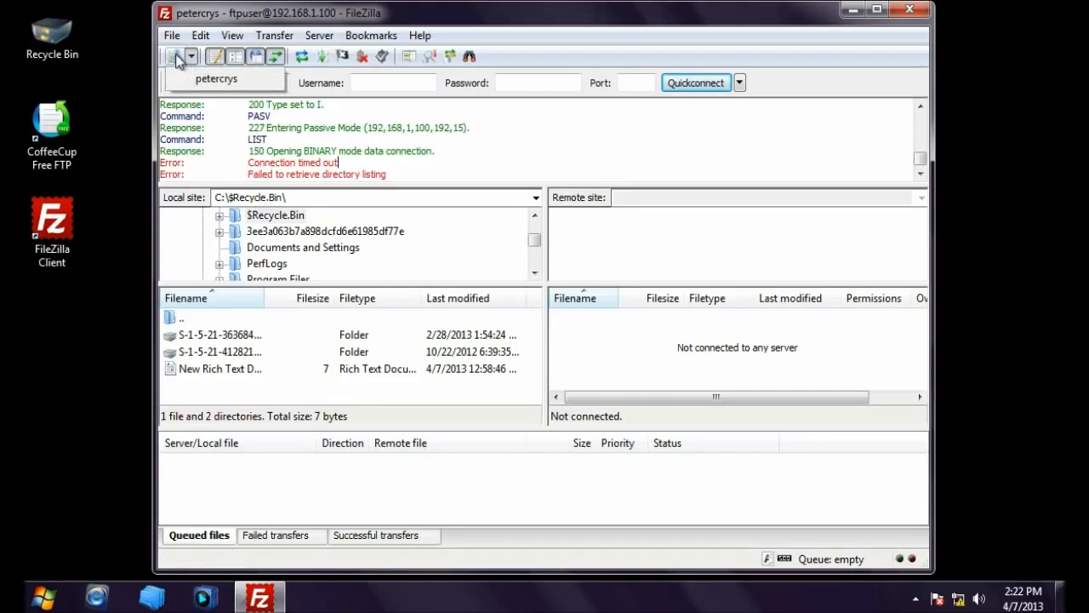
{"action": "left_click", "coordinate": [176, 60]}
{"action": "left_click", "coordinate": [176, 58]}
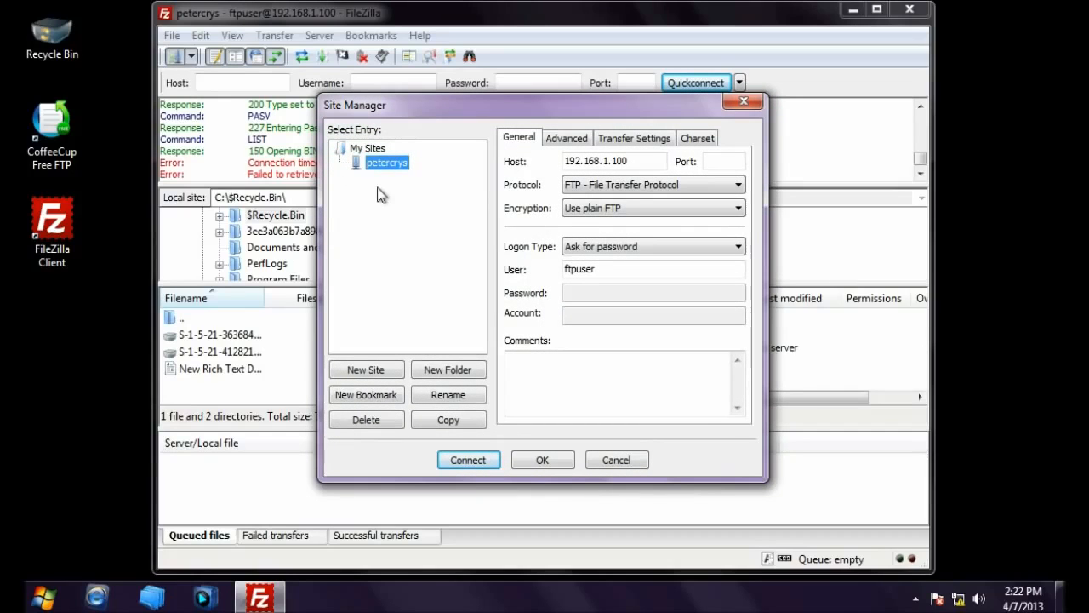
{"action": "key", "text": "Tab"}
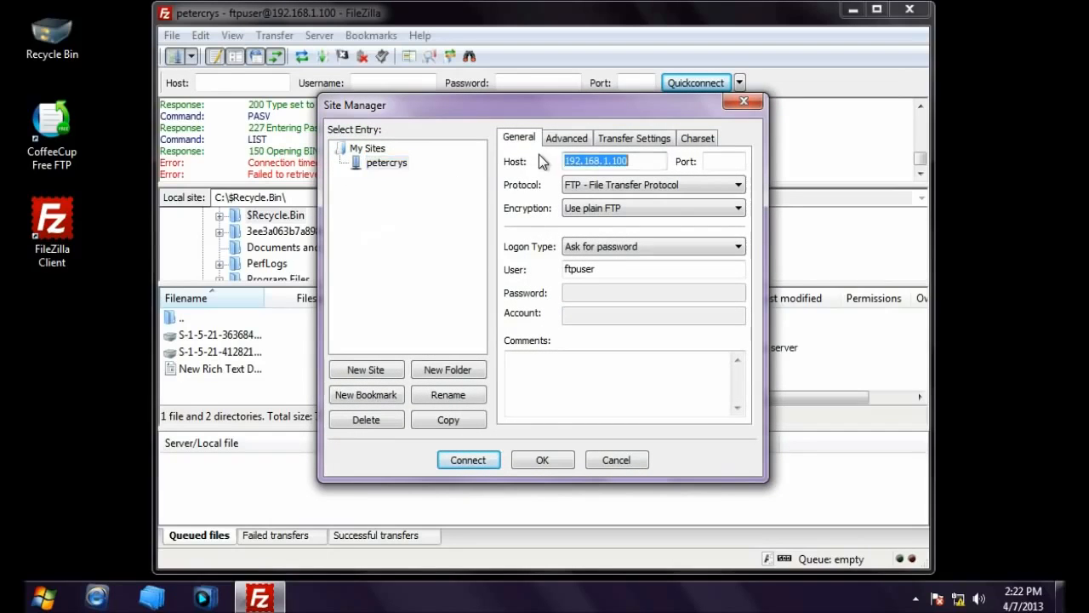
{"action": "left_click", "coordinate": [622, 138]}
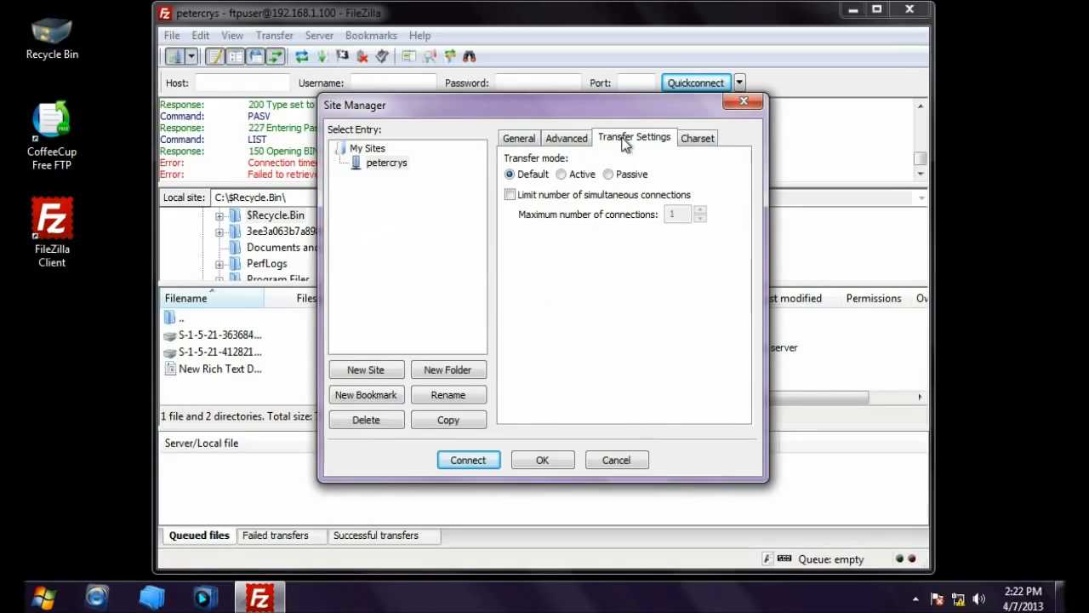
{"action": "left_click", "coordinate": [561, 175]}
{"action": "left_click", "coordinate": [523, 139]}
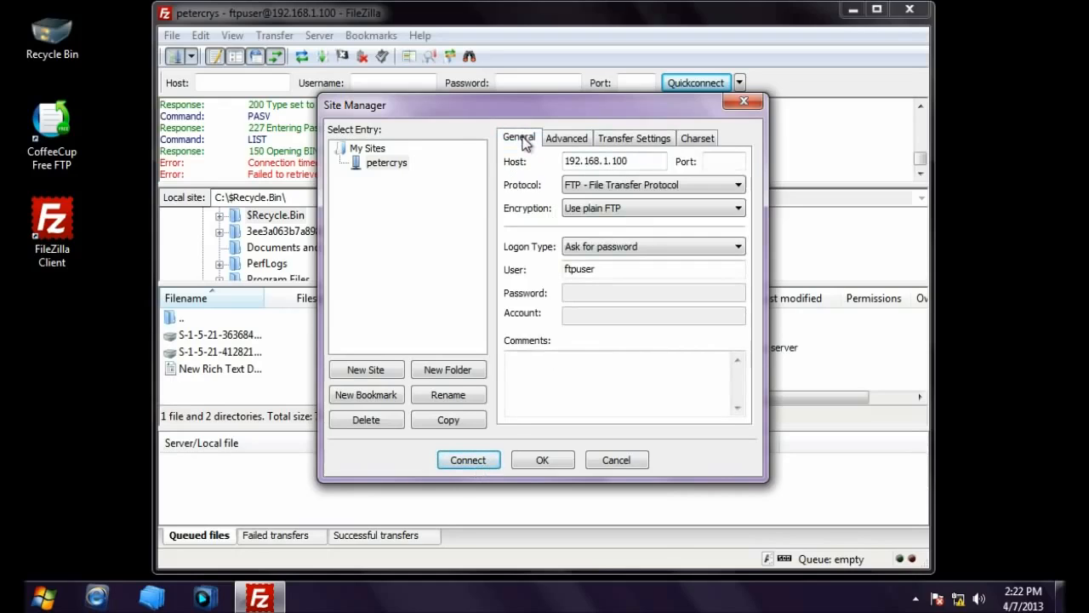
Step: Reconnect with the account password, aborting the old connection; directory listing succeeds
{"action": "left_click", "coordinate": [467, 460]}
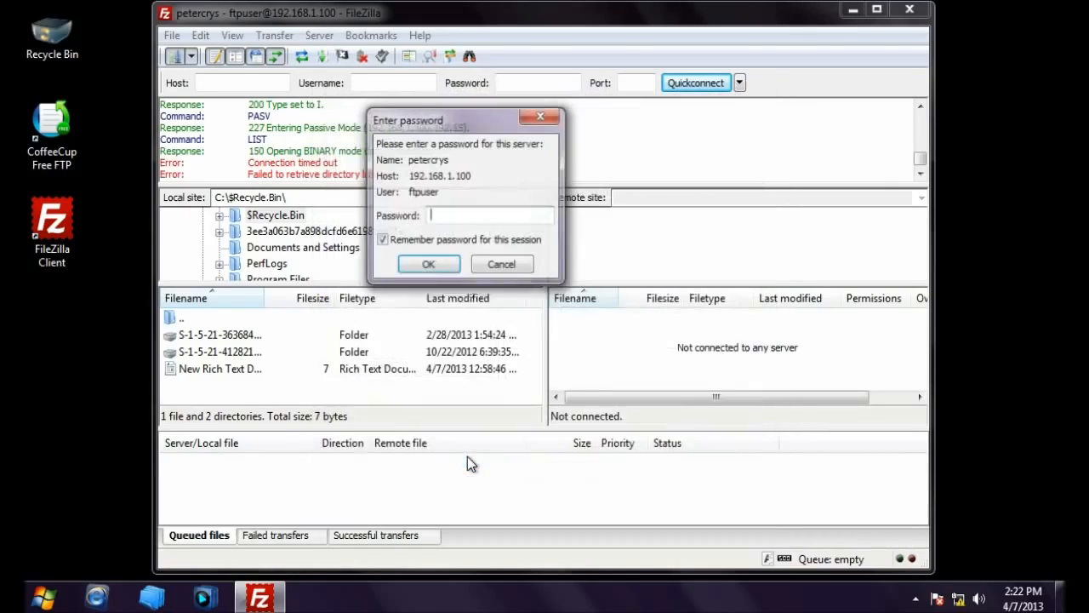
{"action": "left_click", "coordinate": [384, 241]}
{"action": "left_click", "coordinate": [450, 217]}
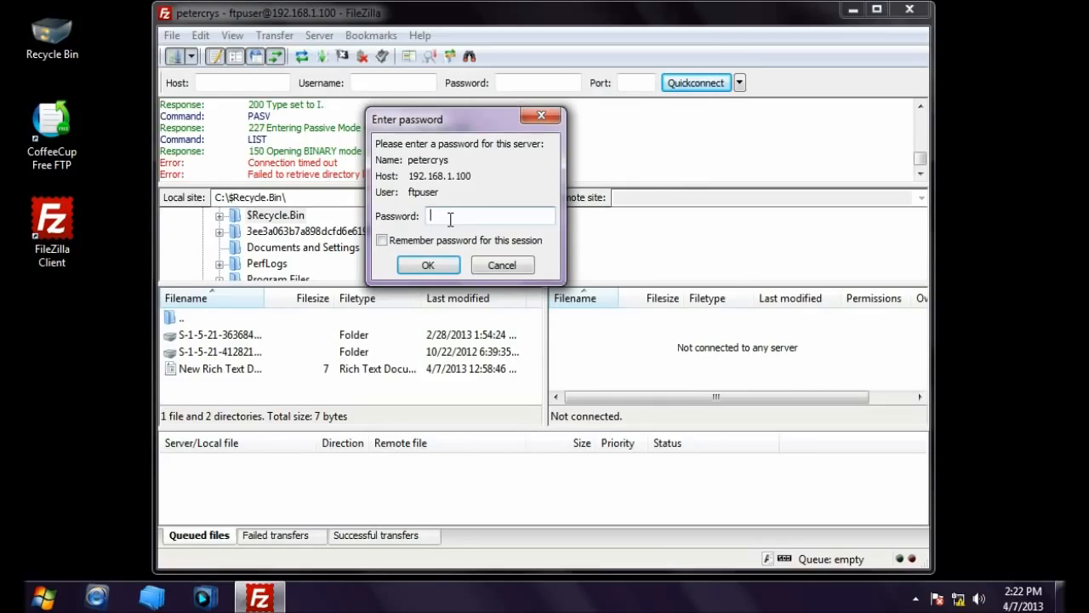
{"action": "key", "text": "ctrl+v"}
{"action": "left_click", "coordinate": [434, 264]}
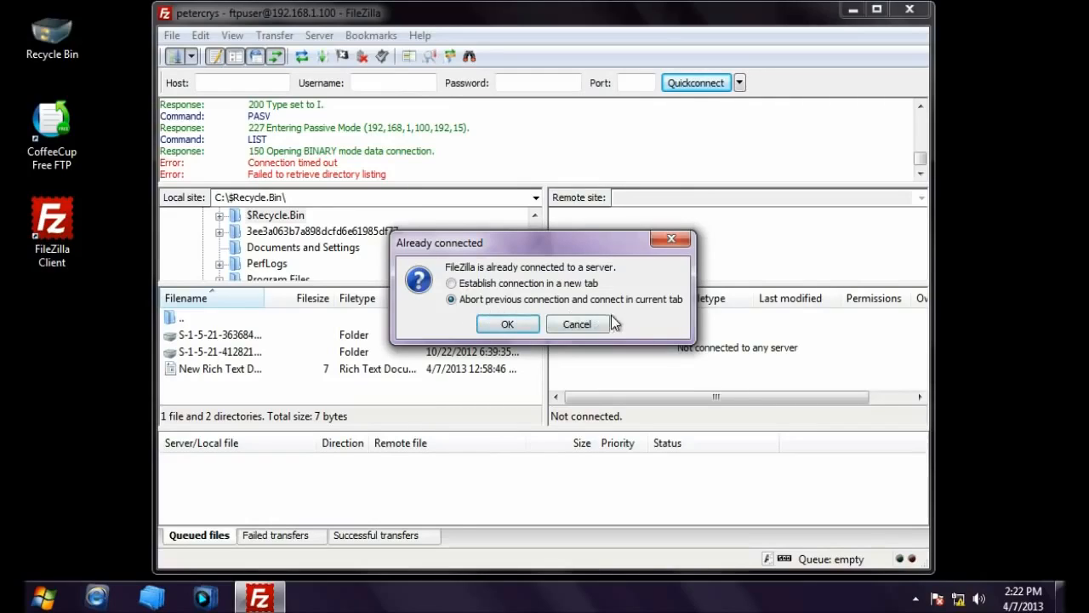
{"action": "left_click", "coordinate": [505, 324]}
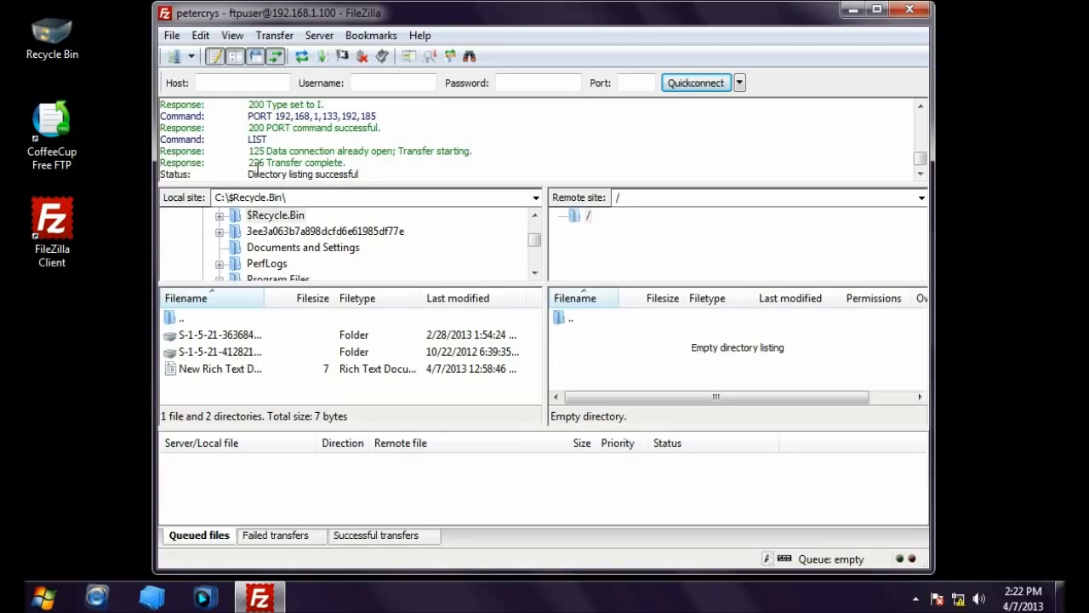
{"action": "left_click_drag", "start_coordinate": [248, 175], "coordinate": [364, 178]}
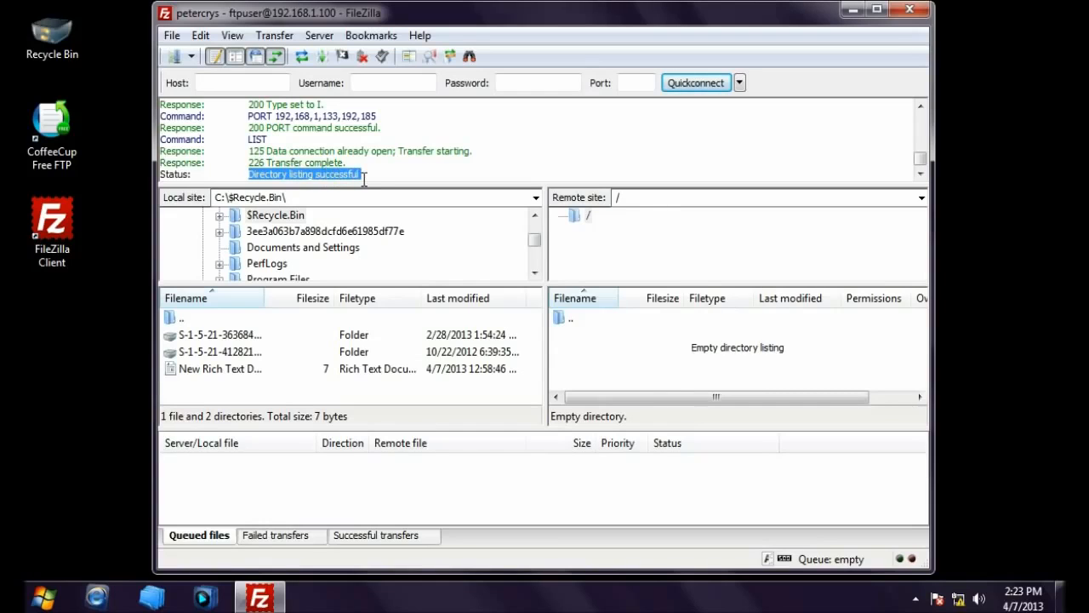
{"action": "left_click", "coordinate": [366, 178]}
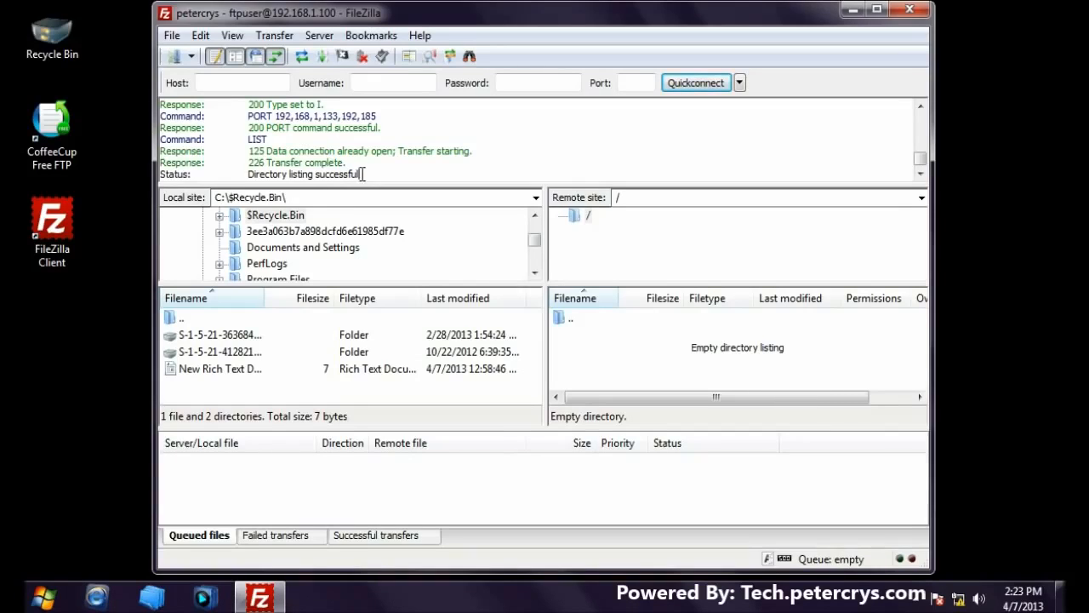
Step: Close FileZilla and enable the FTP Server Passive inbound rule in the advanced firewall
{"action": "left_click", "coordinate": [910, 11]}
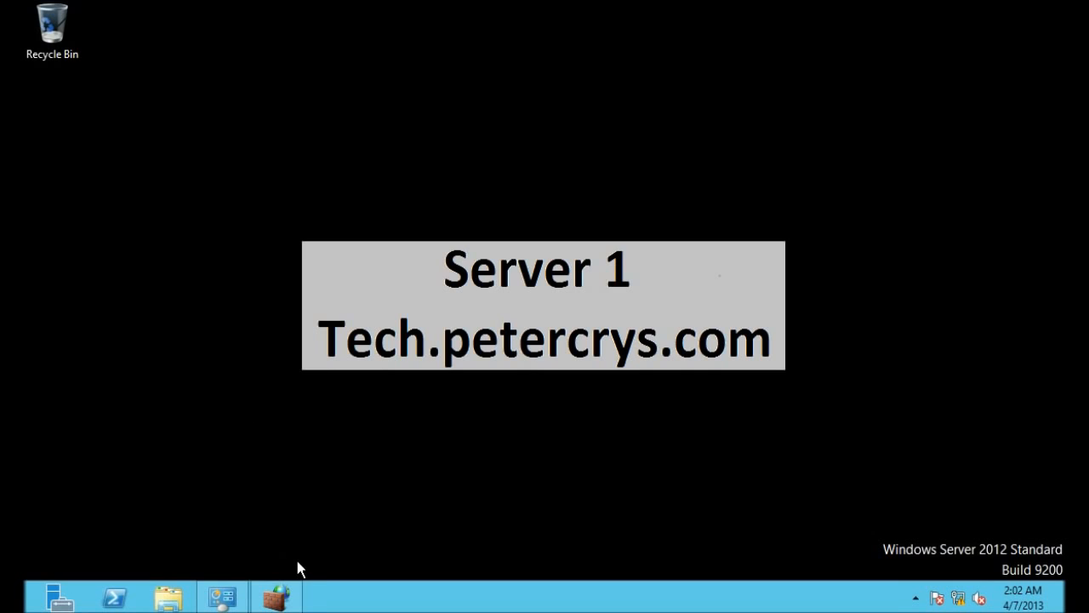
{"action": "left_click", "coordinate": [293, 600]}
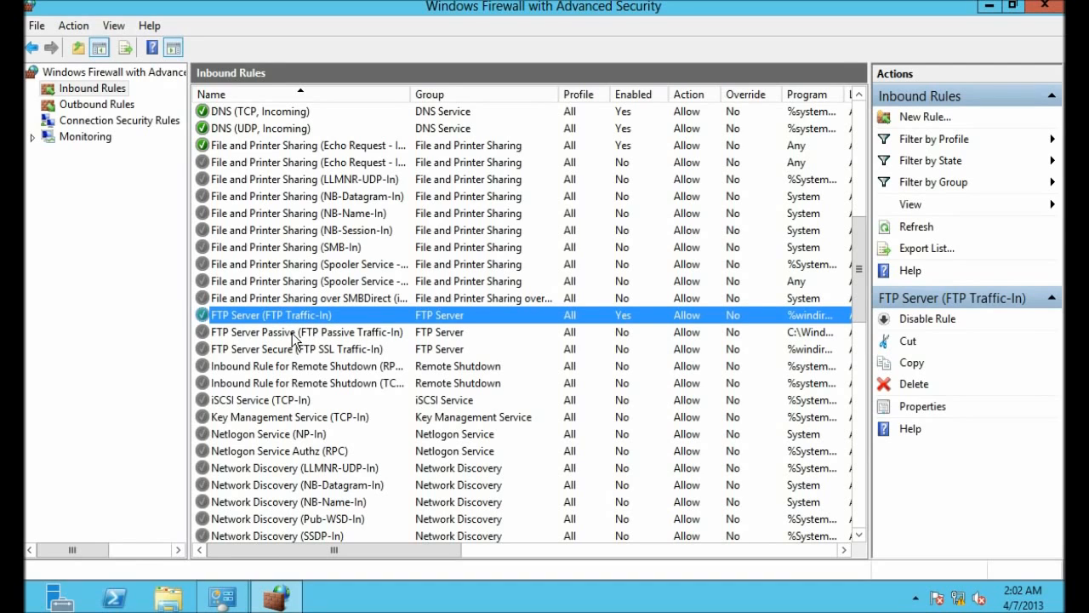
{"action": "left_click", "coordinate": [247, 337]}
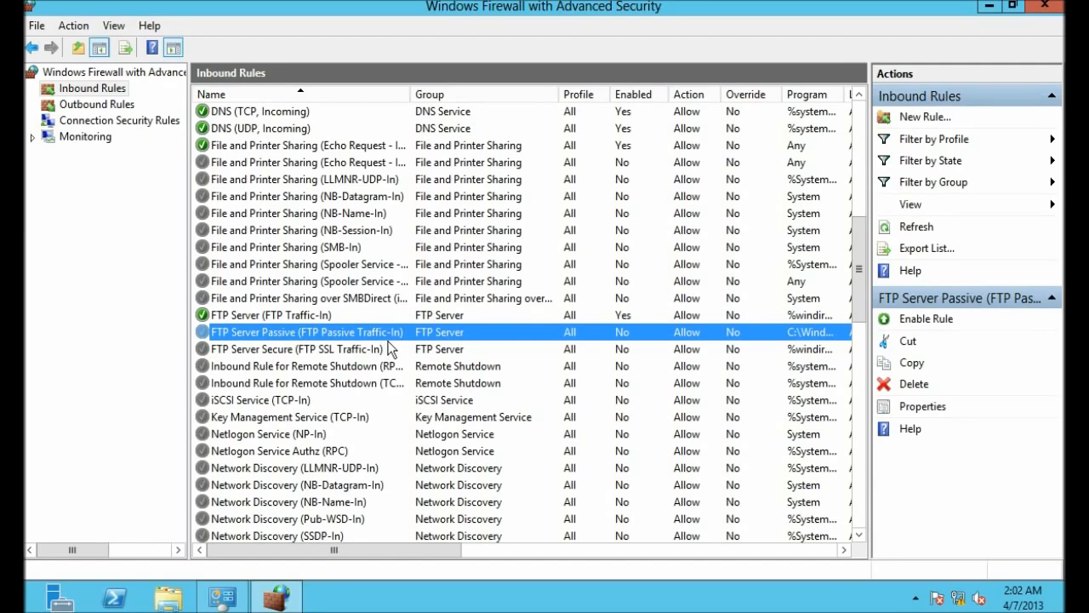
{"action": "left_click_drag", "start_coordinate": [410, 554], "coordinate": [580, 568]}
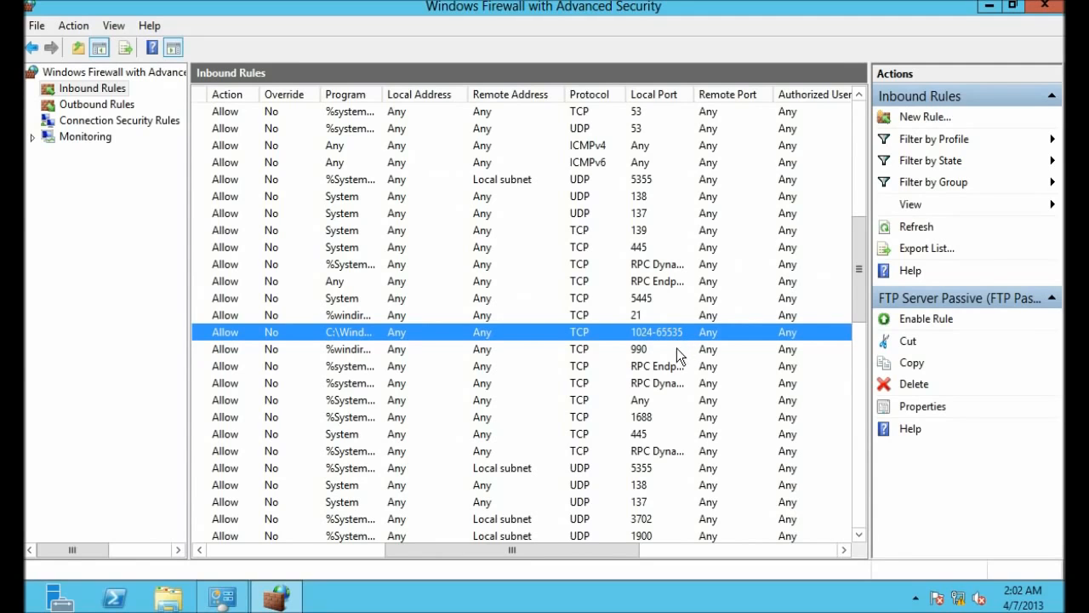
{"action": "left_click_drag", "start_coordinate": [598, 549], "coordinate": [381, 556]}
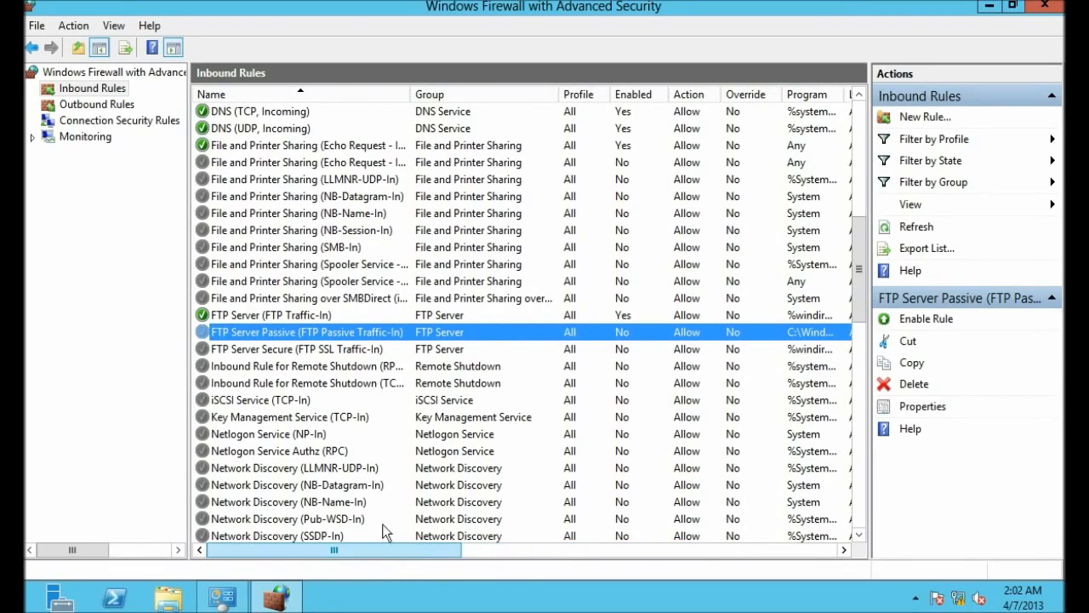
{"action": "left_click", "coordinate": [904, 324]}
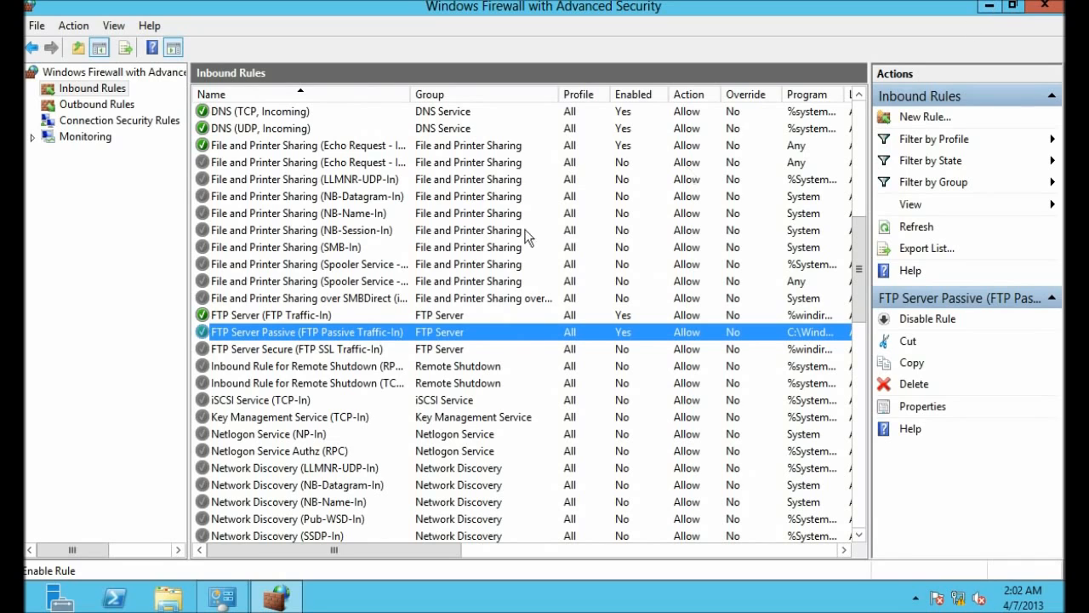
Step: Refresh the Inbound Rules list and minimize the firewall window
{"action": "right_click", "coordinate": [72, 93]}
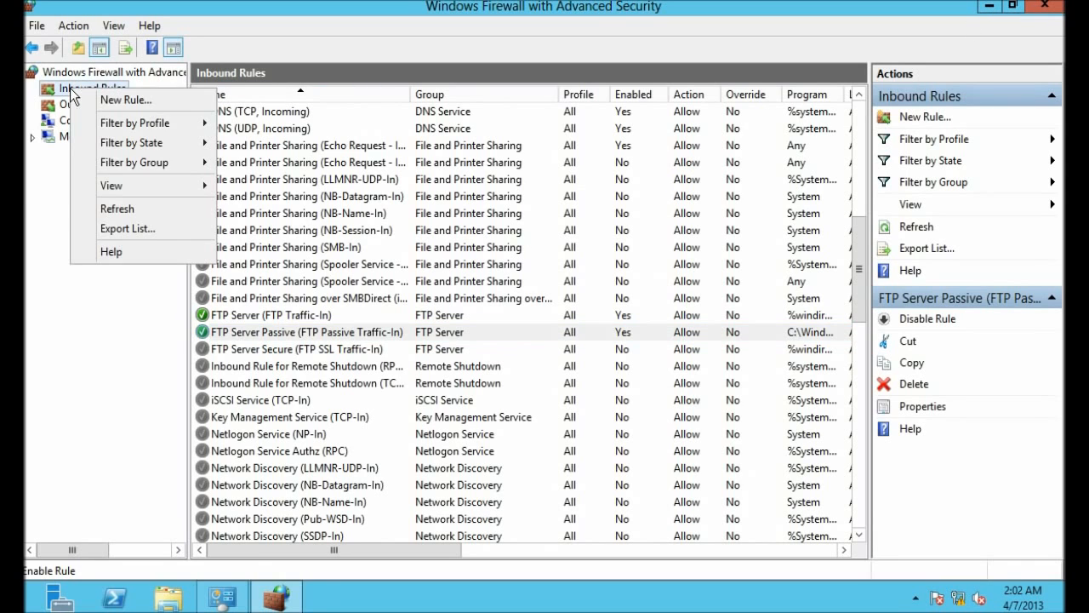
{"action": "left_click", "coordinate": [119, 208]}
{"action": "left_click", "coordinate": [989, 5]}
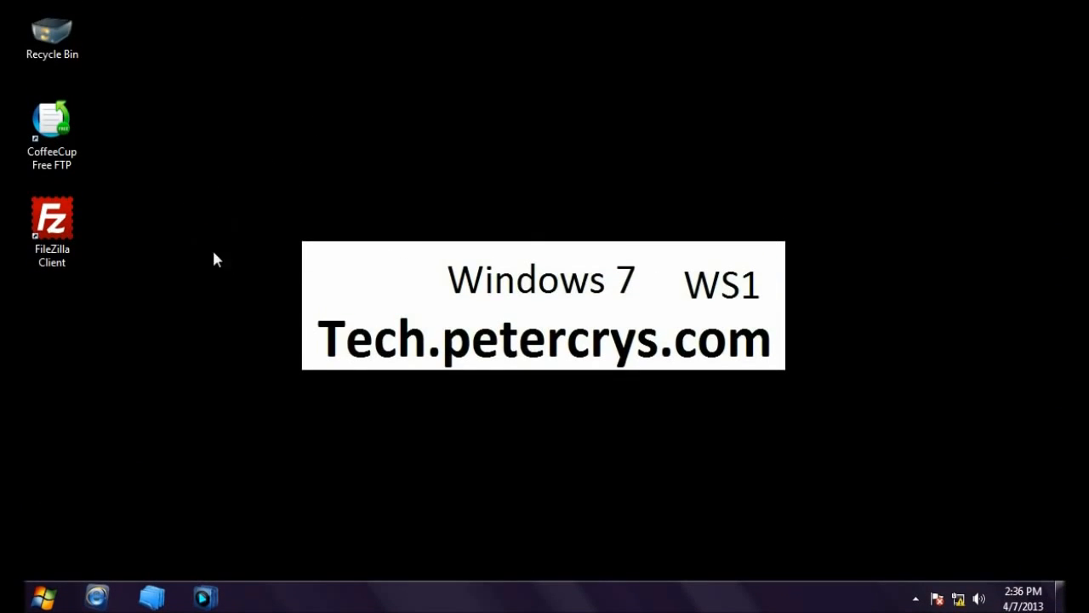
{"action": "left_click", "coordinate": [66, 227]}
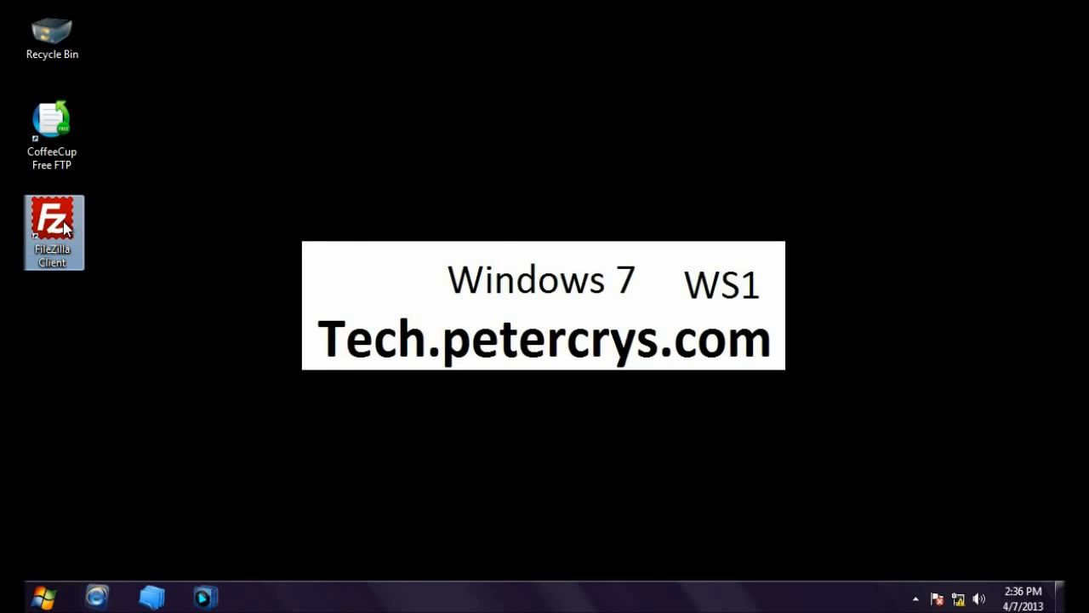
Step: Launch FileZilla and set the saved site's transfer mode back to Default
{"action": "double_click", "coordinate": [66, 227]}
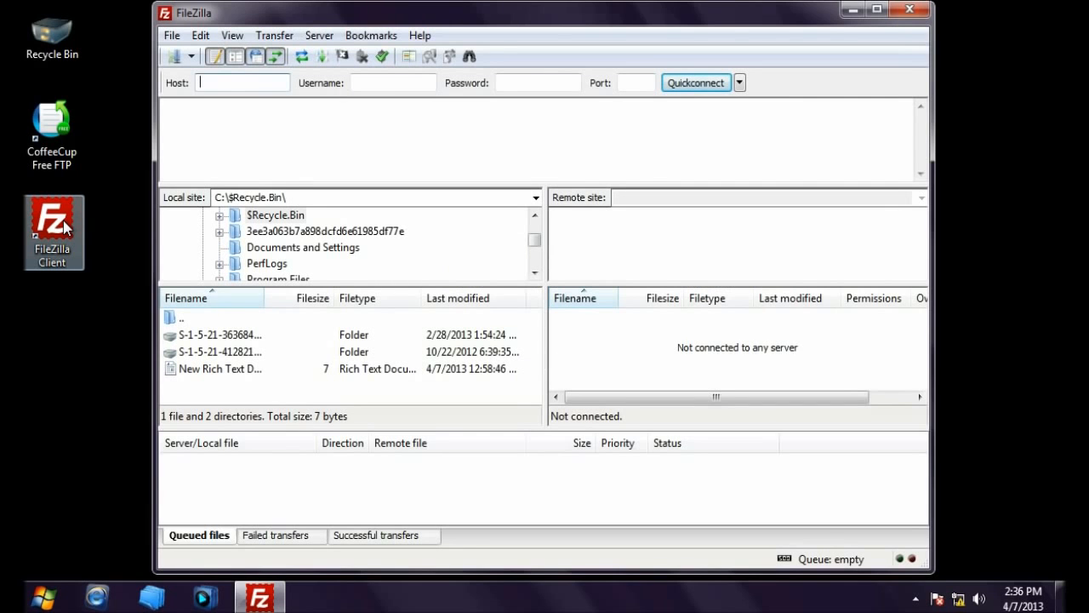
{"action": "left_click", "coordinate": [174, 56]}
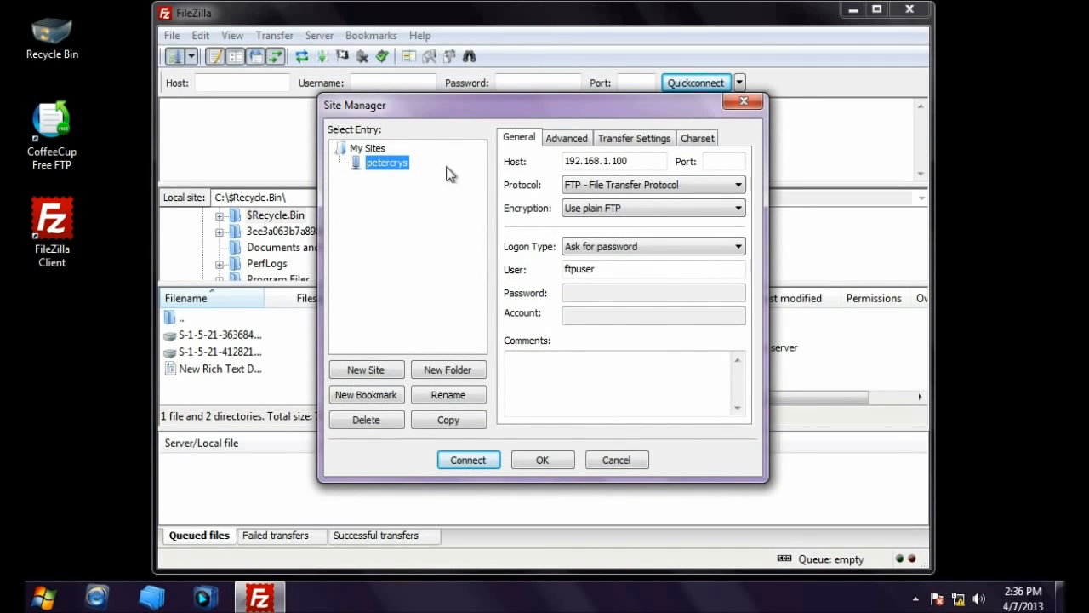
{"action": "left_click", "coordinate": [634, 140]}
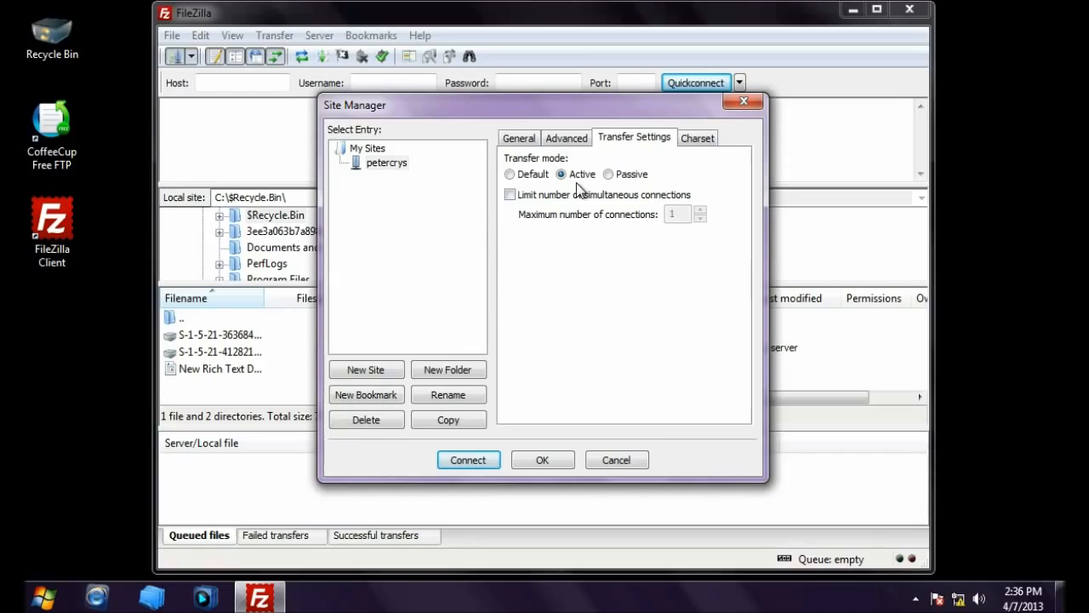
{"action": "left_click", "coordinate": [510, 173]}
Step: Connect without remembering the password and confirm 'Directory listing successful' for the empty root
{"action": "left_click", "coordinate": [467, 459]}
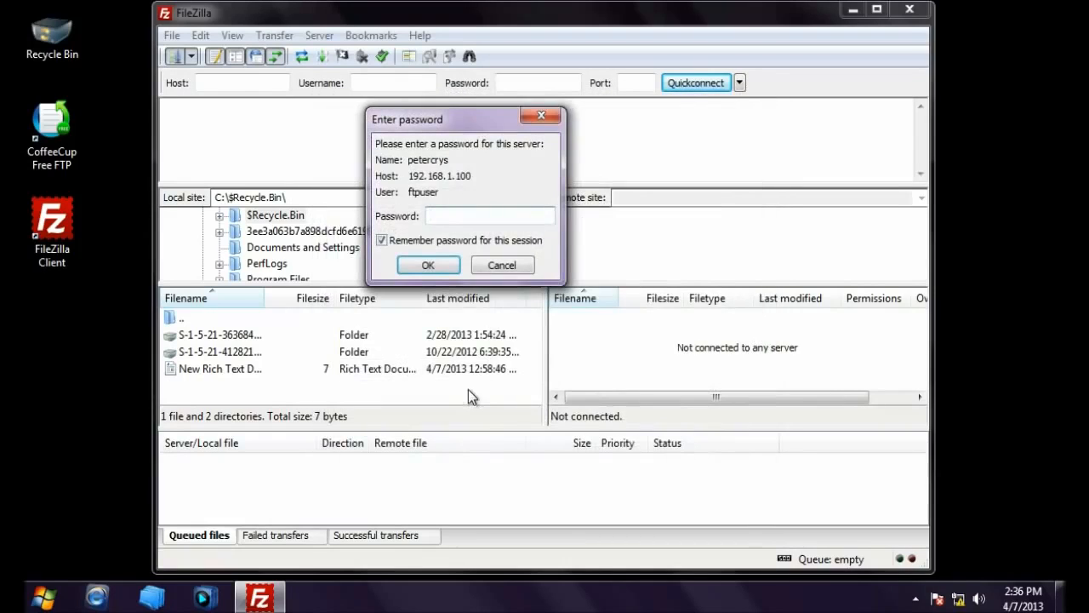
{"action": "left_click", "coordinate": [382, 241]}
{"action": "left_click", "coordinate": [452, 218]}
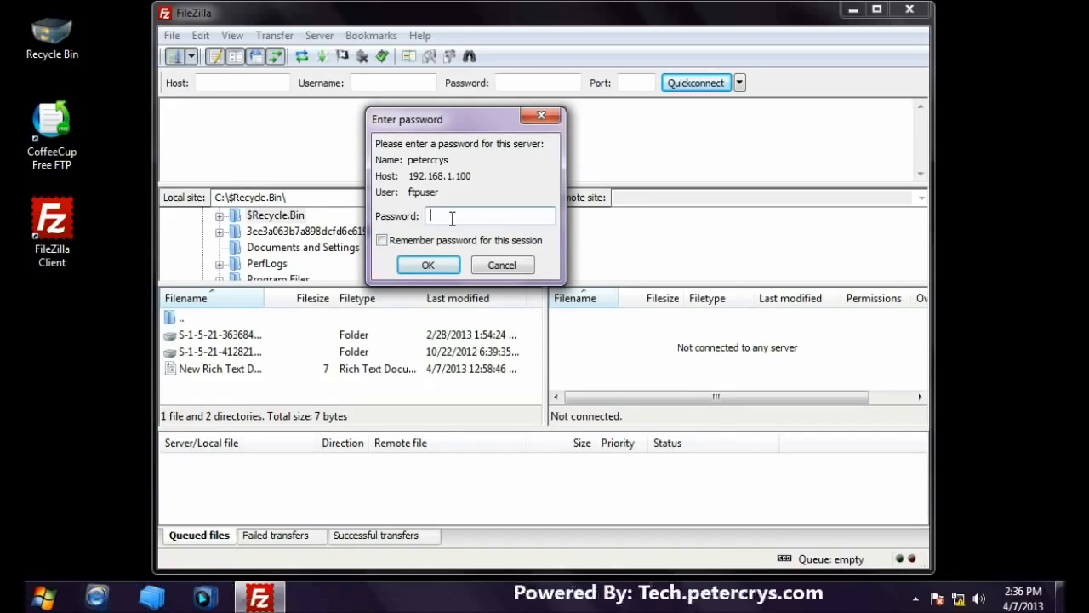
{"action": "type", "text": "**********"}
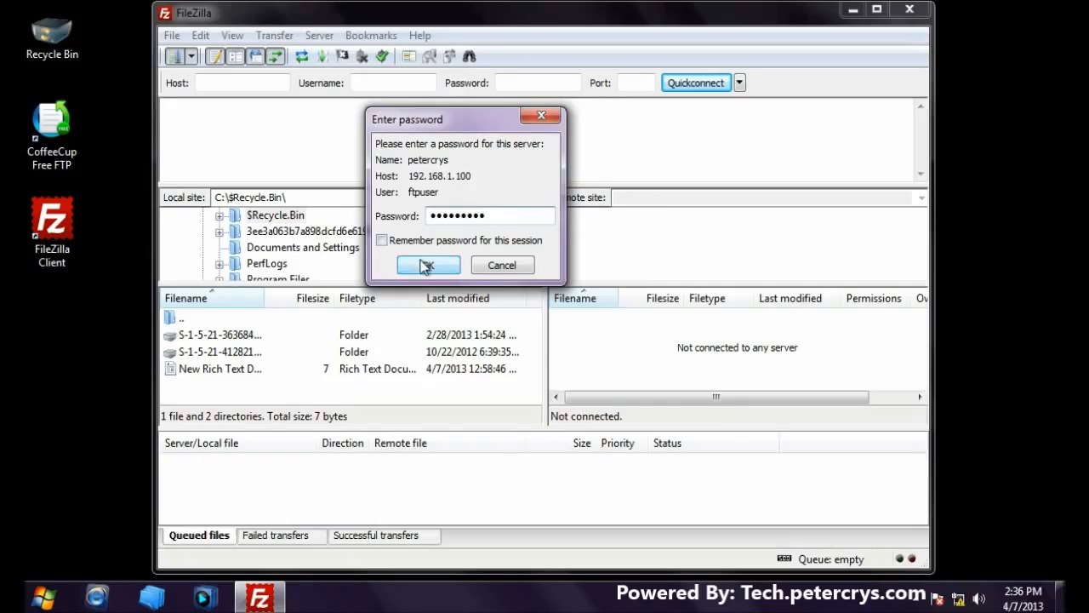
{"action": "left_click", "coordinate": [426, 265]}
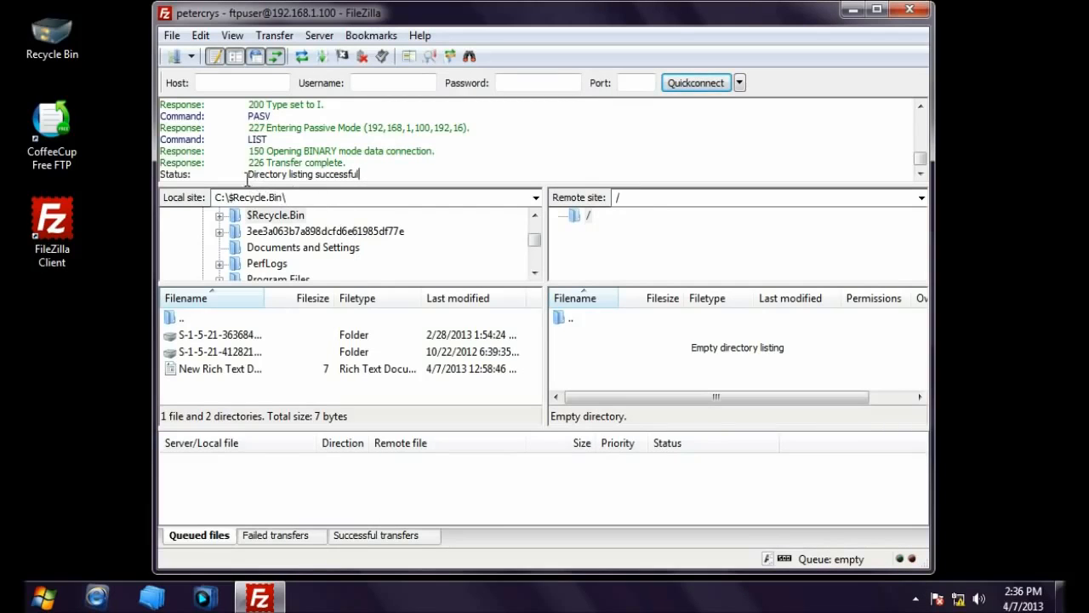
{"action": "left_click_drag", "start_coordinate": [246, 175], "coordinate": [400, 170]}
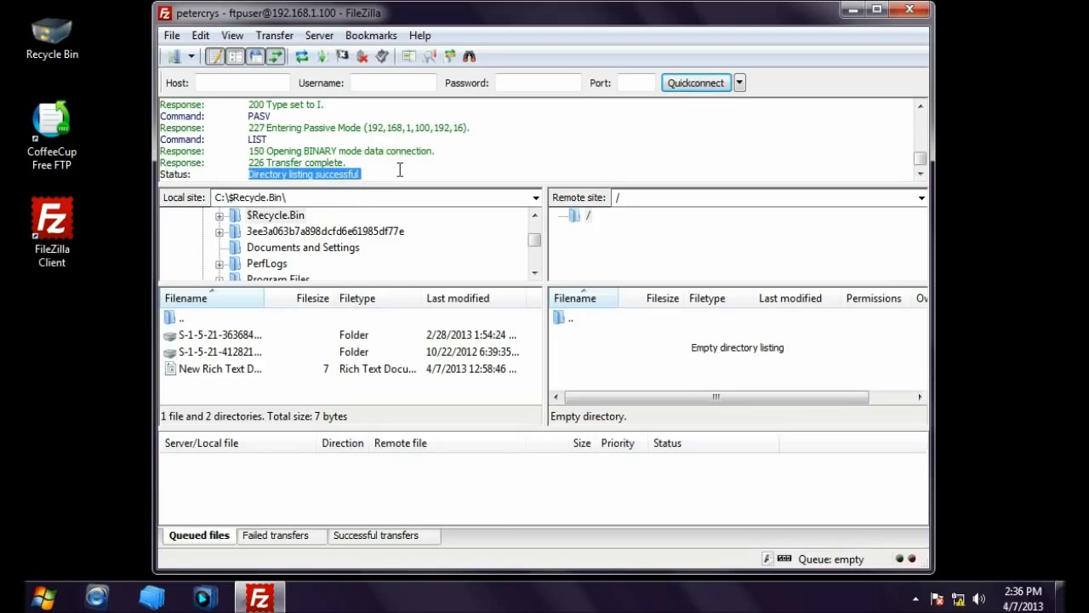
{"action": "left_click", "coordinate": [405, 171]}
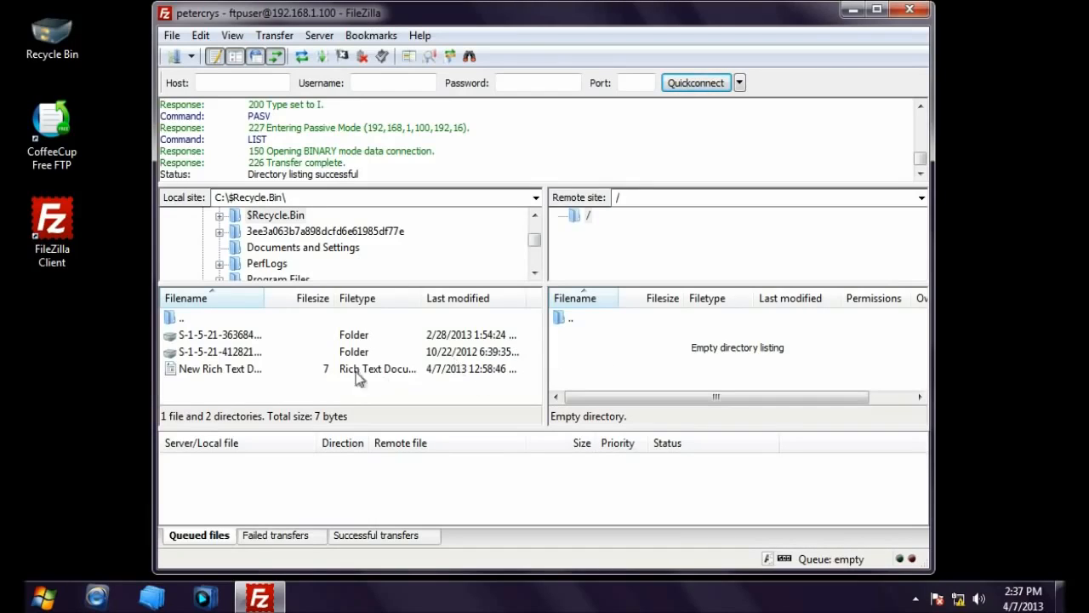
{"action": "left_click_drag", "start_coordinate": [225, 369], "coordinate": [610, 359]}
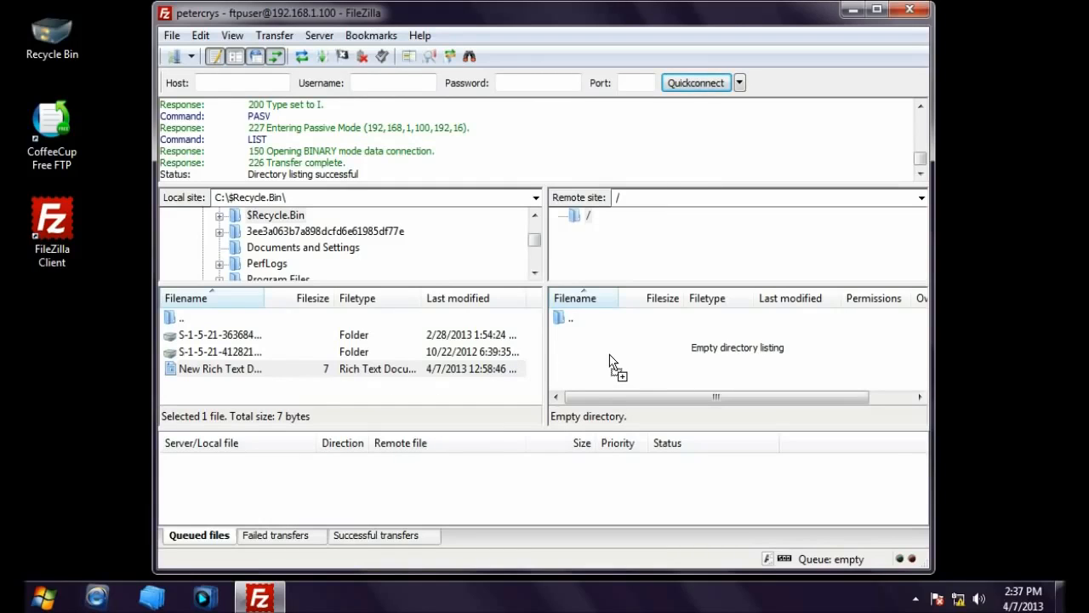
Step: Upload New Rich Text Document to the server root with the password; it fails with 550 Access is denied
{"action": "left_click_drag", "start_coordinate": [610, 357], "coordinate": [609, 354]}
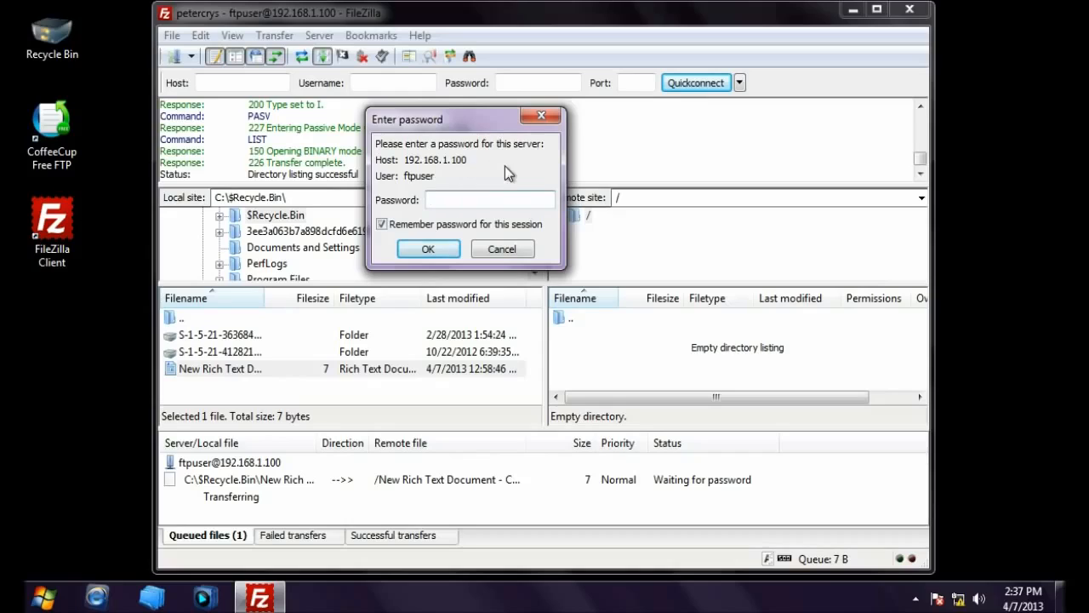
{"action": "left_click", "coordinate": [384, 225]}
{"action": "left_click", "coordinate": [466, 200]}
{"action": "key", "text": "ctrl+v"}
{"action": "left_click", "coordinate": [428, 249]}
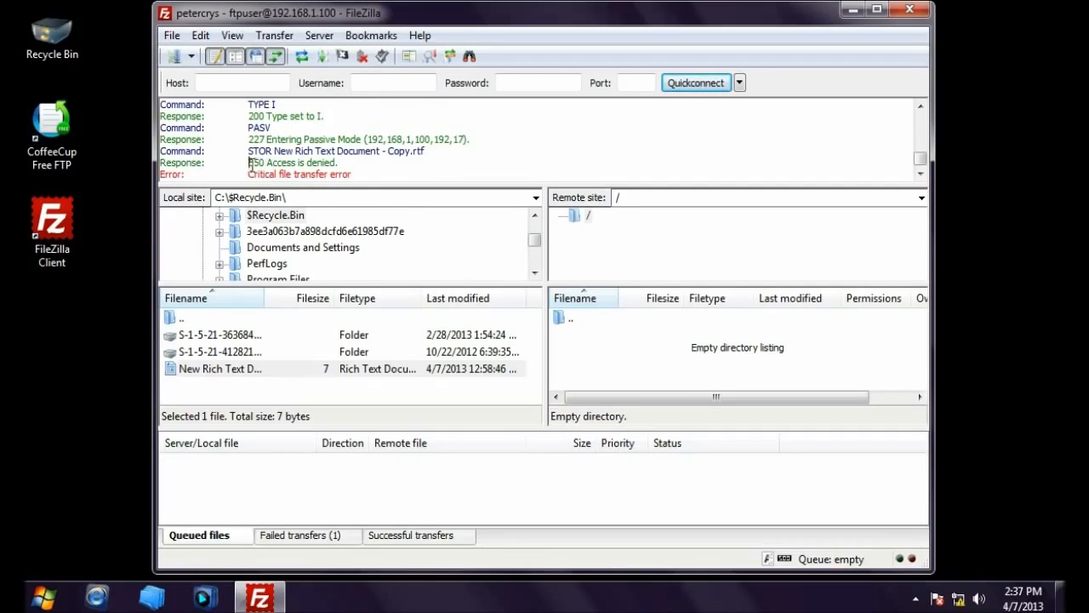
{"action": "left_click_drag", "start_coordinate": [249, 161], "coordinate": [342, 163]}
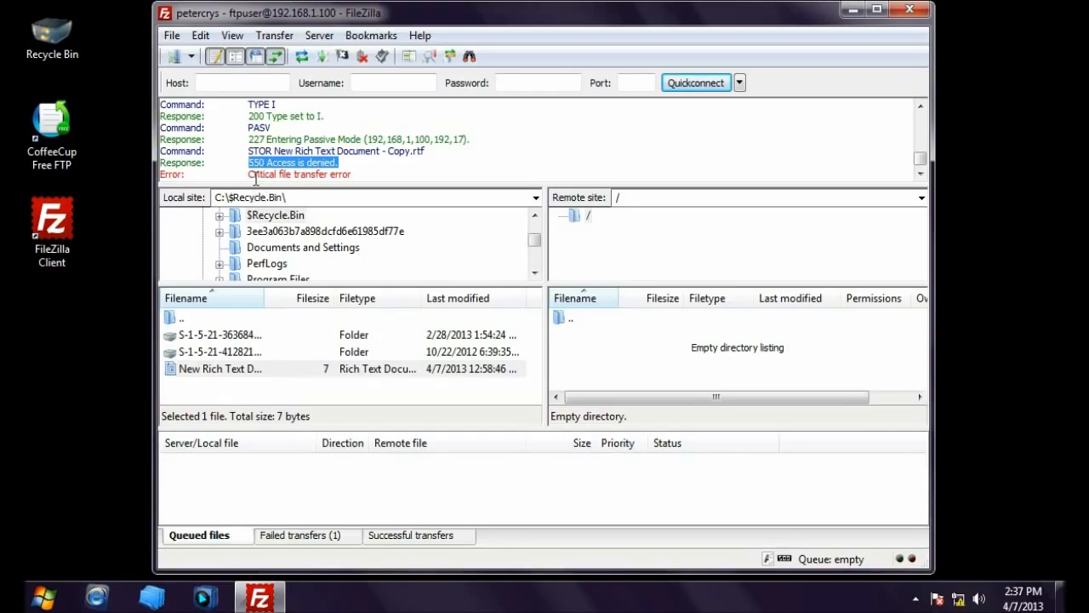
{"action": "left_click_drag", "start_coordinate": [250, 175], "coordinate": [373, 175]}
{"action": "left_click", "coordinate": [361, 172]}
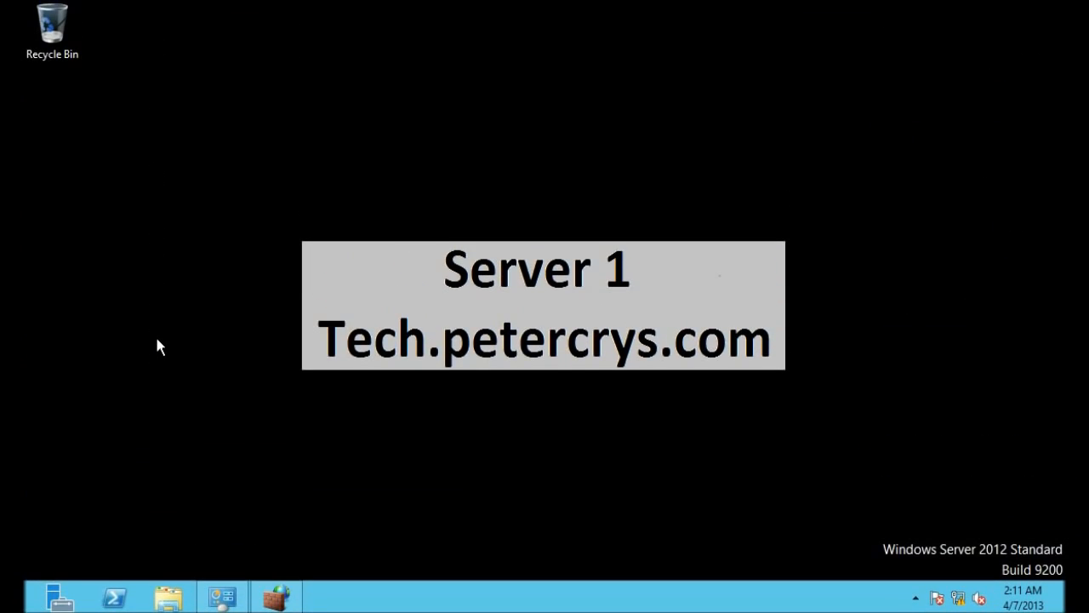
Step: Close the advanced firewall and Windows Firewall windows on the server
{"action": "left_click", "coordinate": [274, 598]}
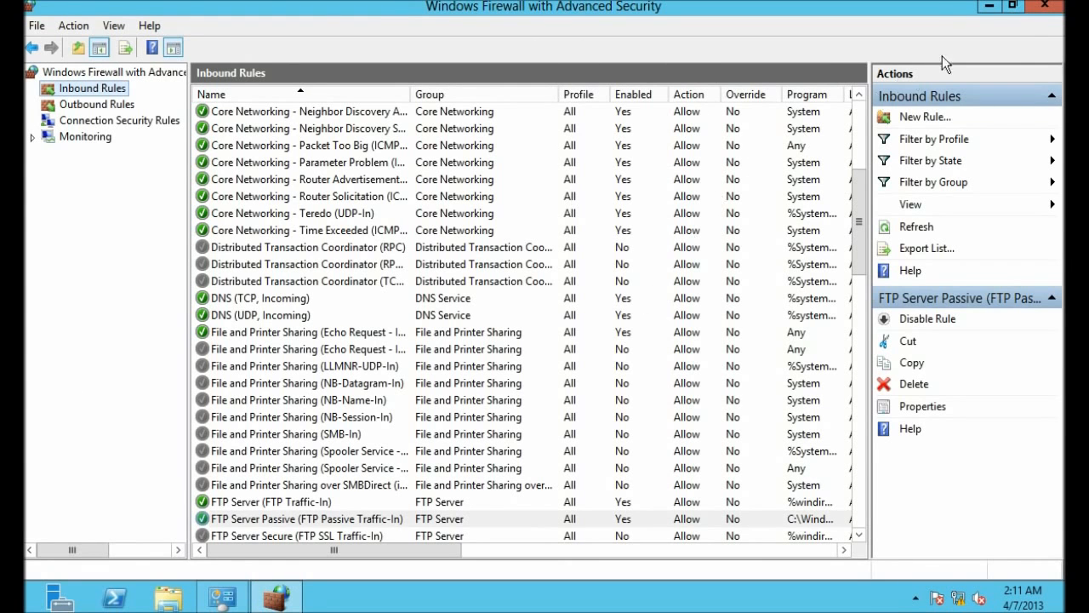
{"action": "left_click", "coordinate": [1045, 7]}
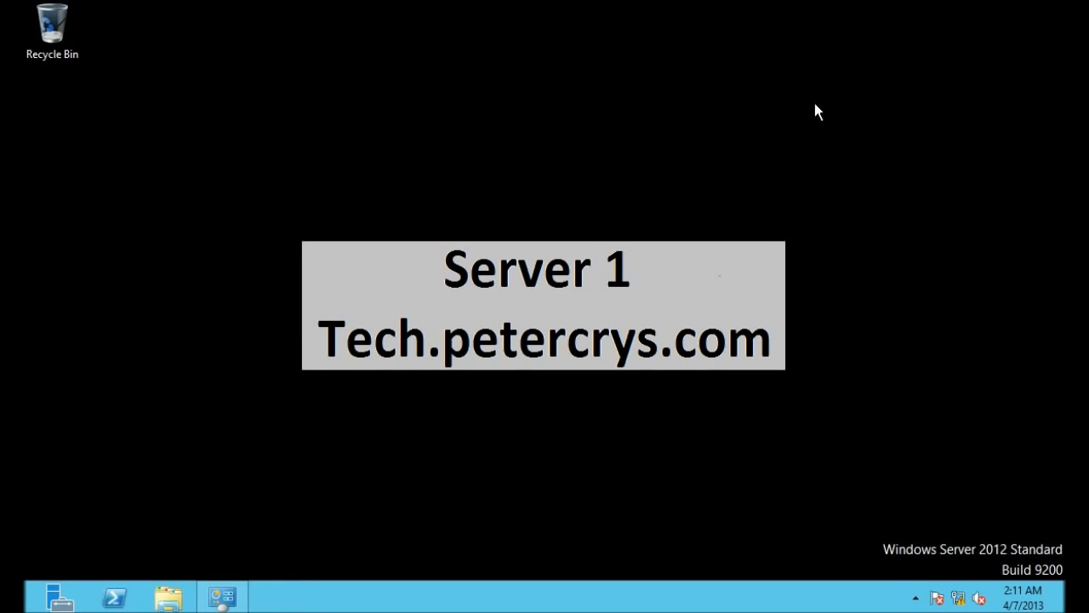
{"action": "left_click", "coordinate": [223, 597]}
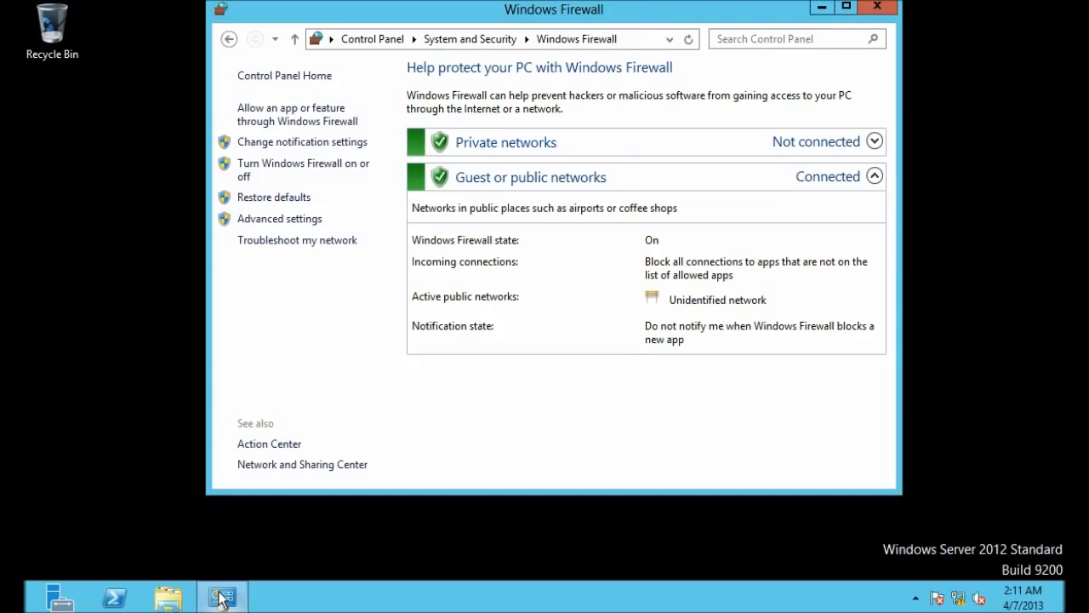
{"action": "left_click", "coordinate": [880, 9]}
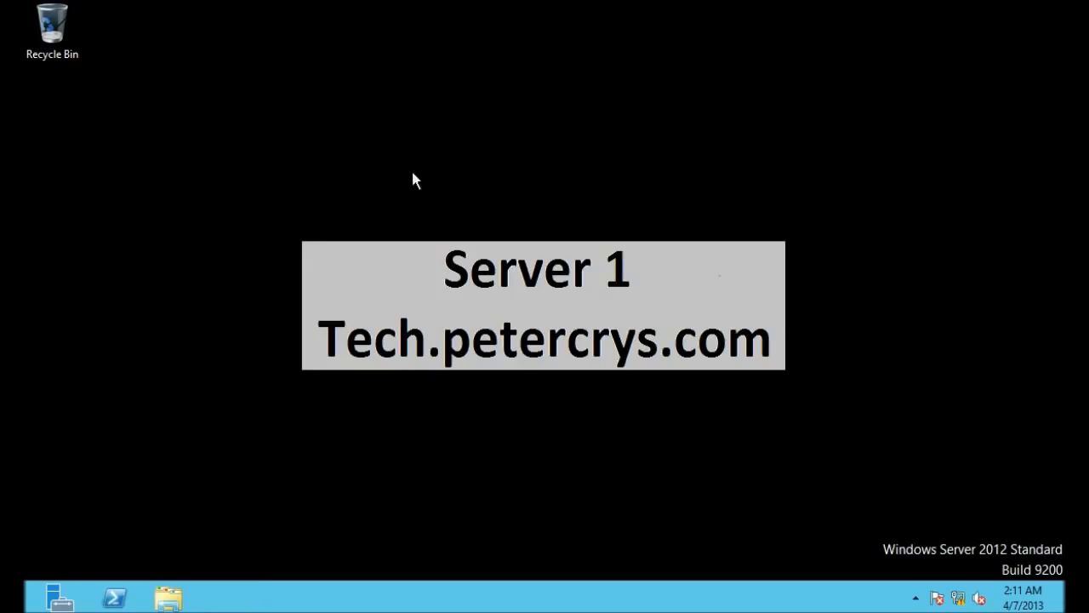
Step: Browse in File Explorer to C:\inetpub\SITES\Default FTP
{"action": "left_click", "coordinate": [168, 601]}
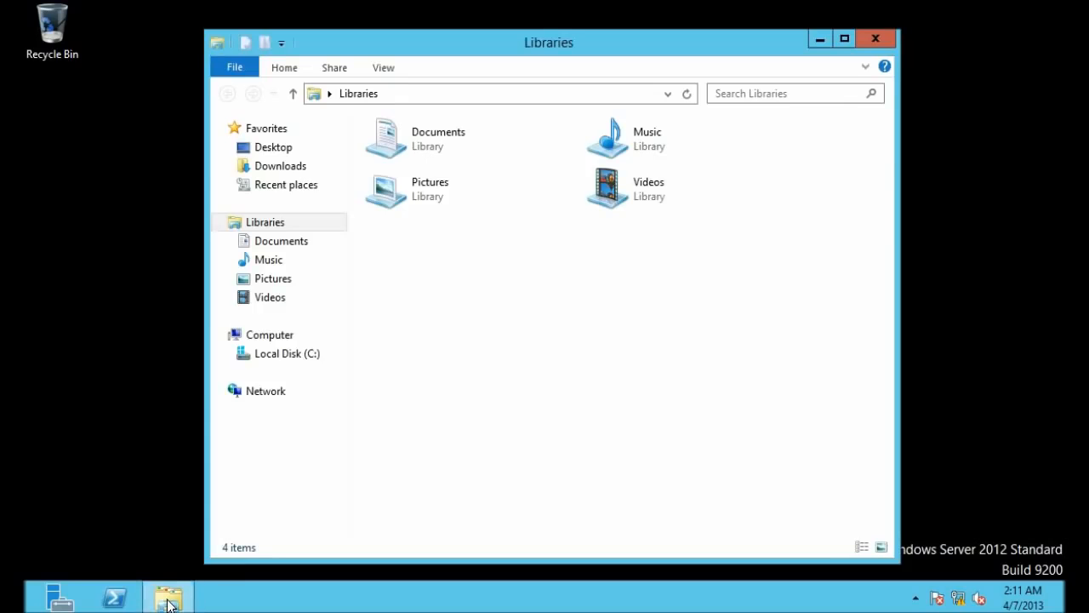
{"action": "left_click", "coordinate": [280, 357]}
{"action": "double_click", "coordinate": [394, 147]}
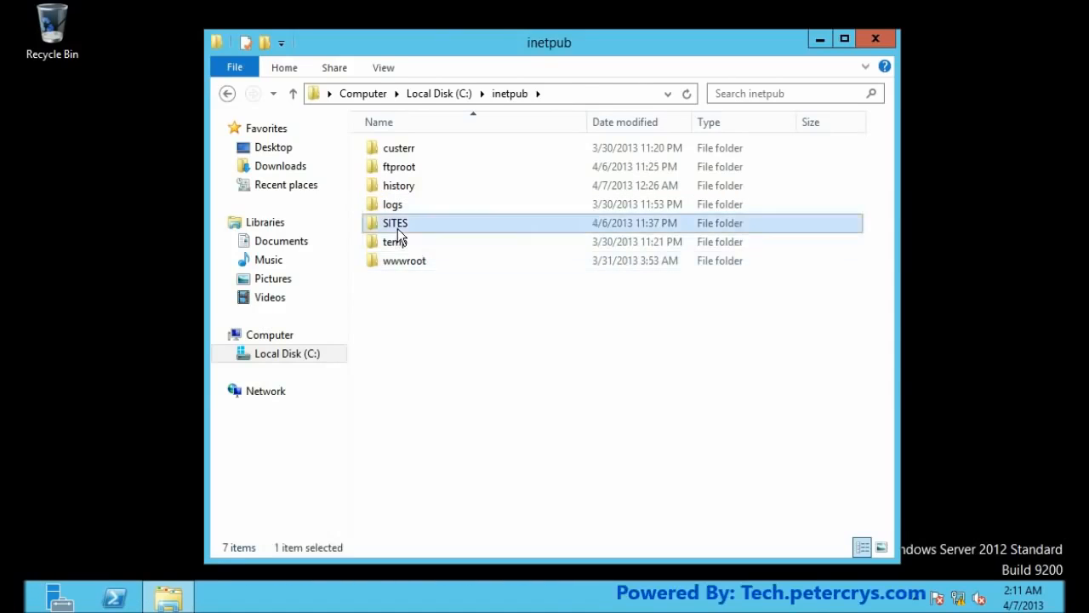
{"action": "double_click", "coordinate": [396, 225]}
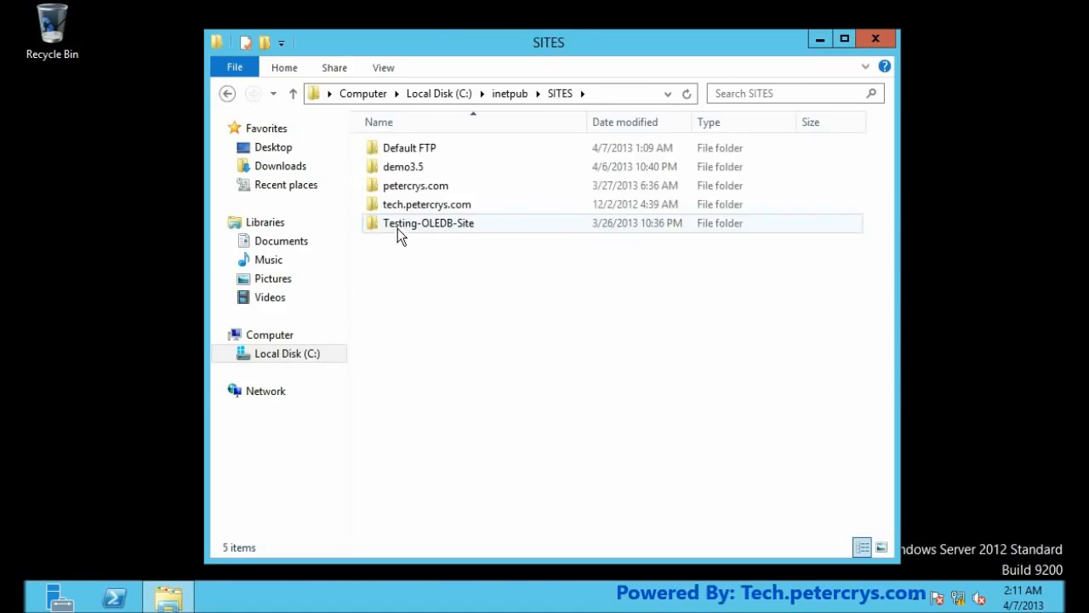
{"action": "double_click", "coordinate": [412, 150]}
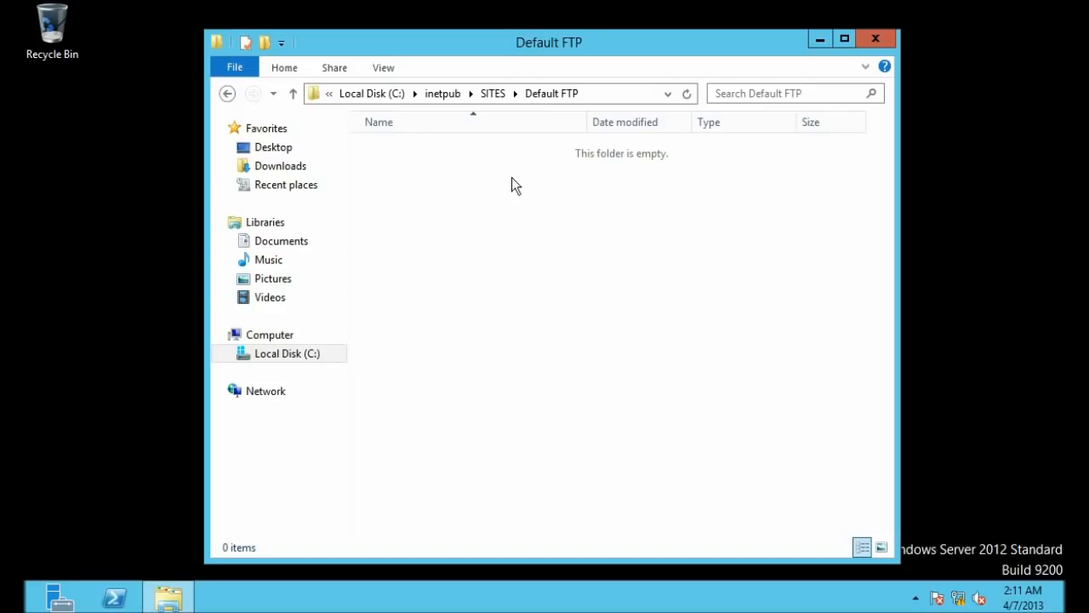
Step: Create a New Text Document in the Default FTP folder
{"action": "right_click", "coordinate": [457, 173]}
{"action": "left_click", "coordinate": [418, 160]}
{"action": "right_click", "coordinate": [419, 157]}
{"action": "mouse_move", "coordinate": [488, 369]}
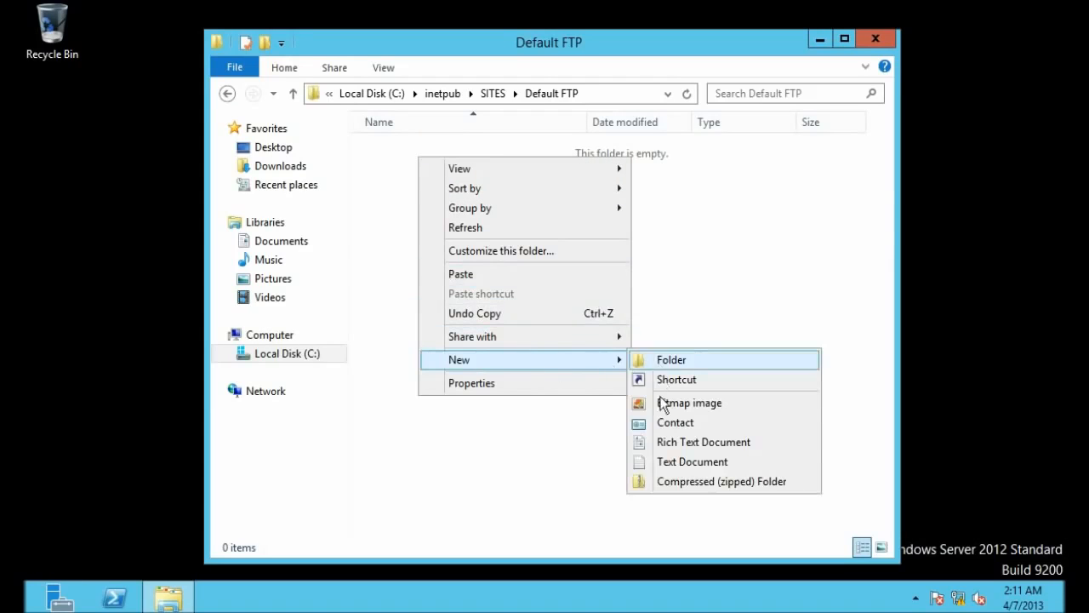
{"action": "left_click", "coordinate": [667, 459]}
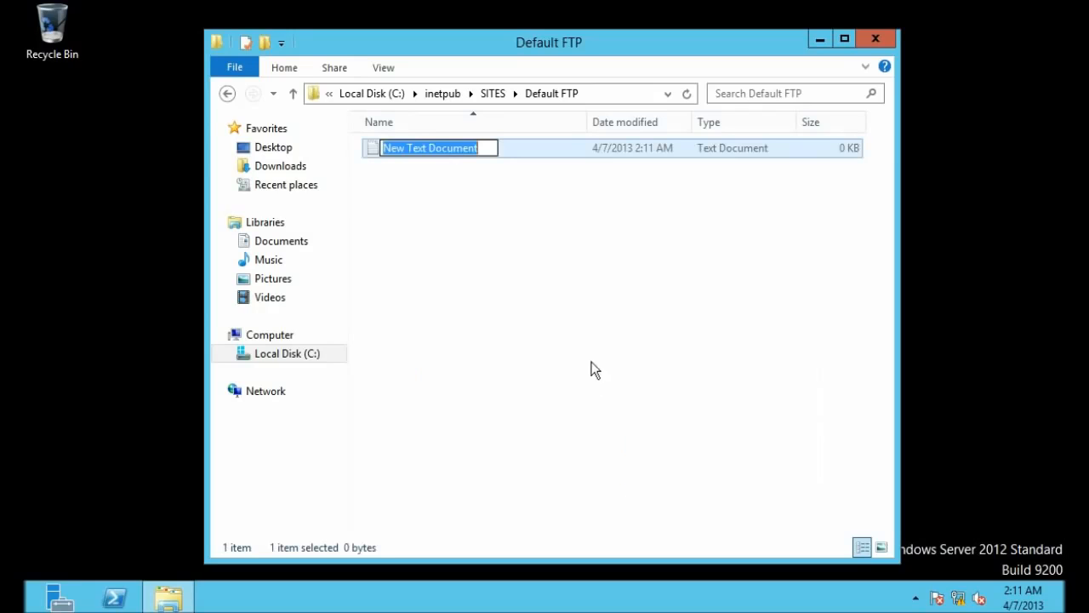
{"action": "left_click", "coordinate": [561, 332]}
Step: Add a New Rich Text Document beside it, then bring up Server Manager
{"action": "right_click", "coordinate": [401, 198]}
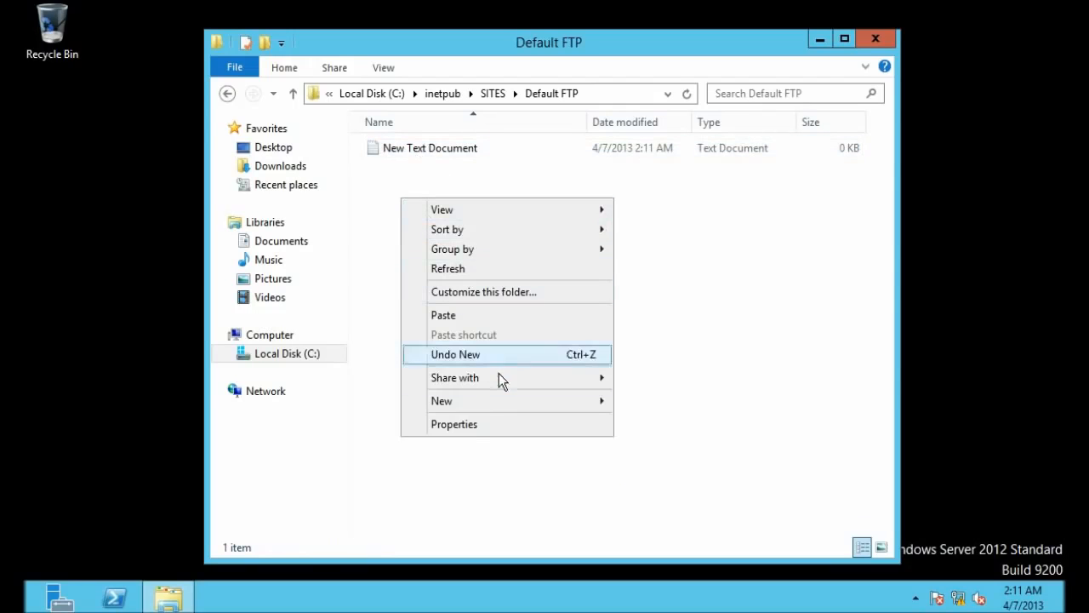
{"action": "mouse_move", "coordinate": [532, 399]}
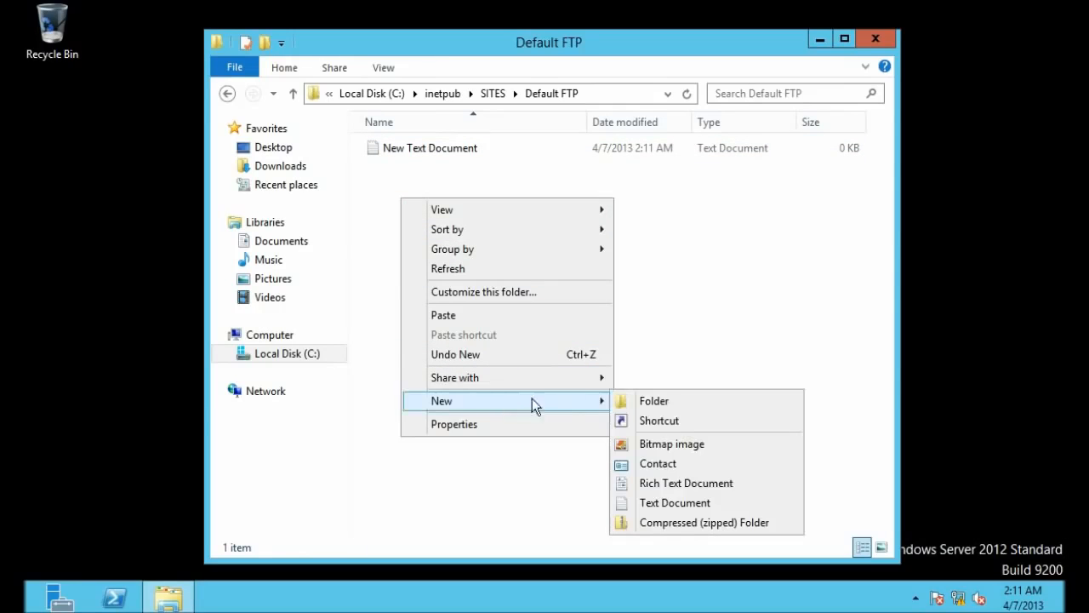
{"action": "left_click", "coordinate": [640, 484]}
{"action": "left_click", "coordinate": [533, 276]}
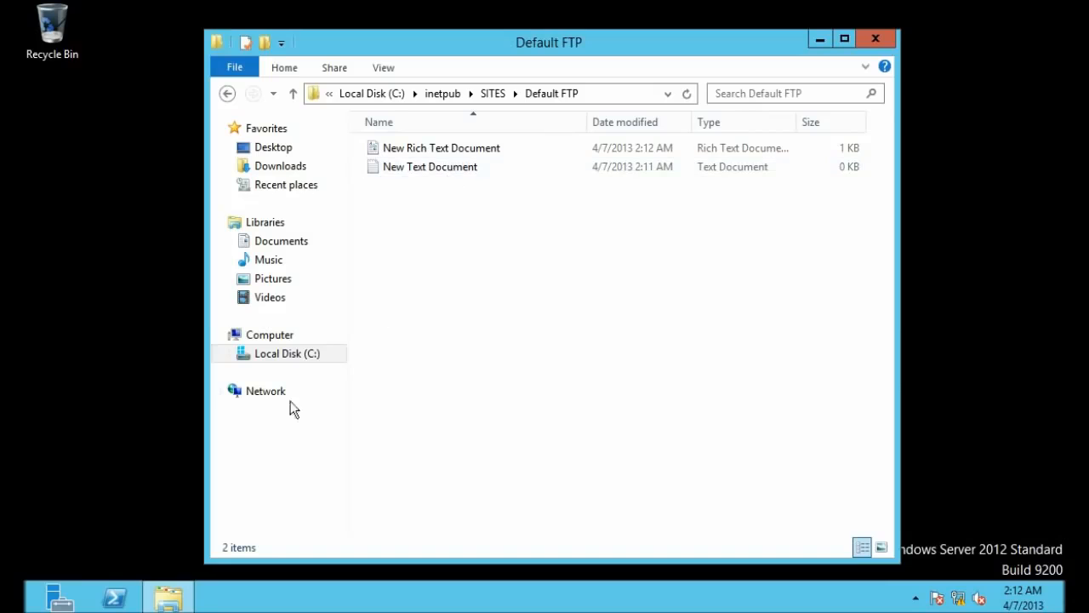
{"action": "left_click", "coordinate": [168, 435]}
{"action": "left_click", "coordinate": [63, 597]}
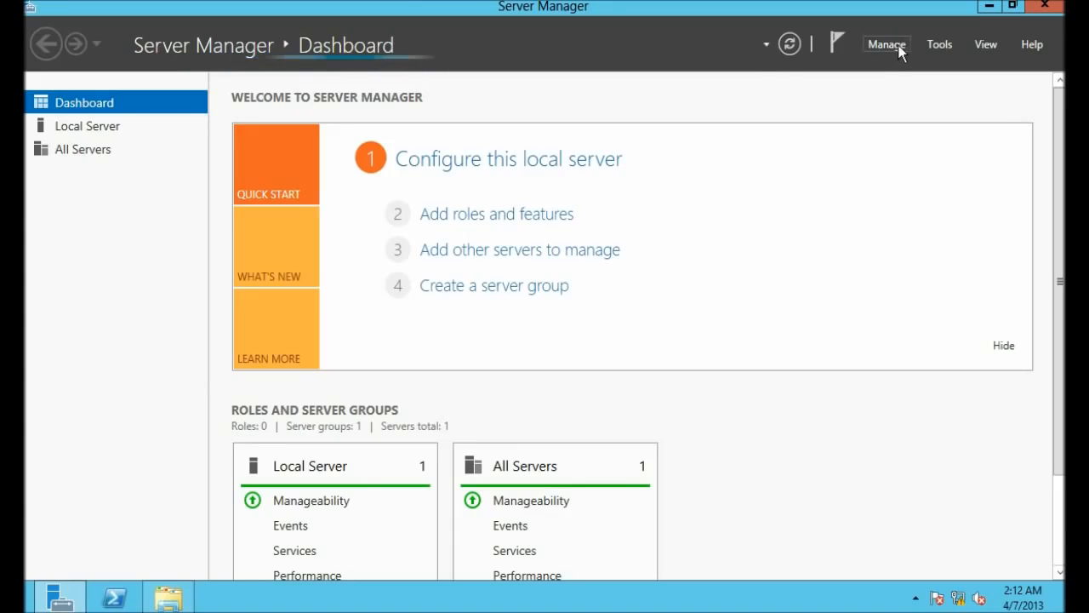
Step: Launch IIS Manager maximized and go to the Default FTP site under SERVER1 Sites
{"action": "left_click", "coordinate": [935, 47]}
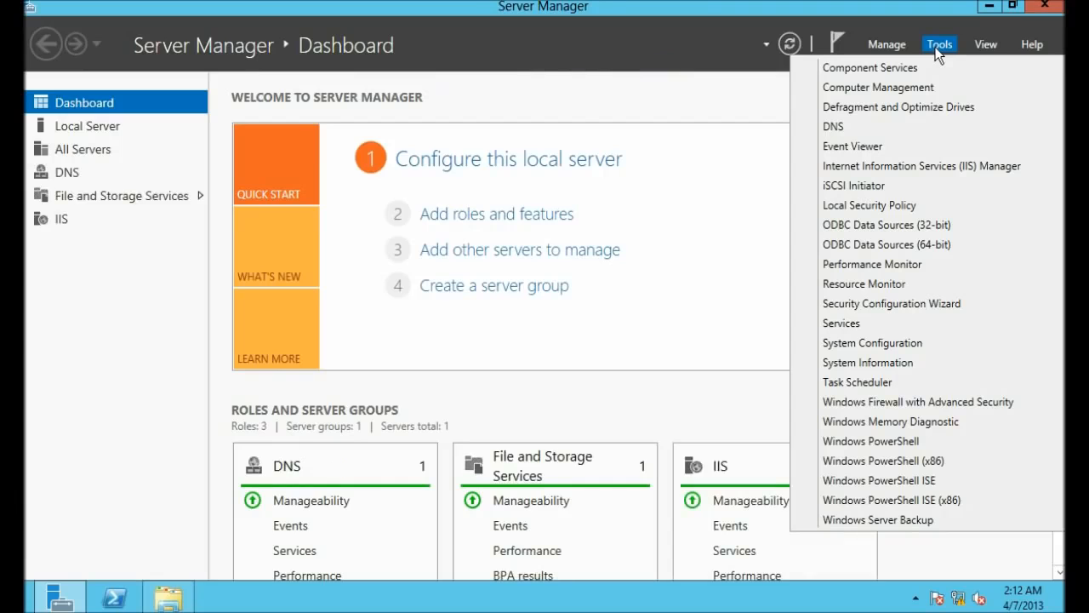
{"action": "left_click", "coordinate": [946, 165]}
{"action": "left_click", "coordinate": [1026, 18]}
{"action": "left_click", "coordinate": [990, 5]}
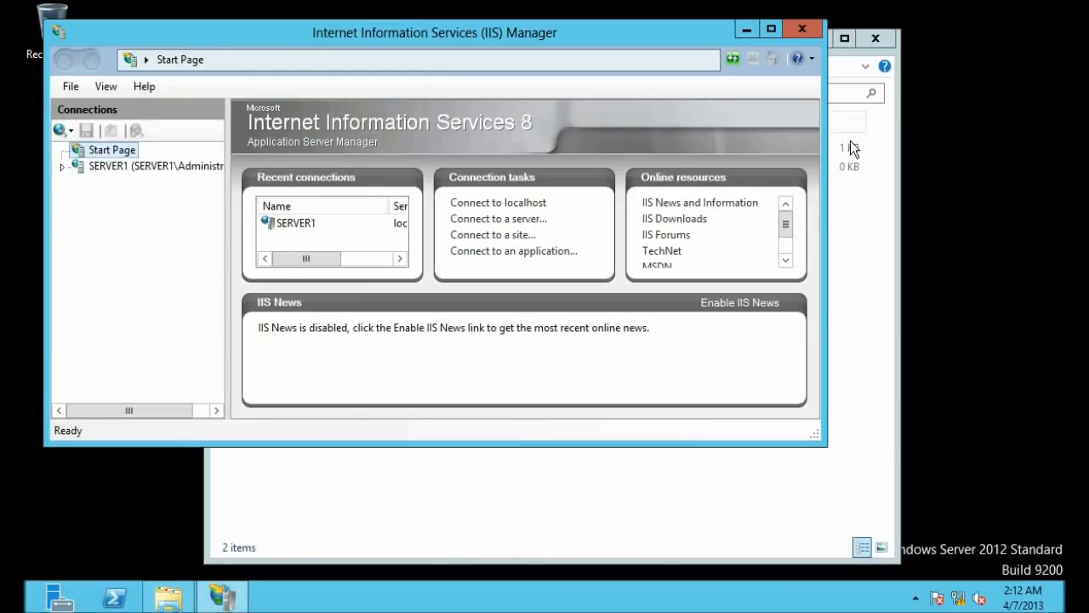
{"action": "double_click", "coordinate": [403, 28]}
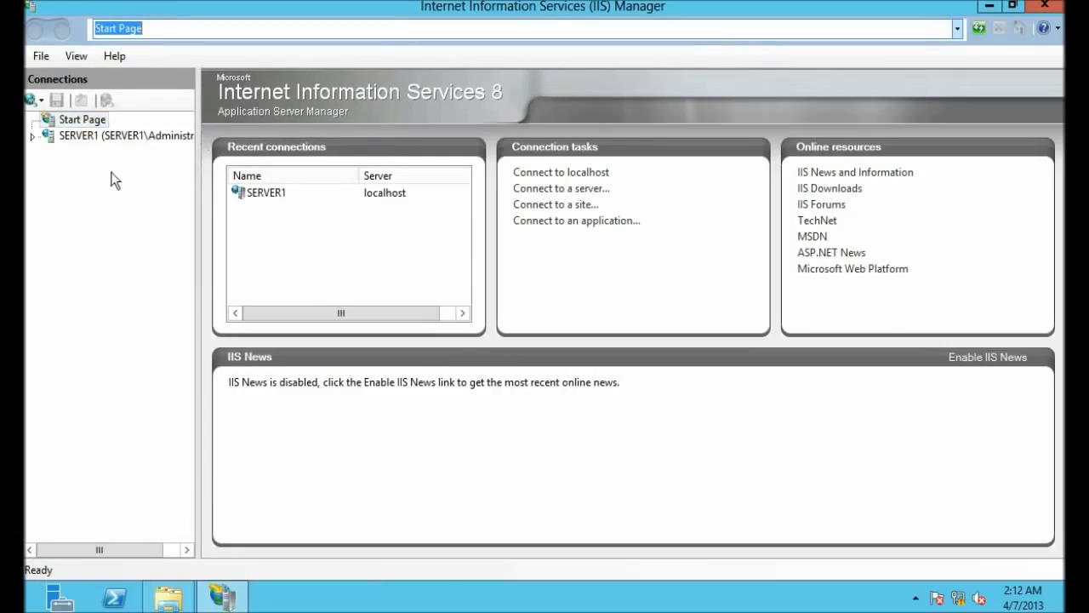
{"action": "left_click", "coordinate": [36, 133]}
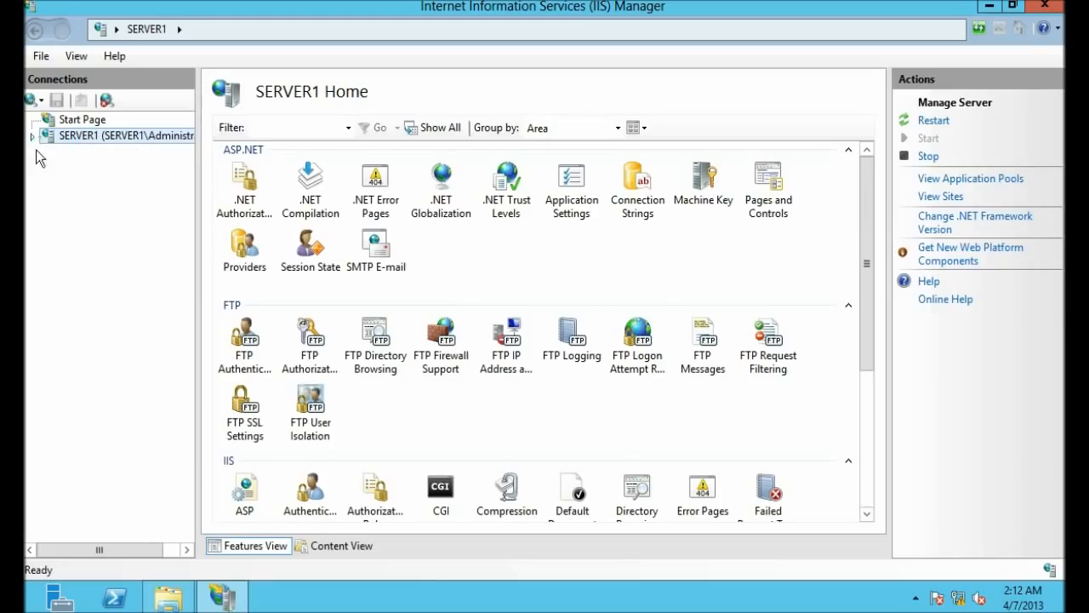
{"action": "left_click", "coordinate": [49, 169]}
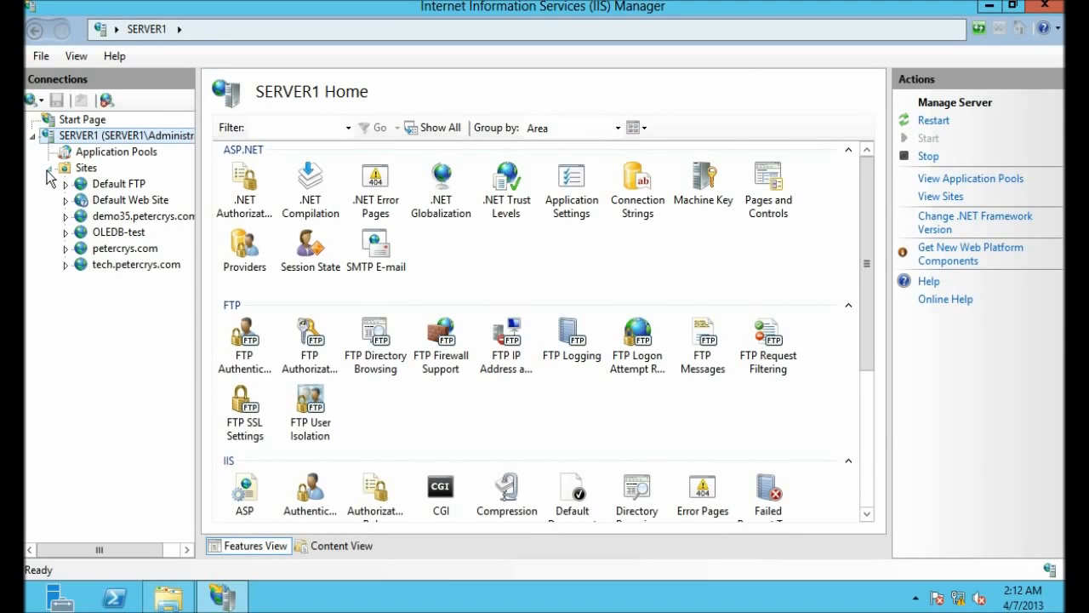
{"action": "left_click", "coordinate": [81, 169]}
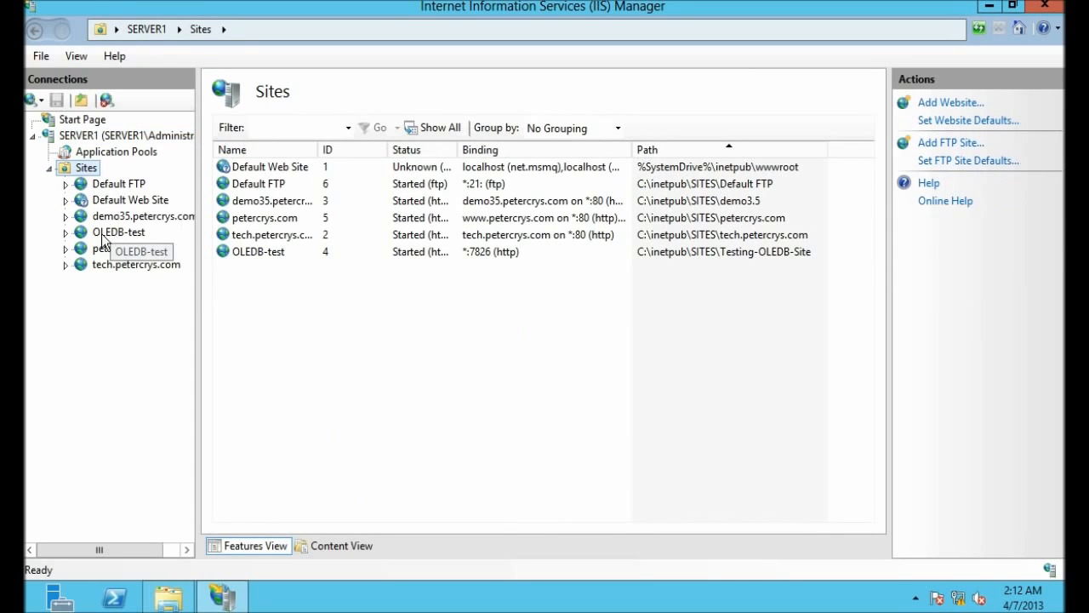
{"action": "left_click", "coordinate": [109, 186]}
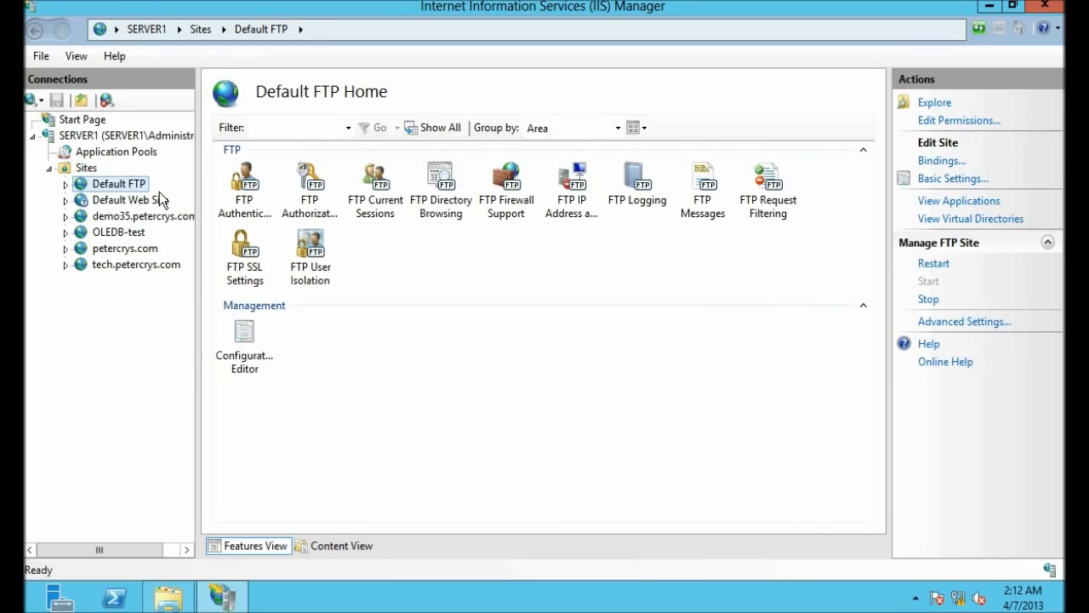
Step: Edit the ftpuser Allow rule in FTP Authorization Rules to grant Read and Write
{"action": "left_click", "coordinate": [311, 198]}
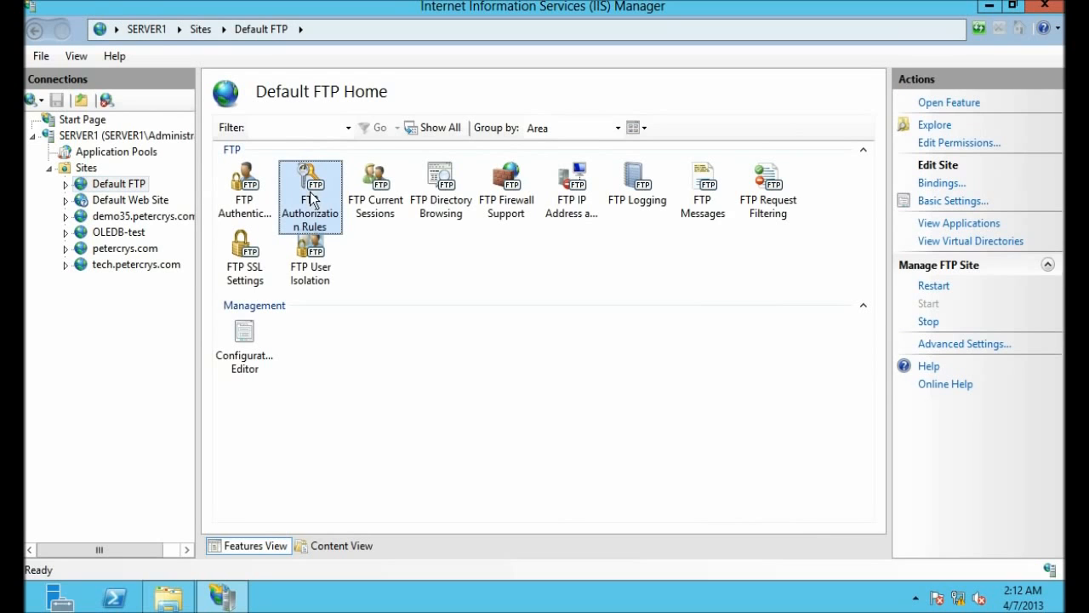
{"action": "double_click", "coordinate": [321, 196]}
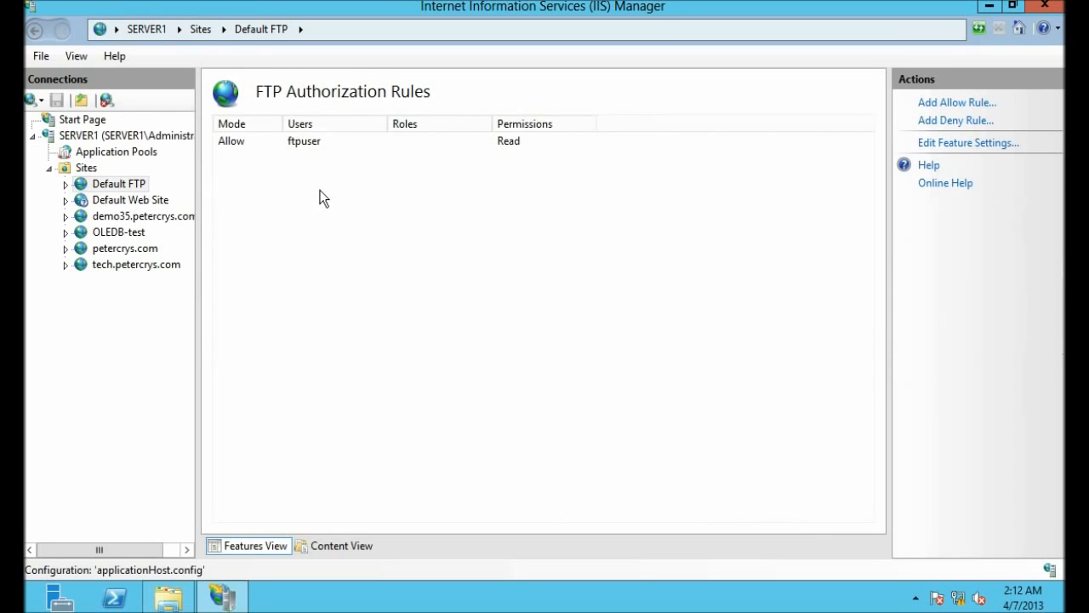
{"action": "left_click", "coordinate": [307, 143]}
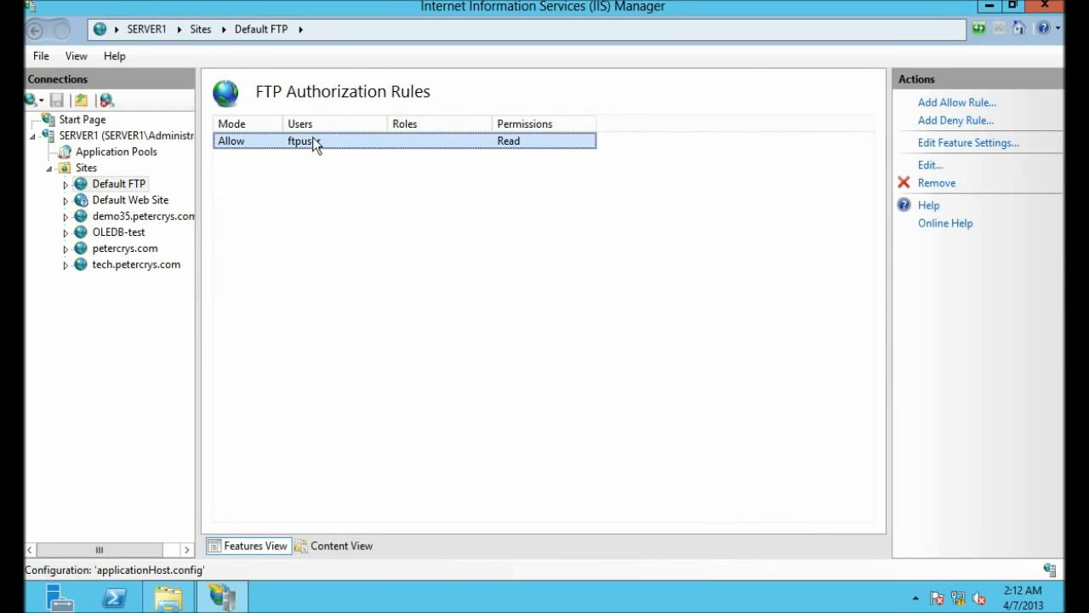
{"action": "double_click", "coordinate": [312, 141]}
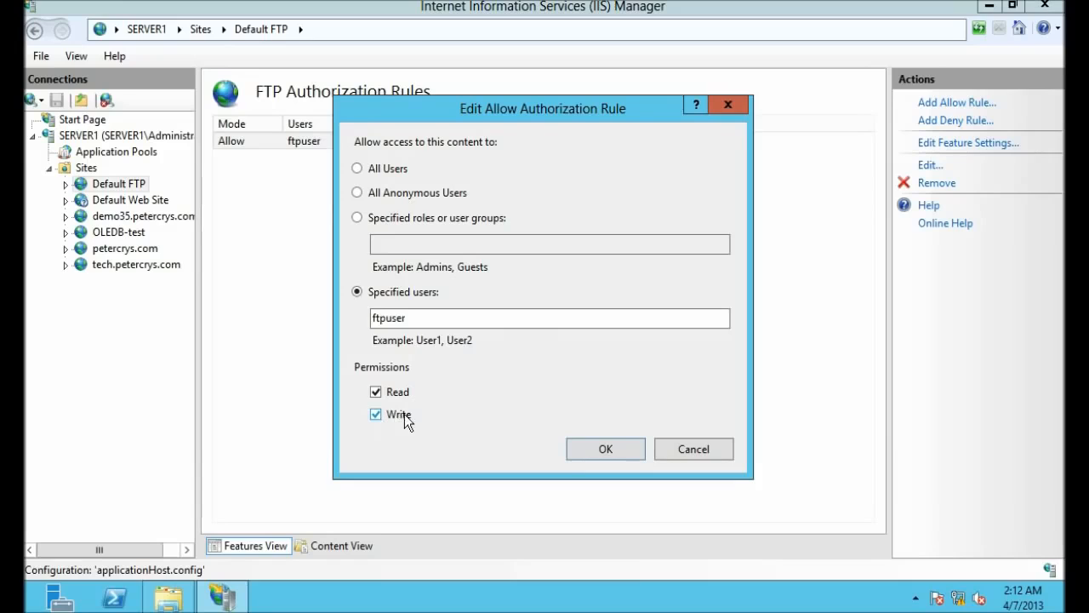
{"action": "left_click", "coordinate": [587, 449]}
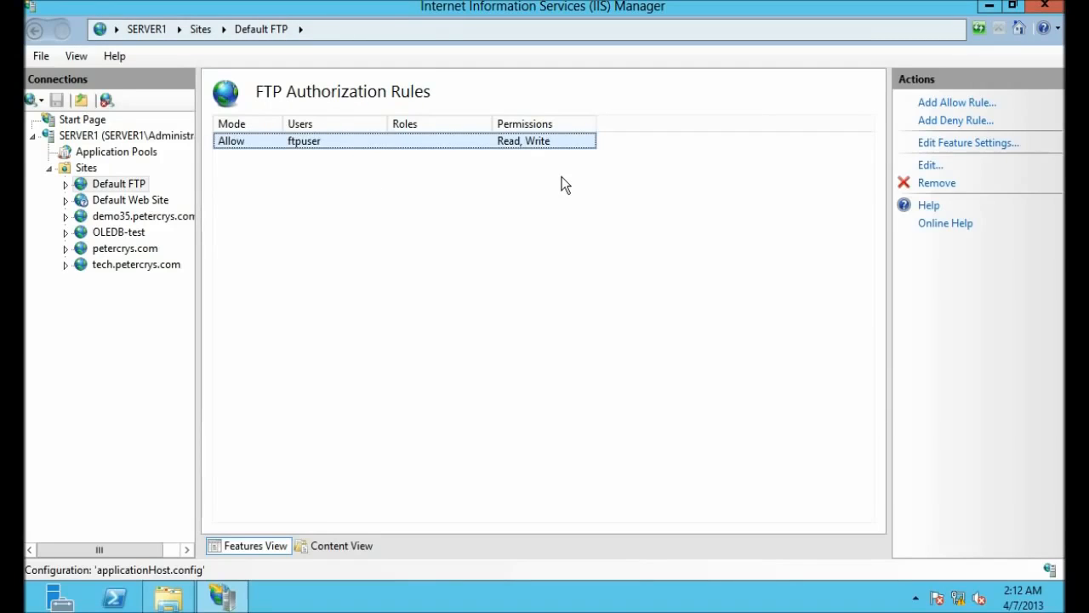
{"action": "left_click", "coordinate": [991, 8]}
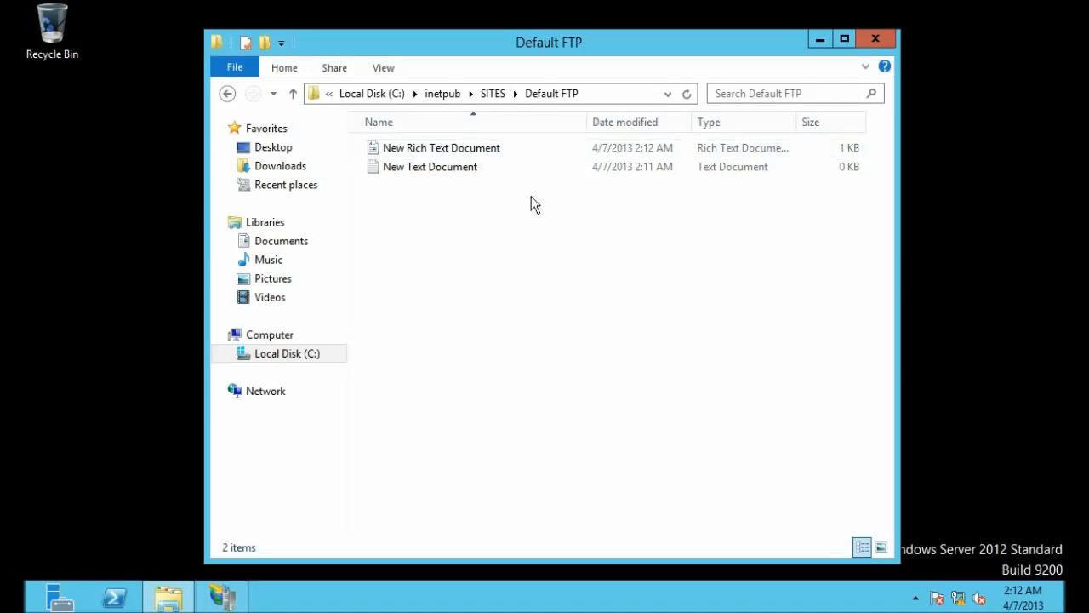
{"action": "left_click", "coordinate": [822, 38]}
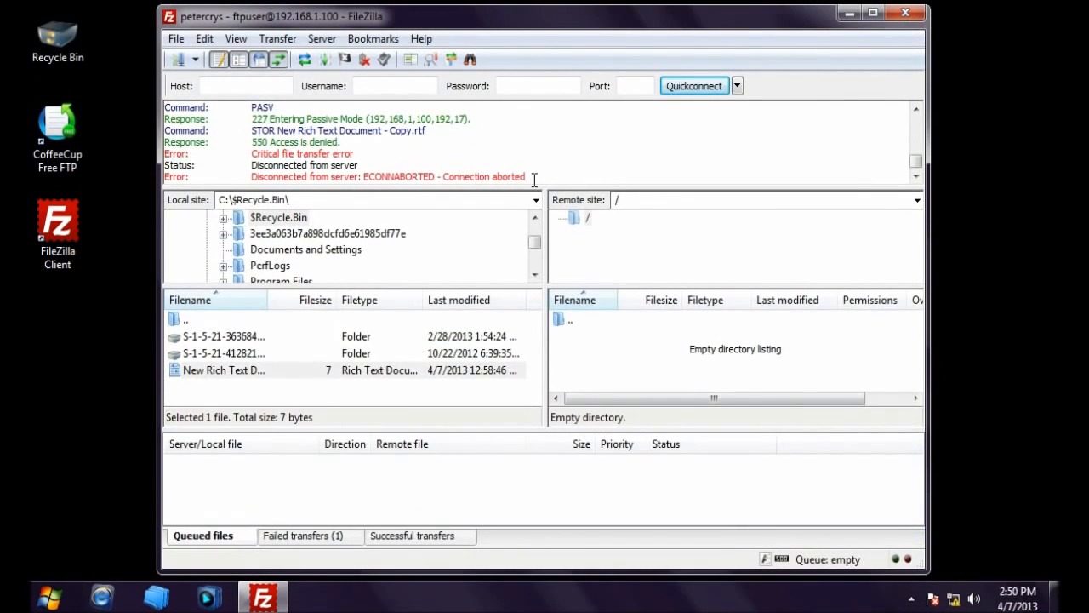
Step: Reconnect to the petercrys site with the account password, aborting the previous connection
{"action": "left_click_drag", "start_coordinate": [527, 177], "coordinate": [435, 183]}
{"action": "left_click", "coordinate": [529, 175]}
{"action": "left_click", "coordinate": [178, 60]}
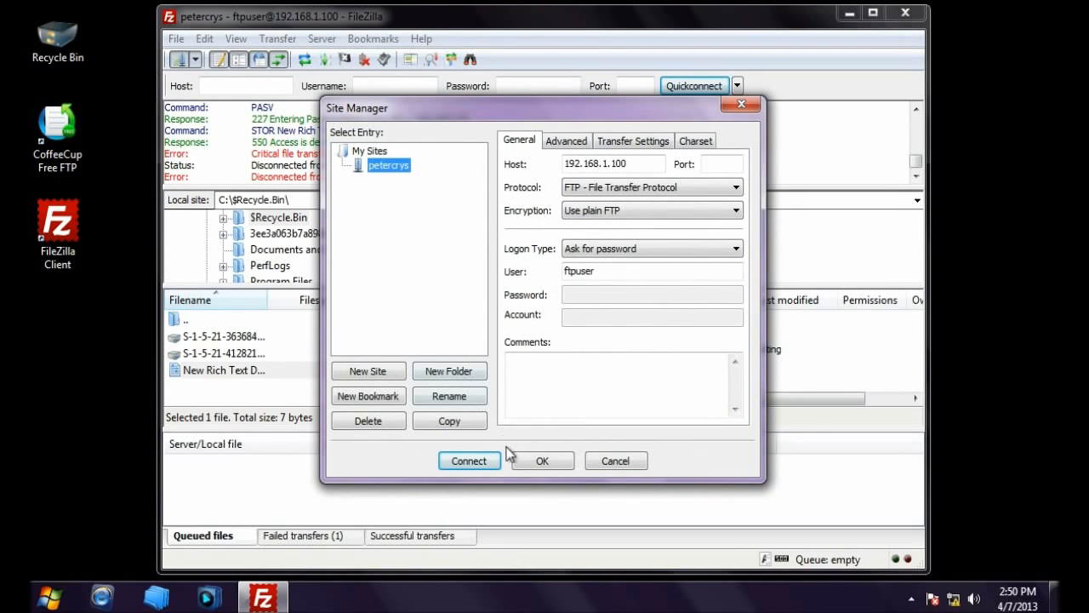
{"action": "left_click", "coordinate": [478, 462]}
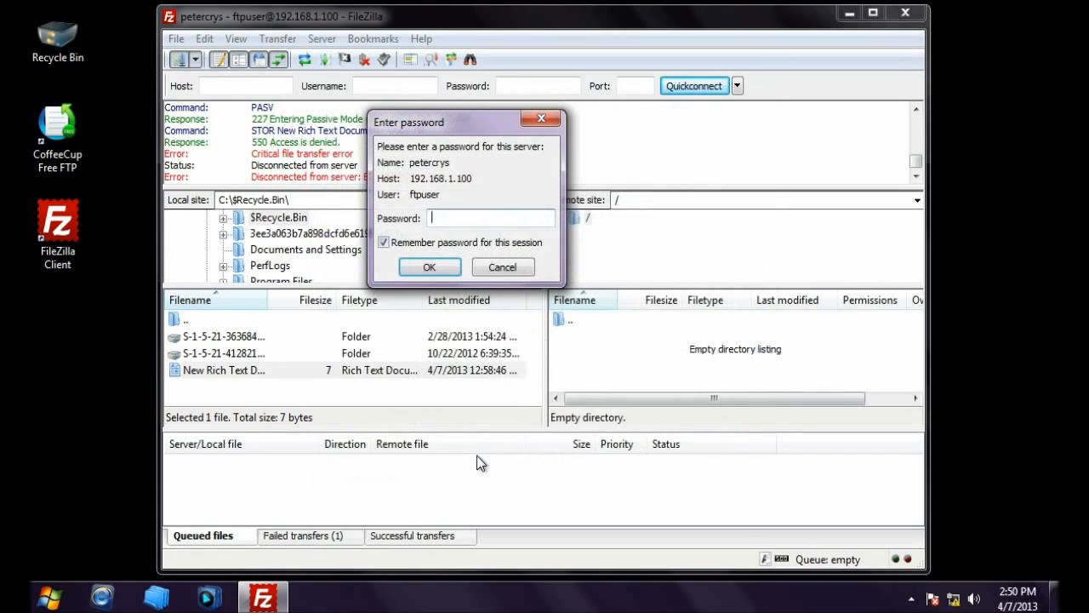
{"action": "left_click", "coordinate": [384, 242]}
{"action": "left_click", "coordinate": [449, 217]}
{"action": "type", "text": "password"}
{"action": "left_click", "coordinate": [438, 266]}
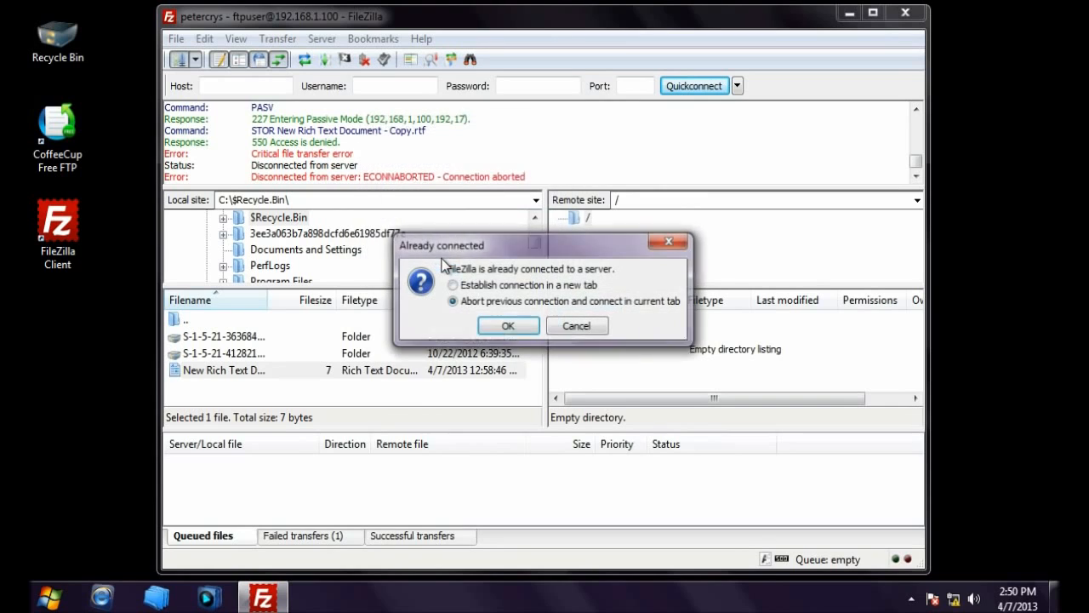
{"action": "left_click", "coordinate": [502, 328]}
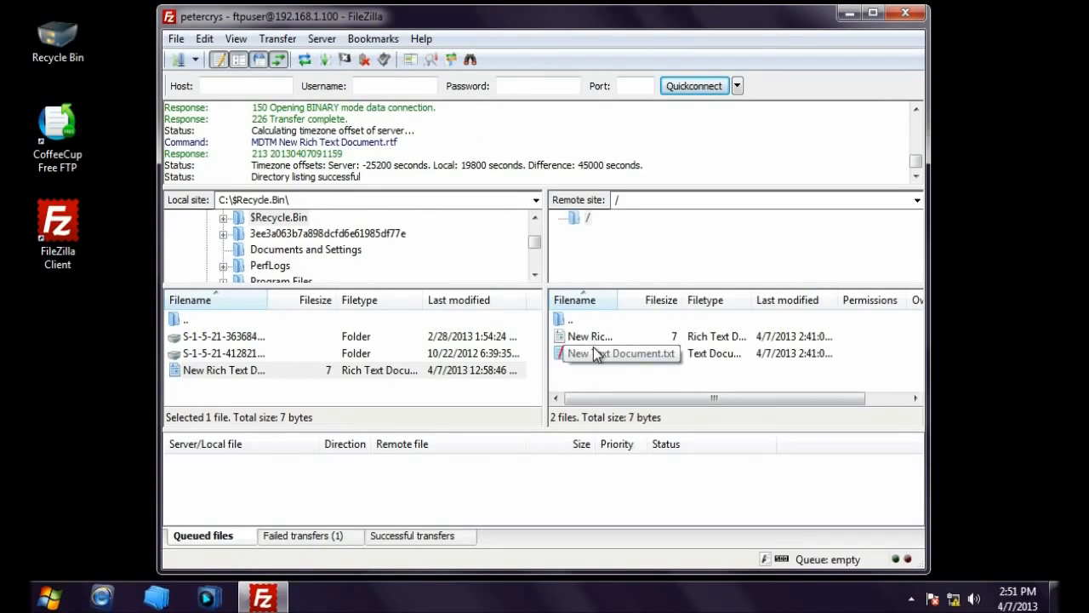
Step: Check the remote New Rich Text Document.rtf and New Text Document.txt entries
{"action": "left_click", "coordinate": [585, 338]}
{"action": "left_click", "coordinate": [585, 353]}
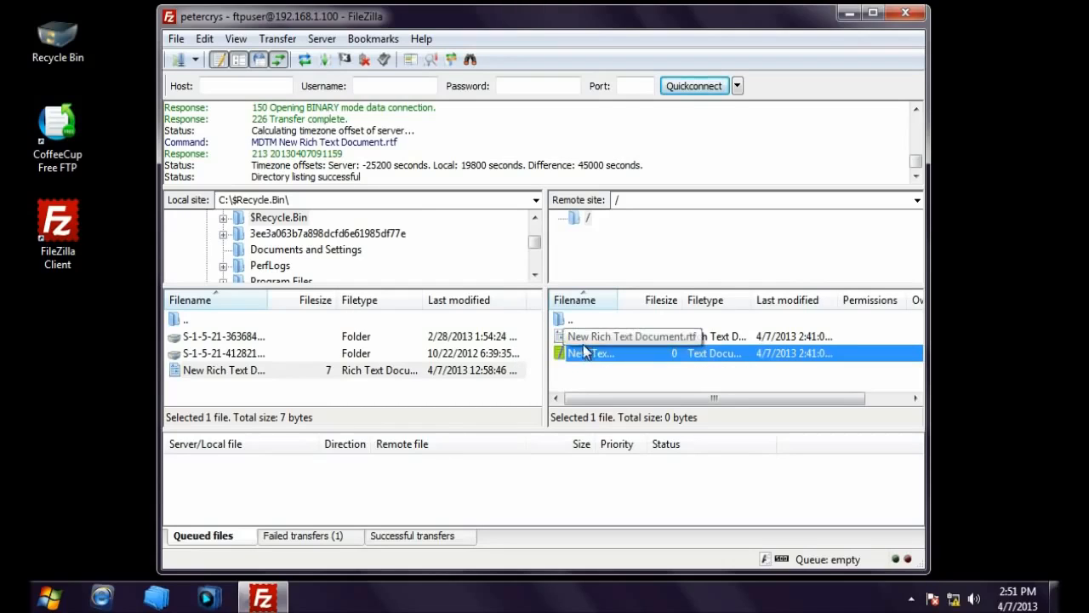
{"action": "left_click", "coordinate": [340, 388]}
Step: Retry uploading the local New Rich Text Document with the password; refused with 550 Access is denied
{"action": "left_click", "coordinate": [206, 375]}
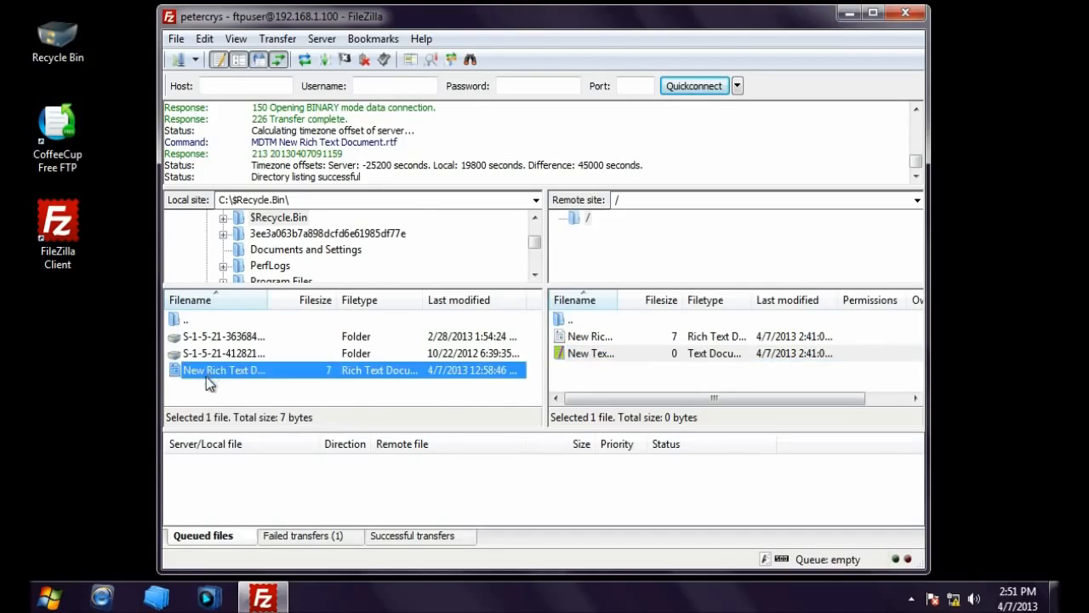
{"action": "left_click_drag", "start_coordinate": [179, 378], "coordinate": [237, 375]}
{"action": "left_click_drag", "start_coordinate": [218, 370], "coordinate": [612, 385]}
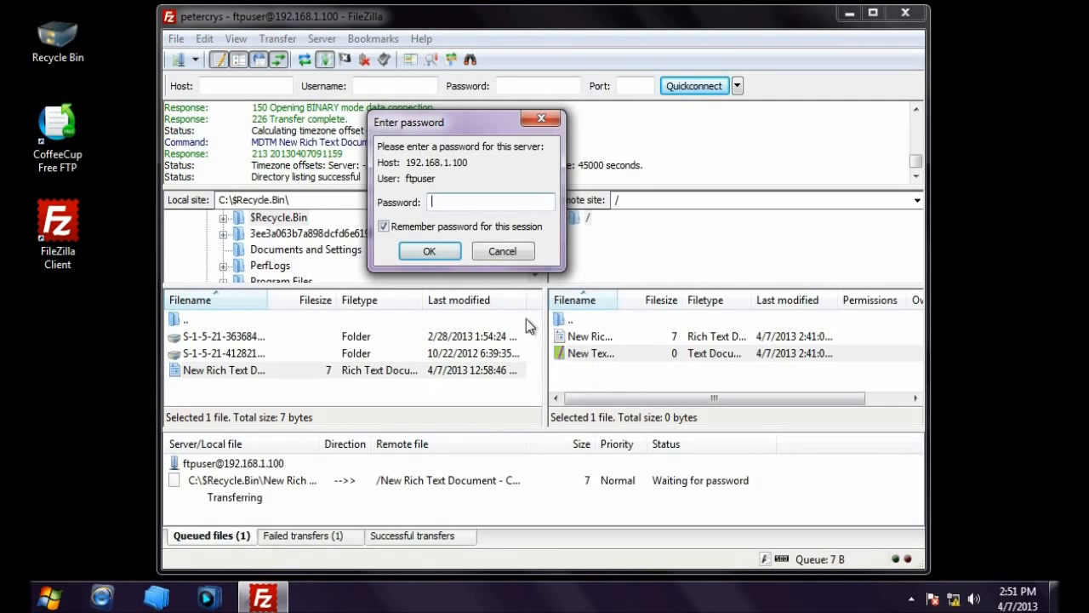
{"action": "left_click", "coordinate": [384, 229]}
{"action": "left_click", "coordinate": [510, 204]}
{"action": "type", "text": "**********"}
{"action": "left_click", "coordinate": [430, 252]}
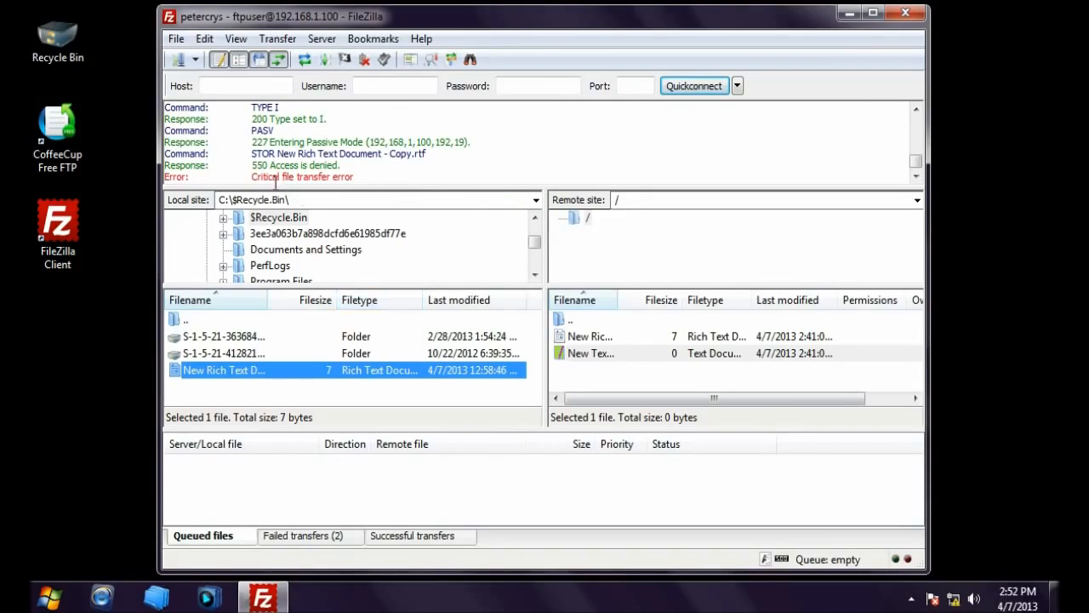
{"action": "left_click_drag", "start_coordinate": [253, 167], "coordinate": [349, 166]}
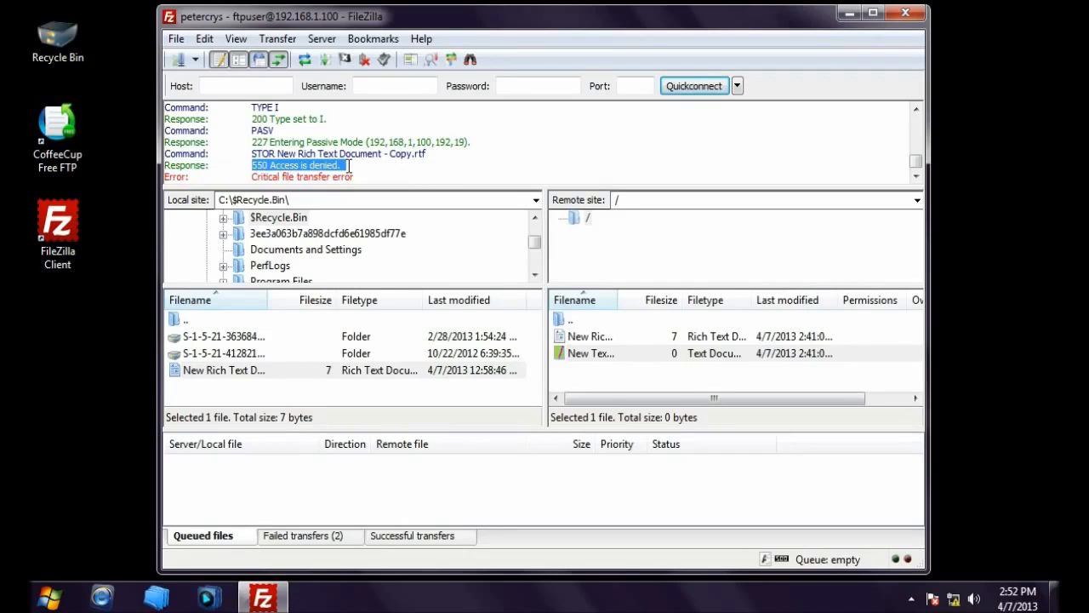
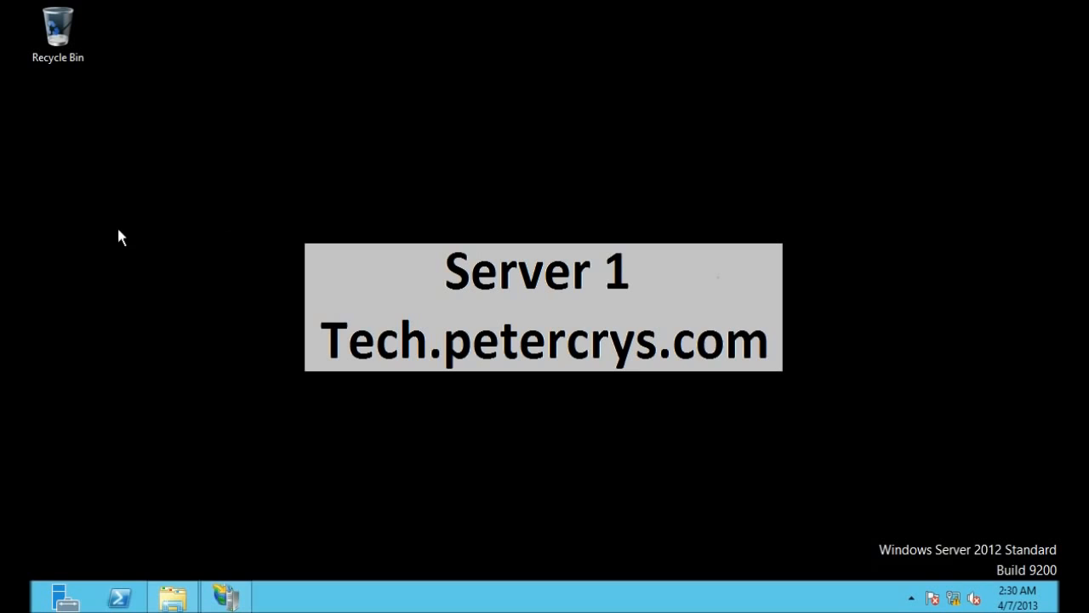
Step: Restore Explorer, go up from Default FTP to C:\inetpub\SITES, and select the Default FTP folder
{"action": "left_click", "coordinate": [173, 606]}
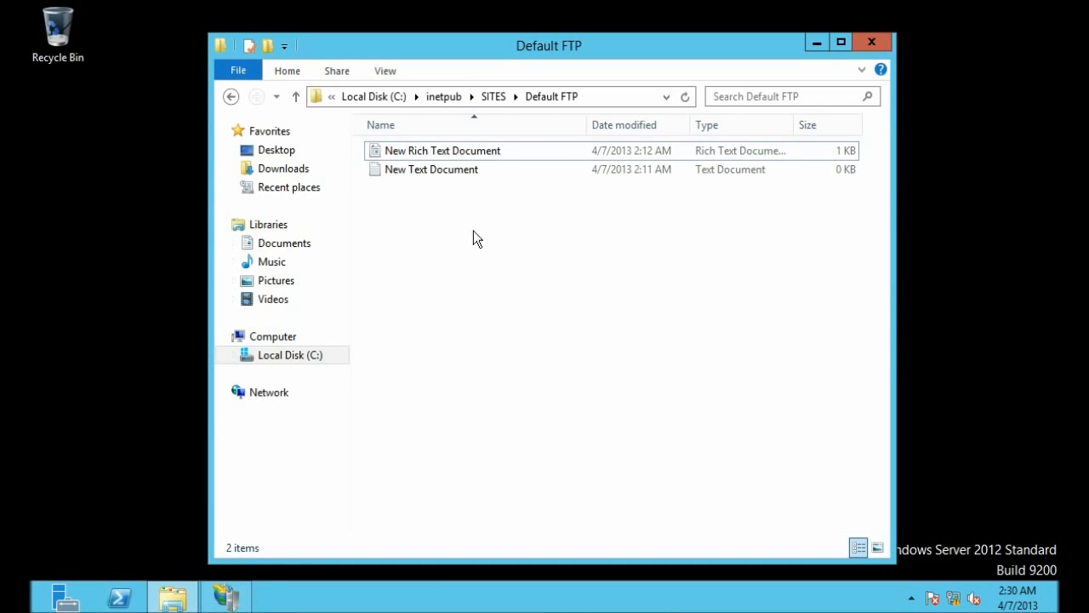
{"action": "left_click", "coordinate": [614, 98]}
{"action": "left_click", "coordinate": [554, 97]}
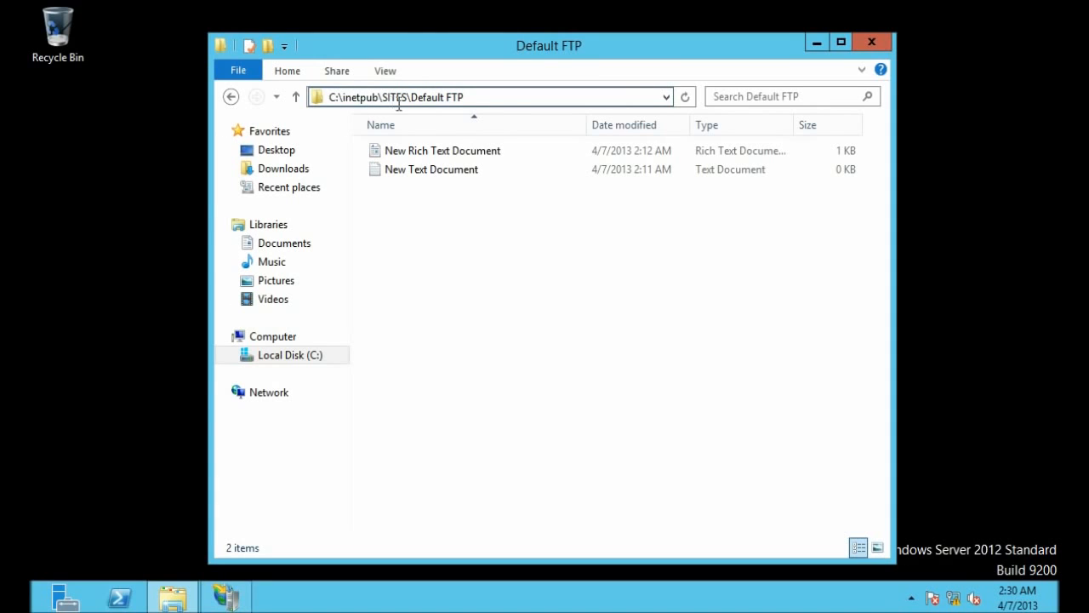
{"action": "left_click", "coordinate": [480, 232]}
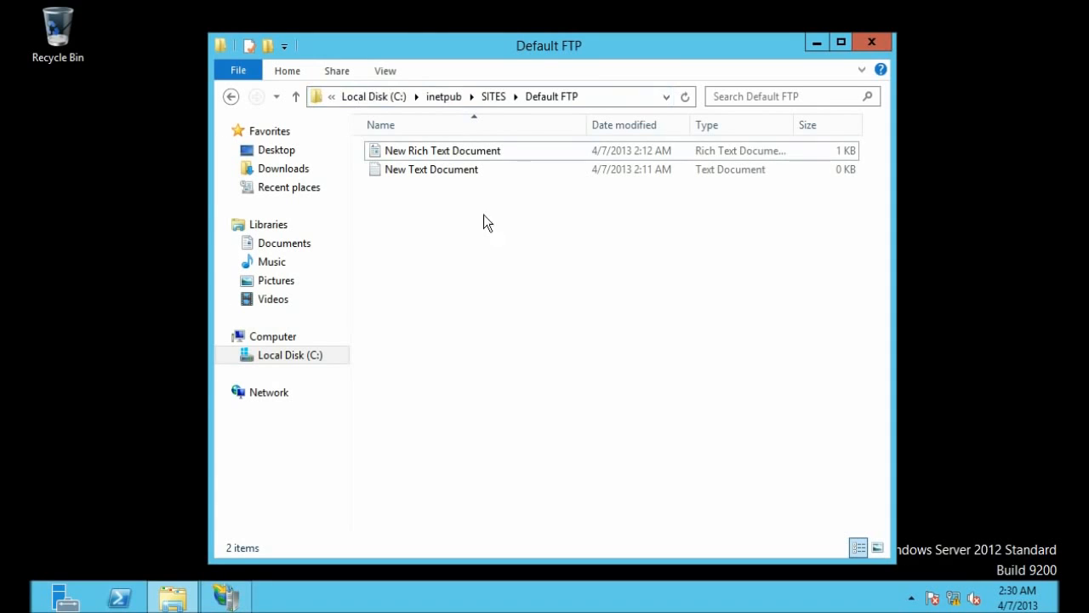
{"action": "left_click", "coordinate": [495, 100]}
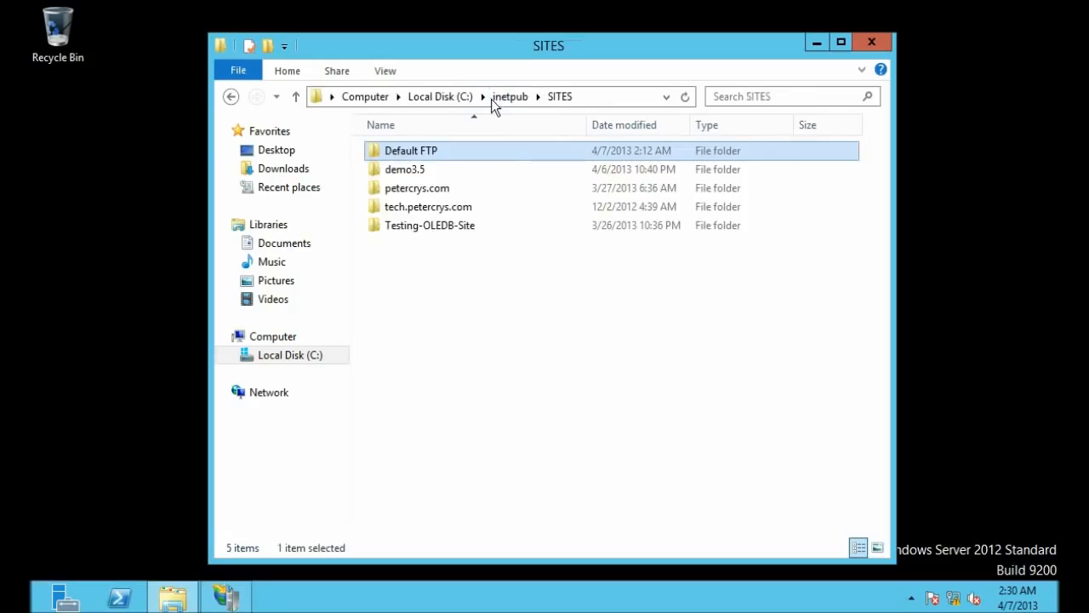
{"action": "left_click", "coordinate": [492, 343]}
{"action": "left_click", "coordinate": [396, 153]}
Step: Open the Default FTP folder's Properties and bring up its editable Security permissions list
{"action": "right_click", "coordinate": [423, 153]}
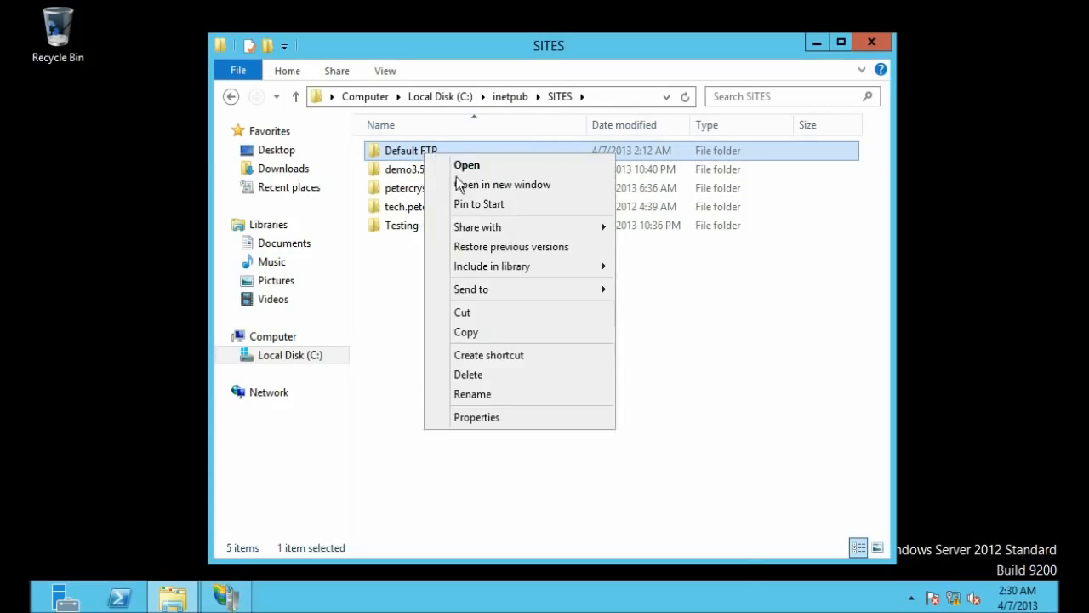
{"action": "left_click", "coordinate": [479, 417]}
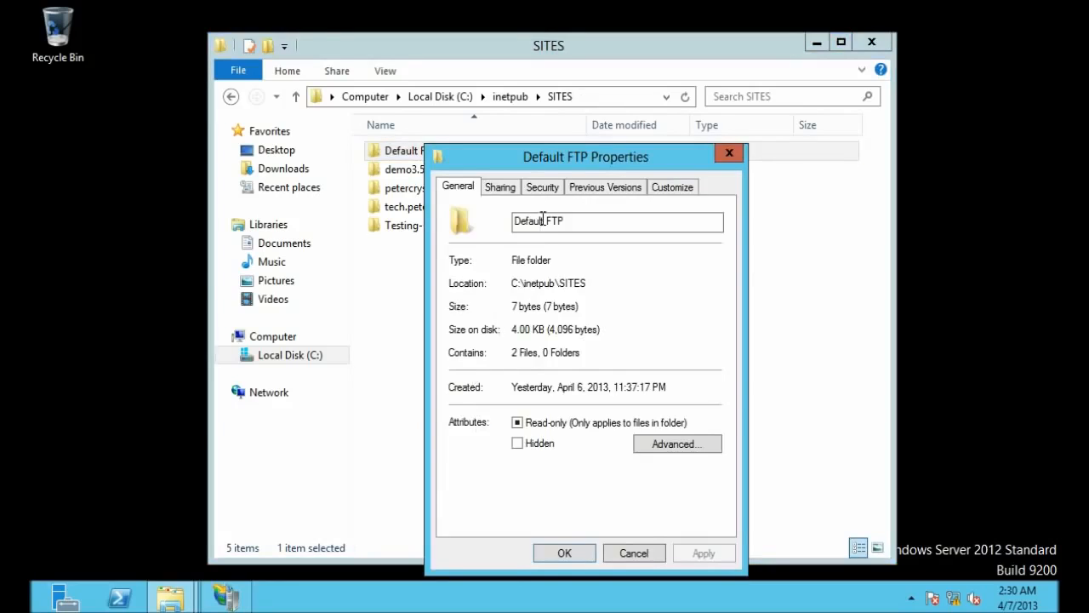
{"action": "left_click", "coordinate": [543, 187]}
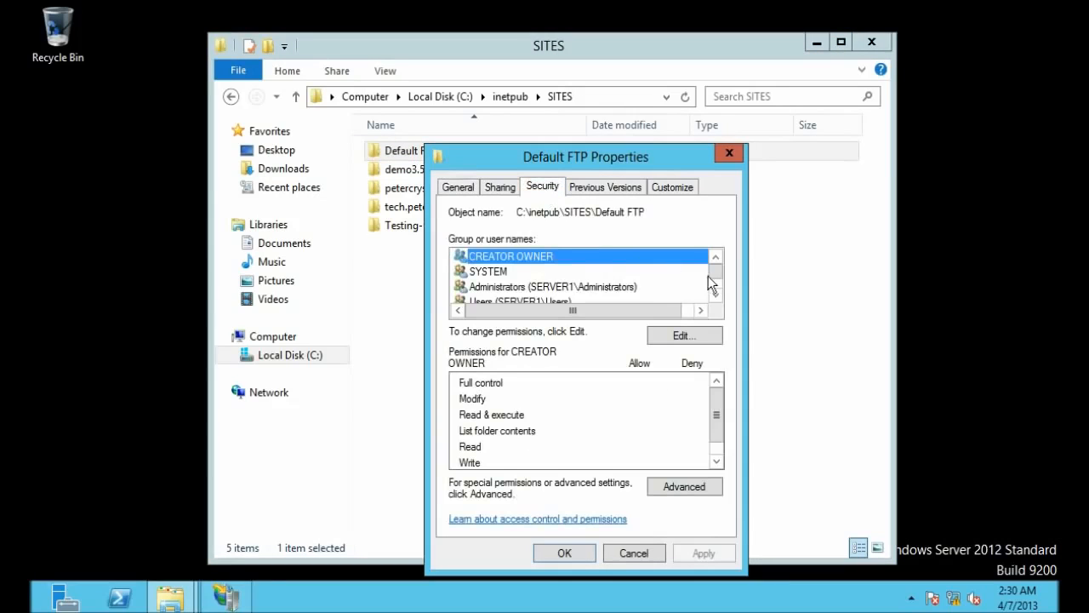
{"action": "left_click_drag", "start_coordinate": [715, 275], "coordinate": [720, 292]}
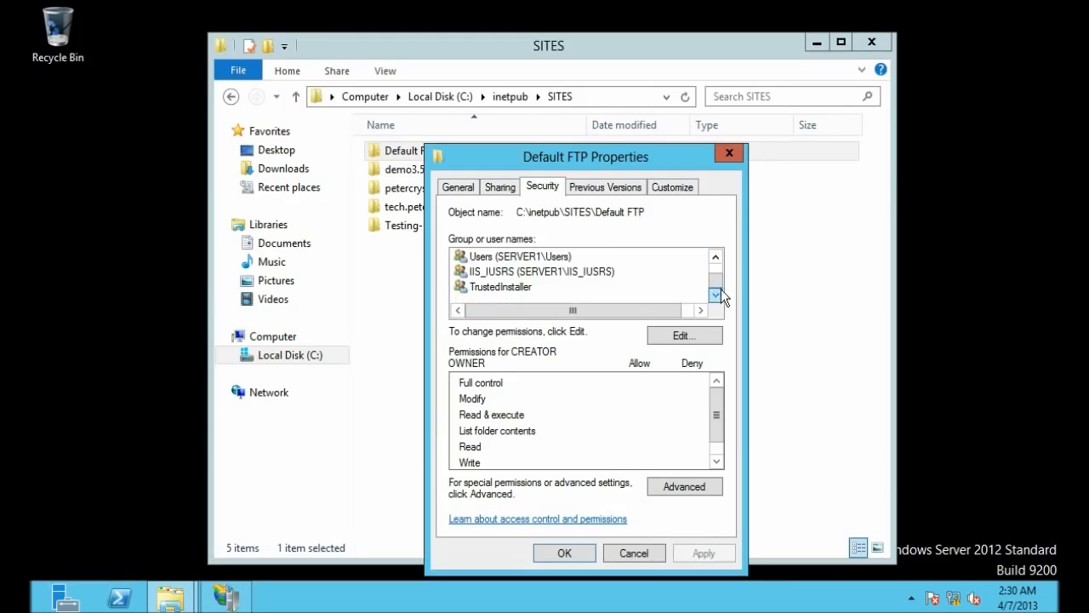
{"action": "left_click", "coordinate": [718, 258]}
{"action": "left_click", "coordinate": [718, 258]}
{"action": "left_click", "coordinate": [718, 258]}
{"action": "left_click", "coordinate": [718, 294]}
{"action": "left_click", "coordinate": [717, 294]}
Step: Find ftpuser among SERVER1's accounts and add it to Default FTP's permissions with read and list access
{"action": "left_click", "coordinate": [699, 338]}
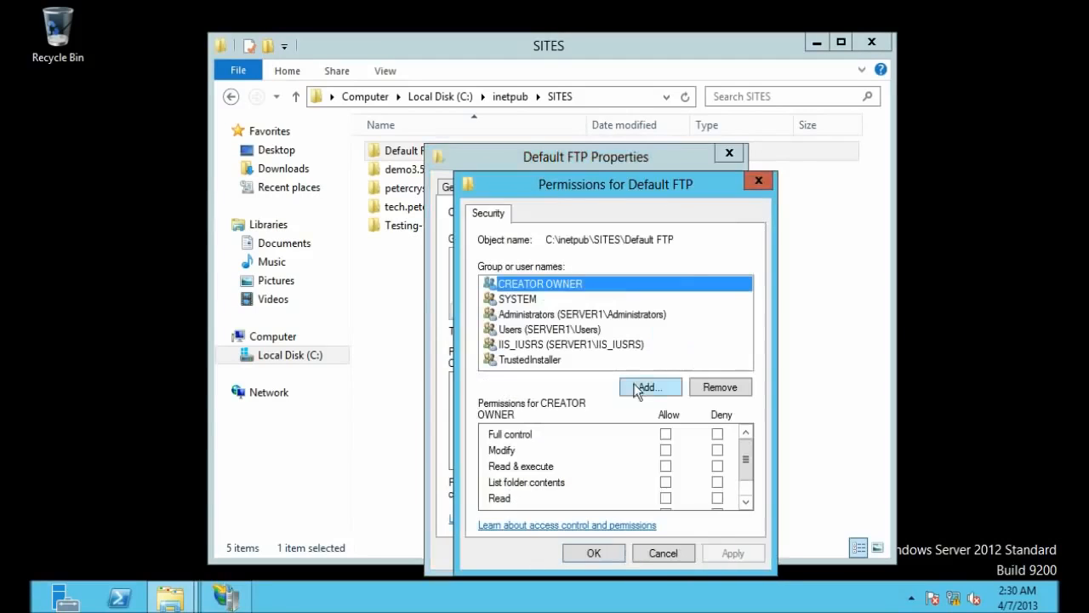
{"action": "left_click", "coordinate": [646, 388]}
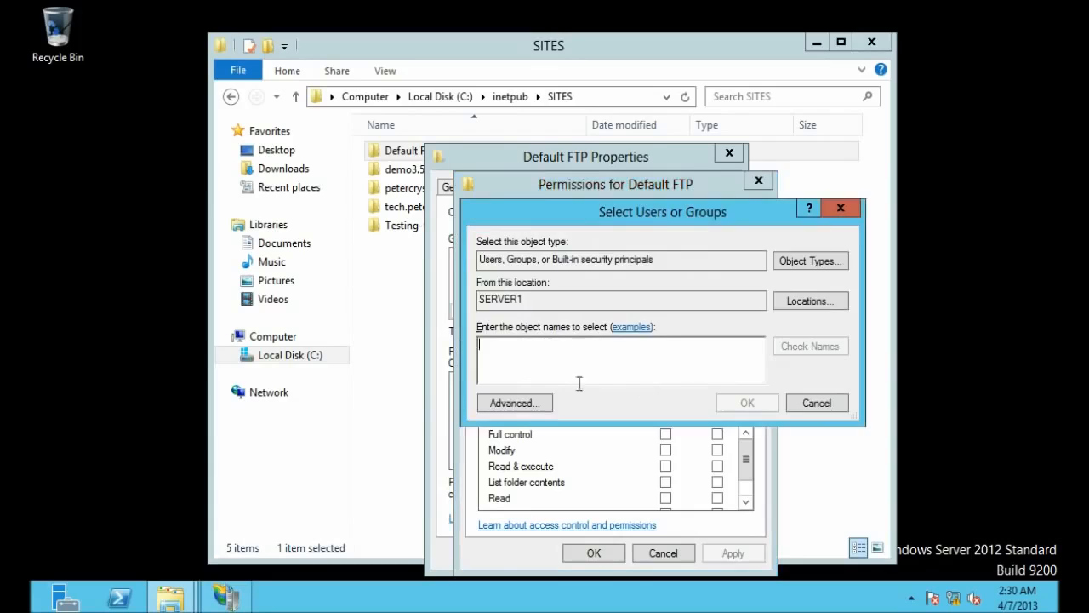
{"action": "left_click", "coordinate": [538, 408]}
{"action": "left_click", "coordinate": [874, 242]}
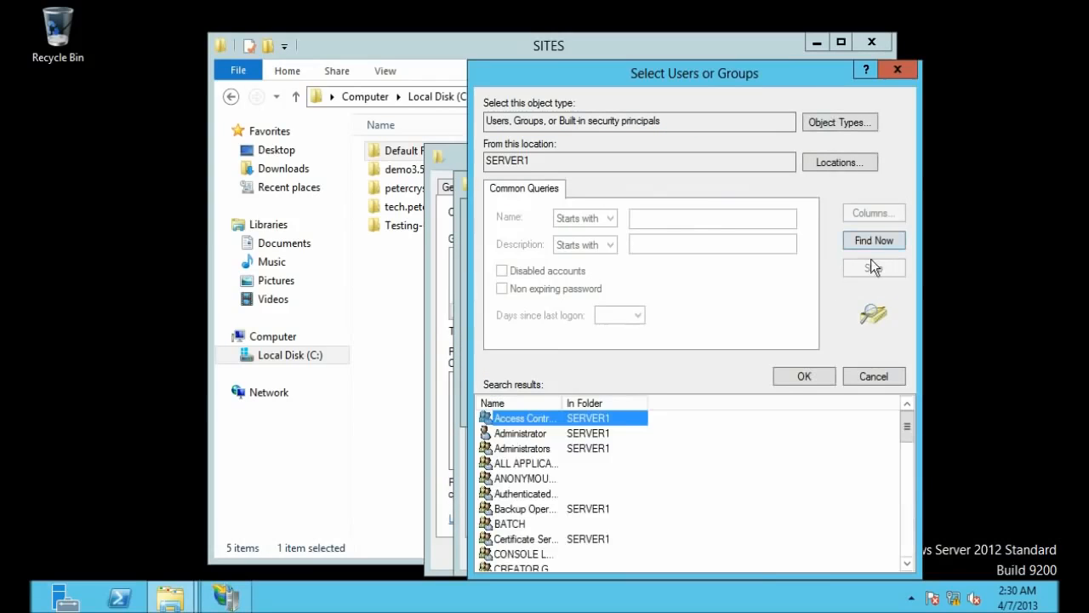
{"action": "left_click", "coordinate": [813, 448]}
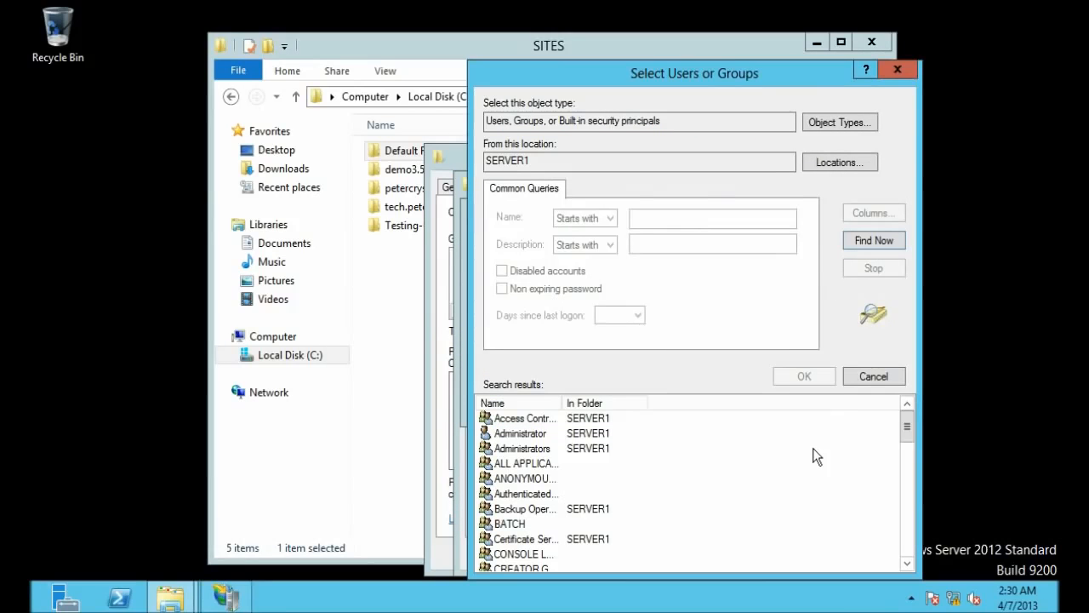
{"action": "key", "text": "f"}
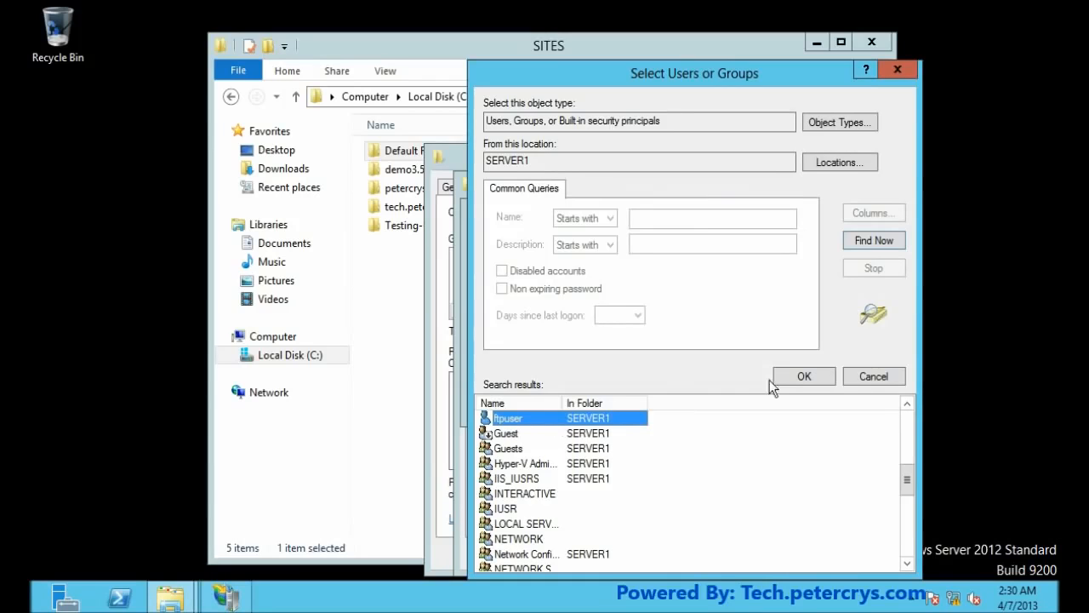
{"action": "left_click", "coordinate": [796, 377]}
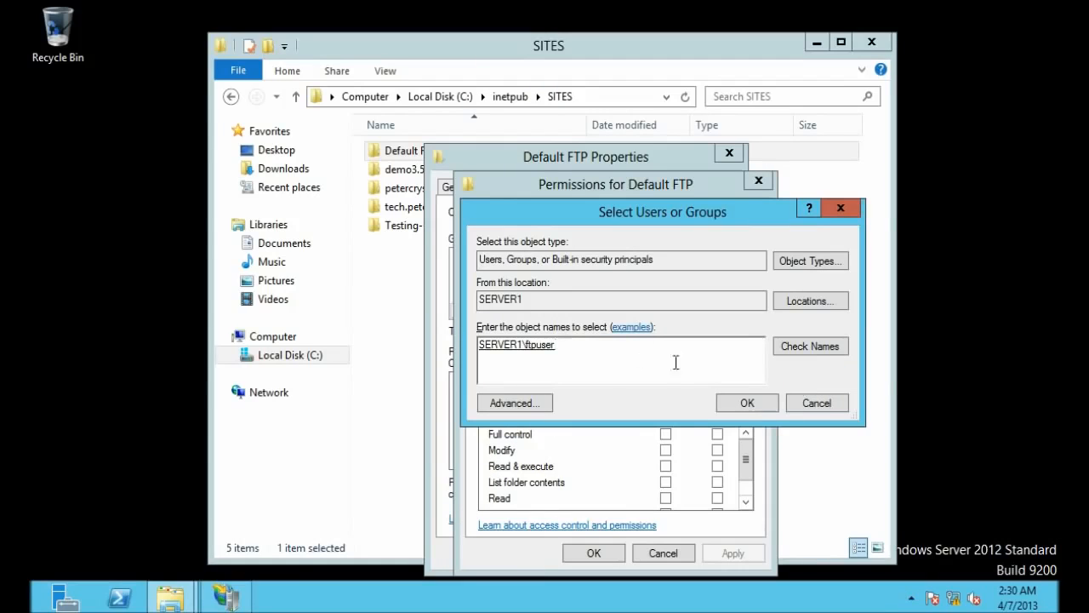
{"action": "left_click", "coordinate": [754, 400]}
{"action": "left_click", "coordinate": [528, 301]}
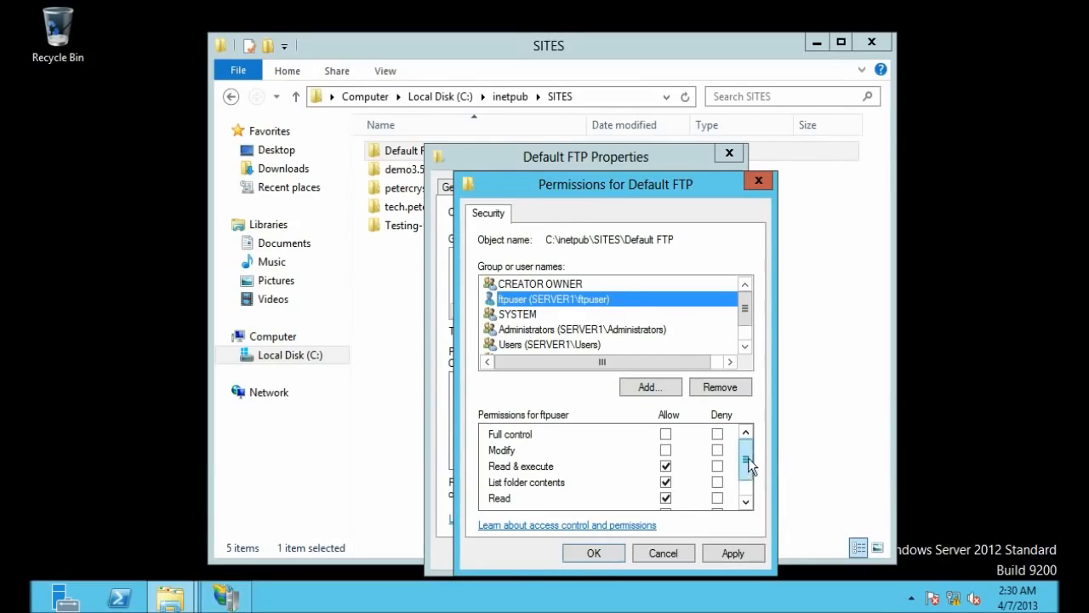
Step: Allow Write for ftpuser on Default FTP, apply it, and close the Permissions dialog
{"action": "left_click_drag", "start_coordinate": [748, 458], "coordinate": [746, 487]}
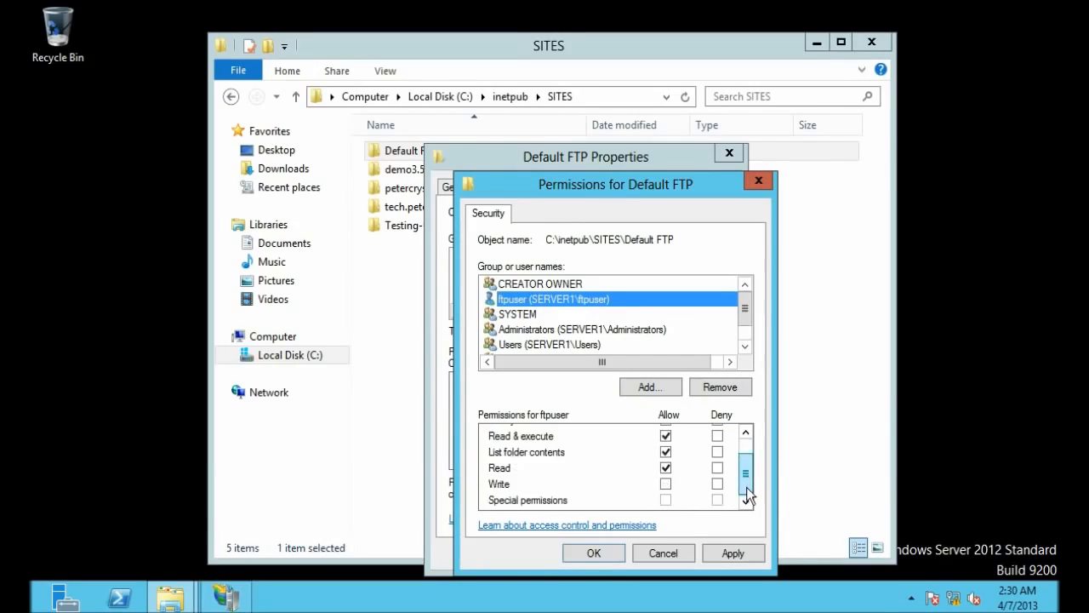
{"action": "left_click", "coordinate": [494, 487]}
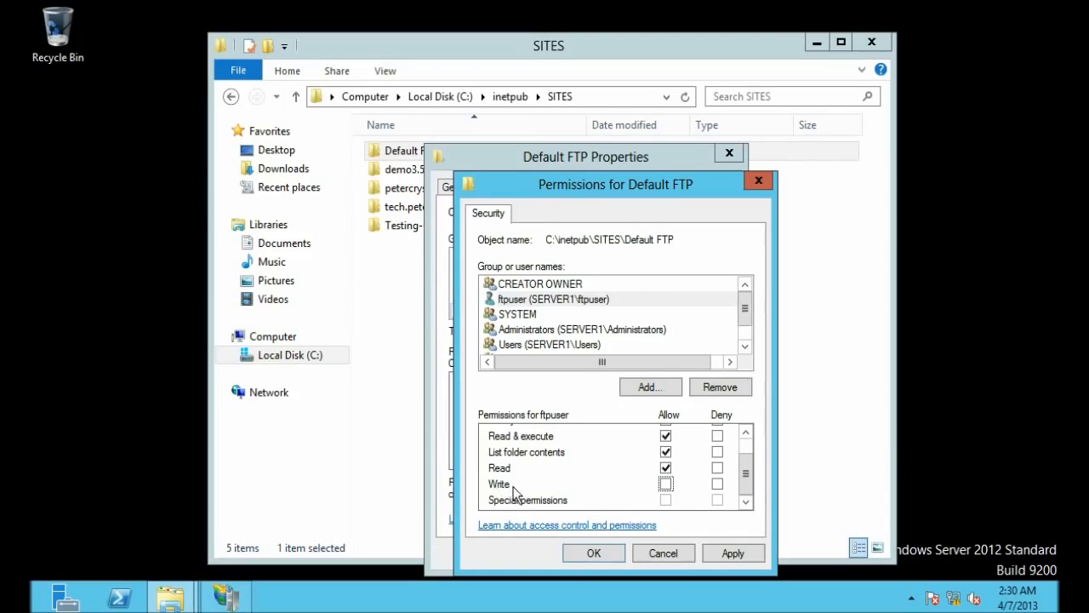
{"action": "left_click", "coordinate": [665, 485]}
{"action": "left_click", "coordinate": [723, 559]}
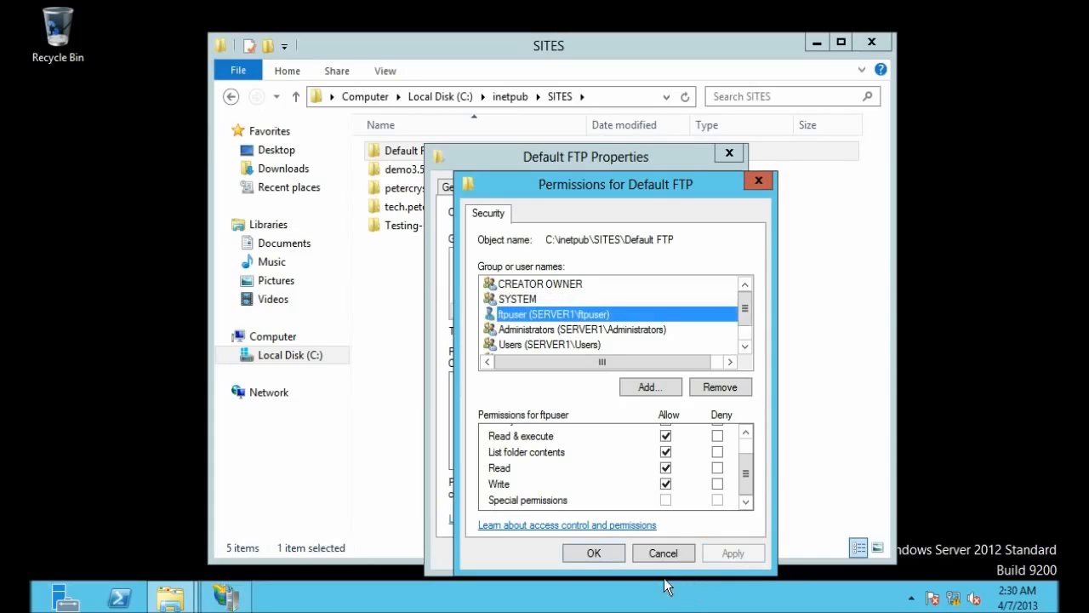
{"action": "scroll", "coordinate": [744, 460], "scroll_direction": "up", "scroll_amount": 1}
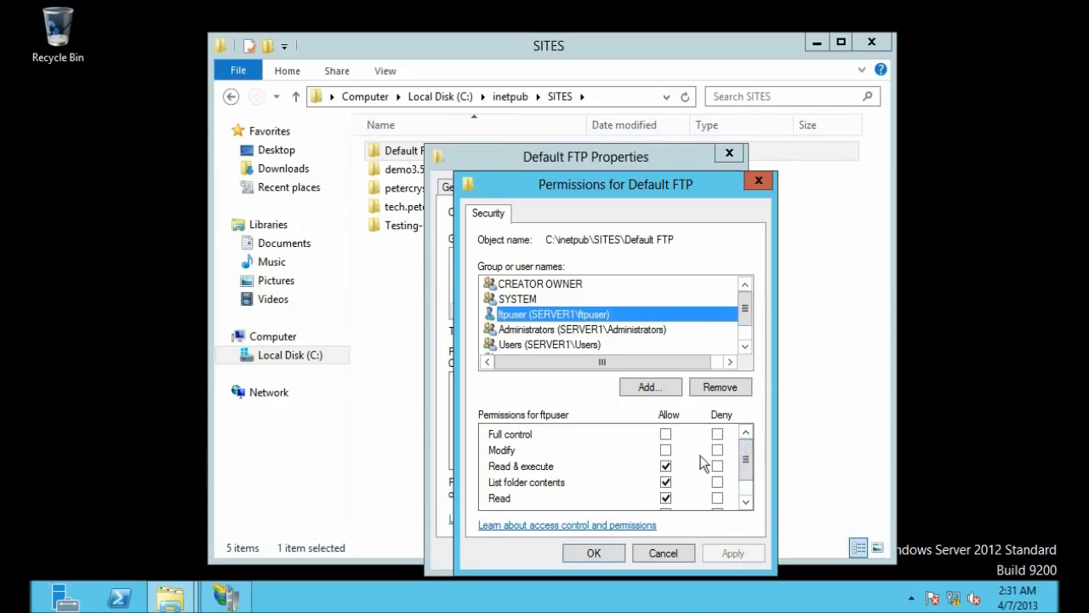
{"action": "left_click", "coordinate": [583, 556]}
Step: Close the folder Properties, open Default FTP to check its two files, then minimise Explorer
{"action": "left_click", "coordinate": [562, 556]}
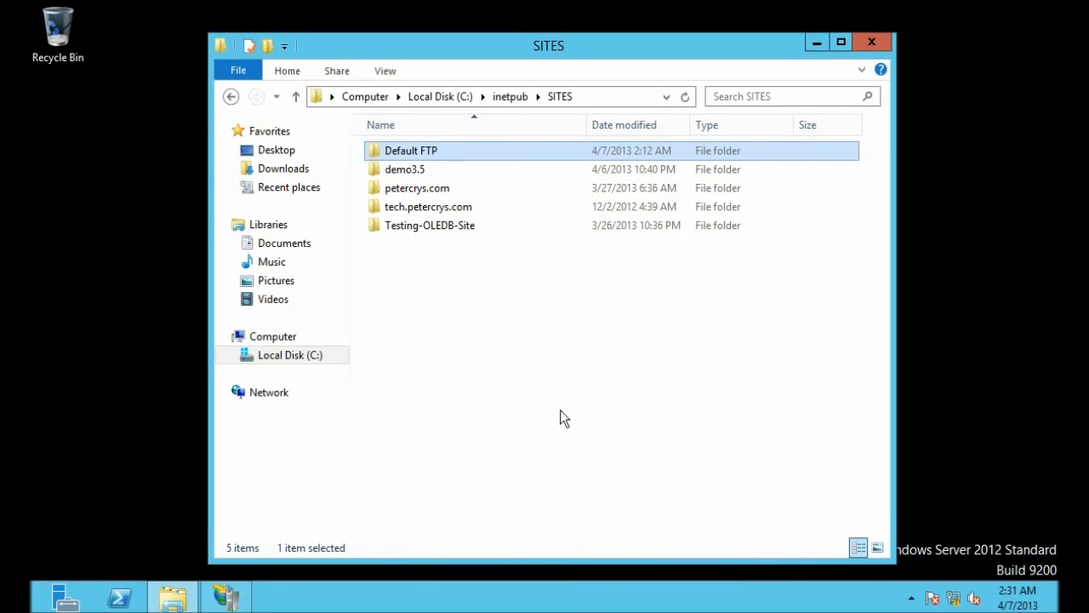
{"action": "left_click", "coordinate": [413, 153]}
{"action": "double_click", "coordinate": [413, 153]}
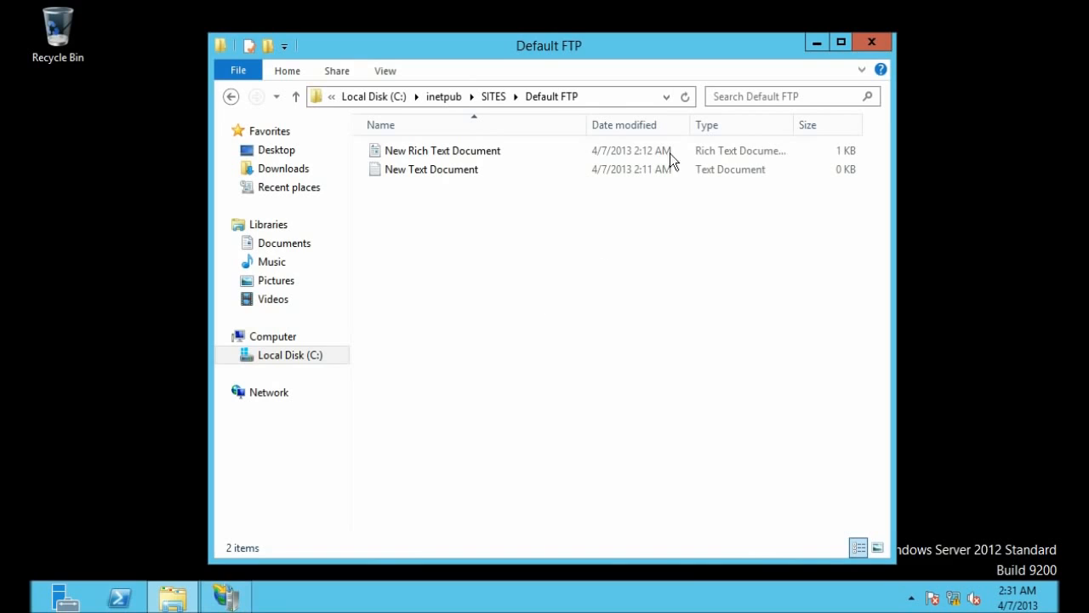
{"action": "left_click", "coordinate": [816, 43]}
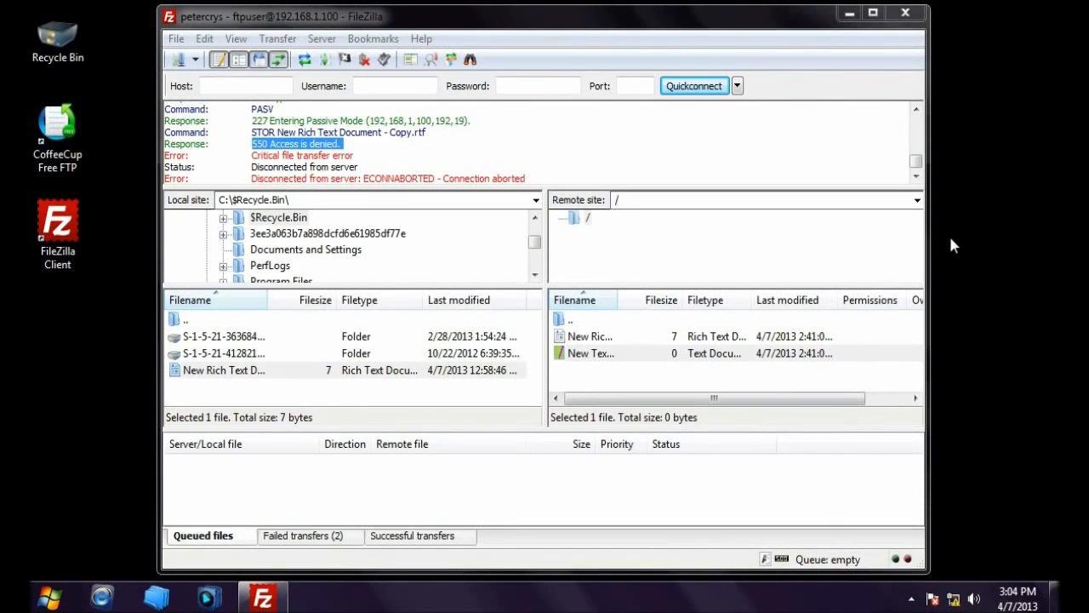
{"action": "left_click", "coordinate": [194, 60]}
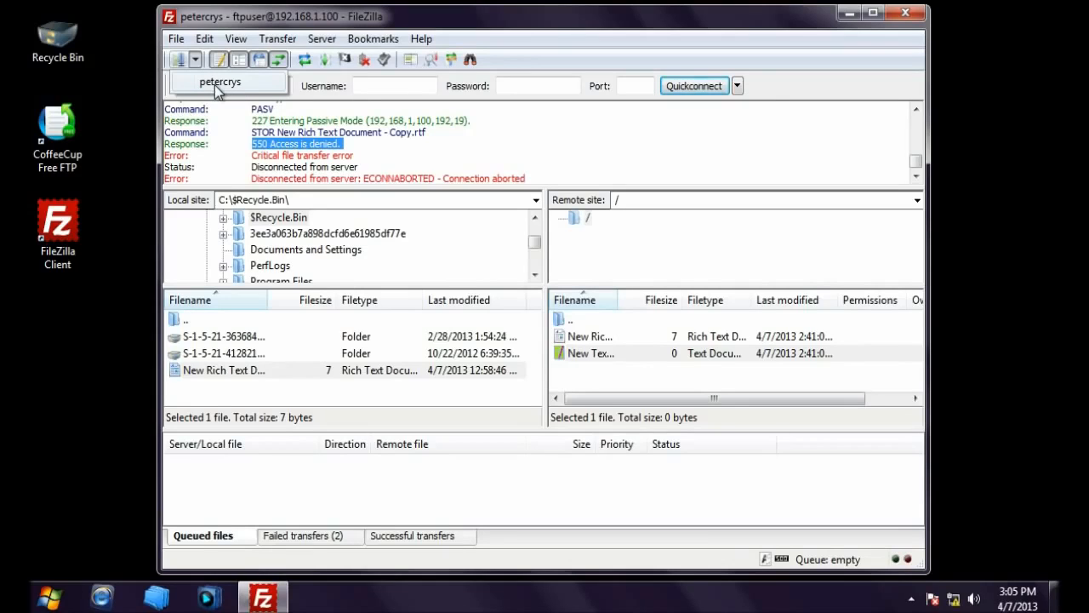
{"action": "left_click", "coordinate": [215, 85]}
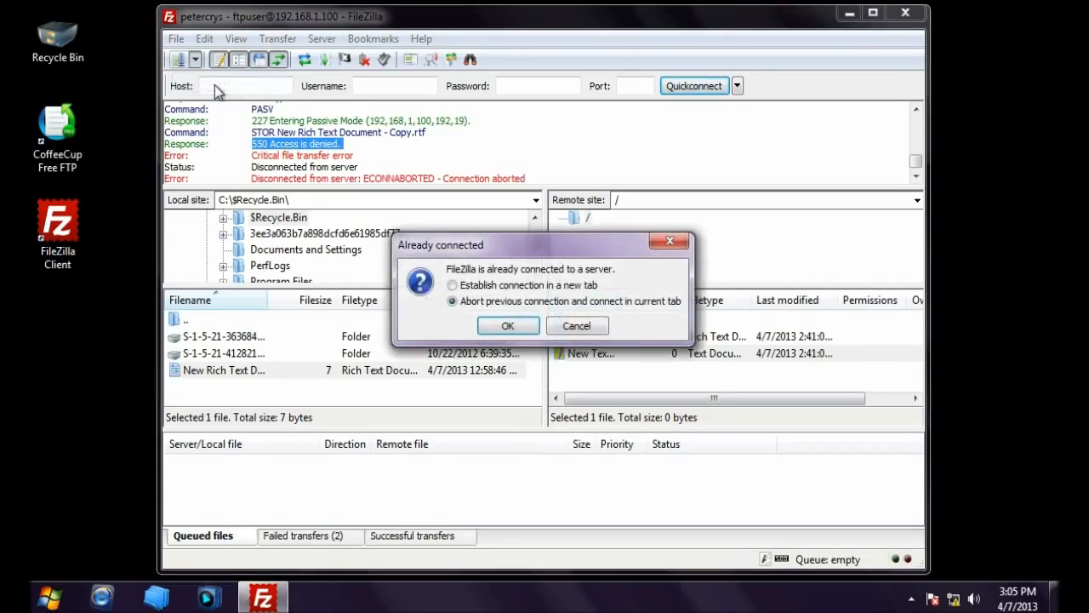
{"action": "left_click", "coordinate": [503, 328]}
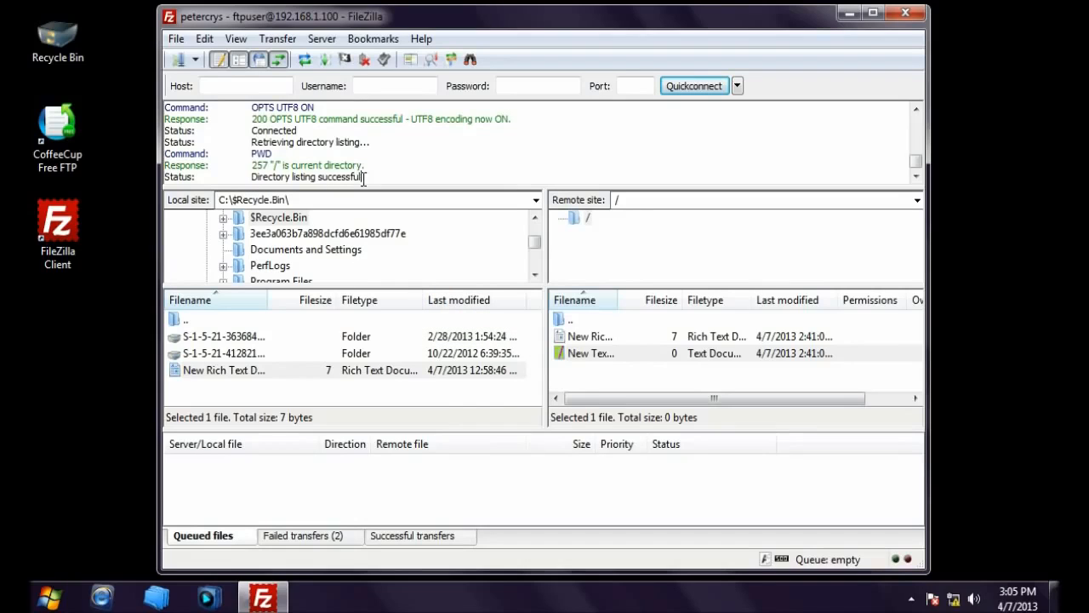
{"action": "left_click", "coordinate": [415, 386]}
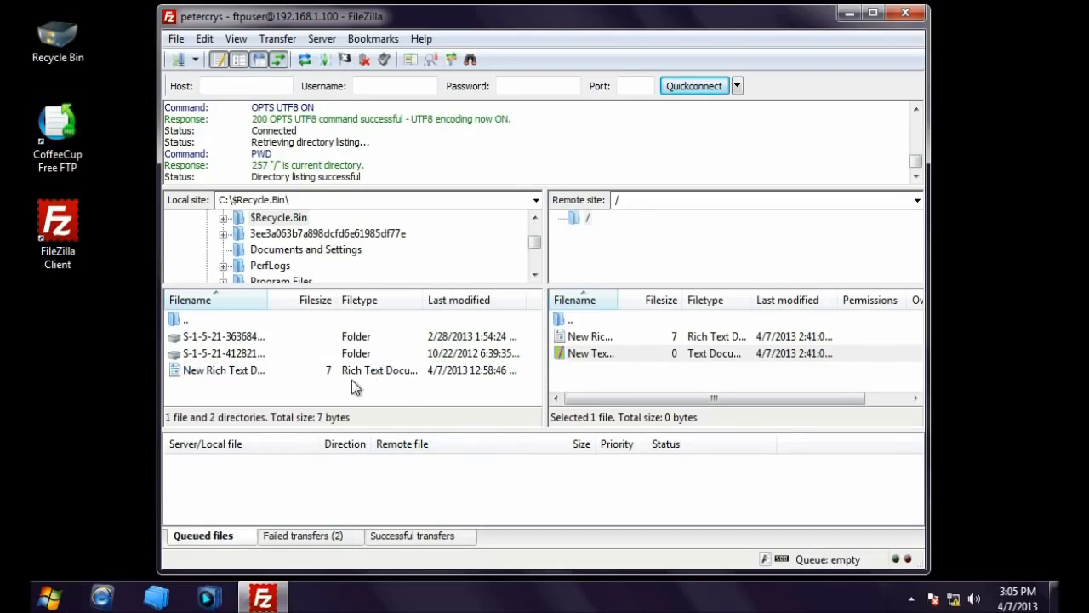
{"action": "left_click", "coordinate": [233, 374]}
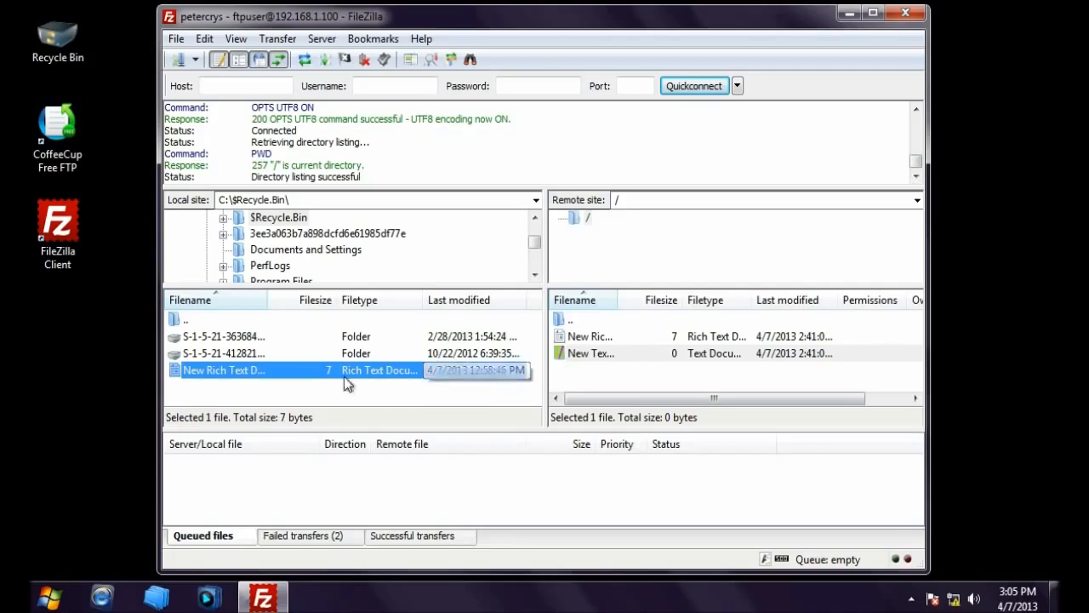
Step: Upload New Rich Text Document - Copy.rtf and verify its 7-byte upload under successful transfers
{"action": "left_click_drag", "start_coordinate": [218, 375], "coordinate": [607, 382]}
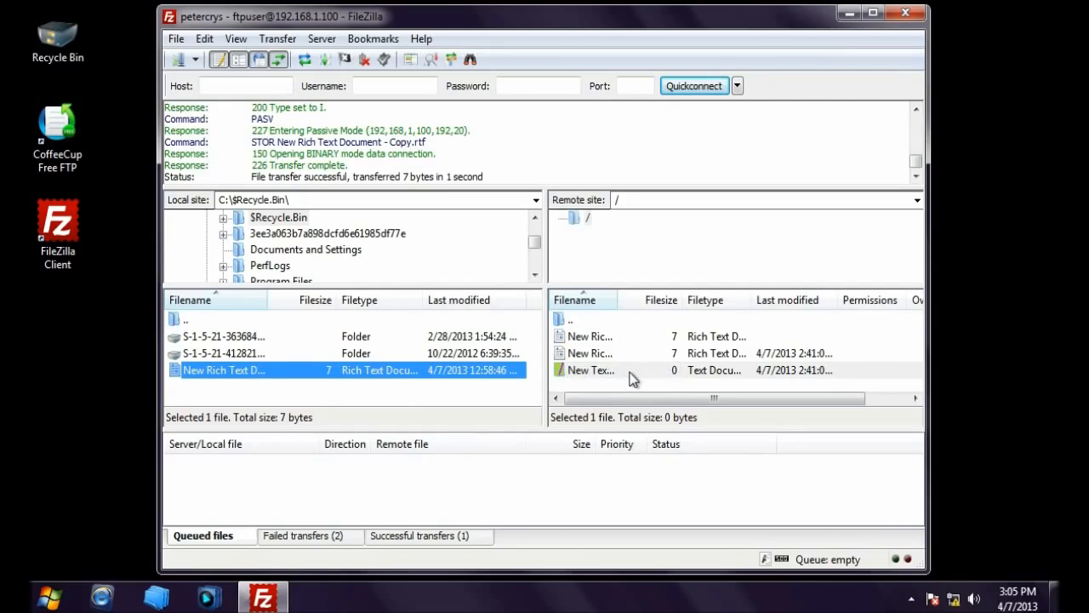
{"action": "left_click_drag", "start_coordinate": [252, 176], "coordinate": [494, 180]}
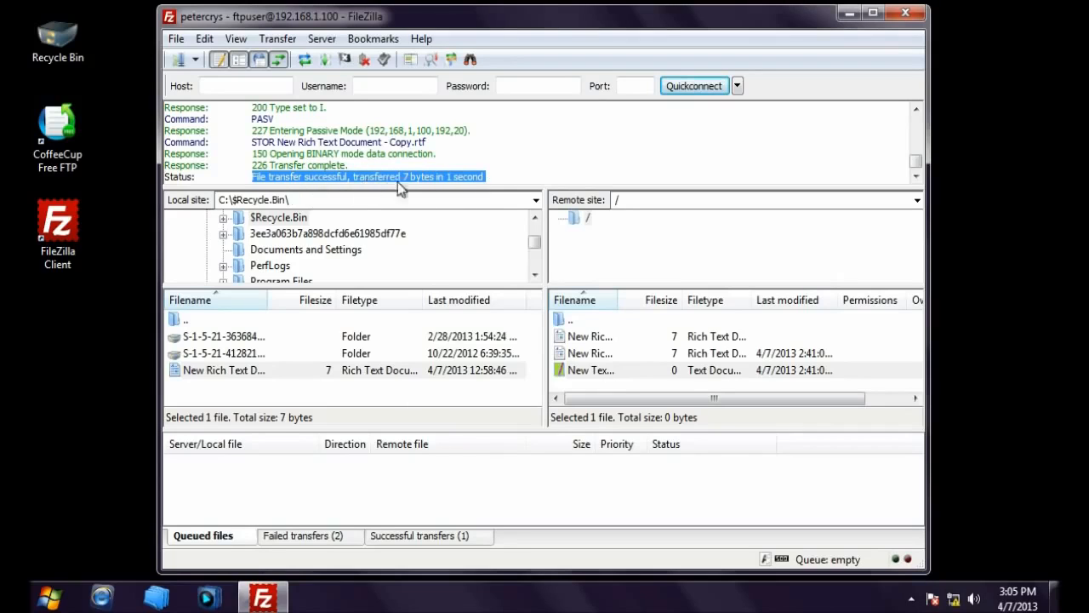
{"action": "left_click", "coordinate": [426, 176]}
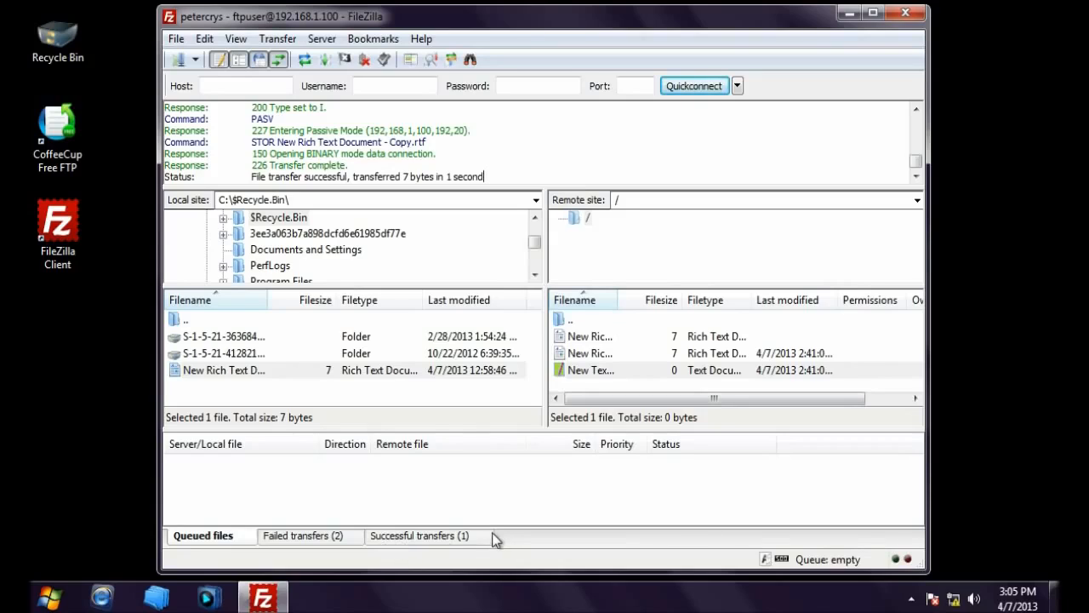
{"action": "left_click", "coordinate": [433, 539]}
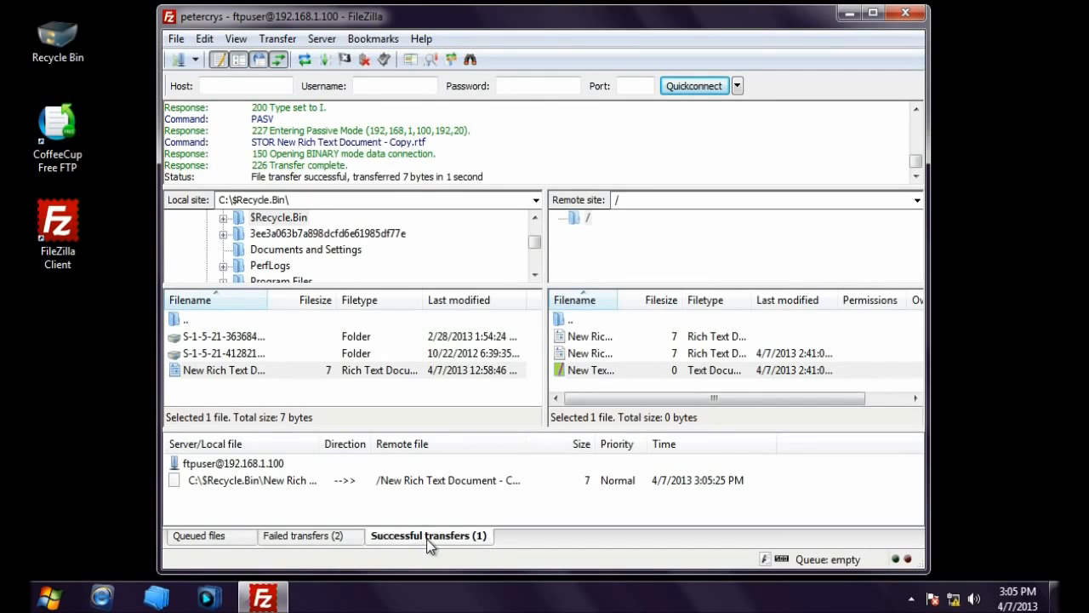
{"action": "left_click", "coordinate": [280, 480]}
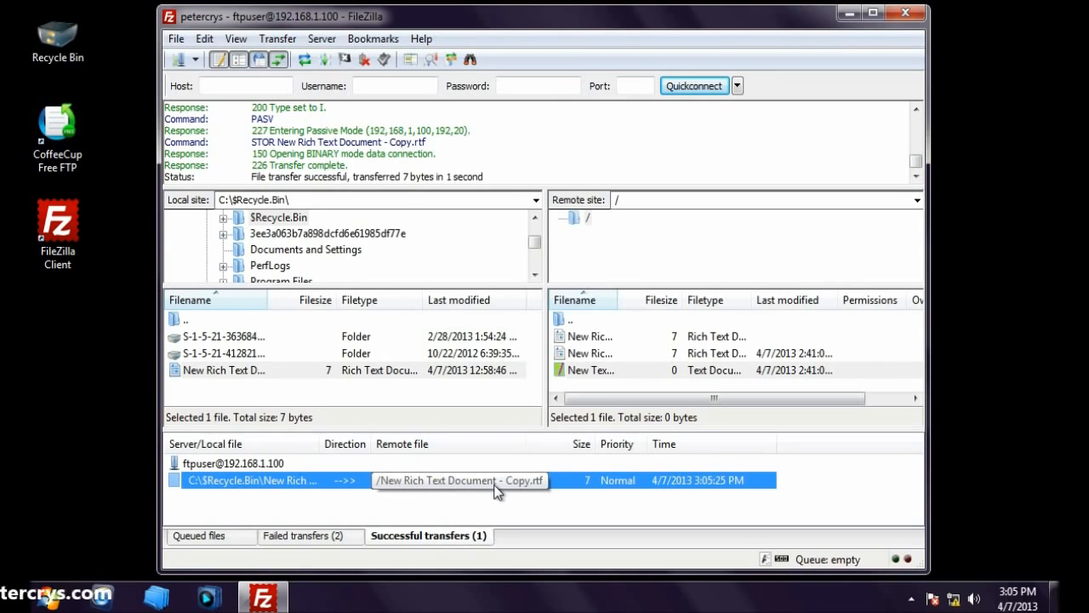
{"action": "left_click", "coordinate": [438, 543]}
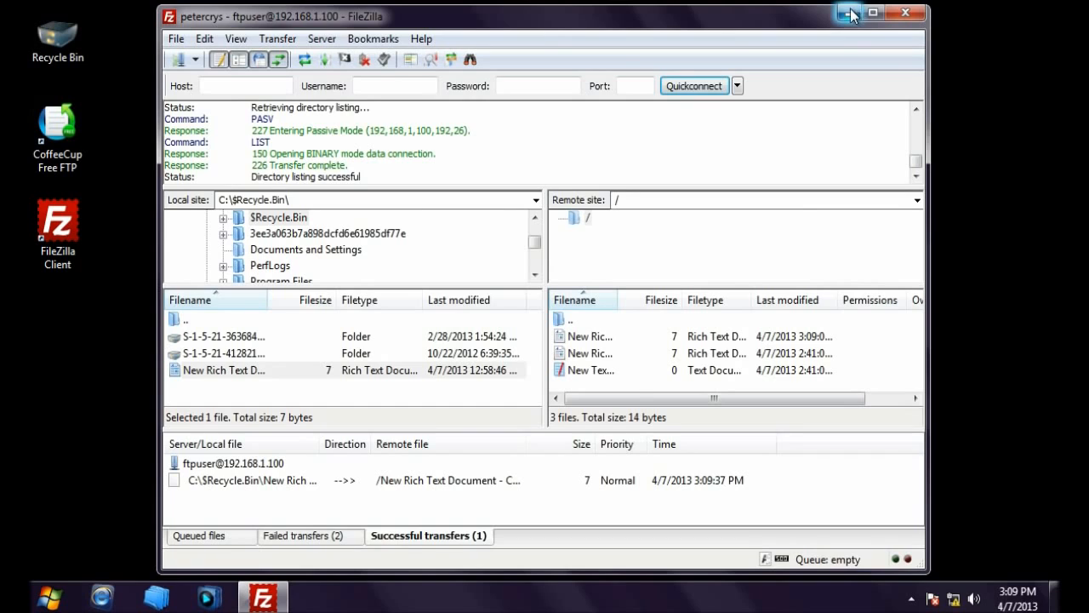
Step: Minimise FileZilla, launch CoffeeCup Free FTP, and start a new server entry
{"action": "left_click", "coordinate": [850, 13]}
{"action": "double_click", "coordinate": [48, 119]}
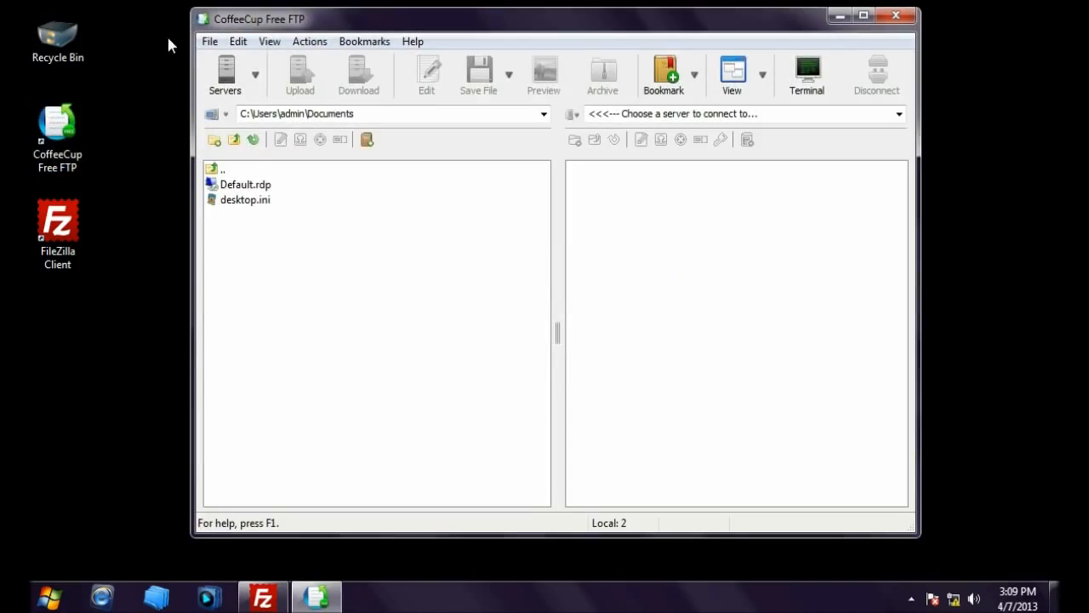
{"action": "left_click", "coordinate": [228, 68]}
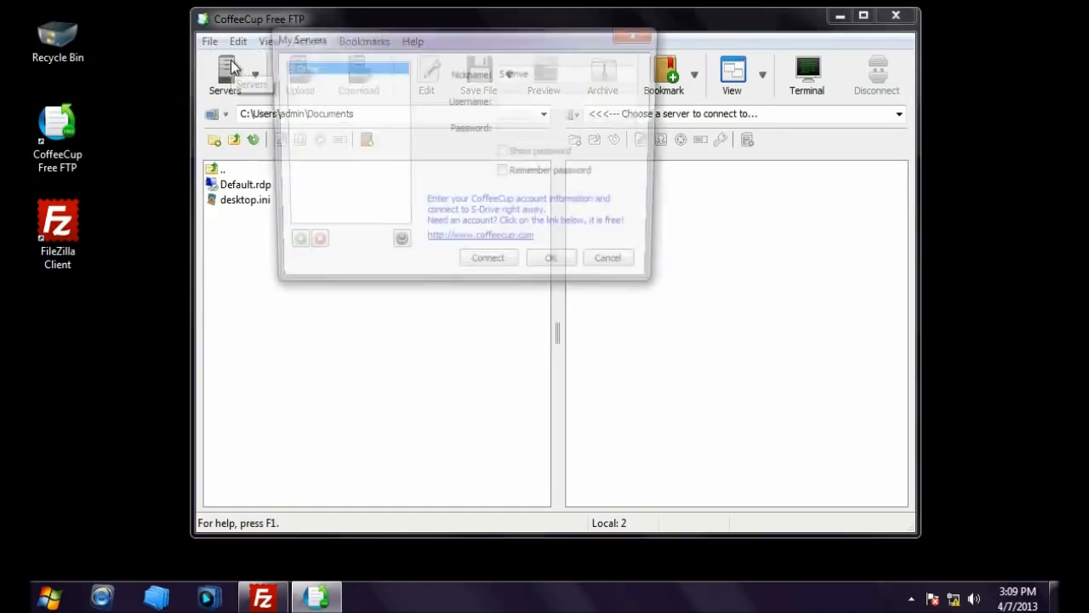
{"action": "left_click", "coordinate": [286, 248]}
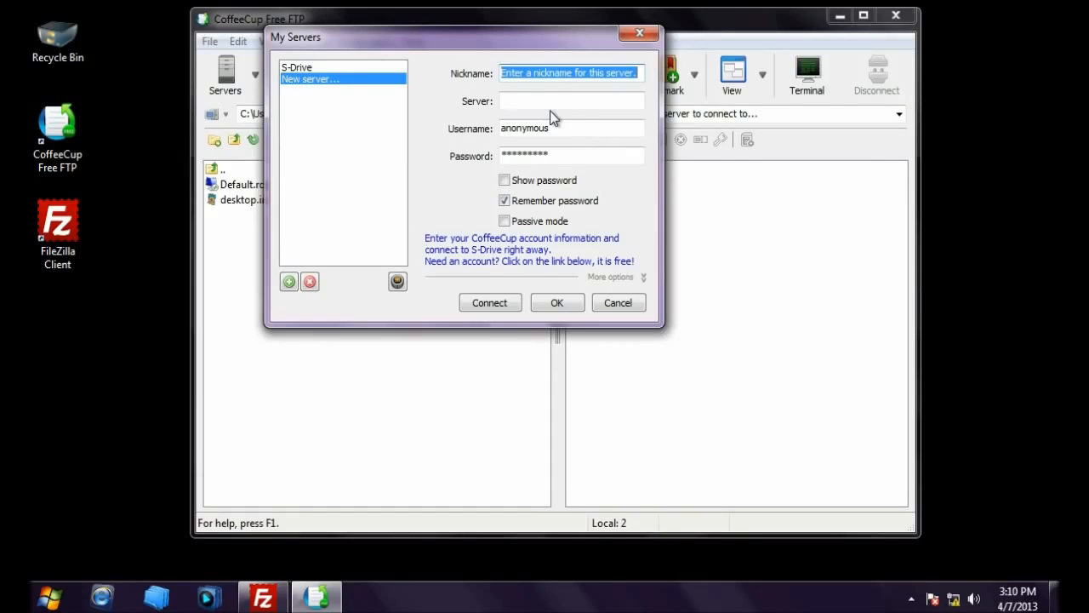
Step: Save server petercrys at 192.168.1.100 with user ftpuser and its password, then connect
{"action": "type", "text": "petercrys"}
{"action": "left_click", "coordinate": [575, 104]}
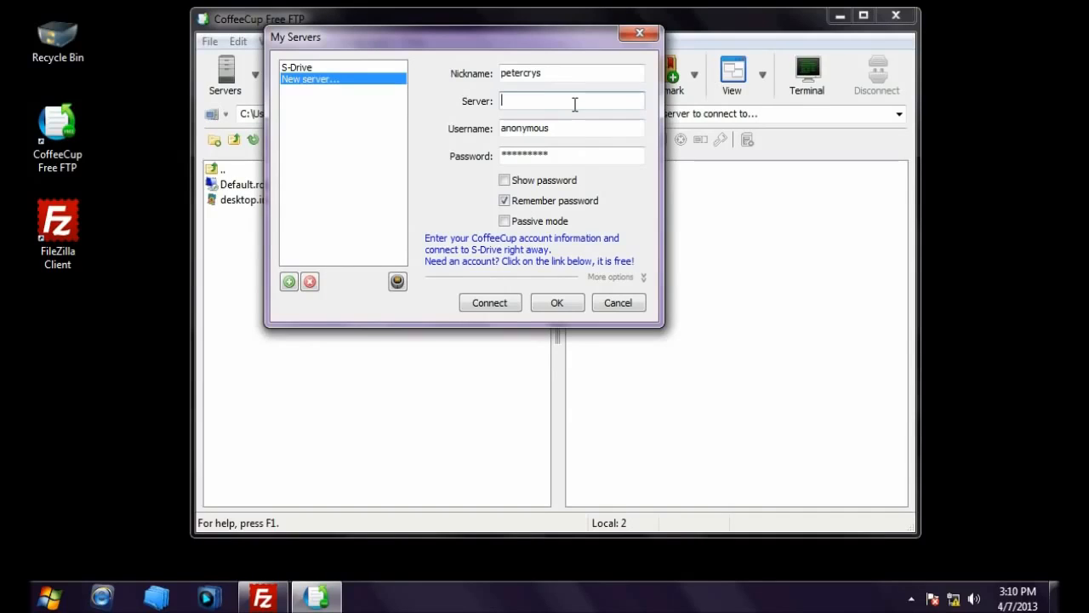
{"action": "type", "text": "192.168.1.100"}
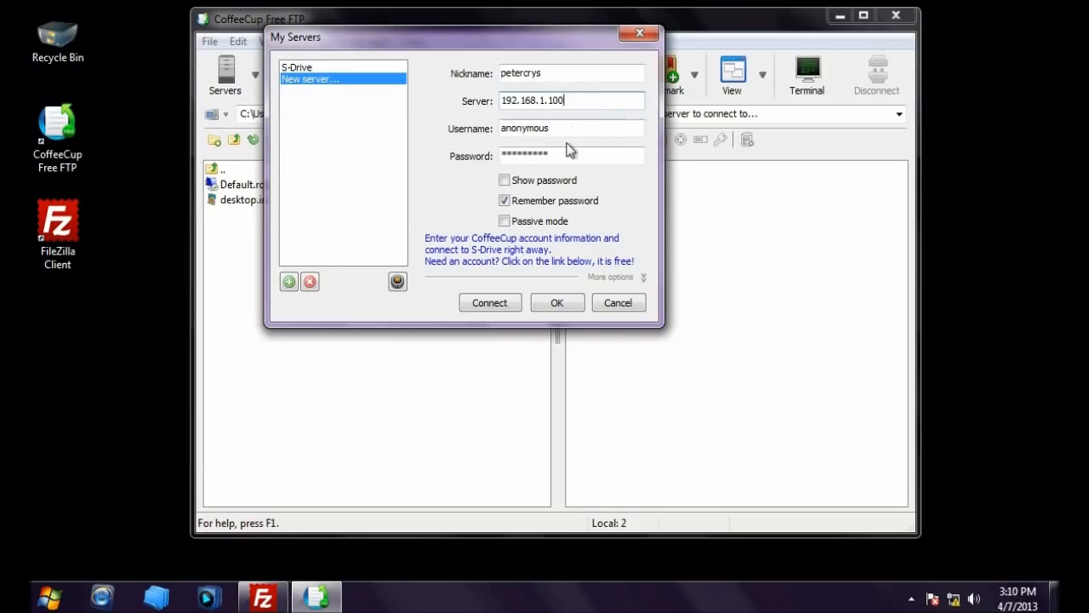
{"action": "double_click", "coordinate": [565, 129]}
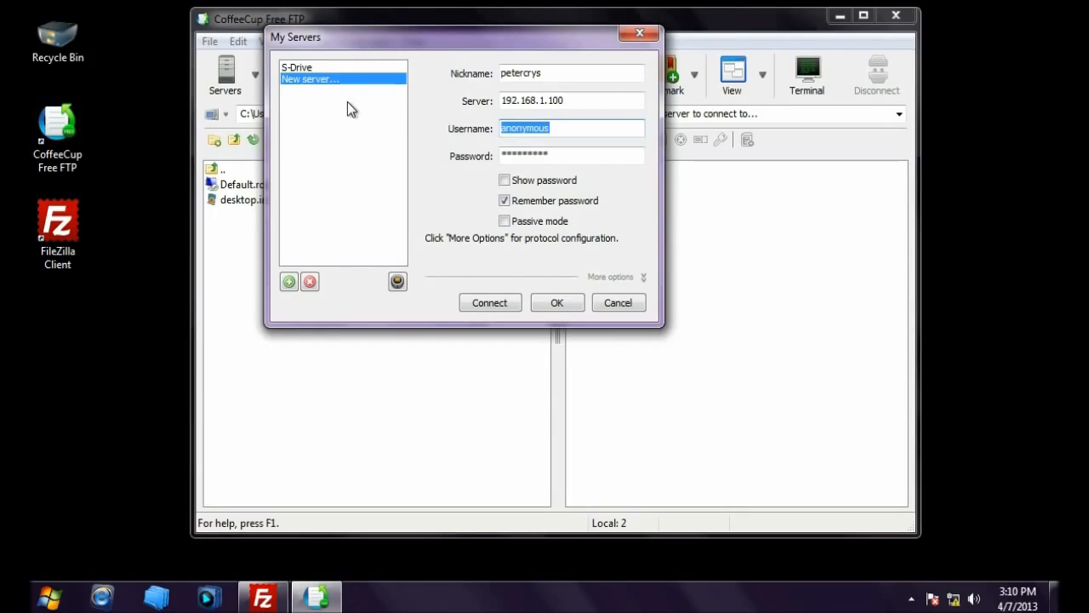
{"action": "type", "text": "ftpuser"}
{"action": "key", "text": "Tab"}
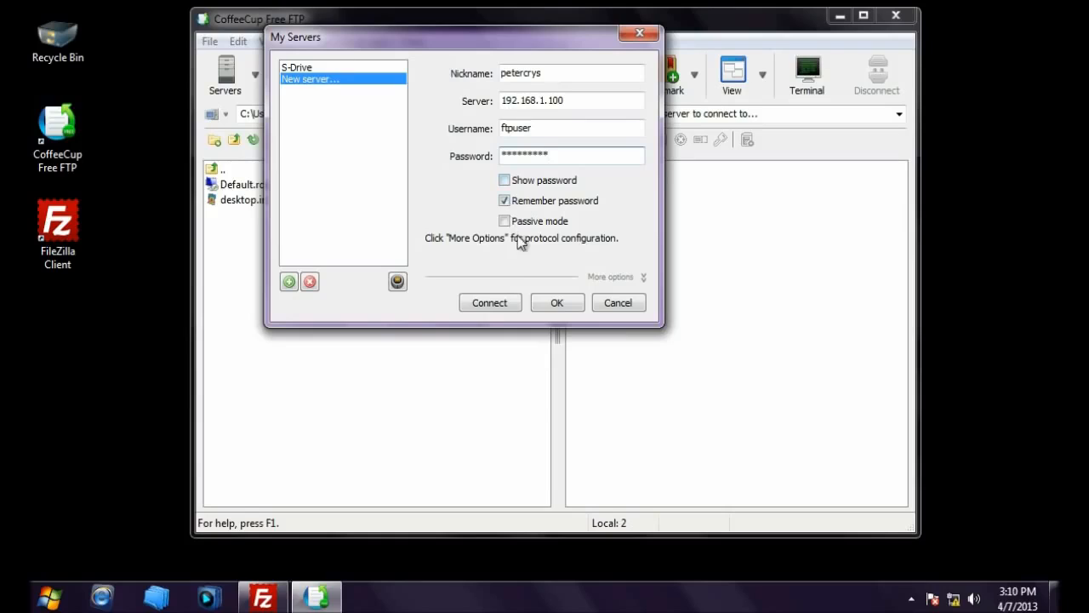
{"action": "left_click", "coordinate": [499, 311]}
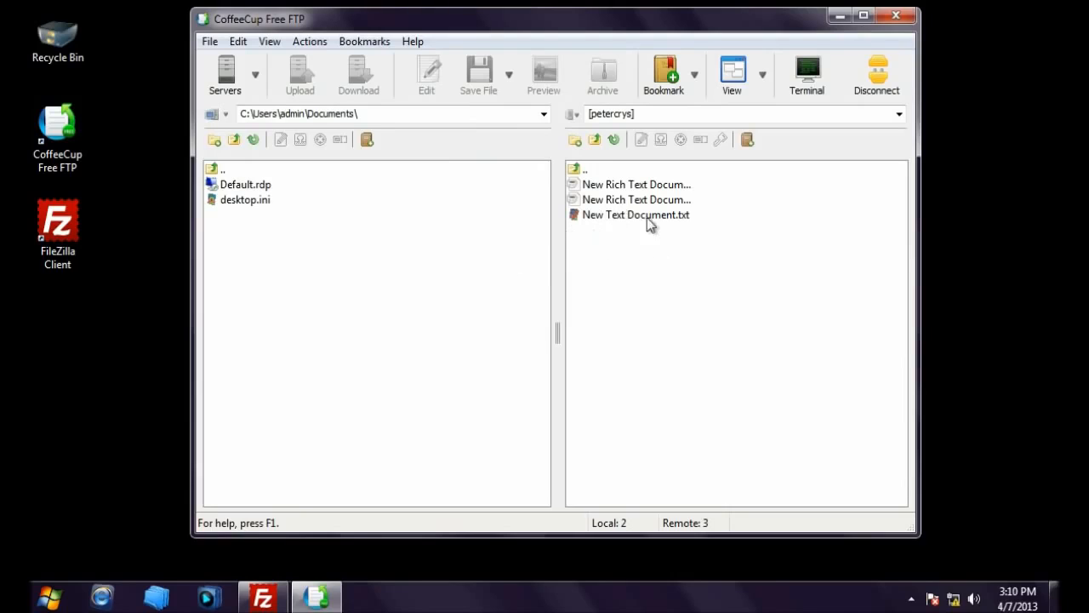
Step: Switch the local pane to C:\ and upload sachin.rtf to the server's root folder
{"action": "left_click", "coordinate": [543, 114]}
{"action": "left_click", "coordinate": [459, 132]}
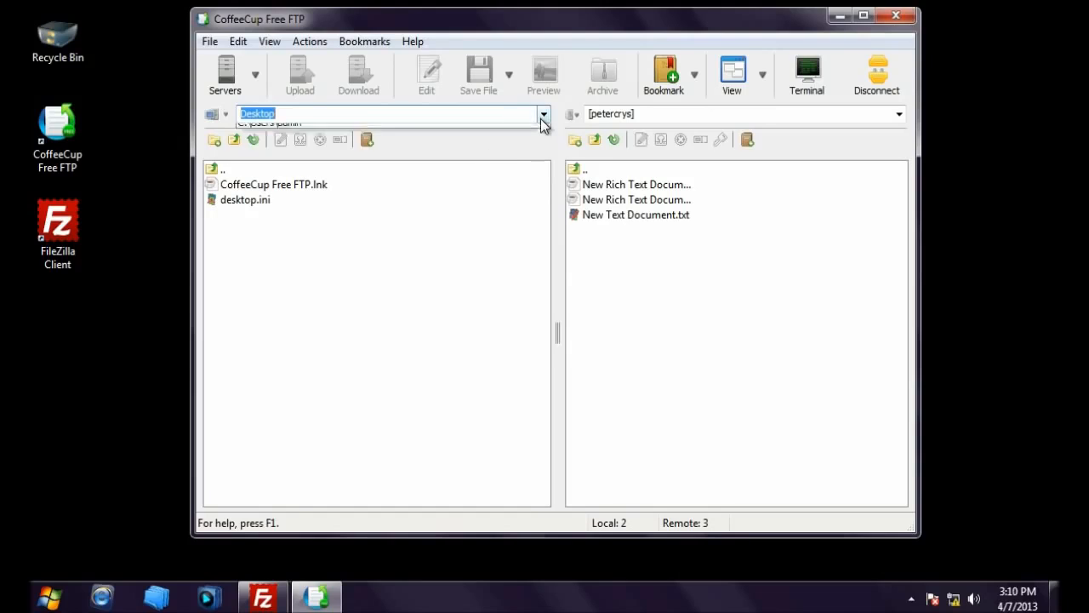
{"action": "left_click", "coordinate": [543, 114]}
{"action": "left_click", "coordinate": [464, 143]}
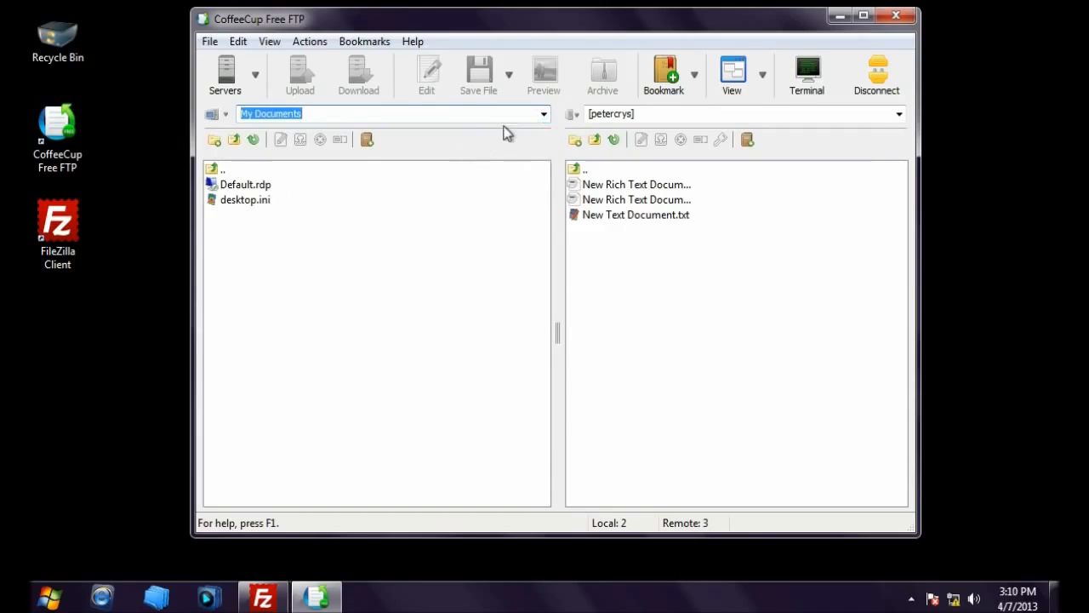
{"action": "left_click", "coordinate": [545, 115]}
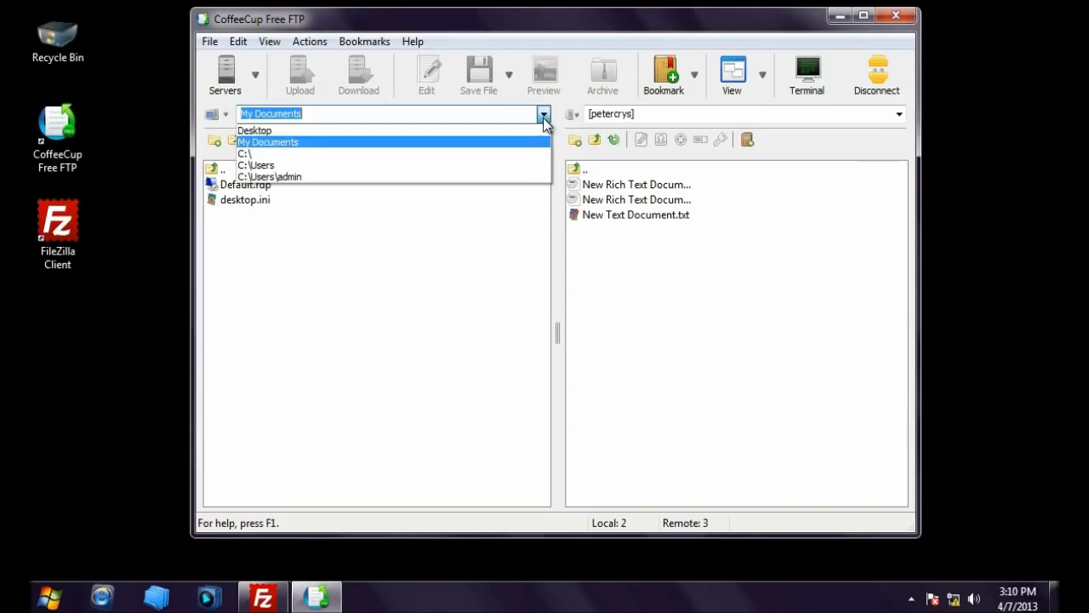
{"action": "left_click", "coordinate": [516, 154]}
{"action": "left_click", "coordinate": [228, 217]}
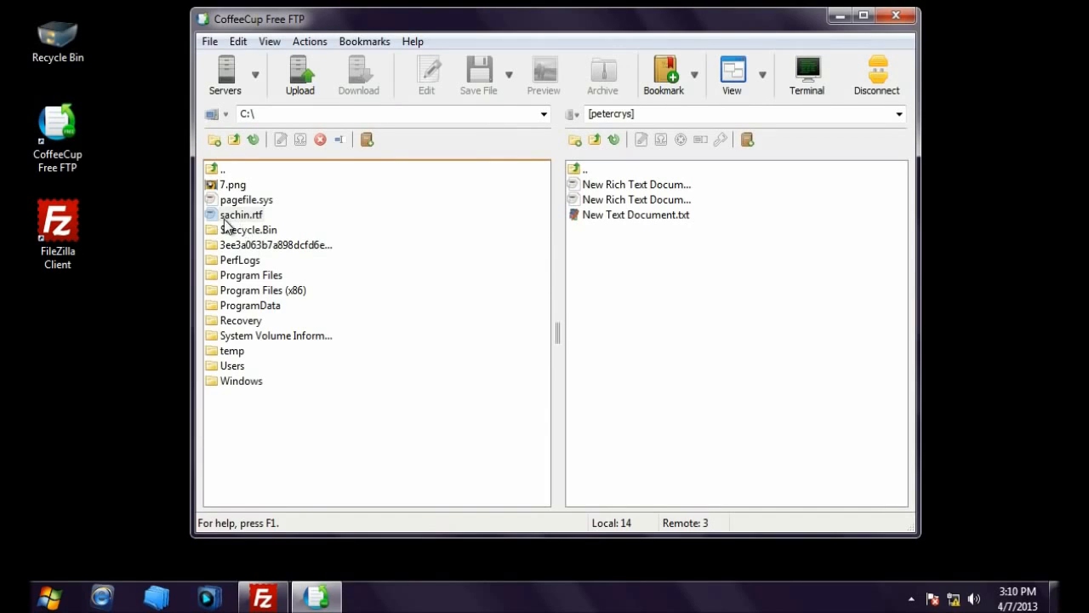
{"action": "left_click_drag", "start_coordinate": [227, 219], "coordinate": [593, 238]}
Step: Disconnect from the FTP server and close CoffeeCup Free FTP
{"action": "left_click", "coordinate": [618, 282]}
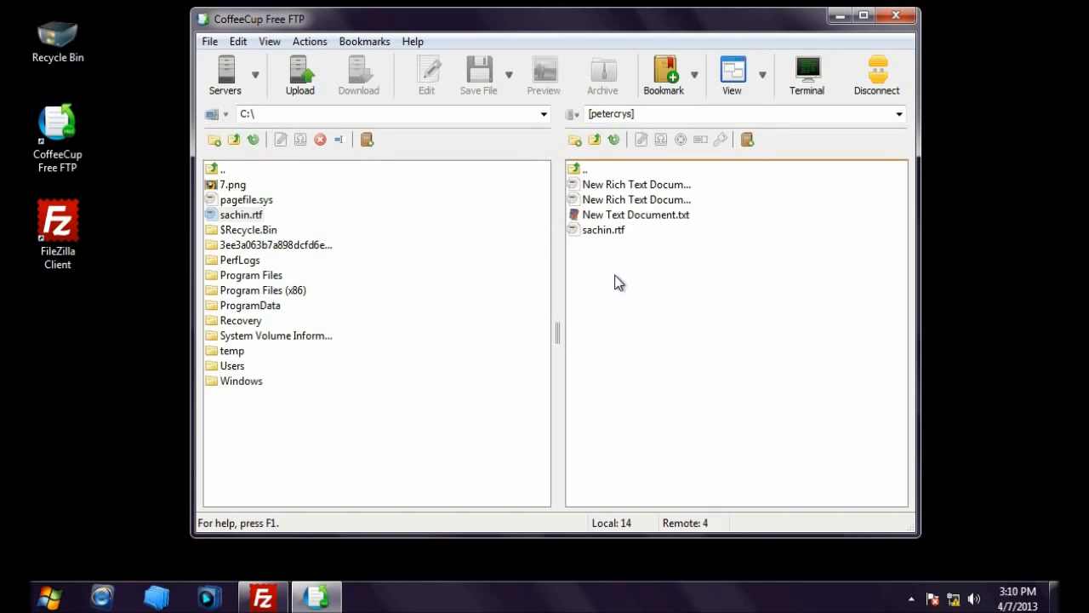
{"action": "left_click", "coordinate": [878, 74]}
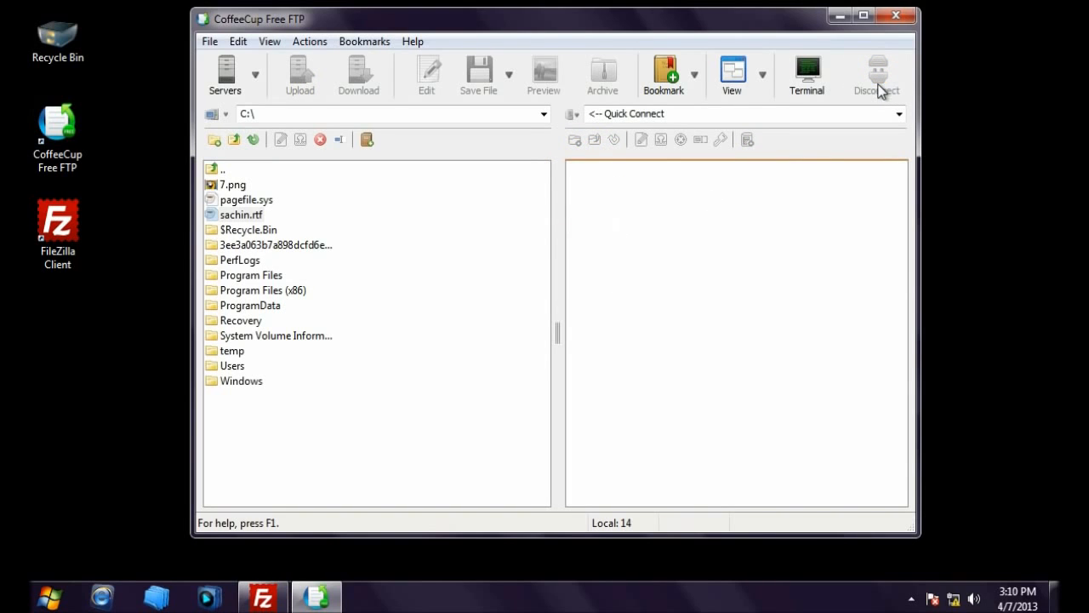
{"action": "left_click", "coordinate": [895, 15]}
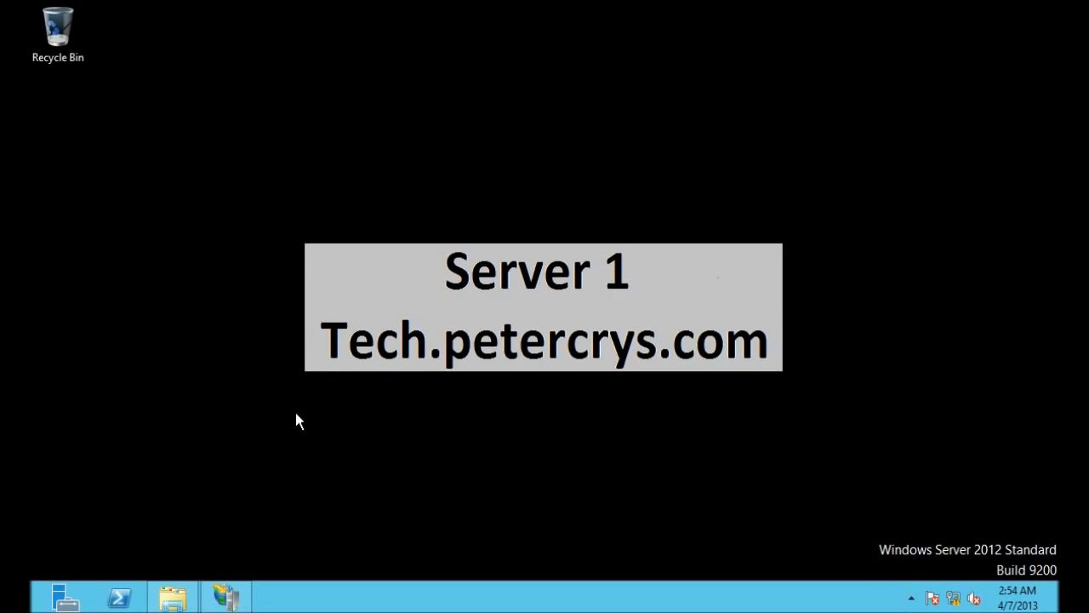
{"action": "left_click", "coordinate": [173, 604]}
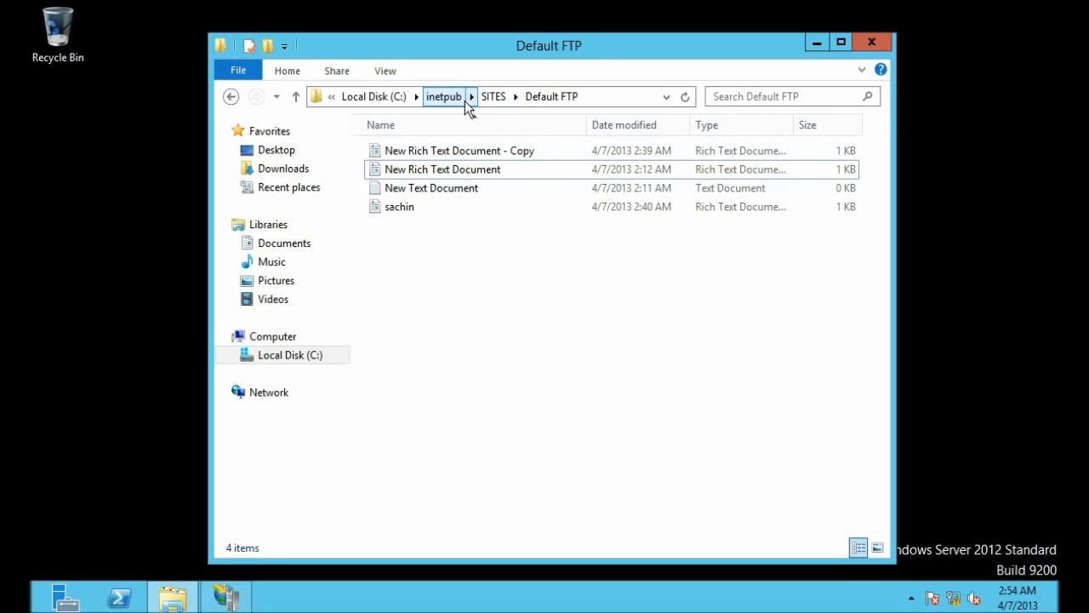
{"action": "left_click", "coordinate": [396, 212]}
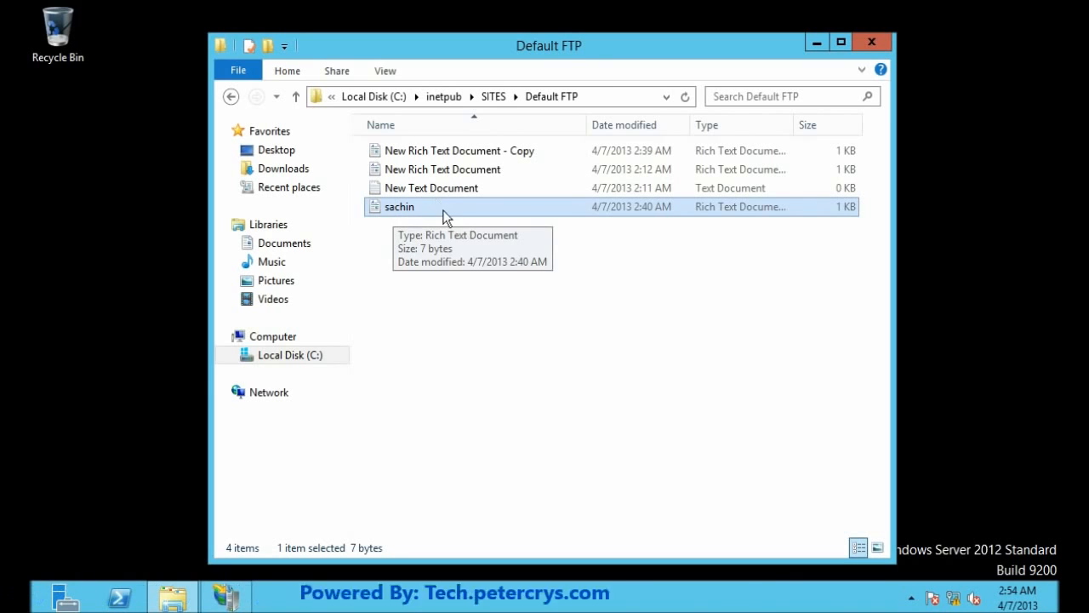
{"action": "left_click", "coordinate": [488, 223]}
{"action": "left_click", "coordinate": [471, 156]}
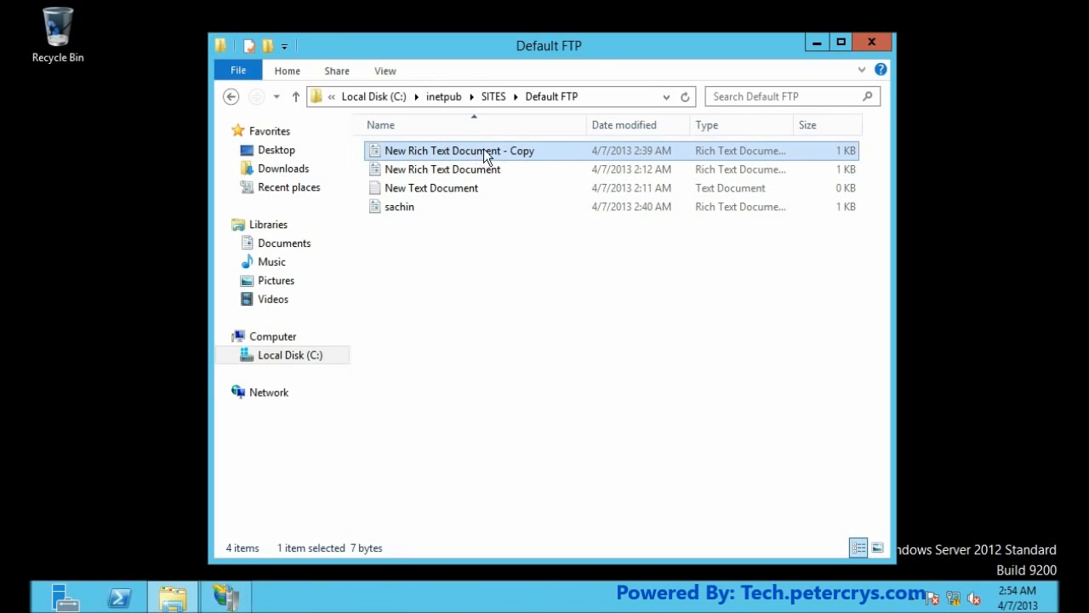
{"action": "left_click", "coordinate": [527, 241]}
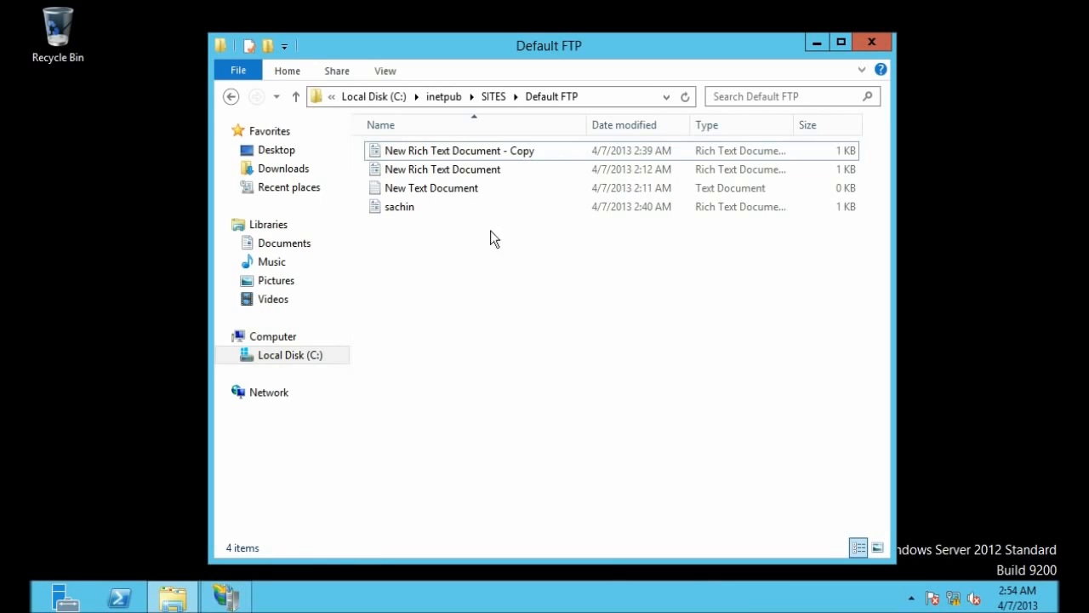
{"action": "left_click", "coordinate": [408, 211]}
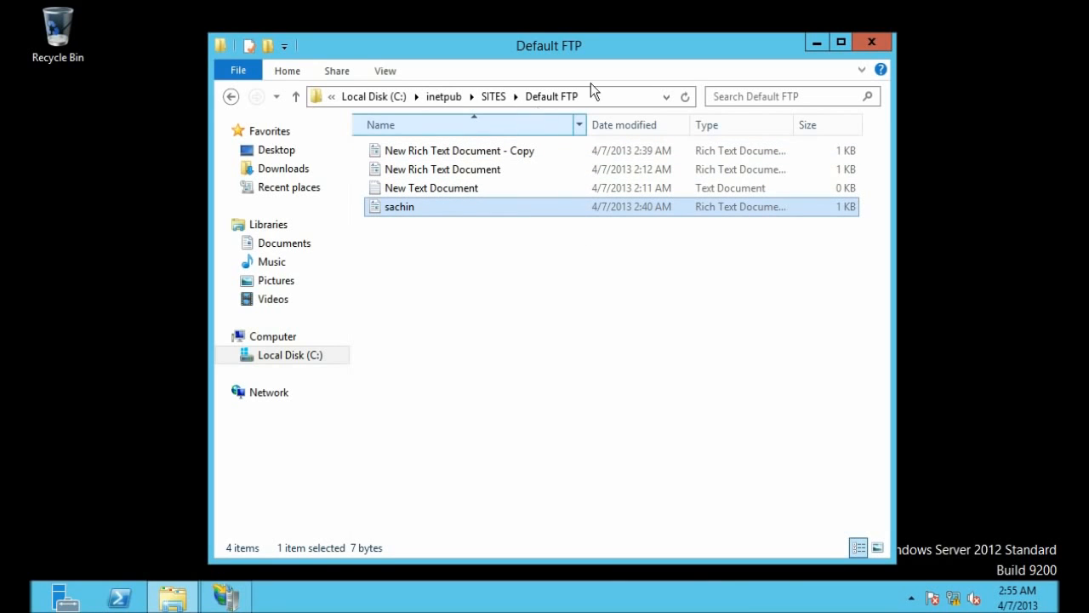
{"action": "left_click", "coordinate": [872, 42]}
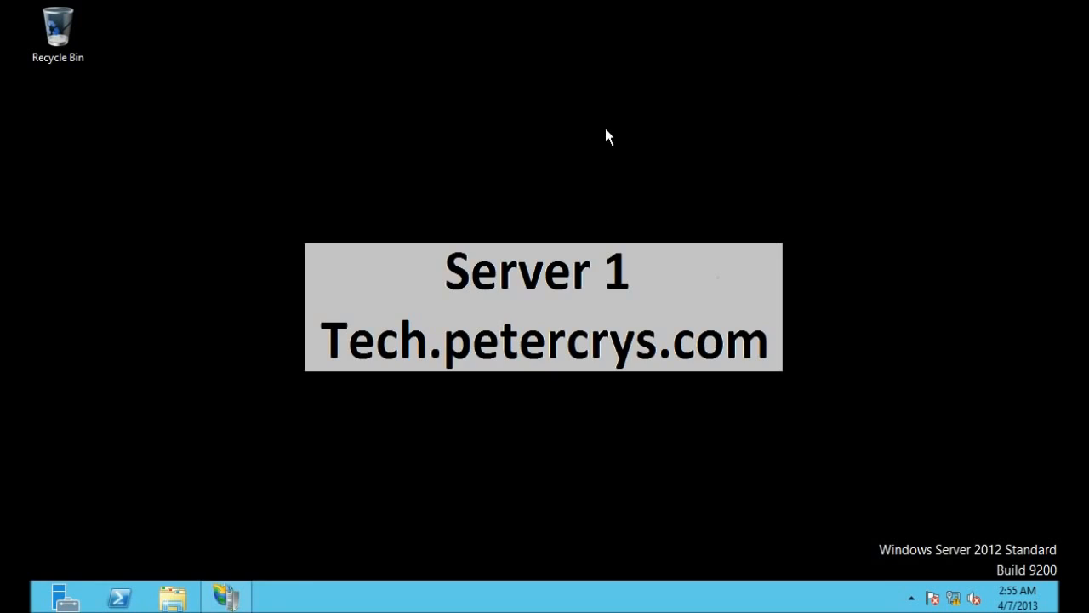
Step: Open FTP IP Address and Domain Restrictions for the Default FTP site in IIS Manager
{"action": "mouse_move", "coordinate": [235, 600]}
{"action": "left_click", "coordinate": [235, 600]}
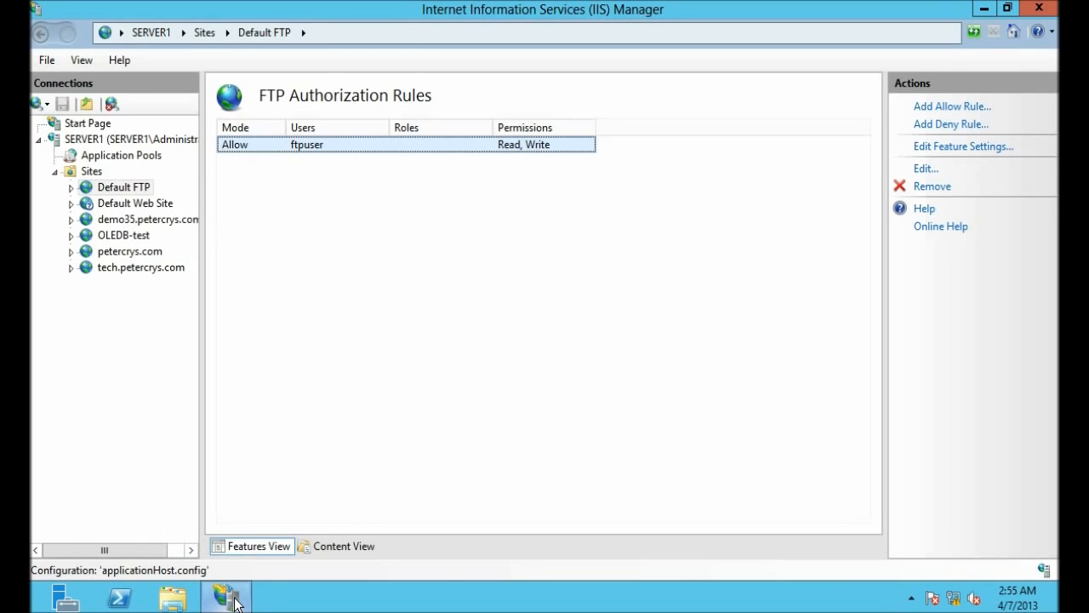
{"action": "left_click", "coordinate": [131, 190]}
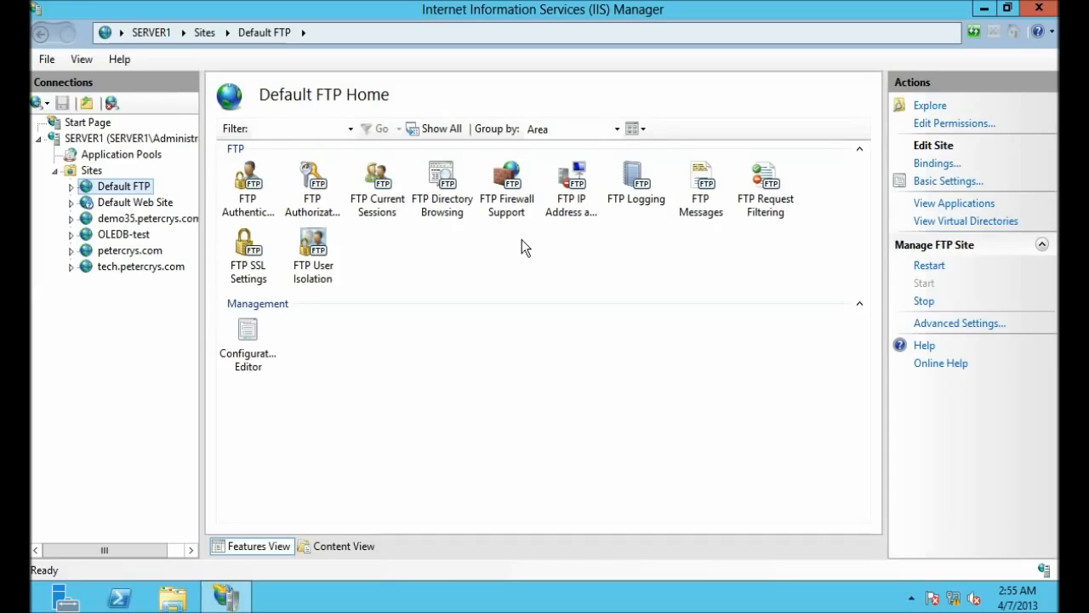
{"action": "left_click", "coordinate": [574, 218]}
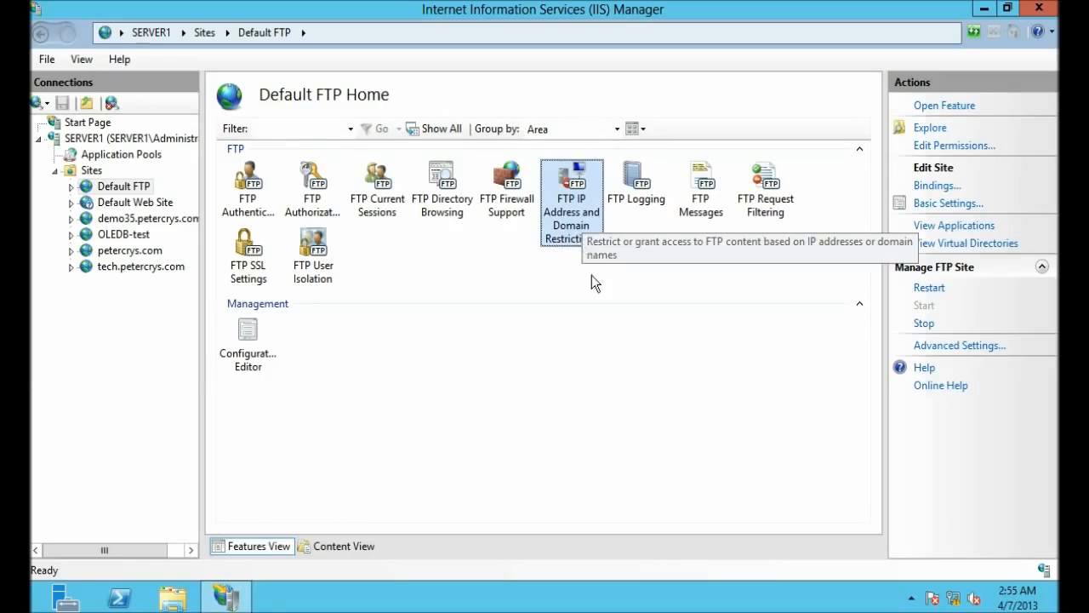
{"action": "double_click", "coordinate": [572, 232]}
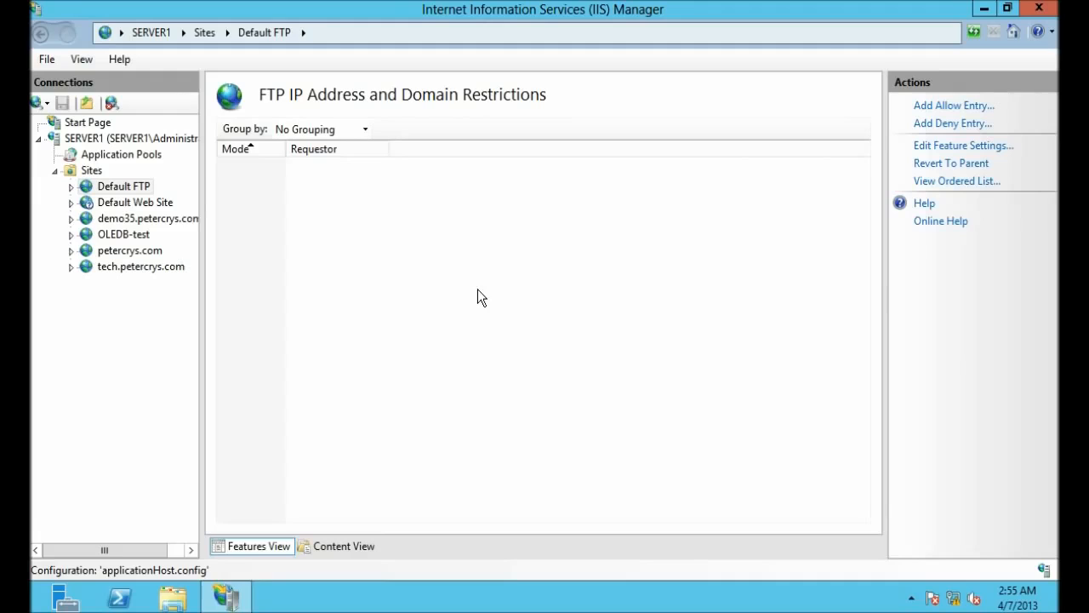
Step: Add an Allow entry for the specific IP address 192.168.1.122
{"action": "left_click", "coordinate": [949, 108]}
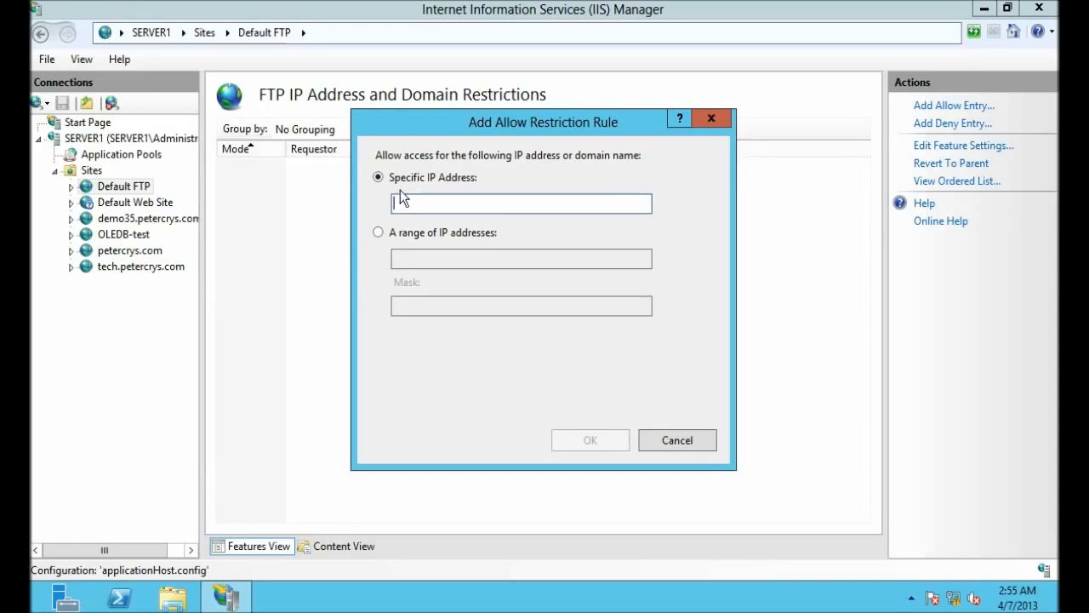
{"action": "left_click", "coordinate": [481, 209]}
{"action": "type", "text": "192.168.1.122"}
{"action": "left_click_drag", "start_coordinate": [396, 204], "coordinate": [479, 203]}
{"action": "left_click", "coordinate": [479, 202]}
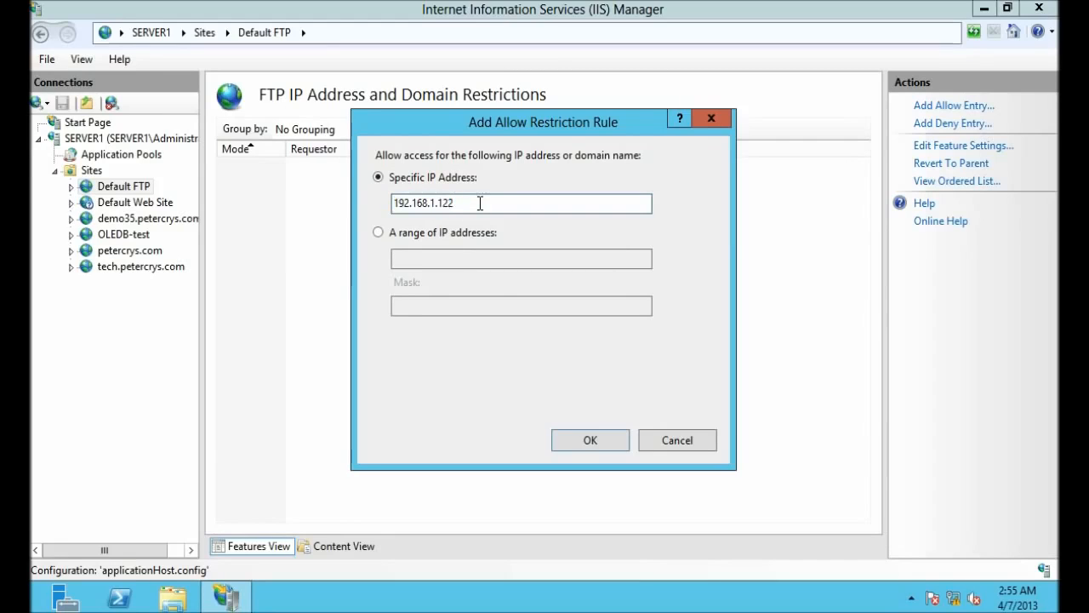
{"action": "left_click", "coordinate": [589, 441]}
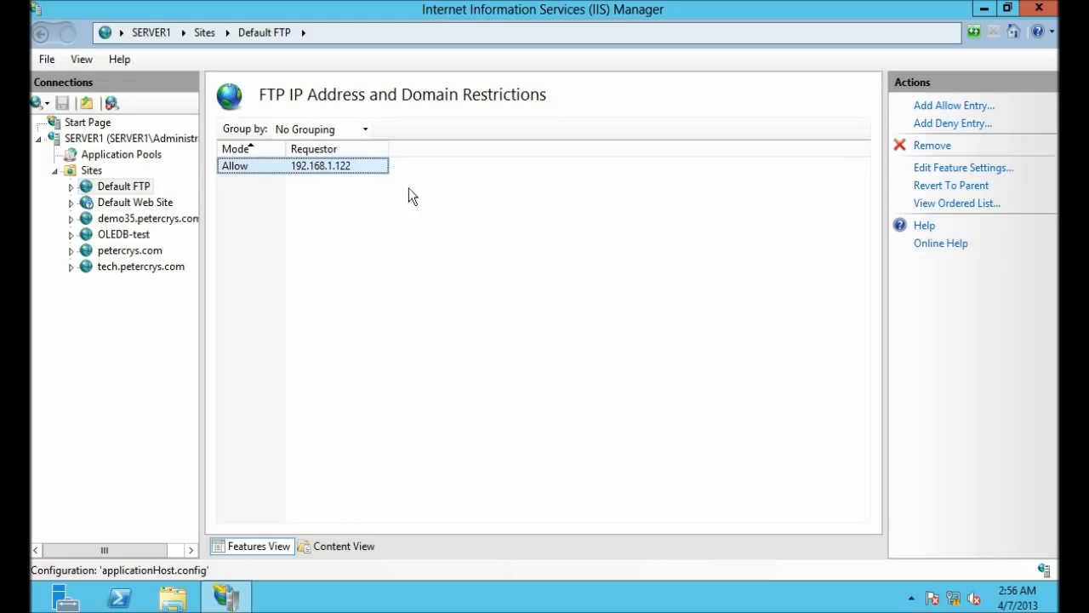
Step: Set Default FTP's access for unspecified clients to Deny, then minimize IIS Manager
{"action": "right_click", "coordinate": [348, 167]}
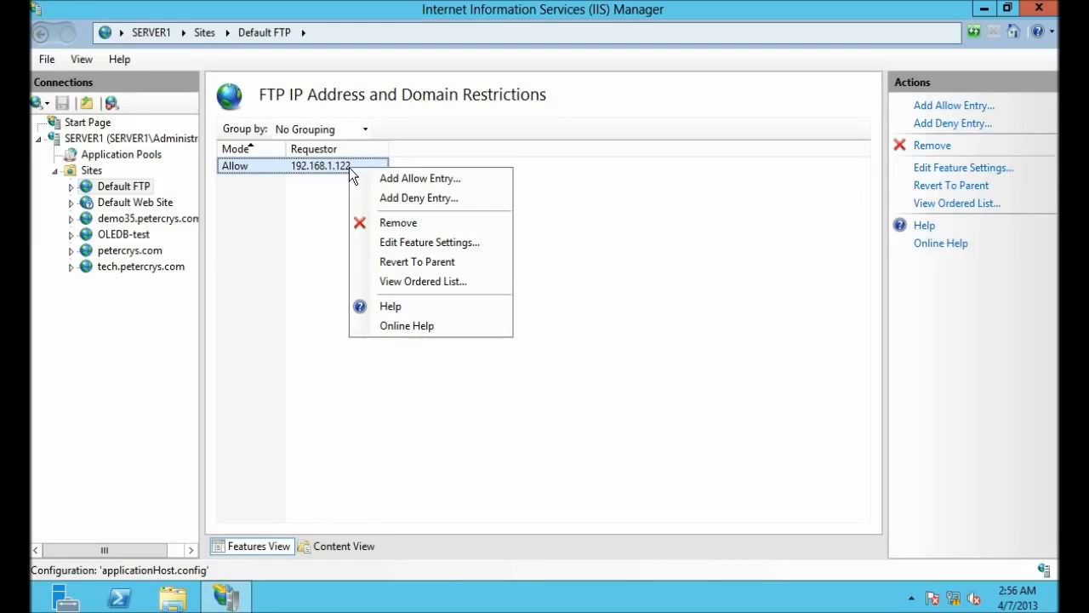
{"action": "left_click", "coordinate": [394, 247]}
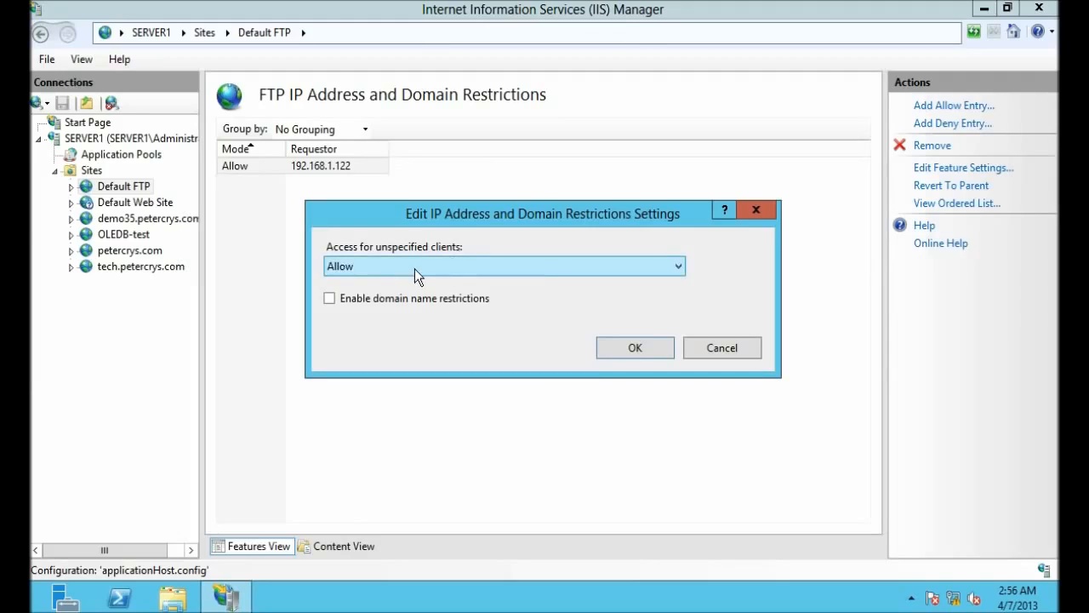
{"action": "left_click", "coordinate": [679, 271]}
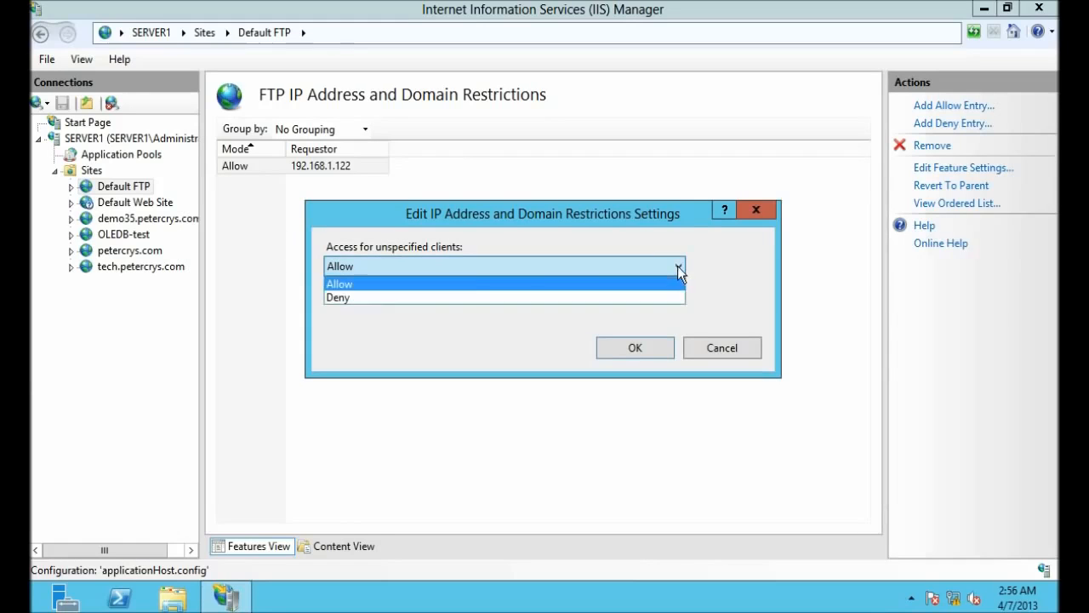
{"action": "left_click", "coordinate": [354, 297]}
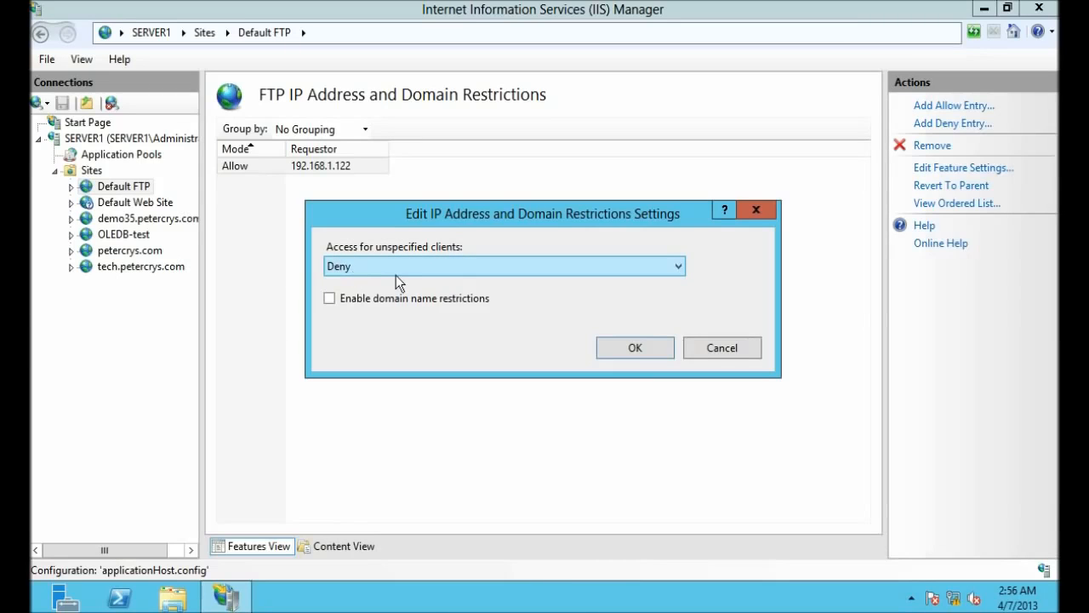
{"action": "left_click", "coordinate": [625, 347]}
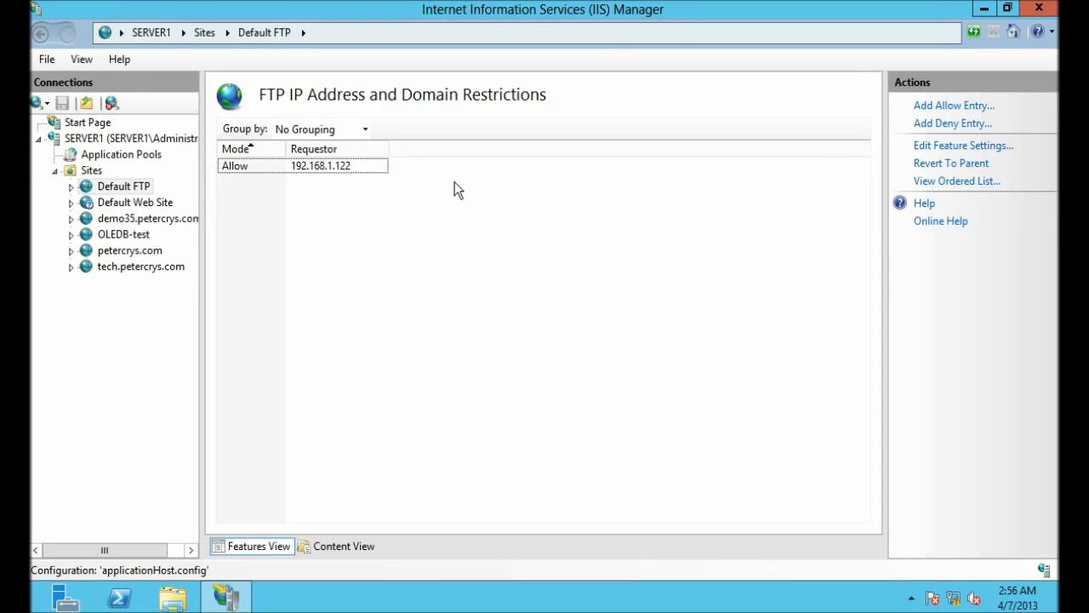
{"action": "left_click", "coordinate": [987, 10]}
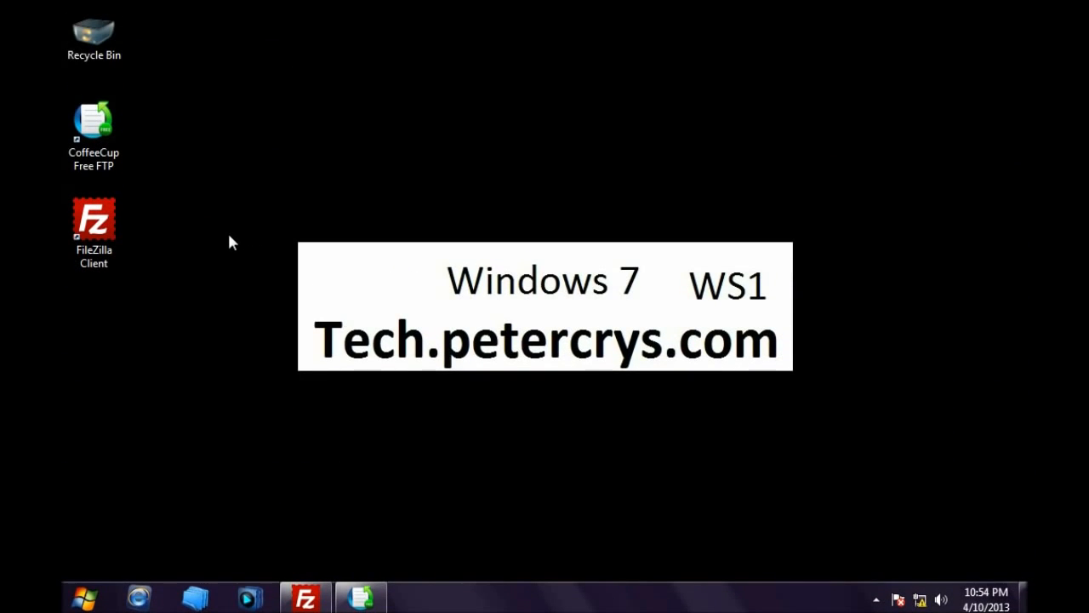
Step: Launch Command Prompt by entering cmd in the Run box
{"action": "left_click", "coordinate": [83, 598]}
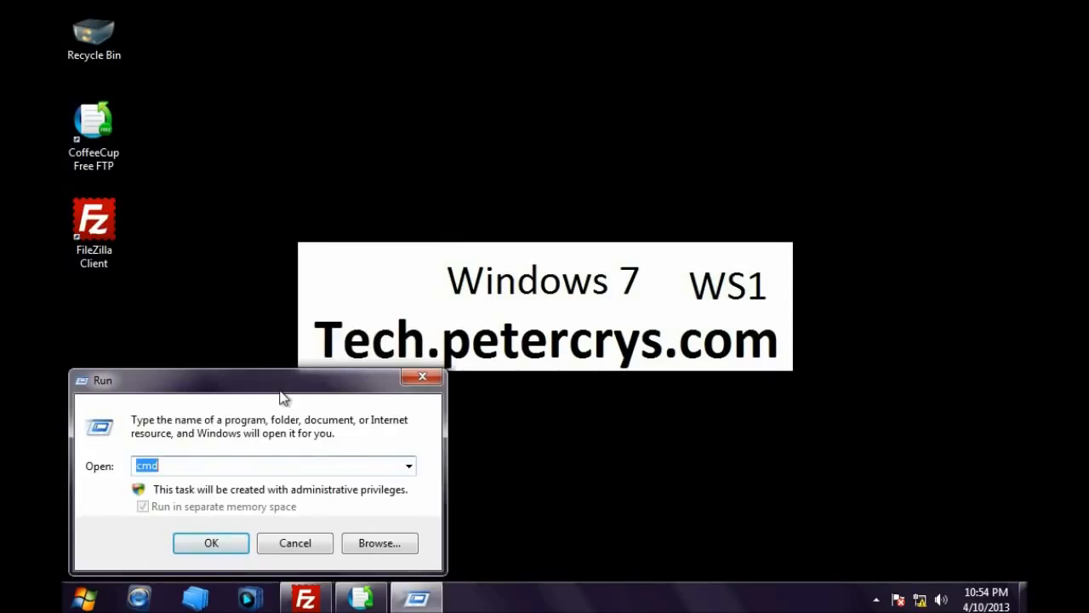
{"action": "left_click_drag", "start_coordinate": [284, 397], "coordinate": [315, 400]}
{"action": "left_click", "coordinate": [313, 467]}
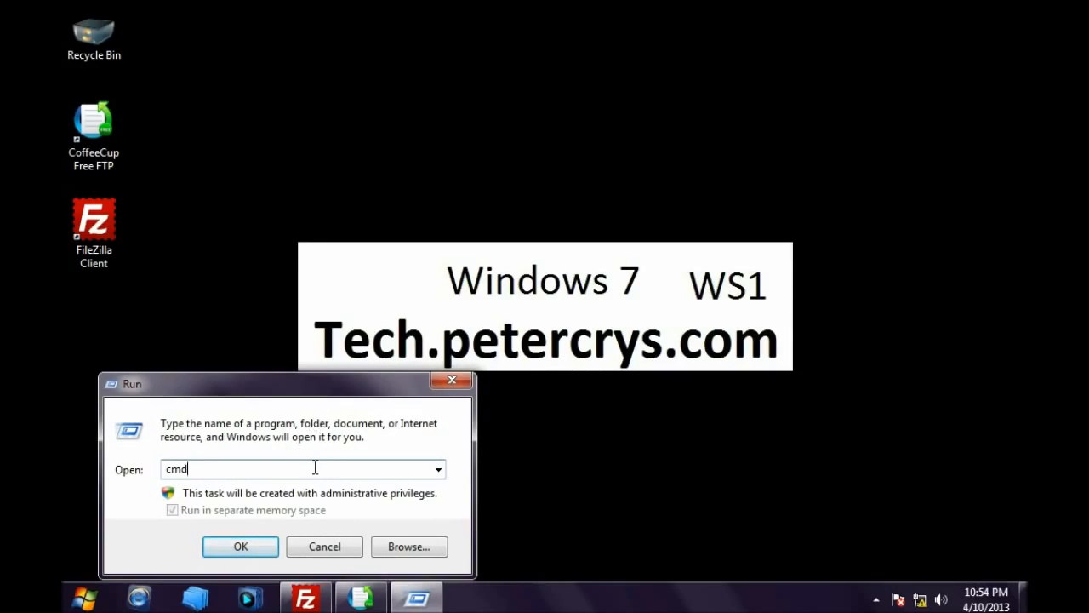
{"action": "key", "text": "BackSpace"}
{"action": "key", "text": "BackSpace"}
{"action": "key", "text": "BackSpace"}
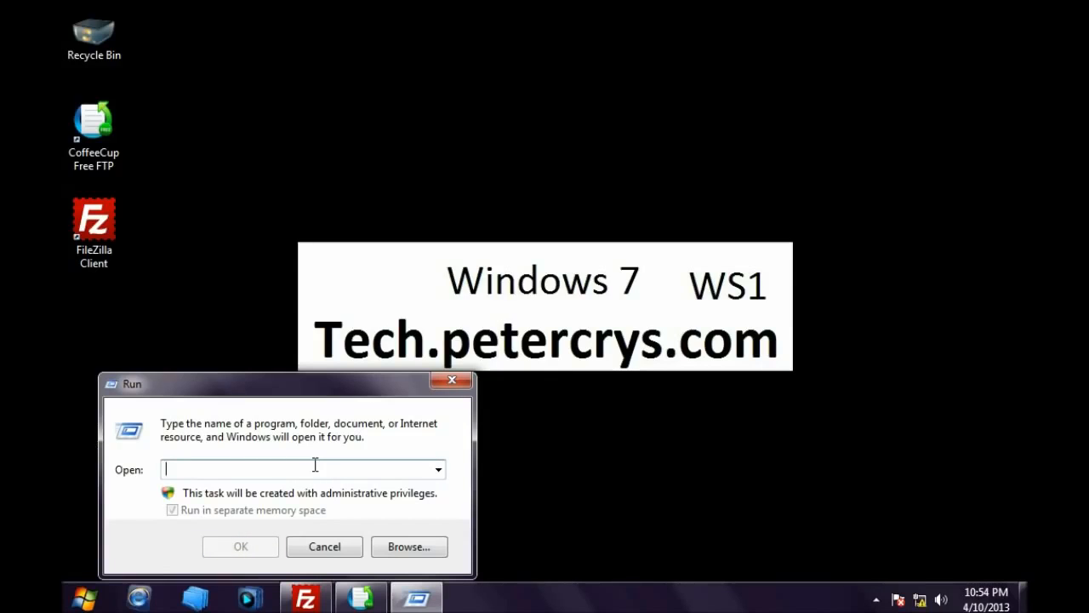
{"action": "type", "text": "cmd"}
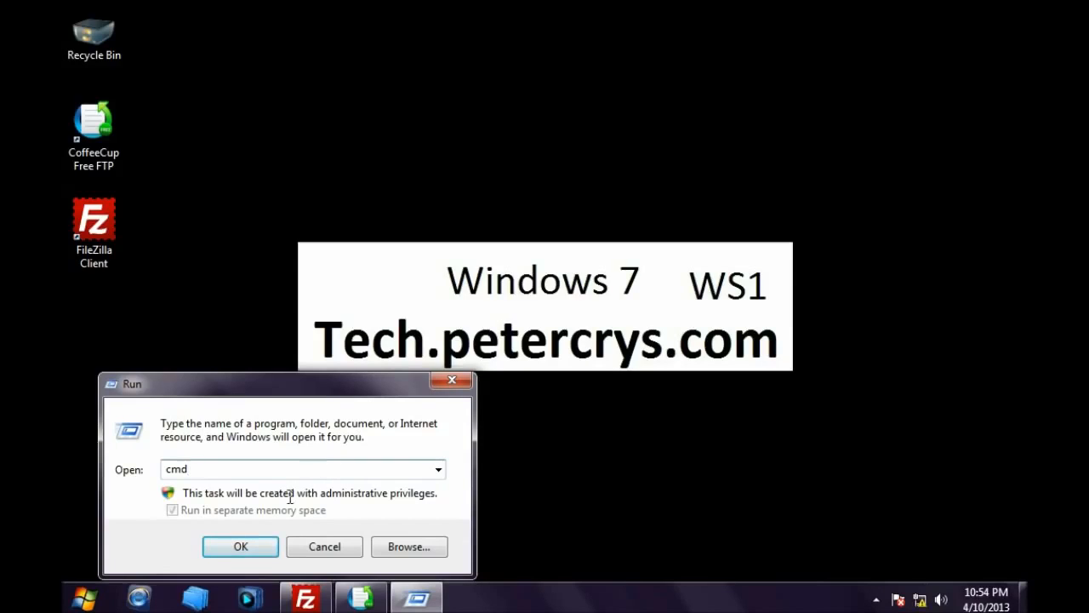
{"action": "left_click", "coordinate": [244, 549]}
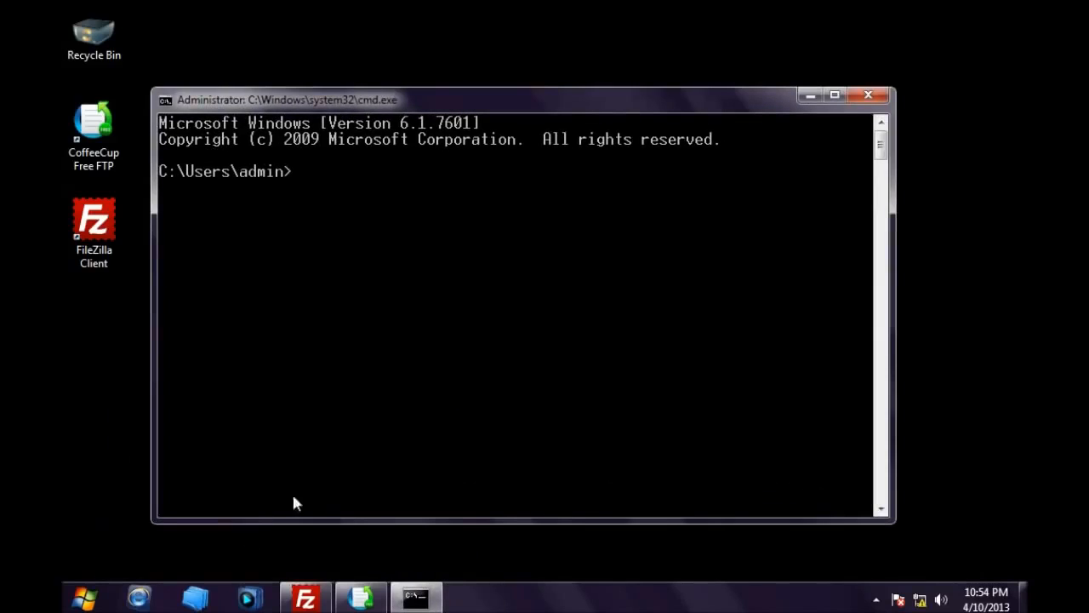
Step: Run ipconfig to show the IPv4 address 192.168.1.133, then minimize the console
{"action": "left_click_drag", "start_coordinate": [374, 99], "coordinate": [359, 77]}
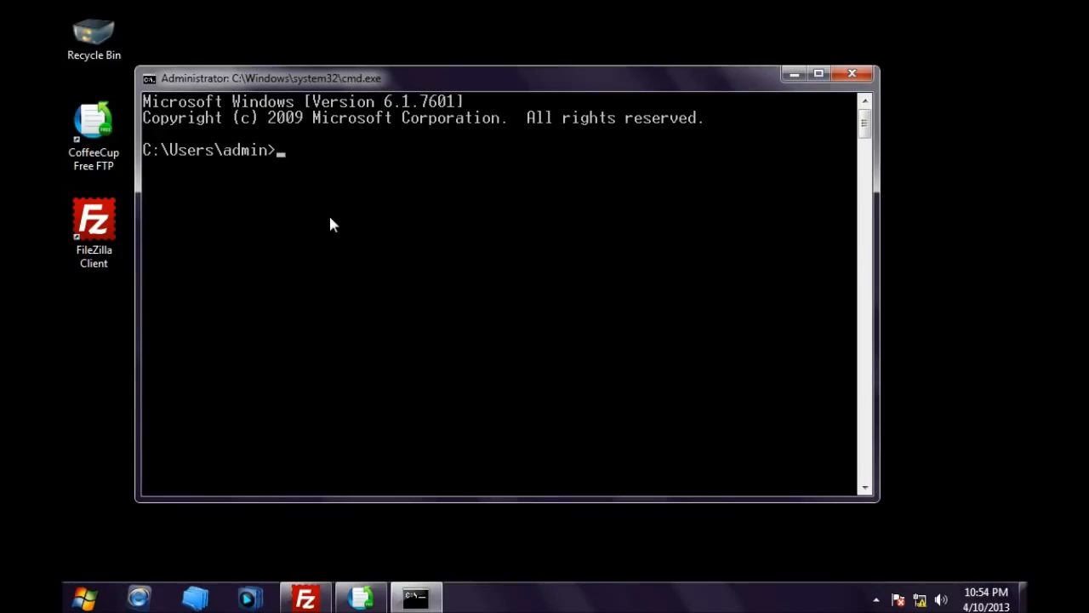
{"action": "type", "text": "ipconfig"}
{"action": "key", "text": "Return"}
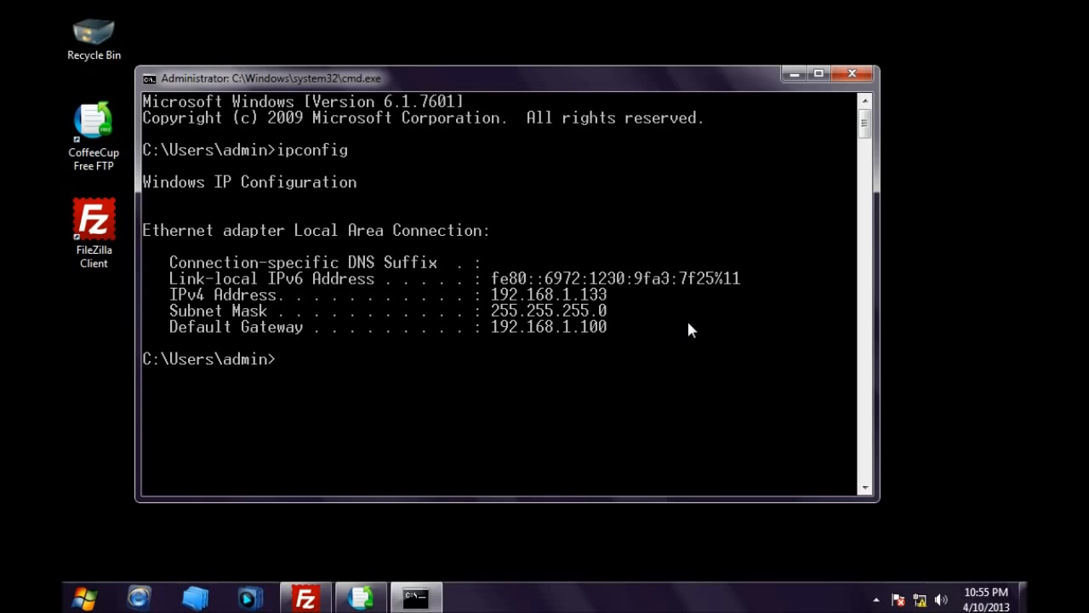
{"action": "left_click", "coordinate": [792, 74]}
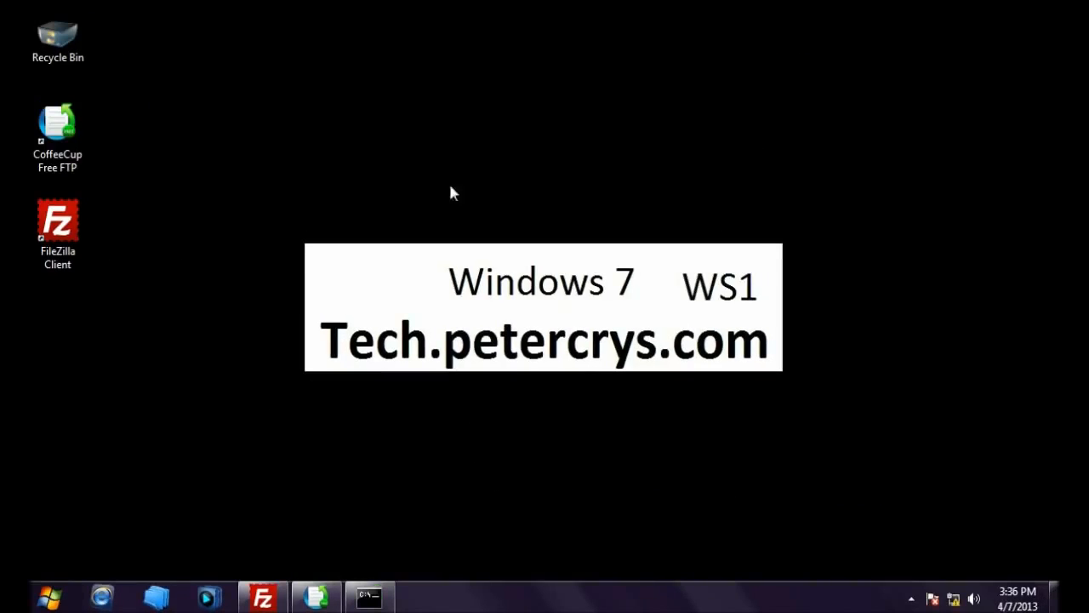
Step: Reconnect FileZilla to the petercrys site in the current tab
{"action": "left_click", "coordinate": [269, 596]}
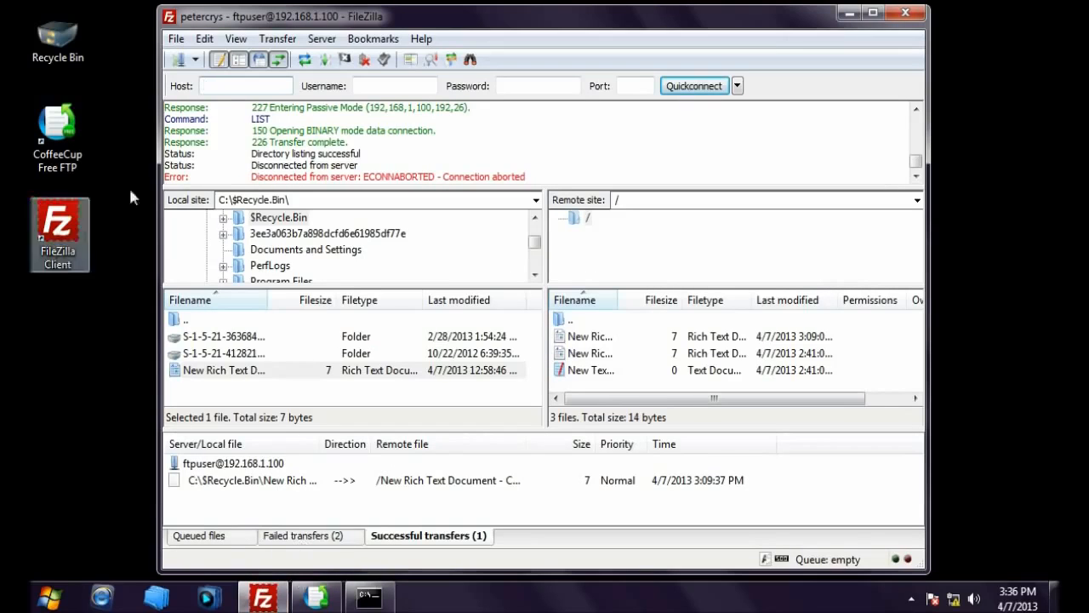
{"action": "left_click", "coordinate": [197, 59]}
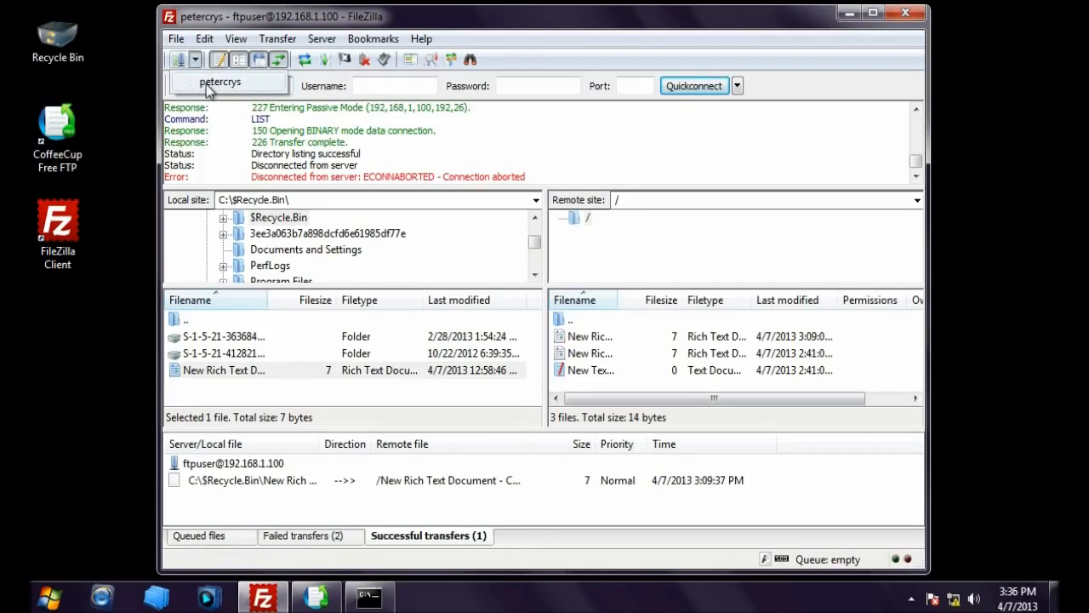
{"action": "left_click", "coordinate": [233, 88]}
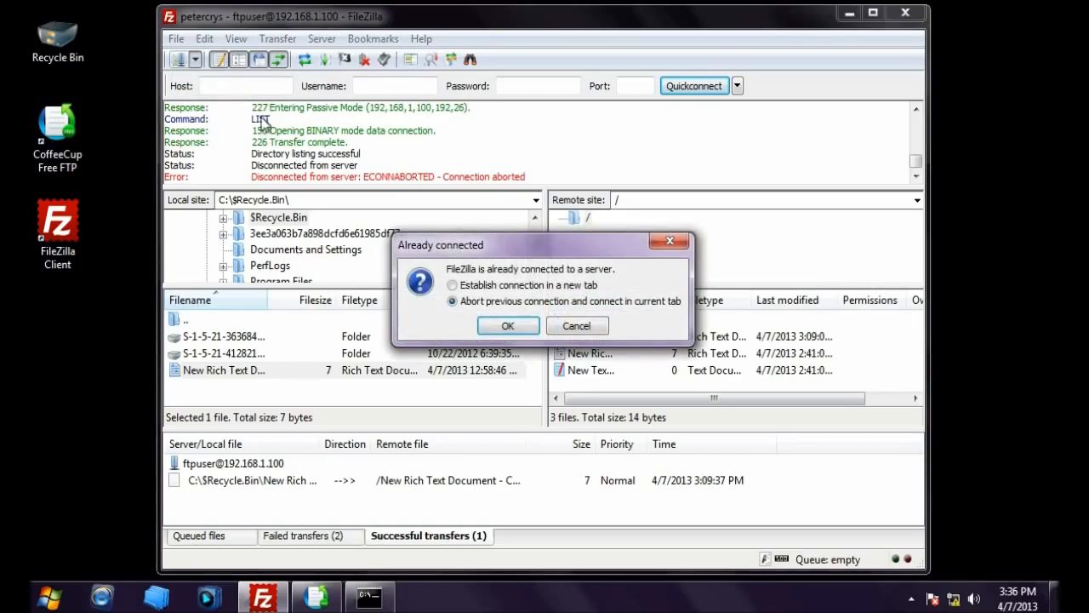
{"action": "left_click", "coordinate": [508, 326]}
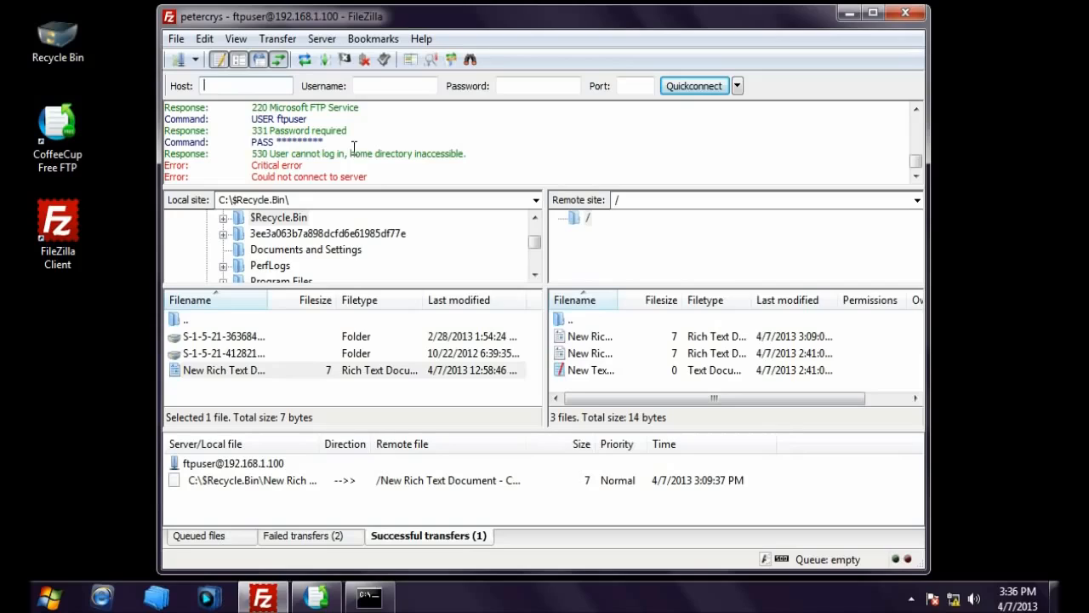
Step: Highlight the 530 login error and 'Could not connect to server' in the log, then minimize FileZilla
{"action": "left_click_drag", "start_coordinate": [253, 154], "coordinate": [482, 153]}
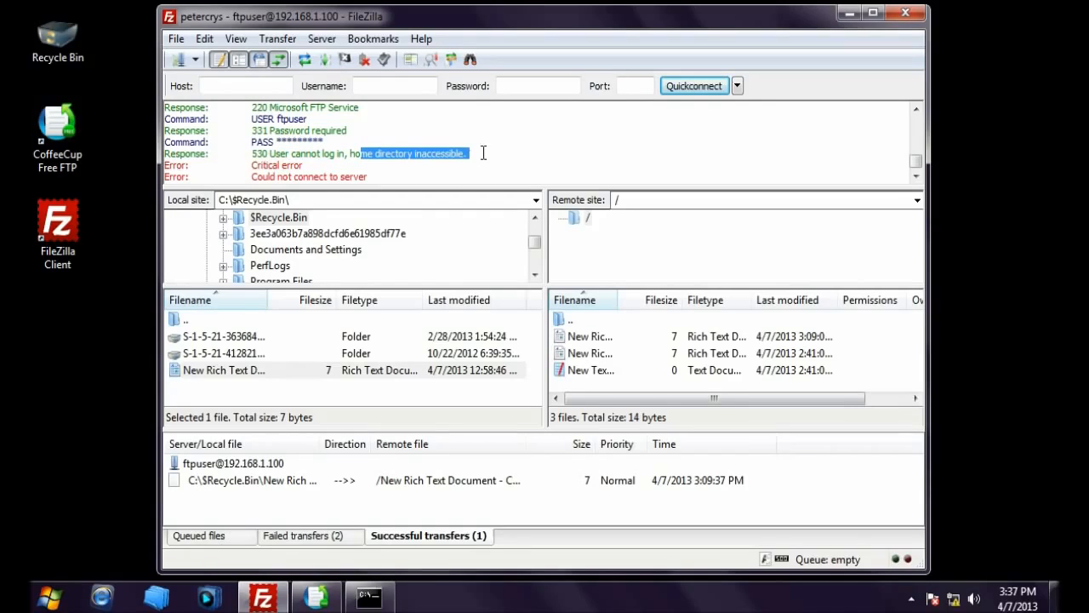
{"action": "left_click_drag", "start_coordinate": [242, 179], "coordinate": [376, 182]}
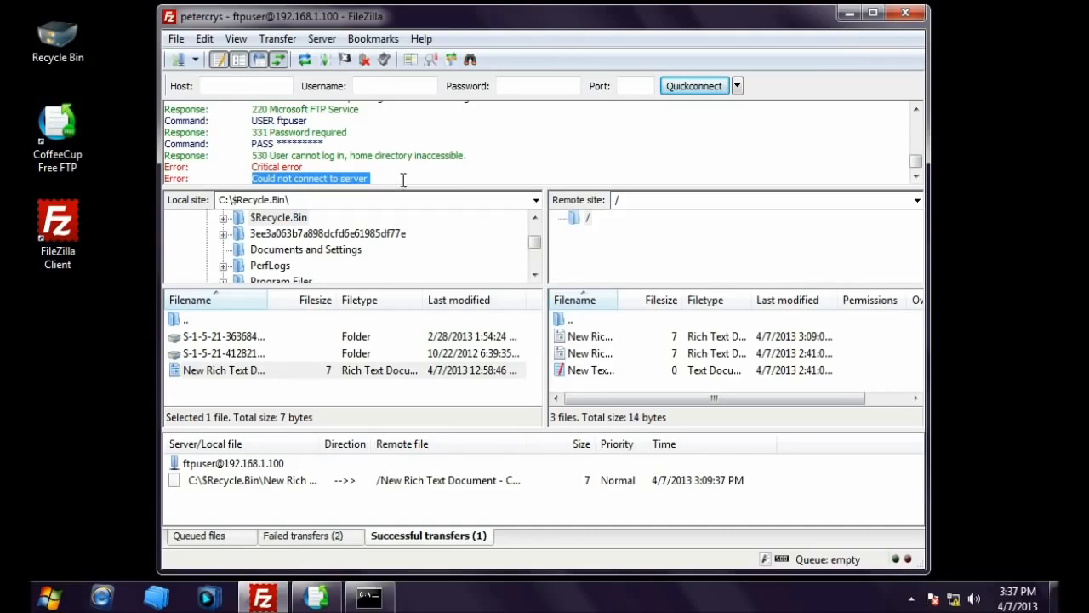
{"action": "left_click", "coordinate": [850, 13]}
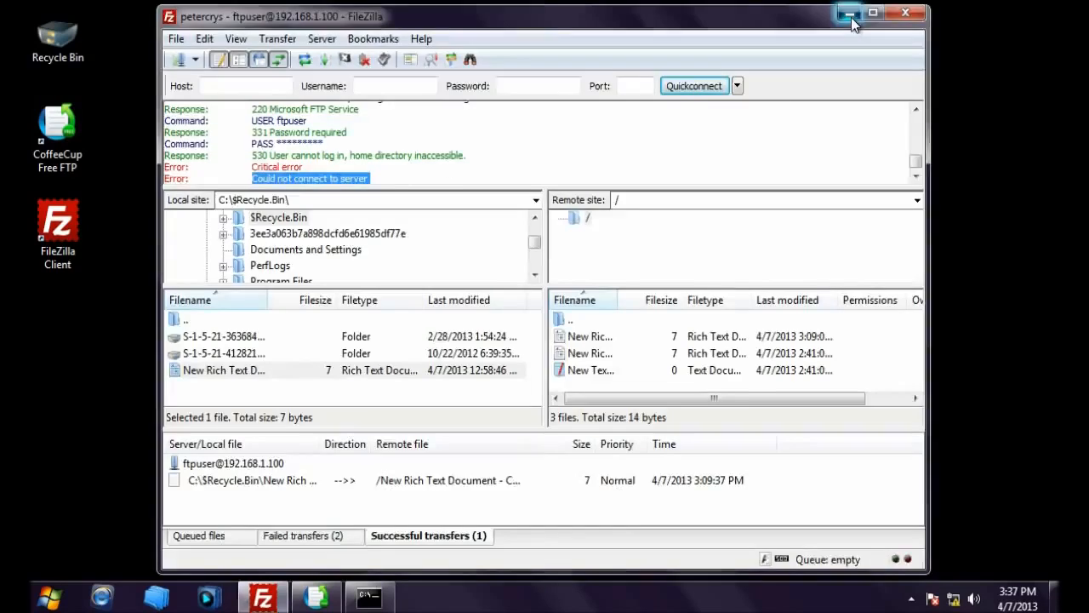
Step: Connect CoffeeCup Free FTP to petercrys, note the 530 access-denied error, then minimize it
{"action": "left_click", "coordinate": [315, 597]}
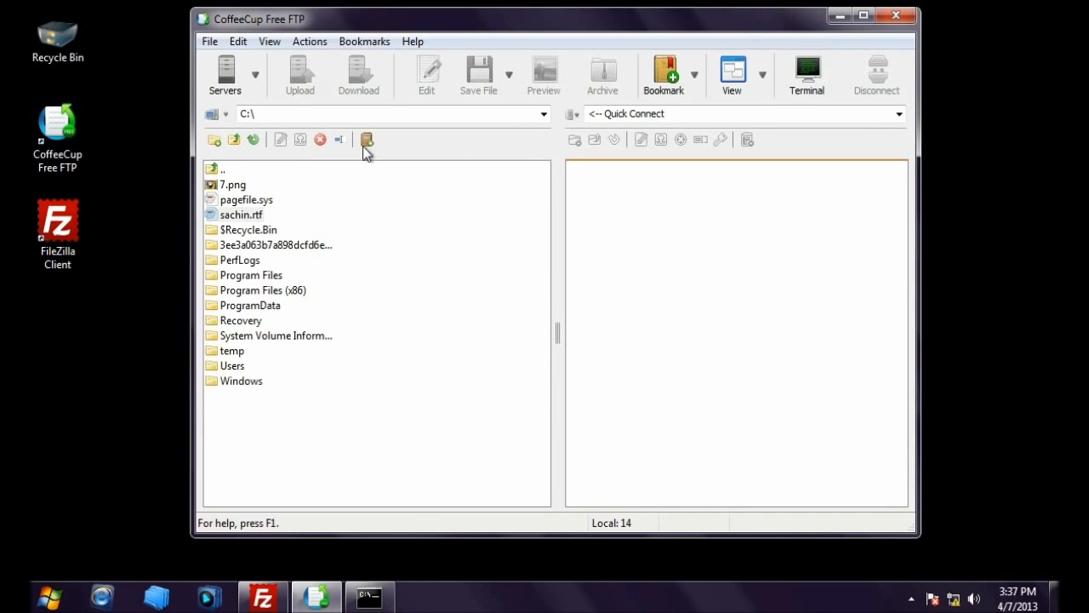
{"action": "left_click", "coordinate": [254, 75]}
{"action": "left_click", "coordinate": [276, 109]}
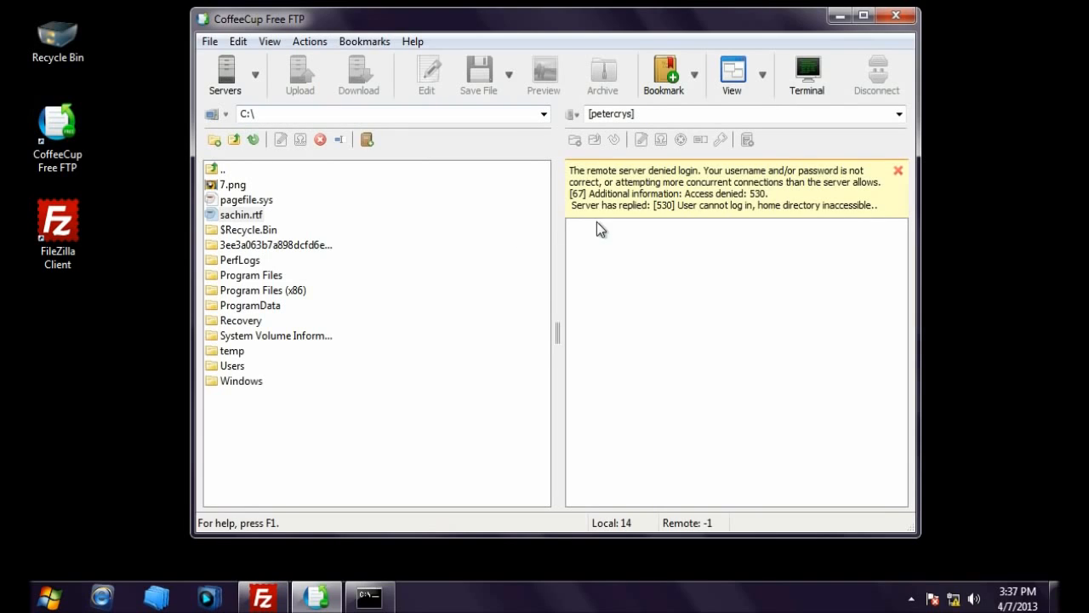
{"action": "left_click_drag", "start_coordinate": [589, 193], "coordinate": [776, 194]}
{"action": "left_click", "coordinate": [792, 195]}
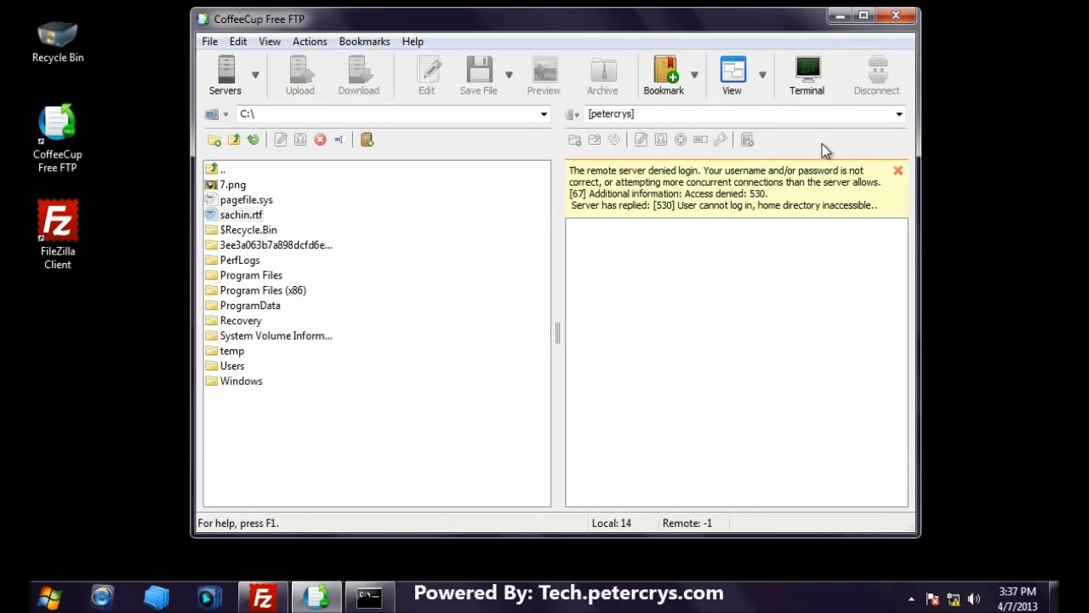
{"action": "left_click", "coordinate": [839, 15]}
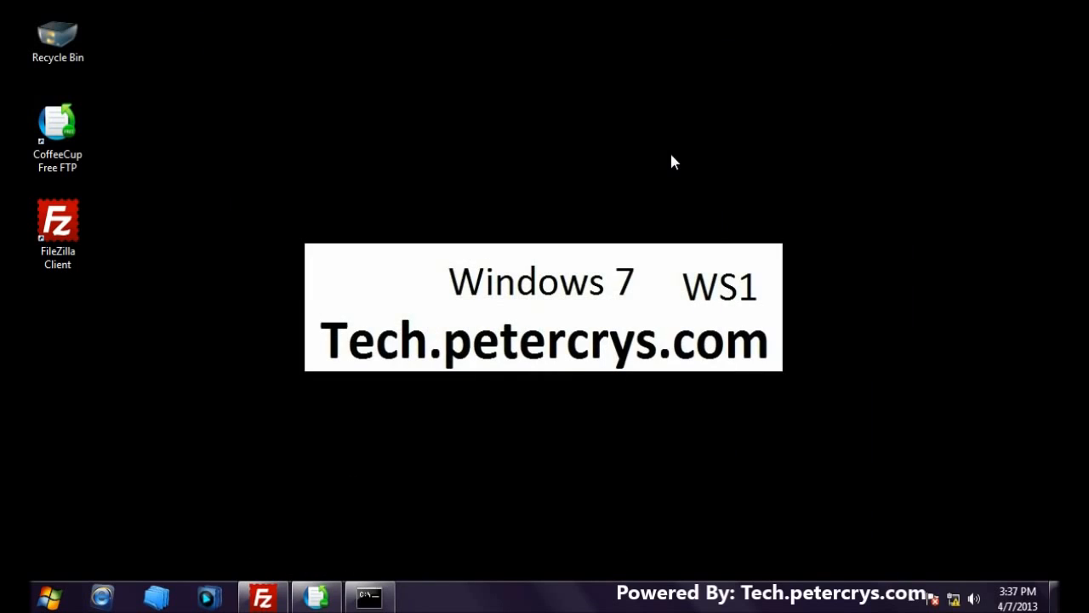
Step: Open the TCP/IPv4 properties of Local Area Connection via Network and Sharing Center
{"action": "left_click", "coordinate": [384, 598]}
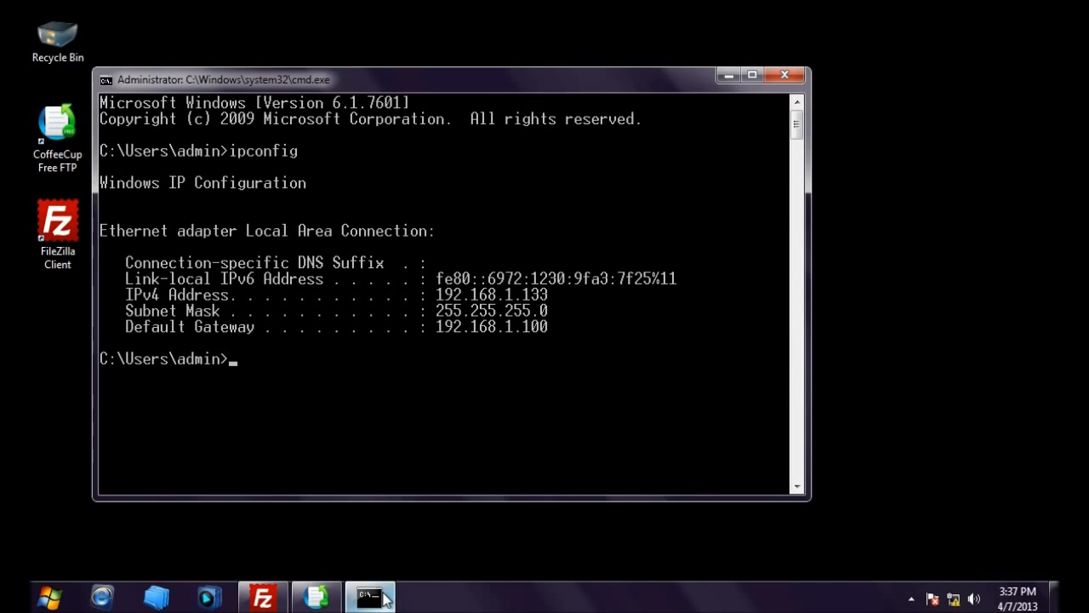
{"action": "left_click", "coordinate": [384, 597]}
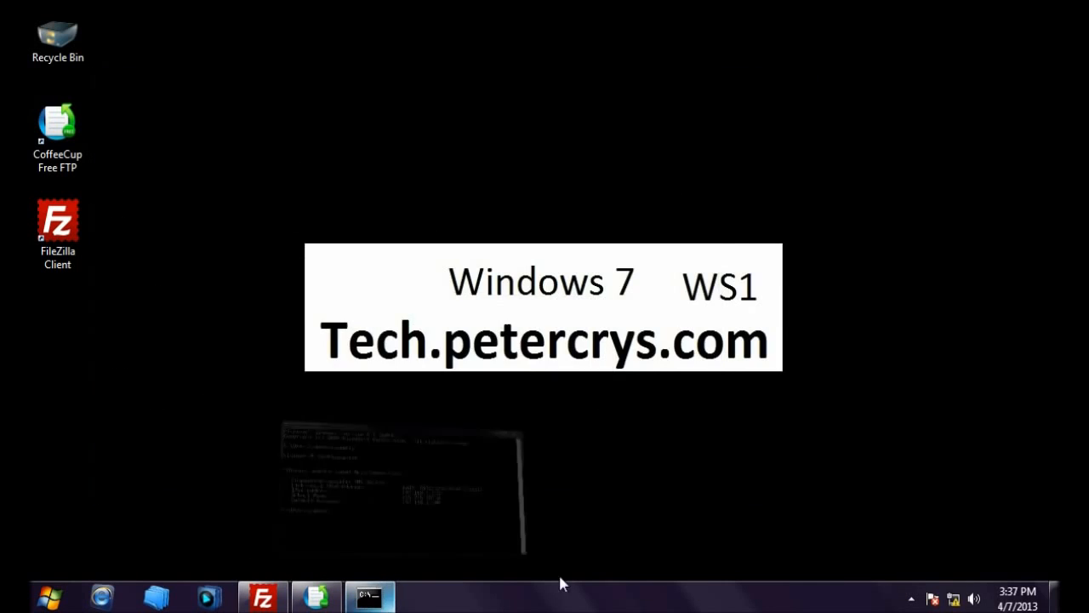
{"action": "right_click", "coordinate": [953, 599]}
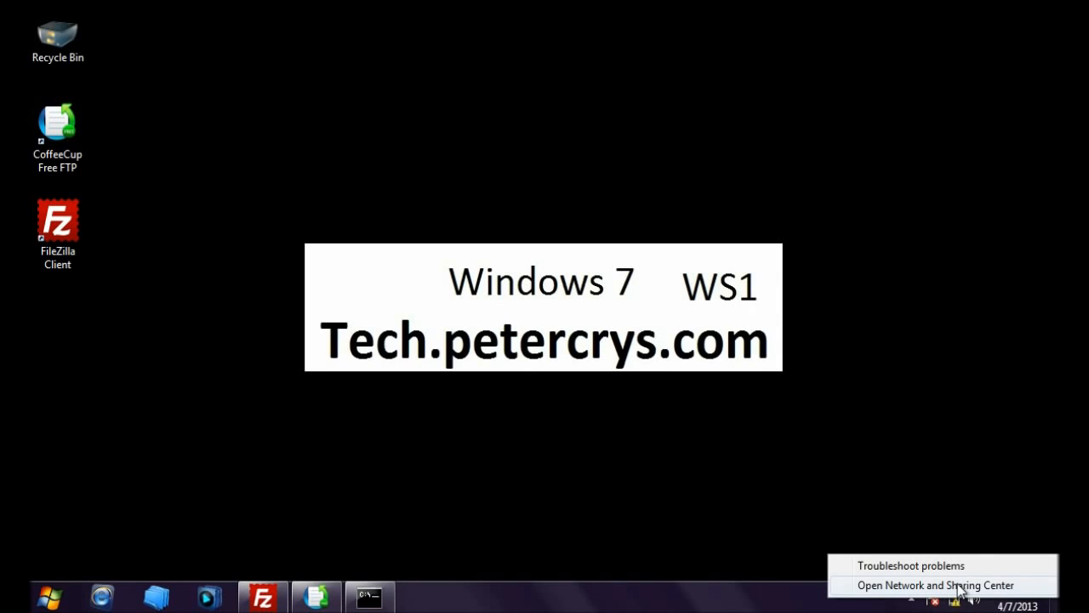
{"action": "left_click", "coordinate": [960, 585]}
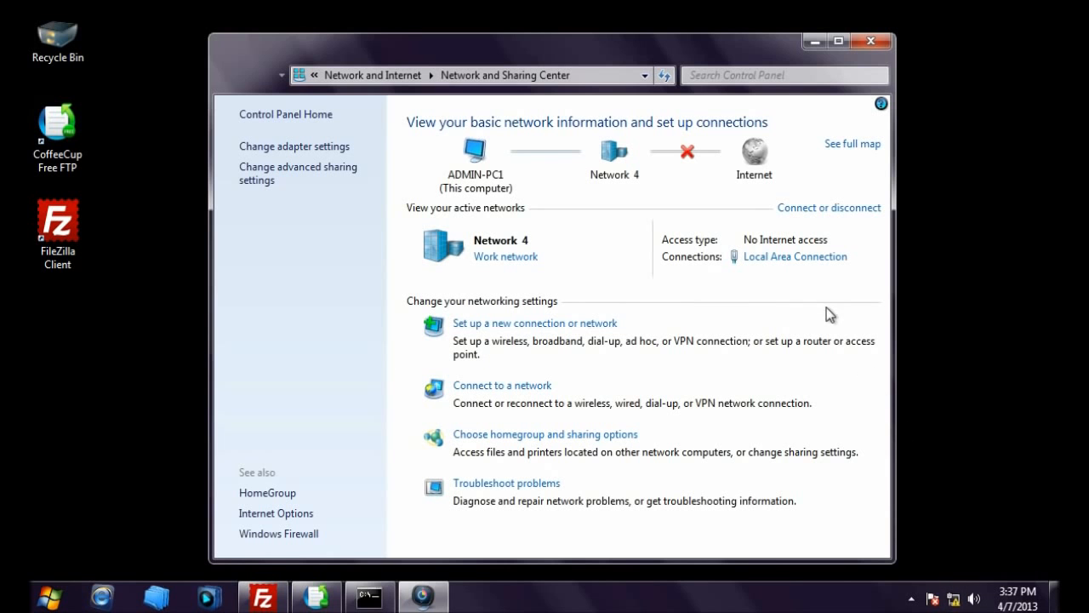
{"action": "left_click", "coordinate": [790, 258]}
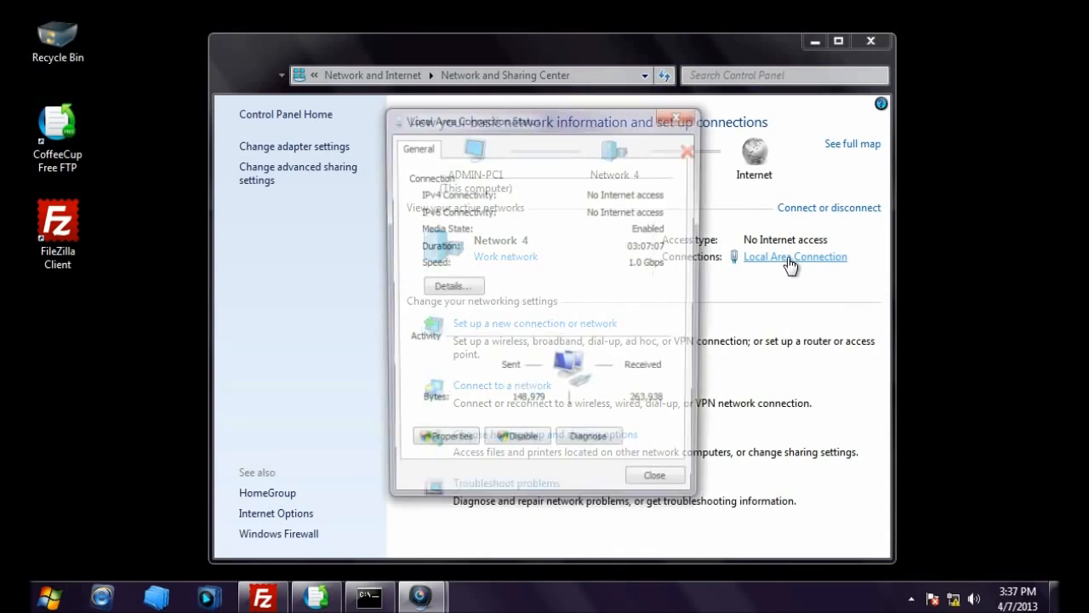
{"action": "left_click", "coordinate": [449, 447]}
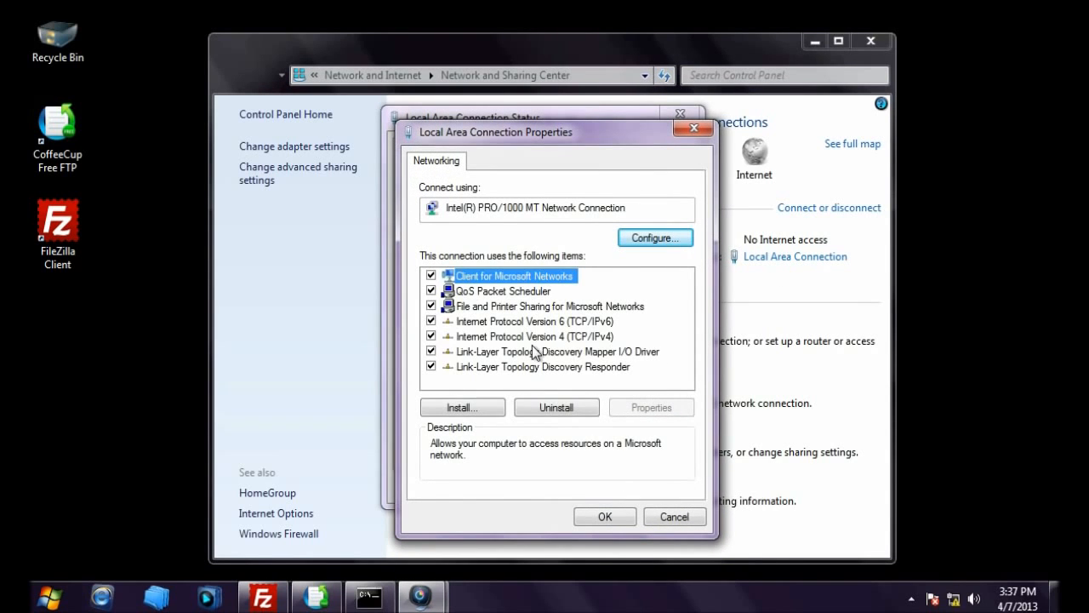
{"action": "left_click", "coordinate": [542, 337]}
{"action": "left_click", "coordinate": [640, 410]}
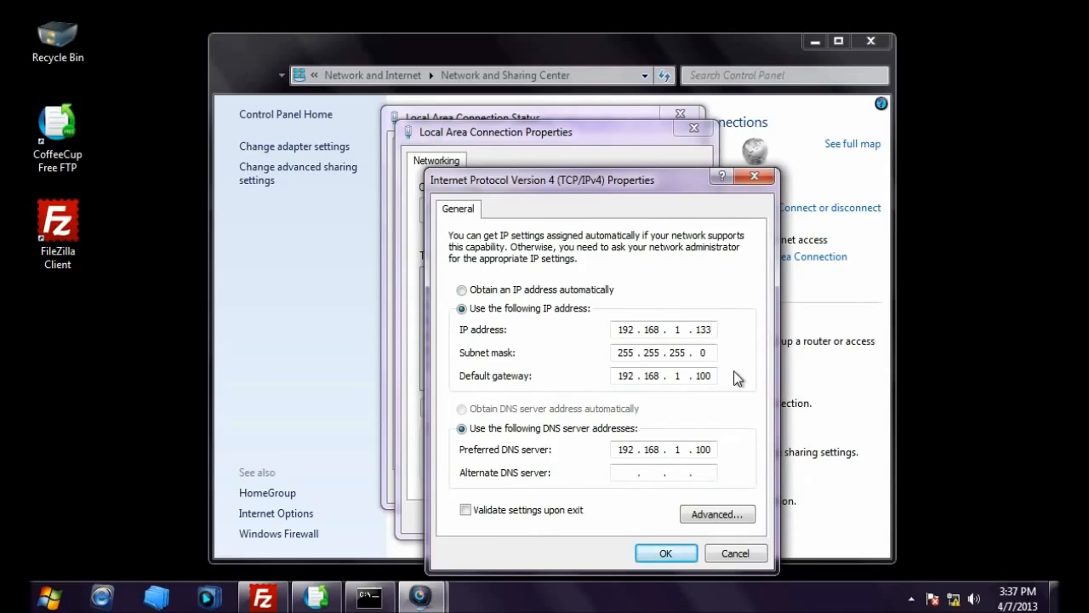
Step: Change the IP address to 192.168.1.122 and close all network windows
{"action": "key", "text": "BackSpace"}
{"action": "key", "text": "BackSpace"}
{"action": "type", "text": "22"}
{"action": "left_click", "coordinate": [662, 553]}
{"action": "left_click", "coordinate": [601, 517]}
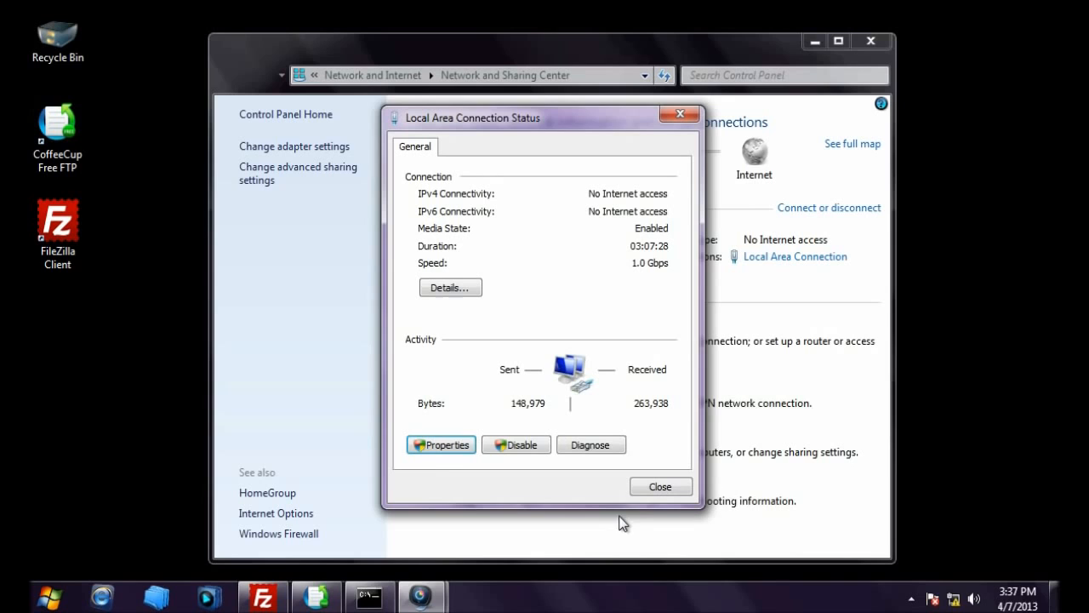
{"action": "left_click", "coordinate": [655, 489]}
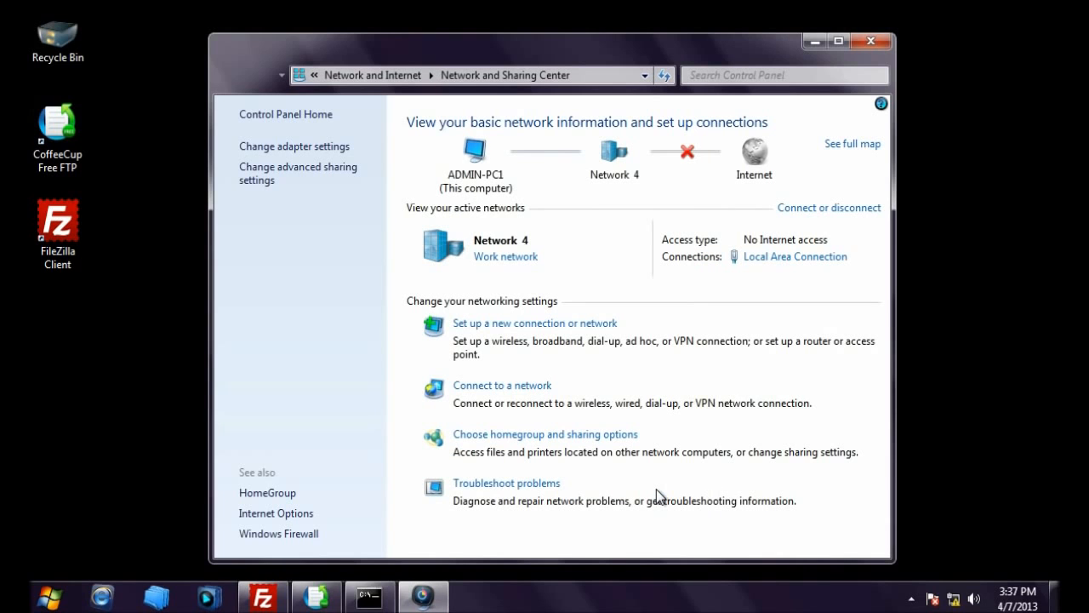
{"action": "left_click", "coordinate": [867, 45]}
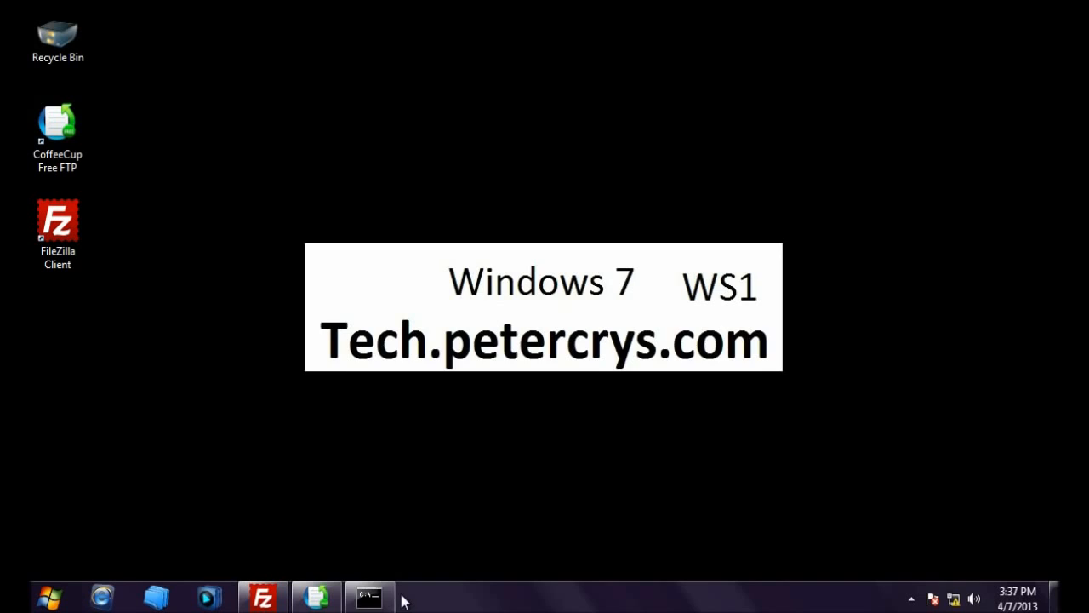
Step: Run ipconfig again to confirm IPv4 address 192.168.1.122, then close the console
{"action": "left_click", "coordinate": [371, 598]}
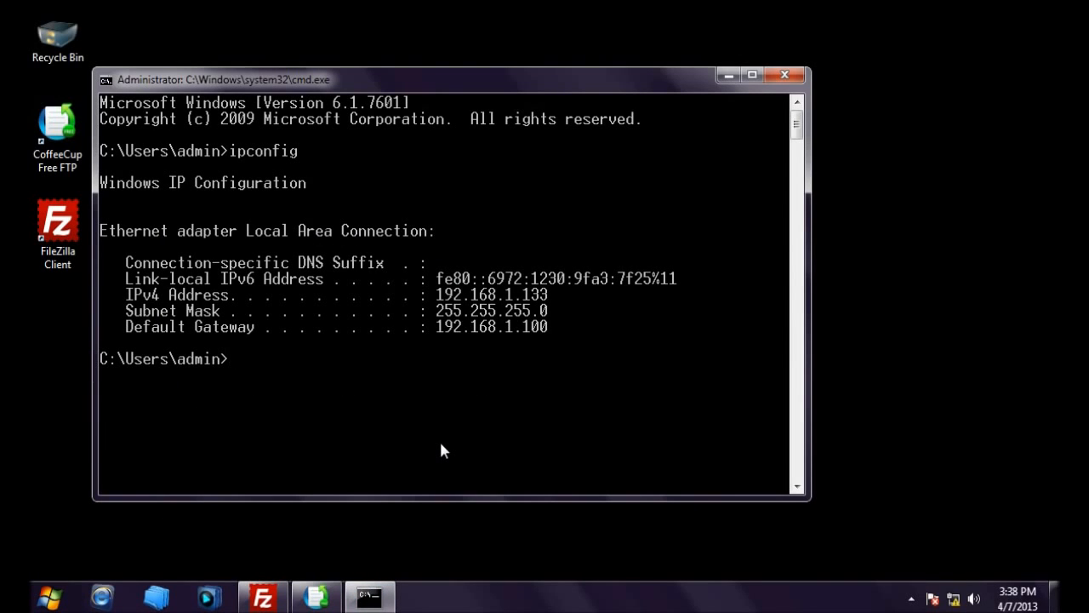
{"action": "type", "text": "ipconfig"}
{"action": "key", "text": "Return"}
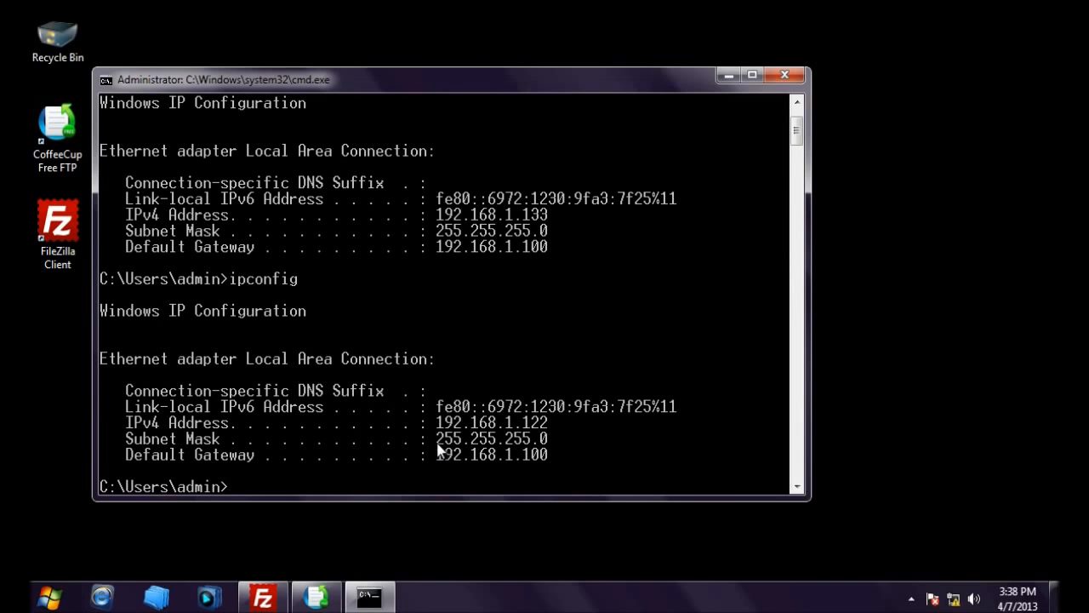
{"action": "scroll", "coordinate": [516, 374], "scroll_direction": "down", "scroll_amount": 2}
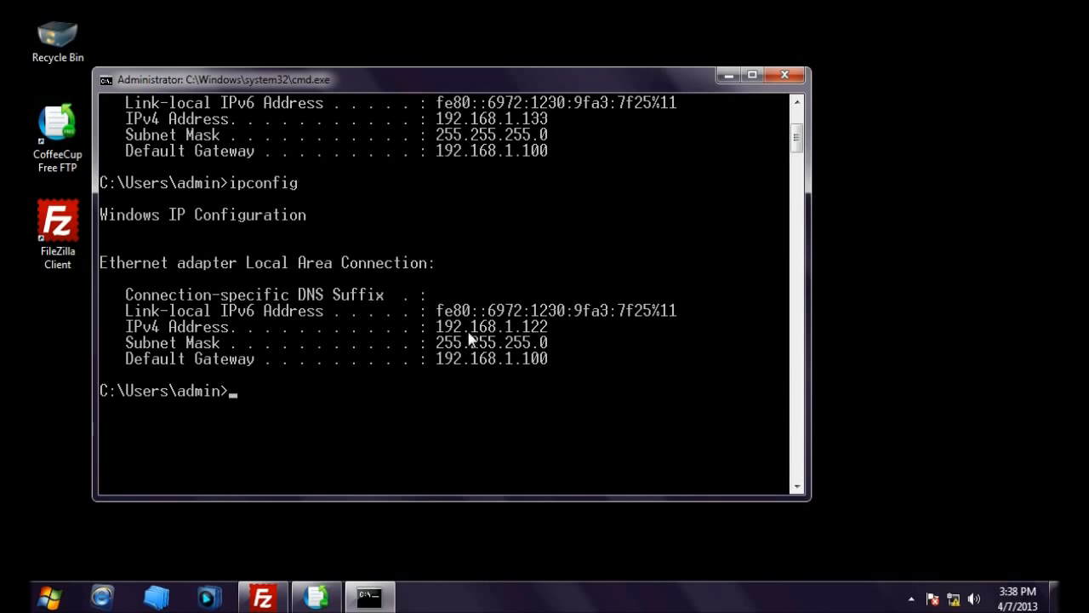
{"action": "scroll", "coordinate": [555, 335], "scroll_direction": "down", "scroll_amount": 1}
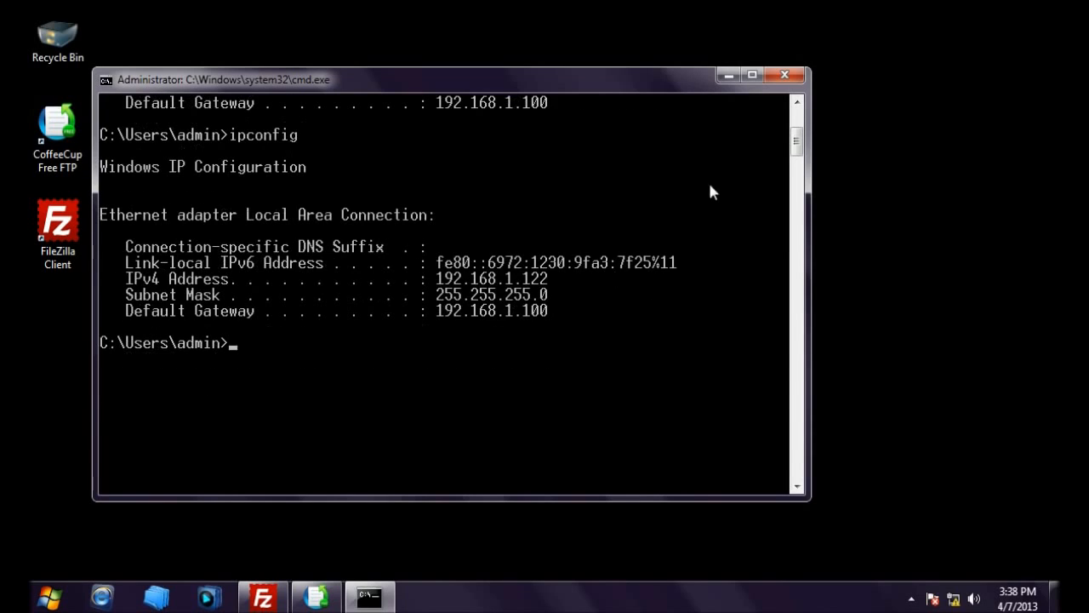
{"action": "left_click", "coordinate": [782, 75]}
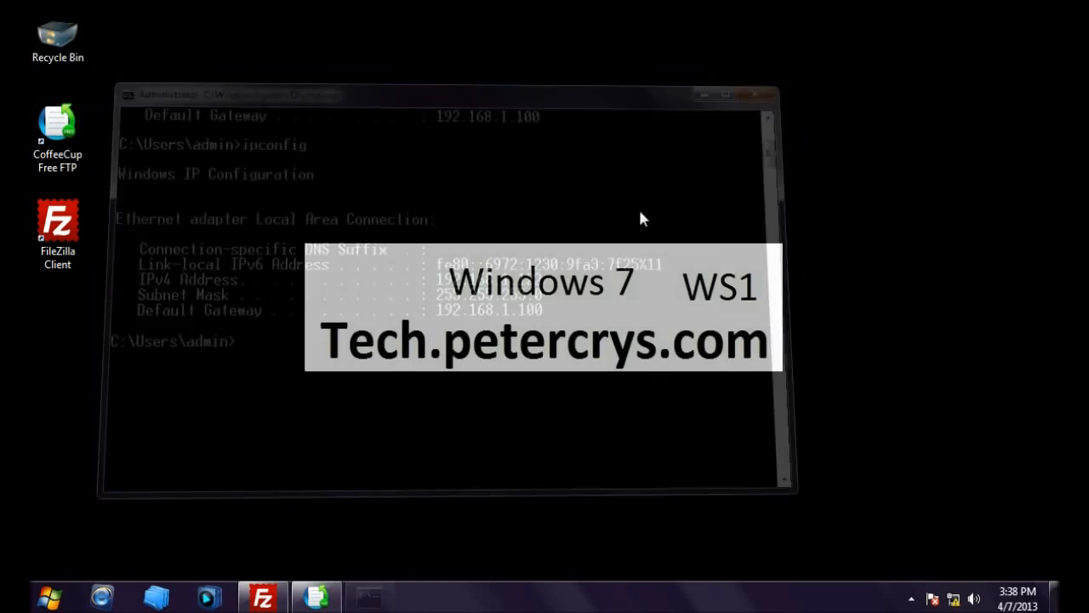
{"action": "left_click", "coordinate": [278, 596]}
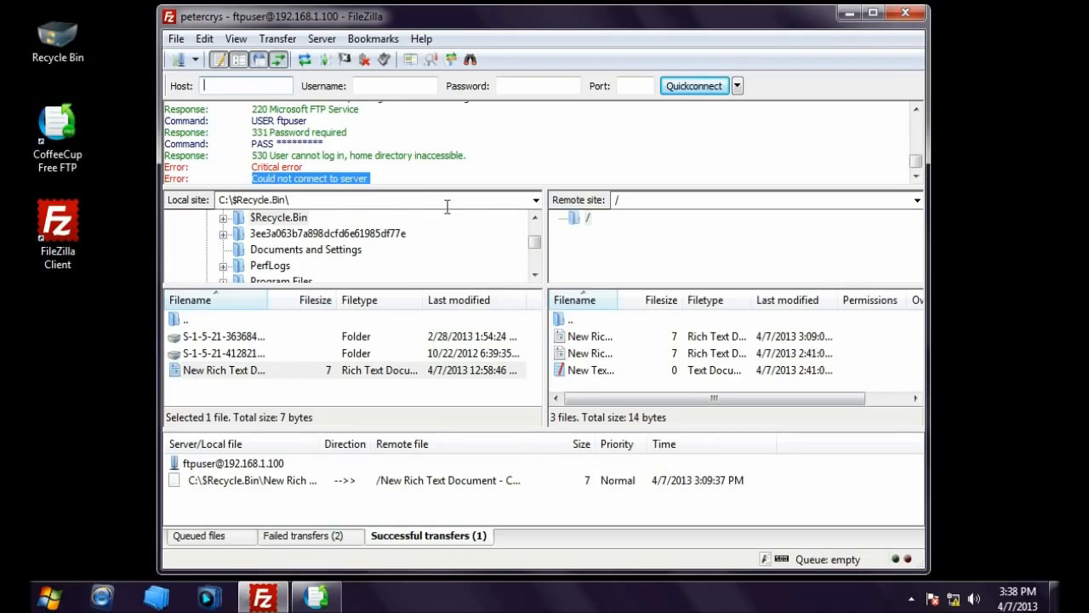
Step: Connect FileZilla to the petercrys site with the server password, reconnecting in the current tab
{"action": "left_click", "coordinate": [195, 59]}
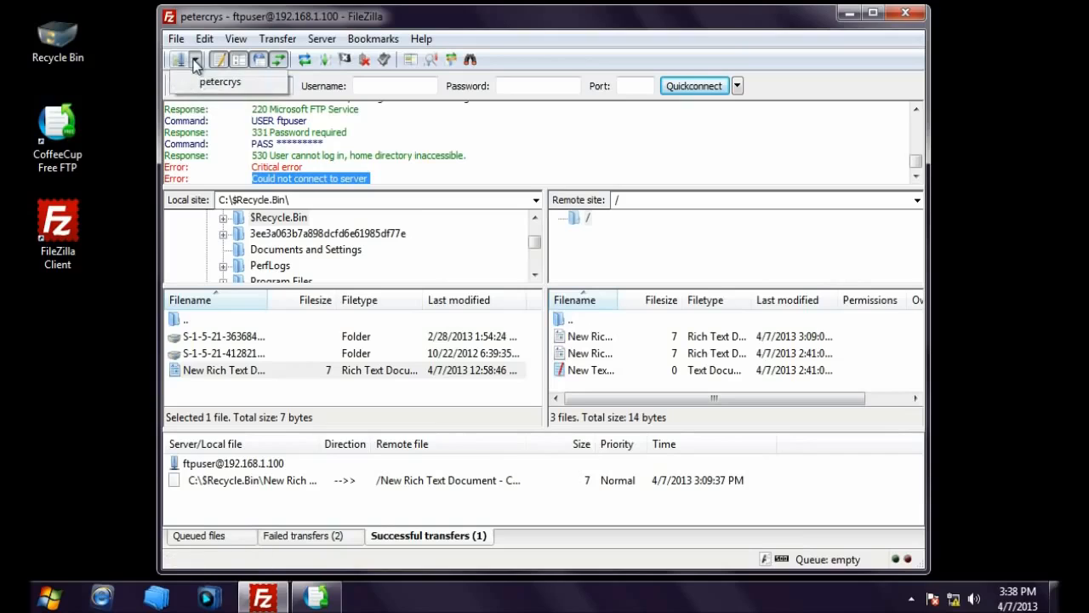
{"action": "left_click", "coordinate": [211, 83]}
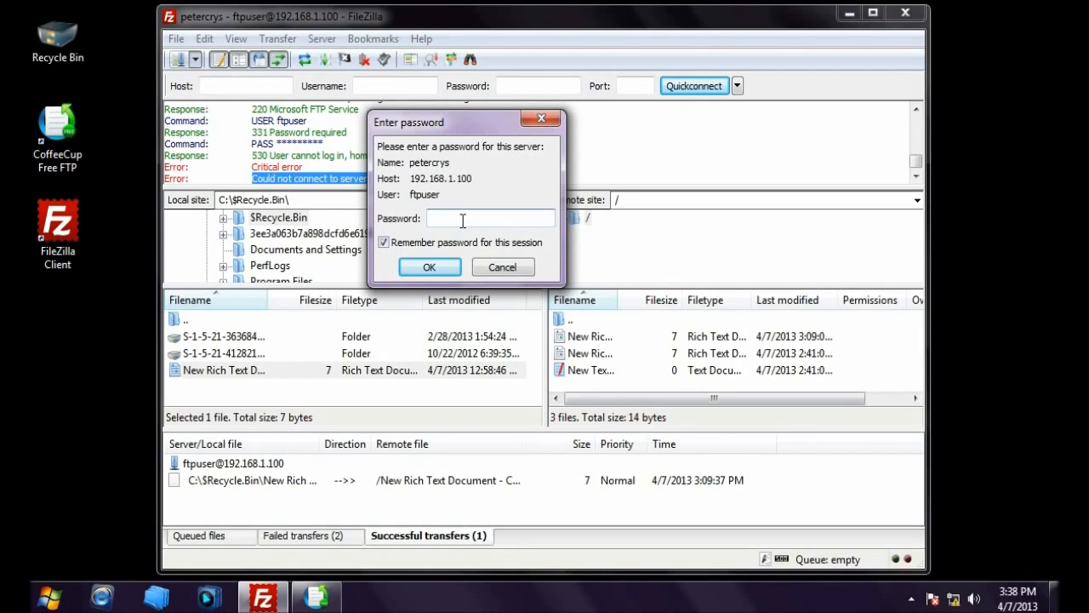
{"action": "type", "text": "•••••••••"}
{"action": "left_click", "coordinate": [415, 267]}
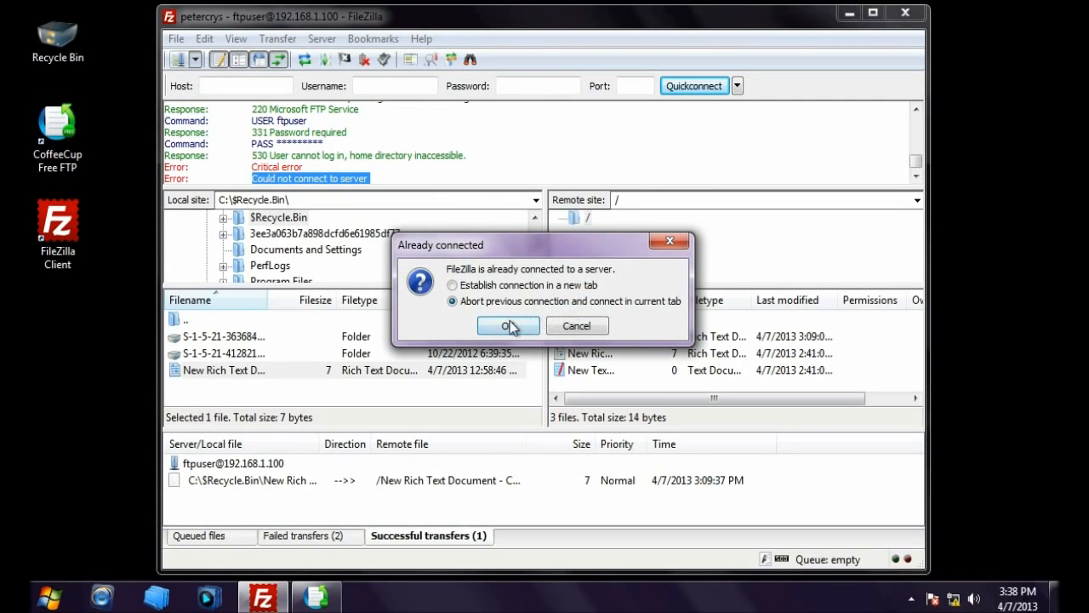
{"action": "left_click", "coordinate": [509, 325]}
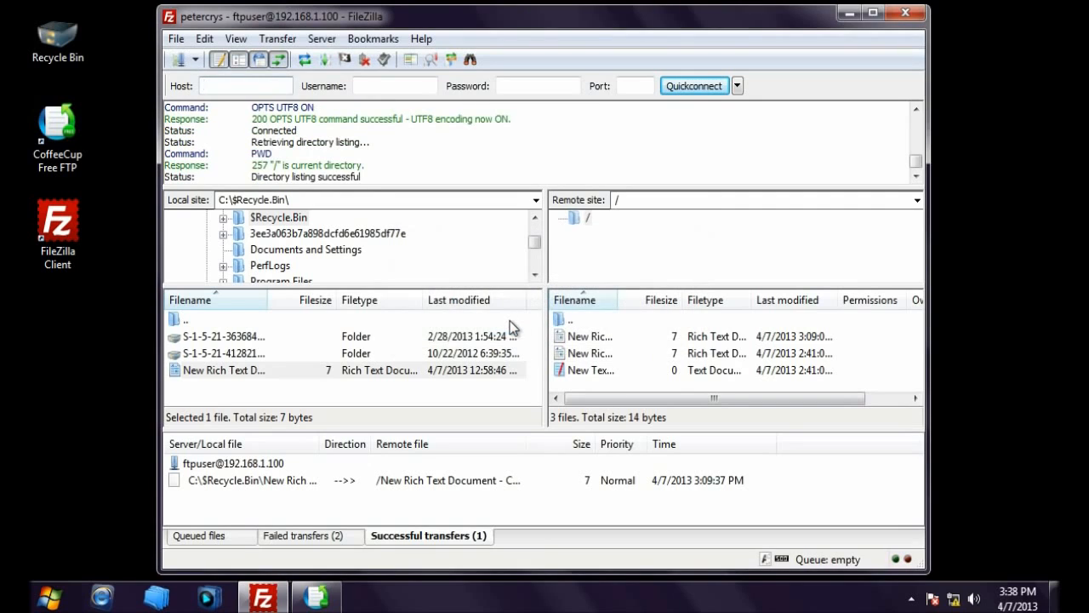
{"action": "left_click_drag", "start_coordinate": [254, 178], "coordinate": [364, 178]}
{"action": "left_click", "coordinate": [364, 179]}
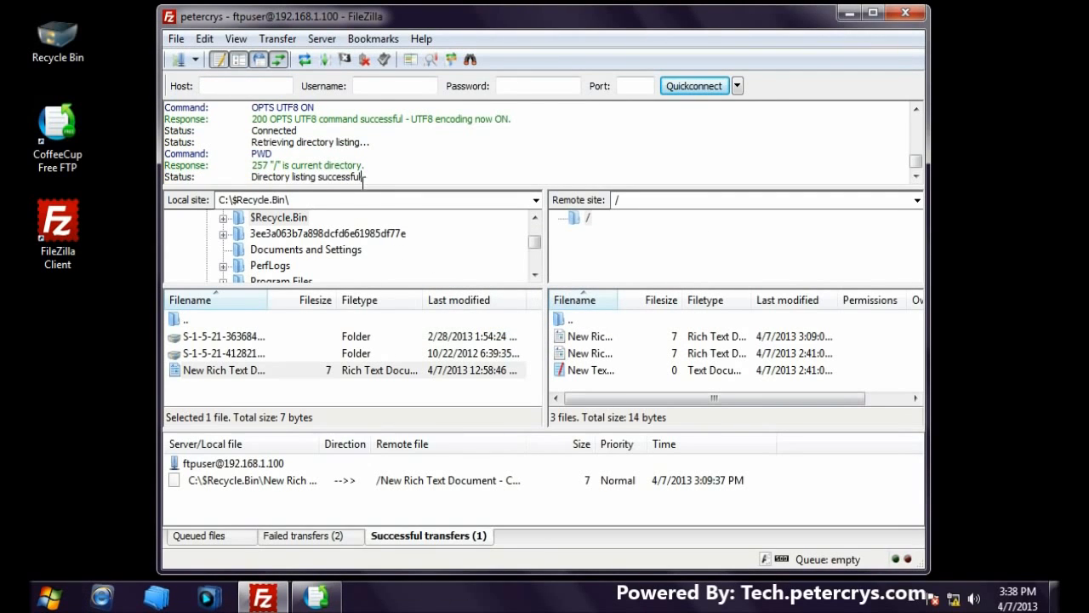
Step: Upload New Rich Text Document - Copy.rtf, overwriting the server copy, refresh the listing, then minimize FileZilla
{"action": "left_click_drag", "start_coordinate": [262, 364], "coordinate": [664, 364]}
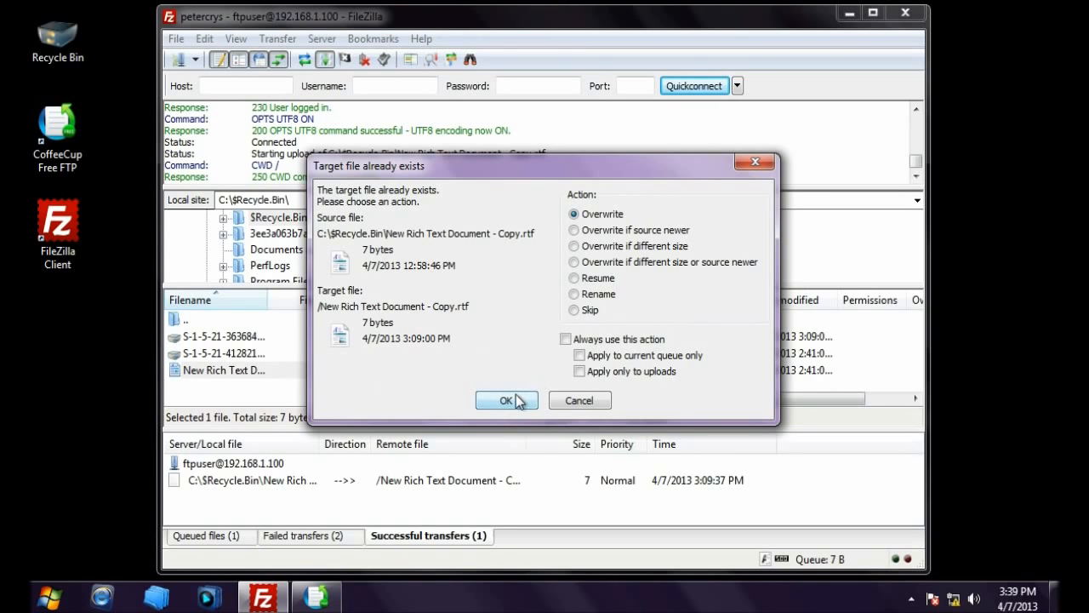
{"action": "left_click", "coordinate": [493, 399]}
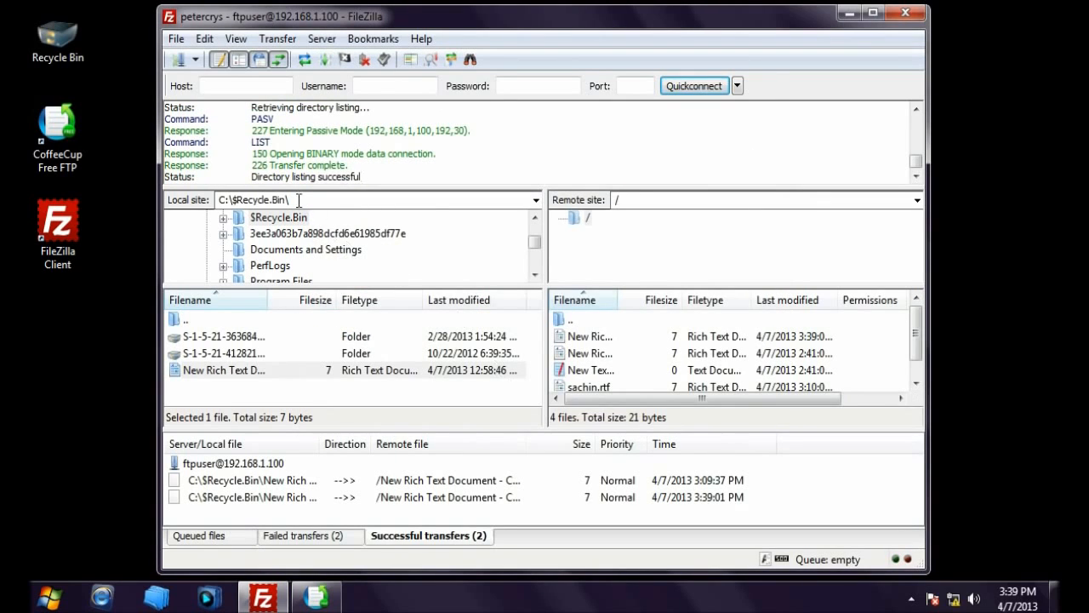
{"action": "left_click", "coordinate": [603, 354]}
{"action": "scroll", "coordinate": [603, 355], "scroll_direction": "down", "scroll_amount": 1}
{"action": "scroll", "coordinate": [603, 354], "scroll_direction": "up", "scroll_amount": 1}
{"action": "right_click", "coordinate": [594, 322]}
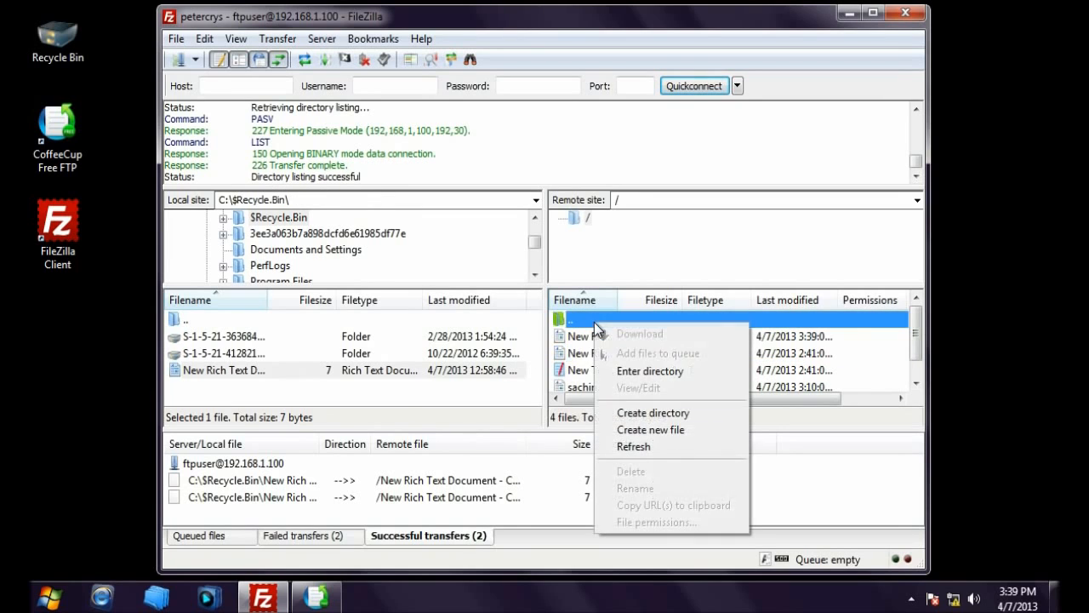
{"action": "left_click", "coordinate": [640, 448]}
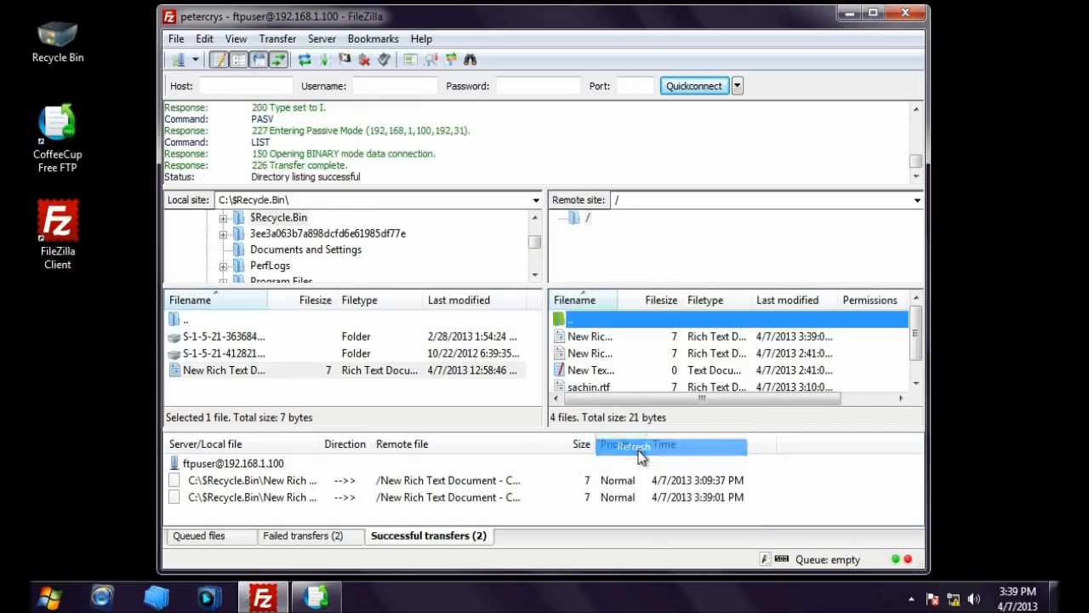
{"action": "left_click", "coordinate": [637, 370]}
{"action": "scroll", "coordinate": [637, 371], "scroll_direction": "down", "scroll_amount": 1}
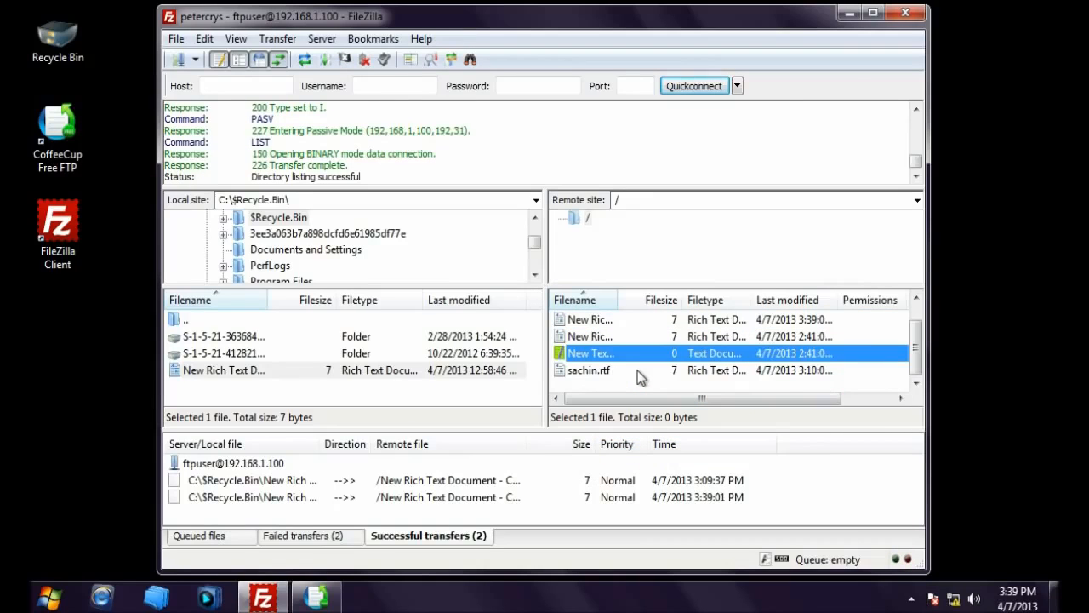
{"action": "scroll", "coordinate": [637, 370], "scroll_direction": "up", "scroll_amount": 1}
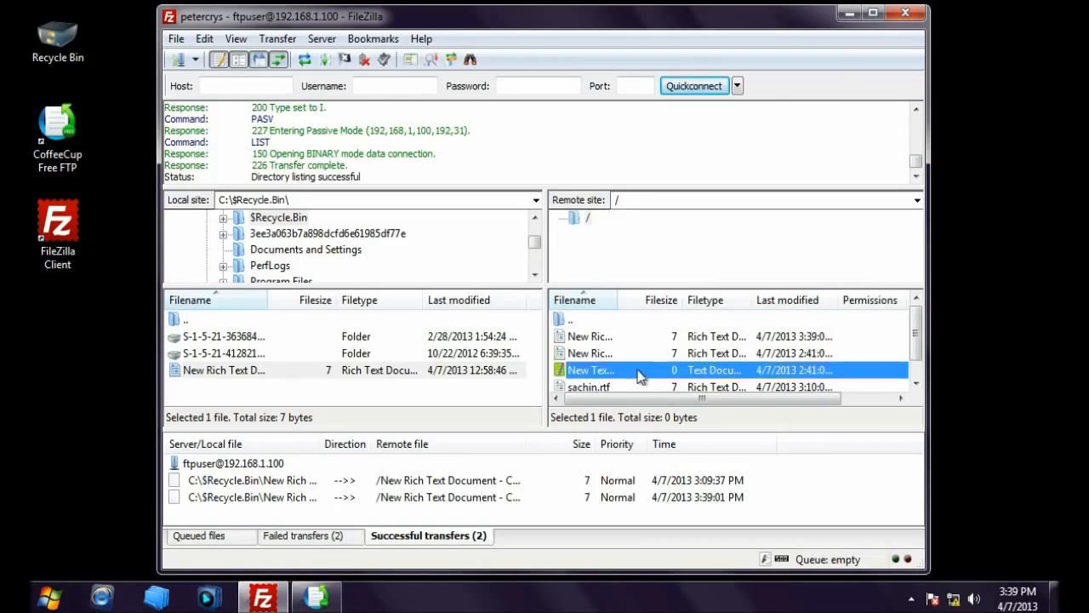
{"action": "left_click", "coordinate": [848, 13]}
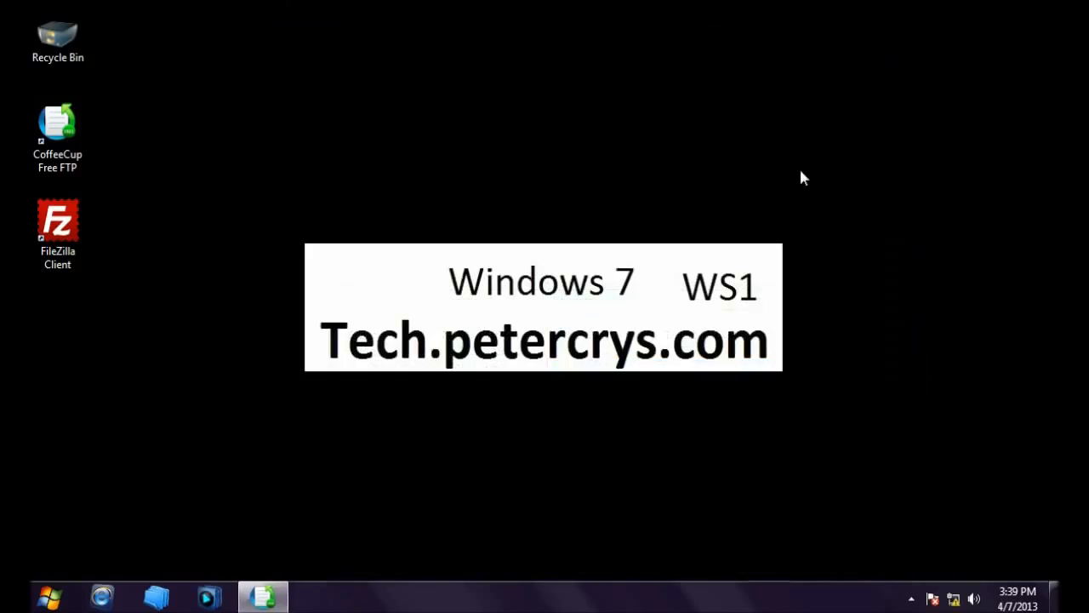